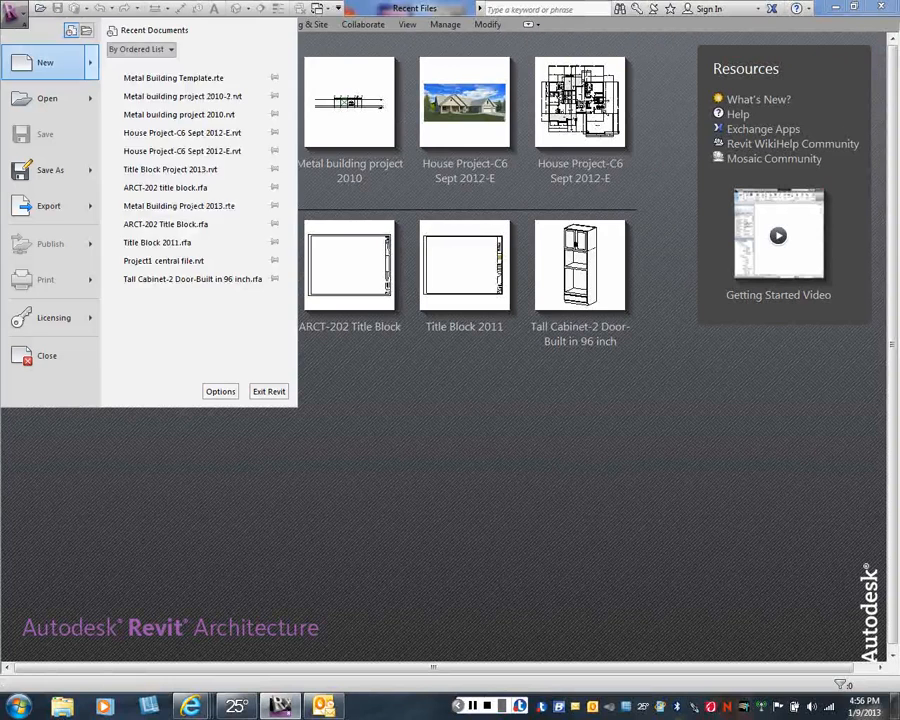
# Create a new title block family from the C - 24 x 18 template.
pyautogui.moveTo(60, 62)
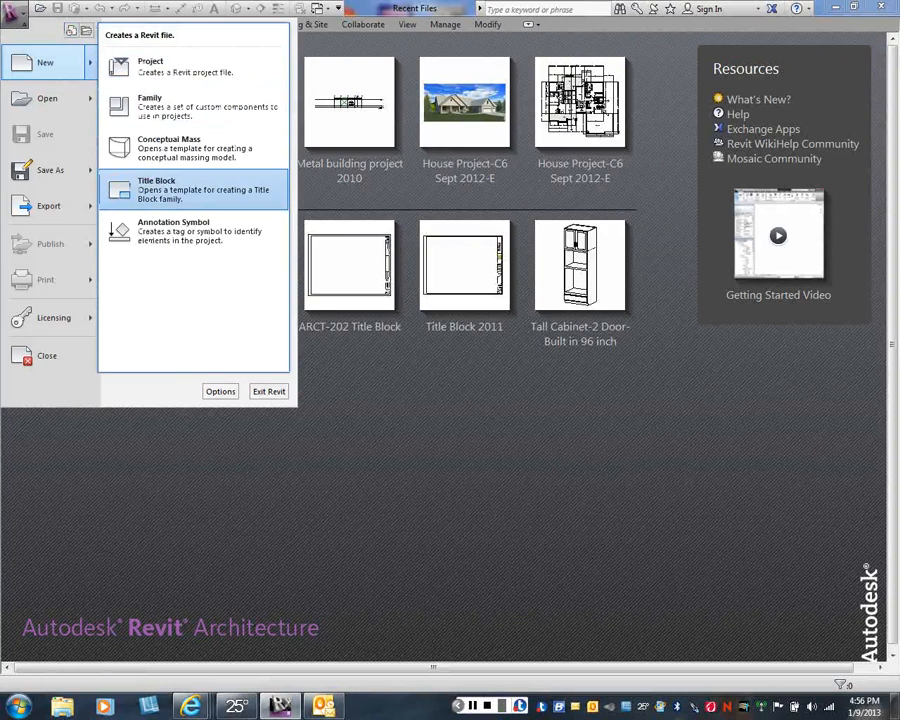
pyautogui.click(195, 189)
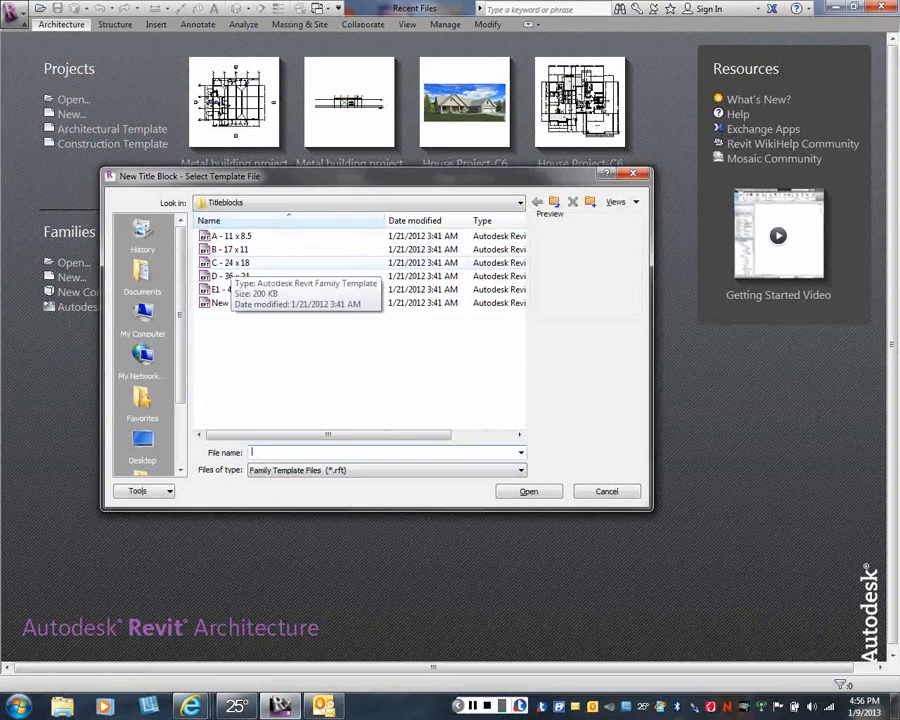
pyautogui.click(231, 263)
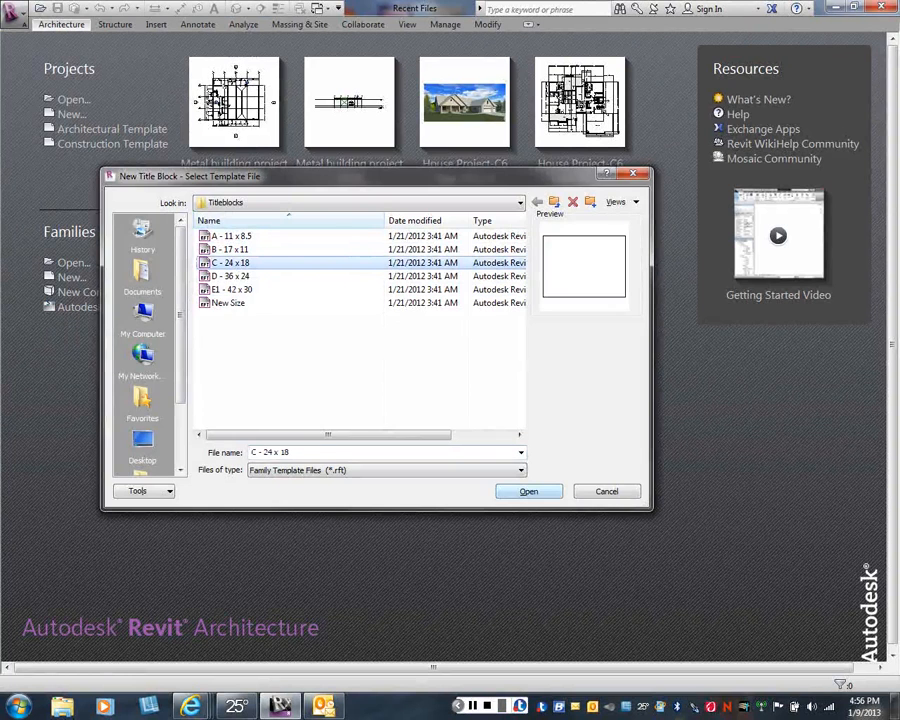
pyautogui.press('Return')
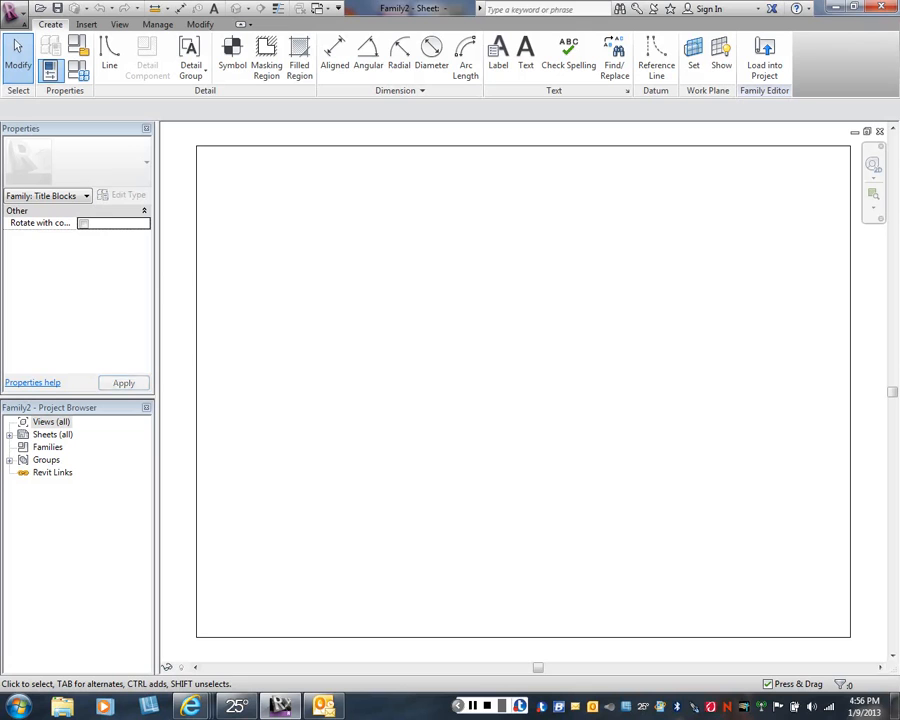
# Offset a copy of the sheet's left edge 3/4" inward.
pyautogui.scroll(-1, 456, 402)
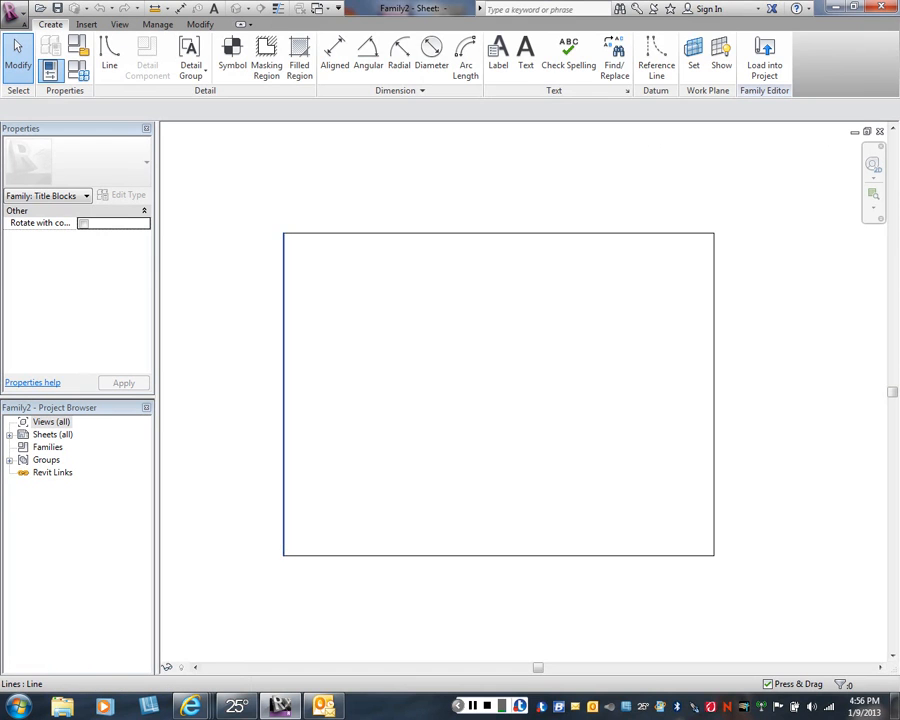
pyautogui.click(284, 394)
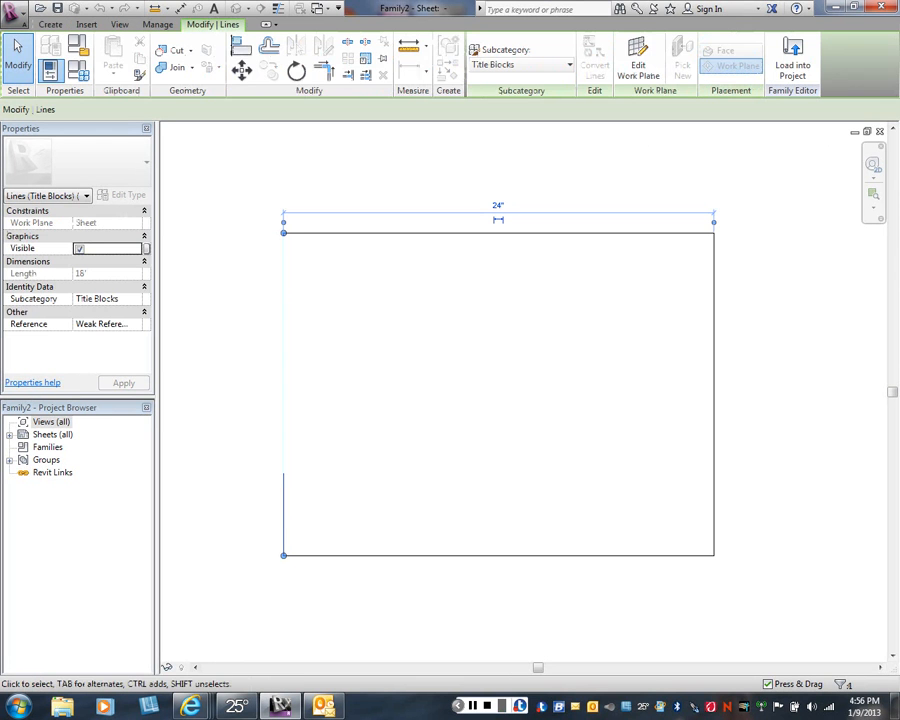
pyautogui.press('o')
pyautogui.press('f')
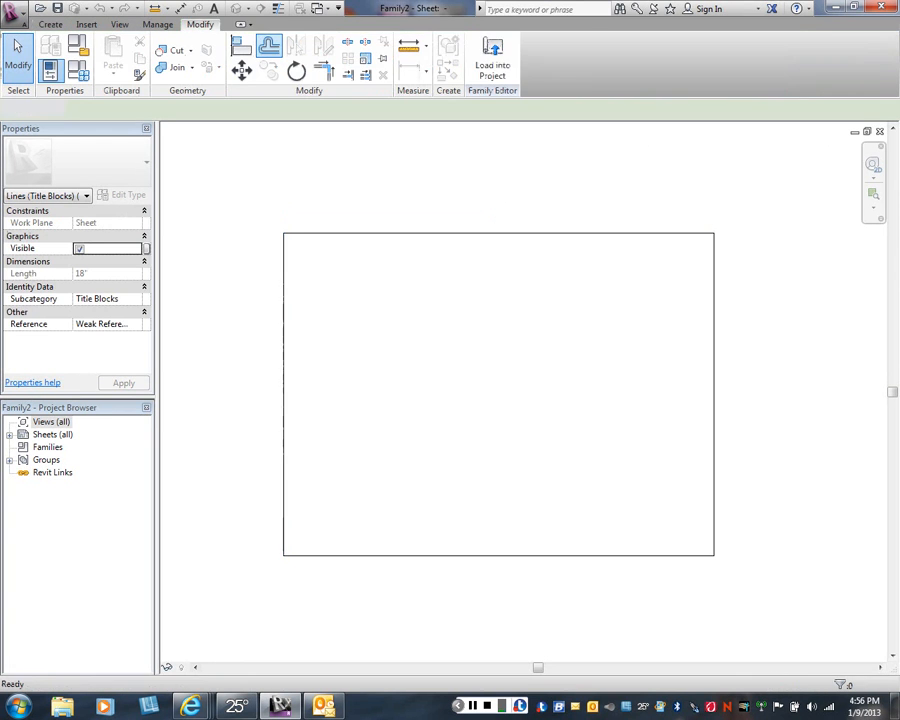
pyautogui.doubleClick(156, 108)
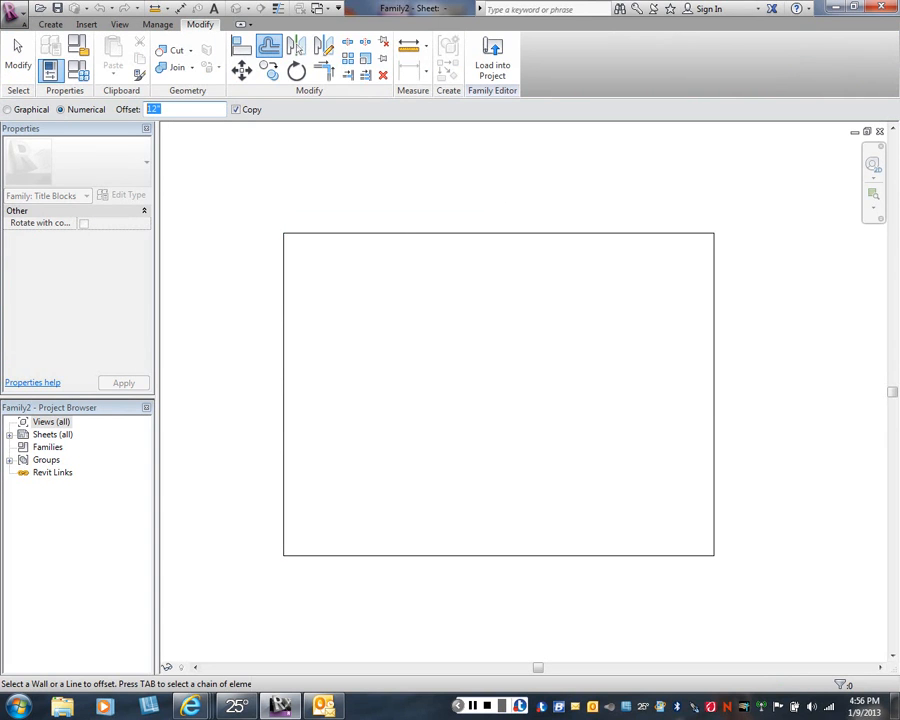
pyautogui.write('3')
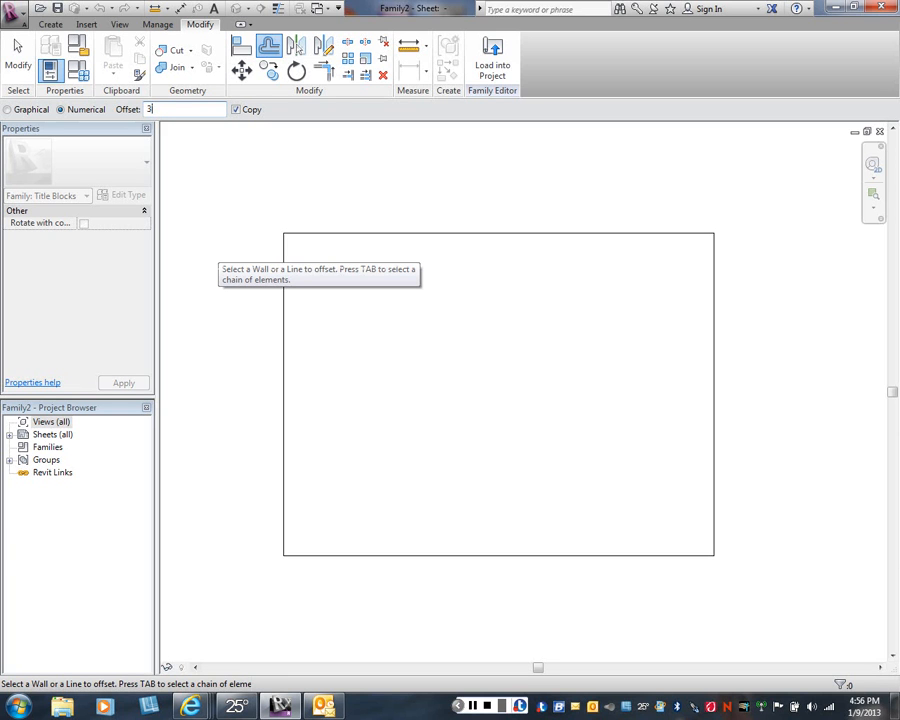
pyautogui.write('/4"')
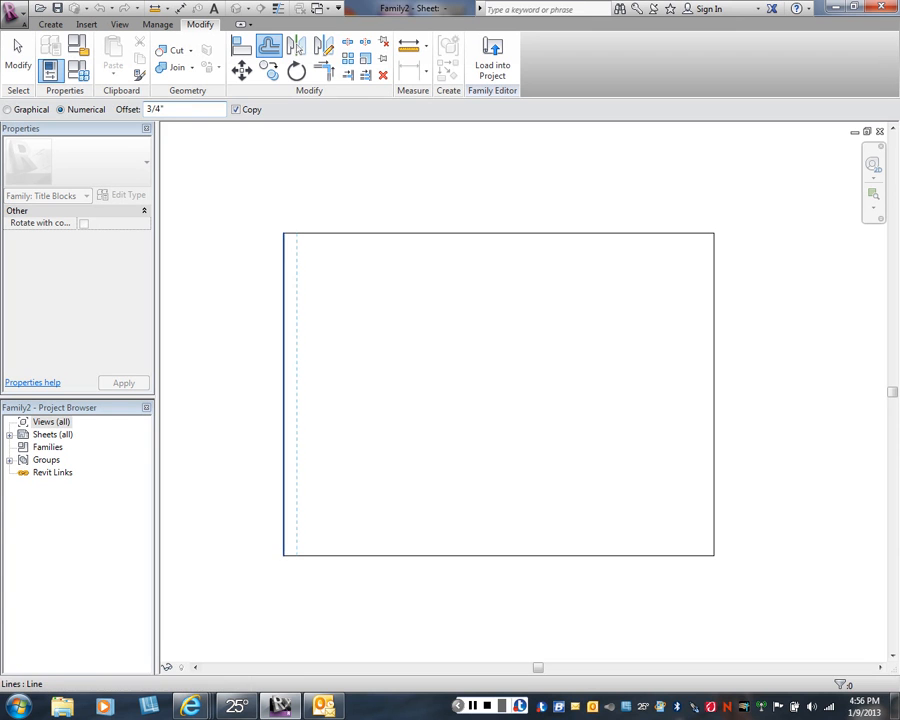
pyautogui.click(285, 391)
pyautogui.press('Escape')
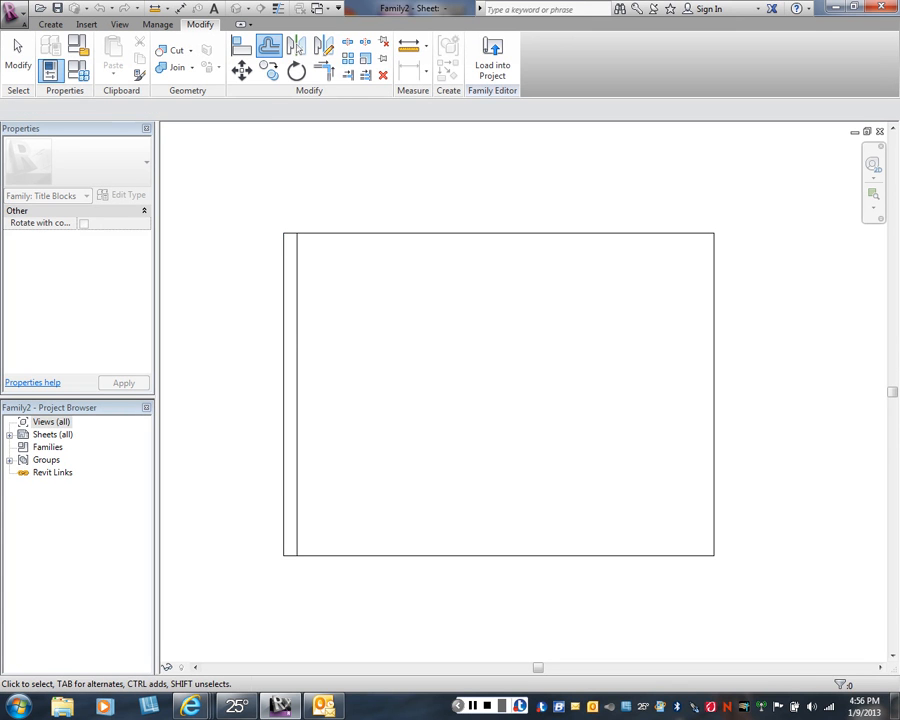
pyautogui.press('Escape')
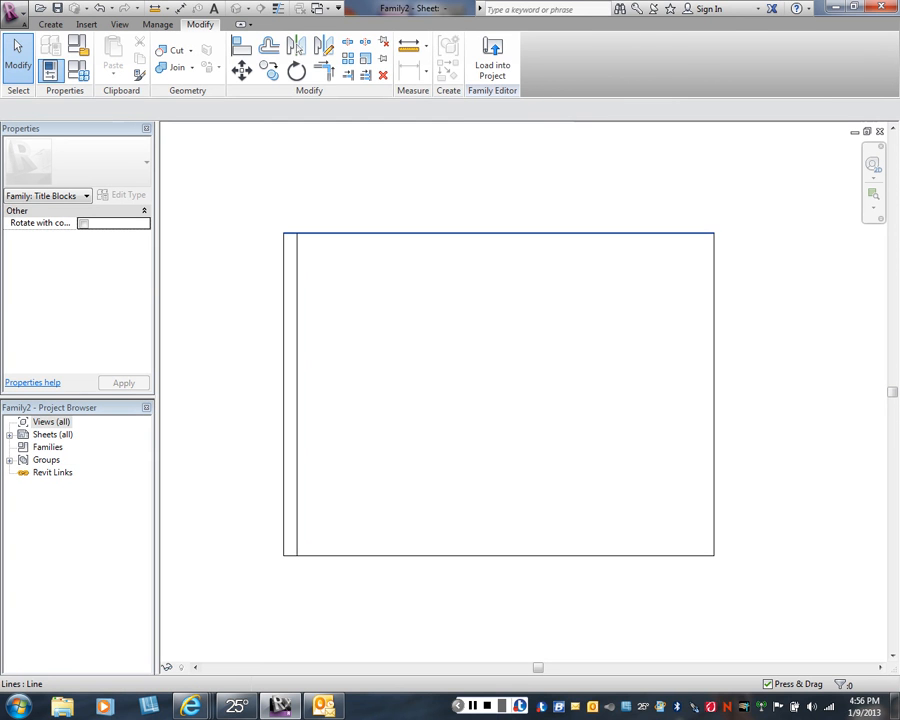
# Offset copies of the sheet's top, right and bottom edges 3/8" inward.
pyautogui.click(499, 233)
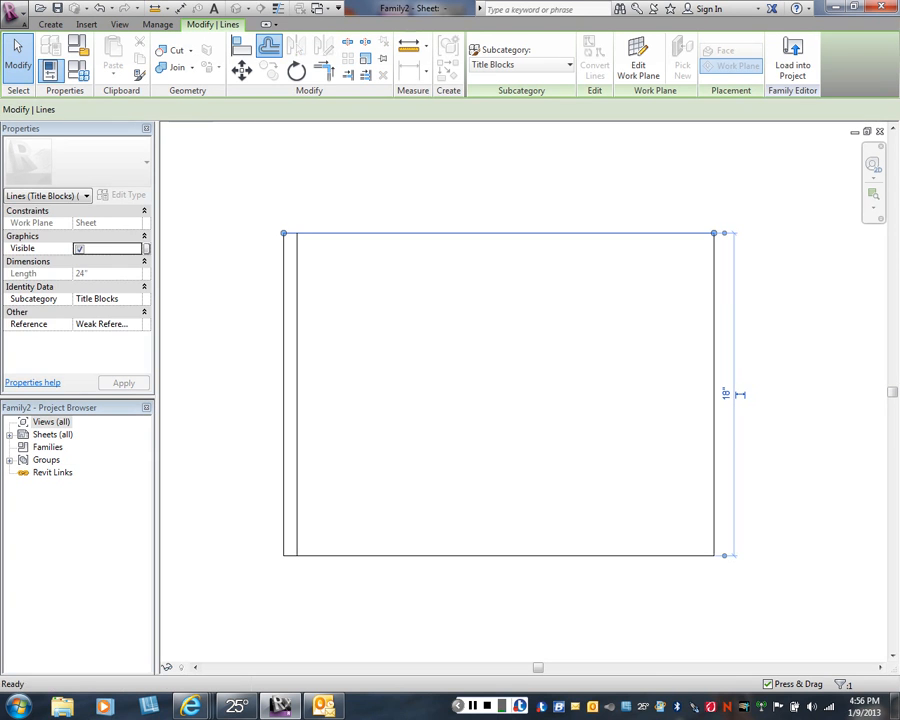
pyautogui.press('o')
pyautogui.press('f')
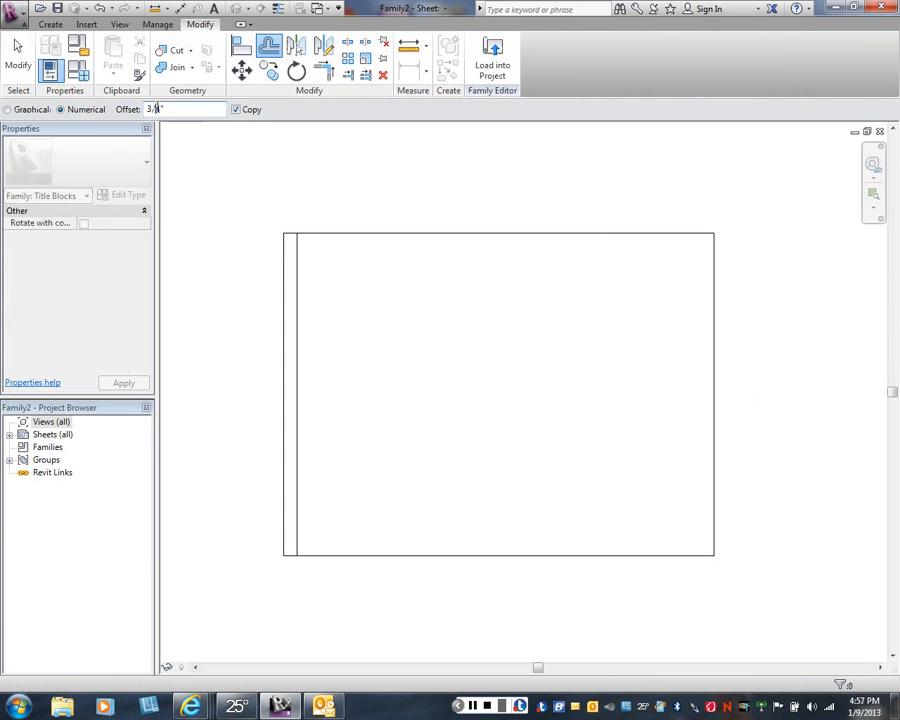
pyautogui.moveTo(155, 109); pyautogui.dragTo(161, 109)
pyautogui.write('8')
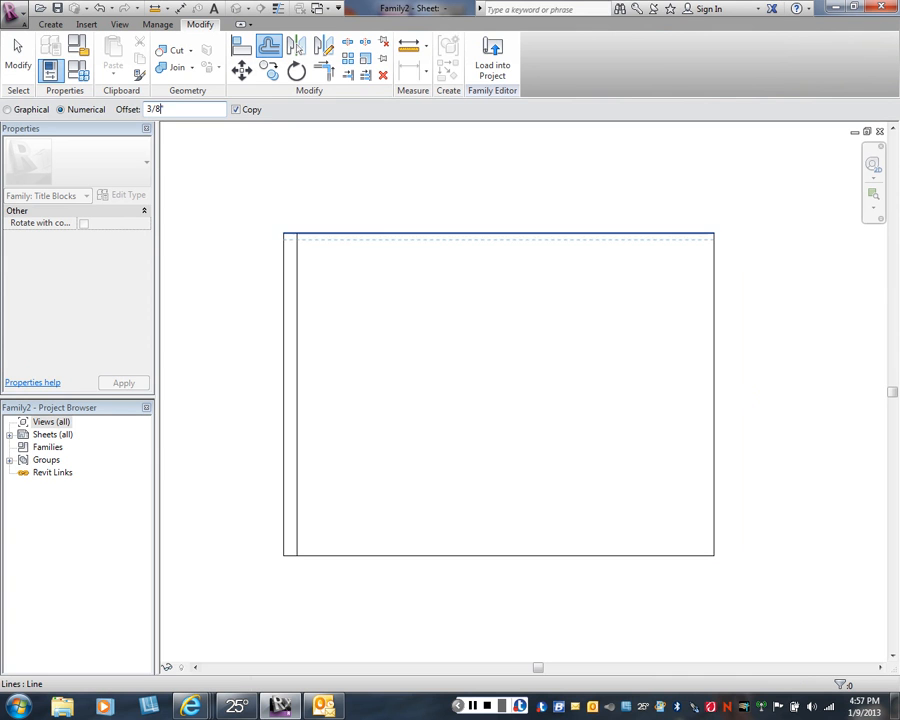
pyautogui.click(385, 236)
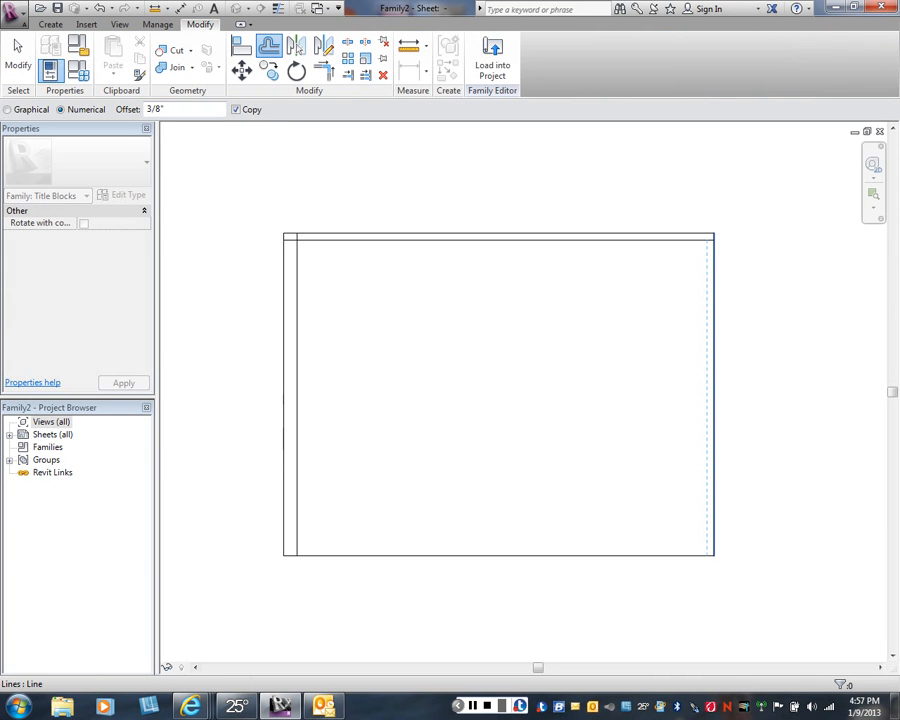
pyautogui.click(712, 400)
pyautogui.click(498, 555)
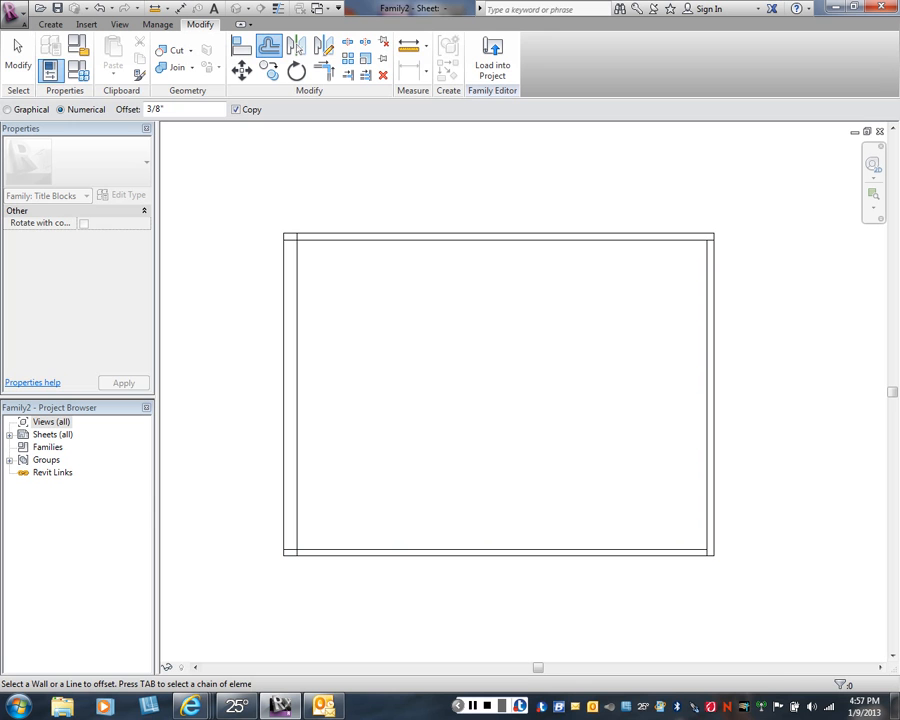
pyautogui.press('Escape')
pyautogui.press('Escape')
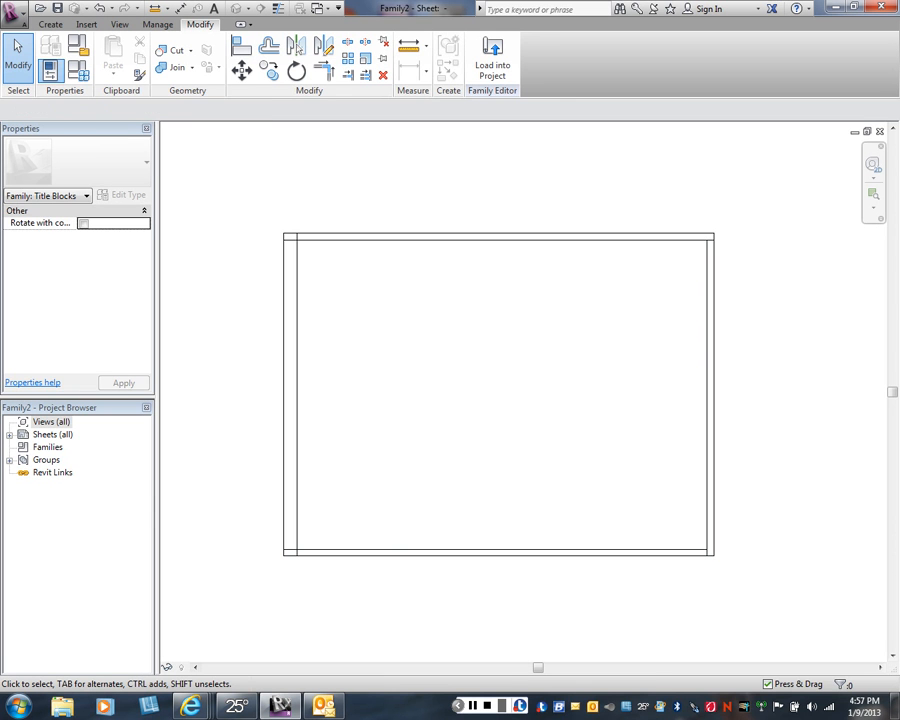
# Trim the four offset lines to each other at the corners so they form a closed inner border.
pyautogui.click(323, 70)
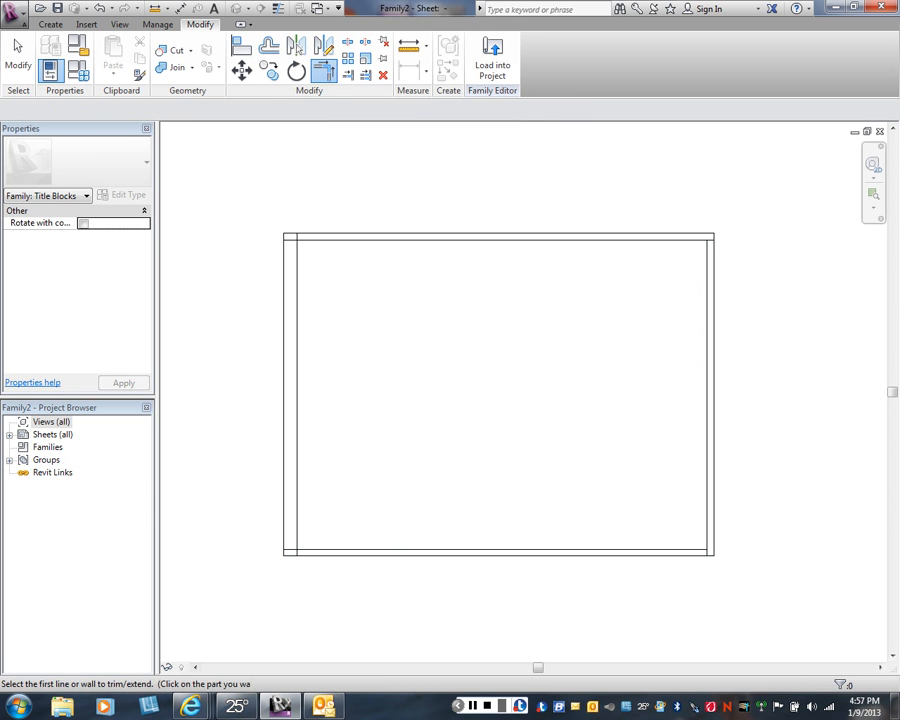
pyautogui.click(338, 240)
pyautogui.click(694, 240)
pyautogui.click(707, 256)
pyautogui.click(707, 530)
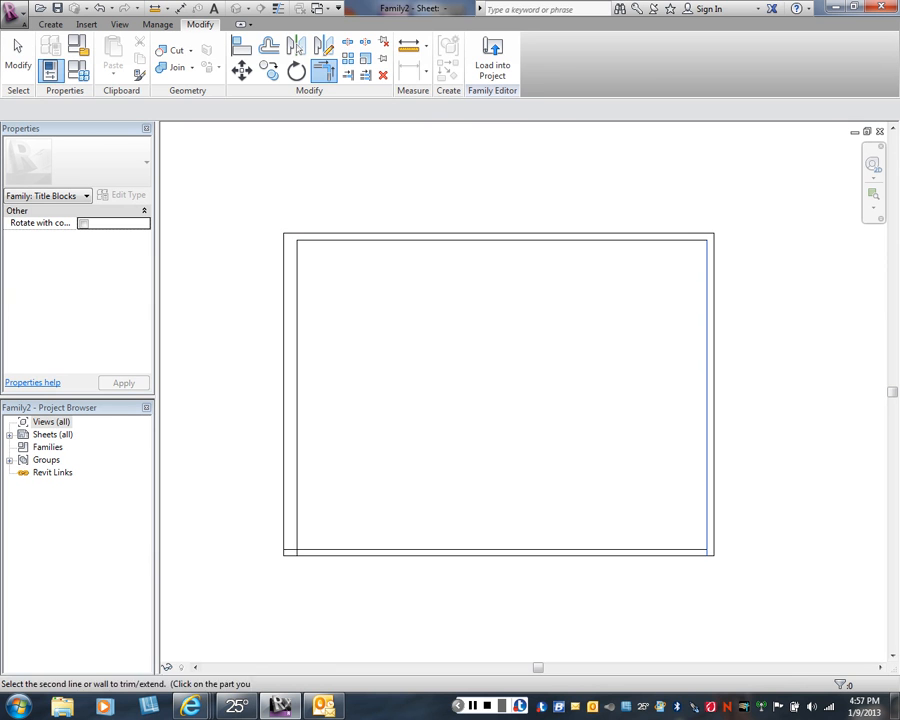
pyautogui.click(688, 549)
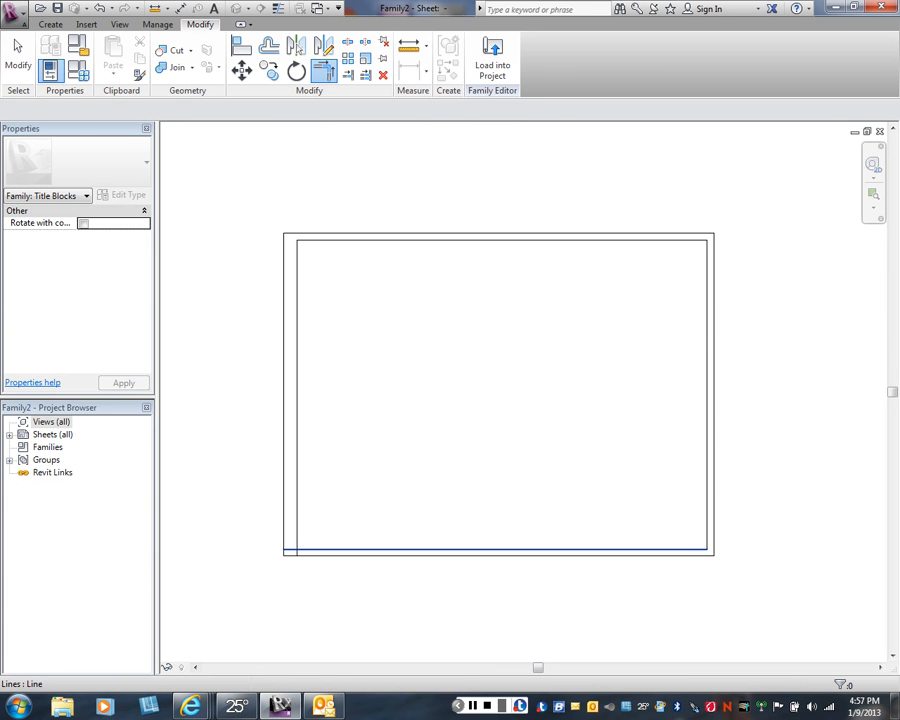
pyautogui.click(318, 549)
pyautogui.rightClick(342, 278)
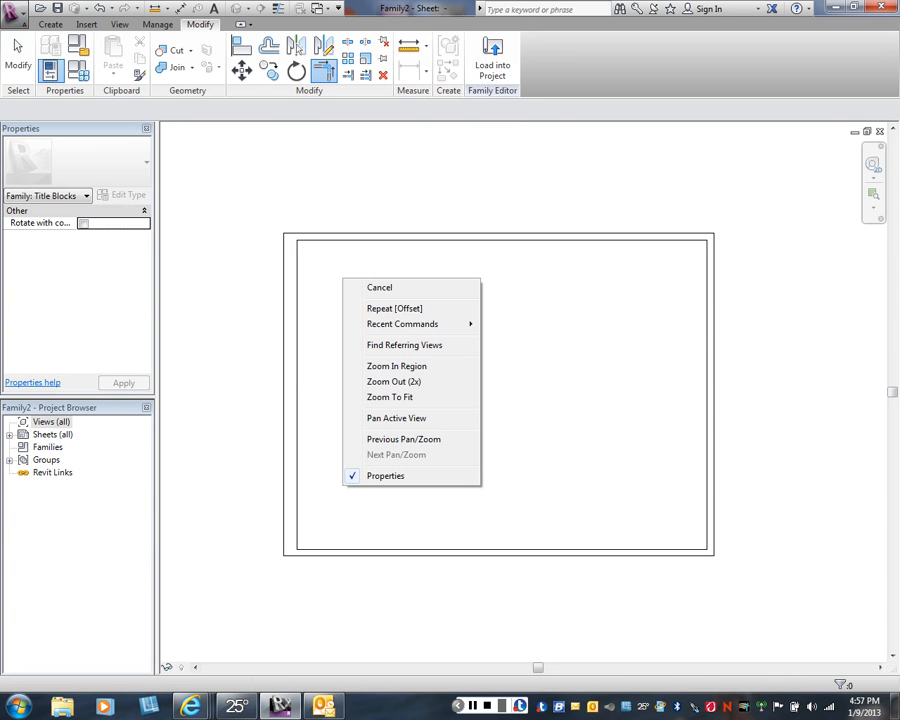
pyautogui.click(380, 287)
pyautogui.rightClick(477, 357)
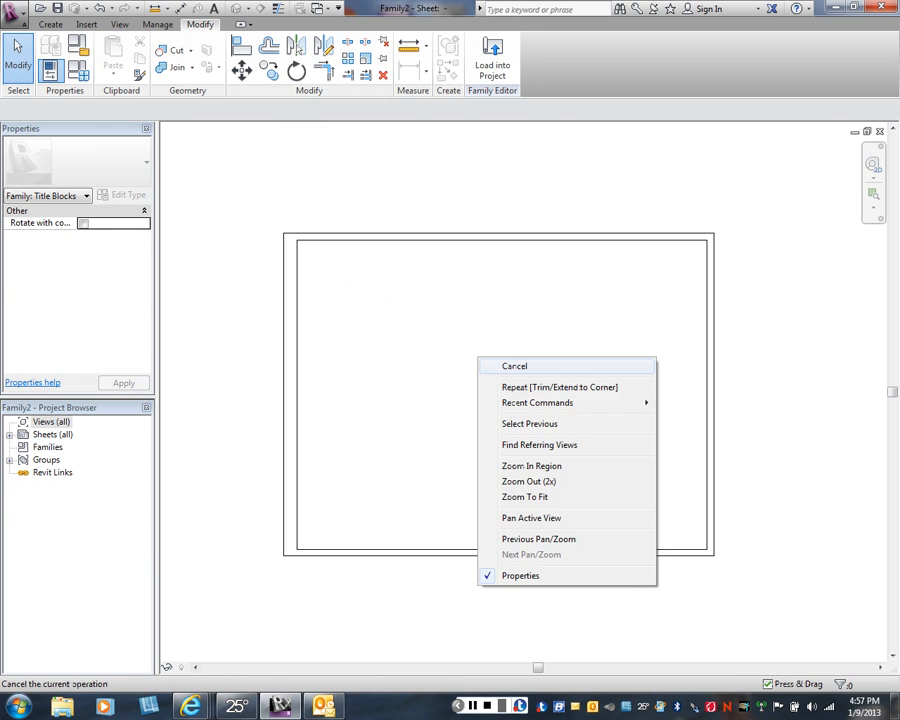
pyautogui.click(515, 366)
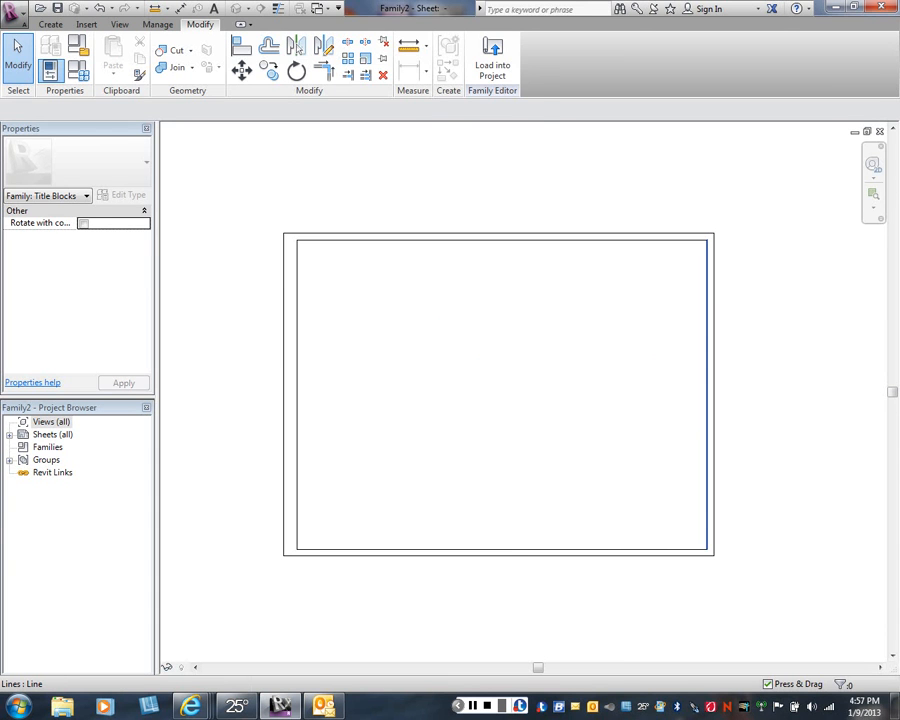
# Offset a copy of the inner border's right line 1 1/2" inward to form a vertical title strip.
pyautogui.click(707, 405)
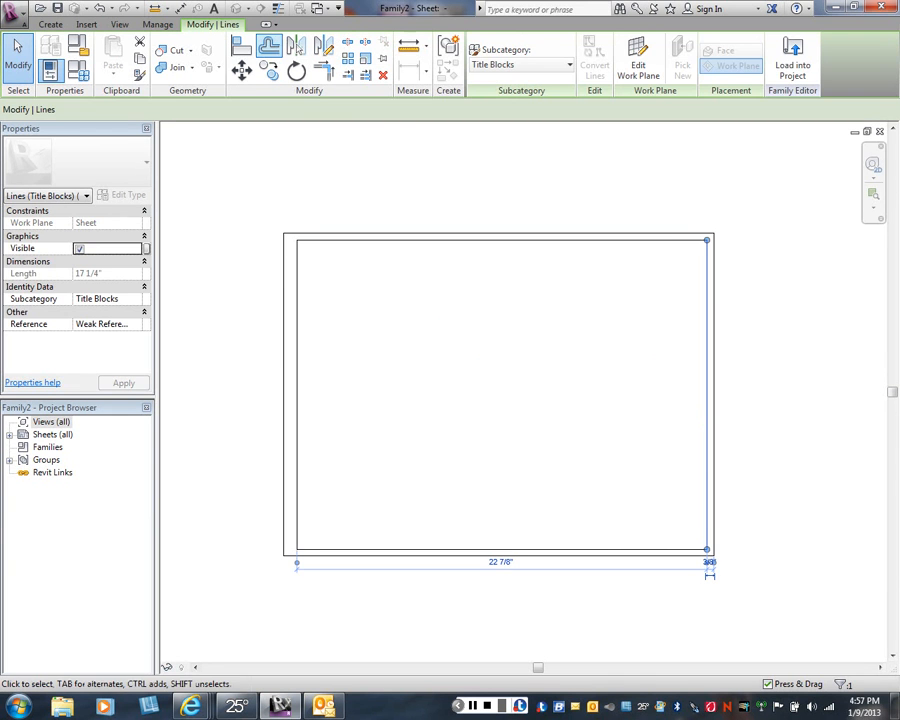
pyautogui.click(268, 47)
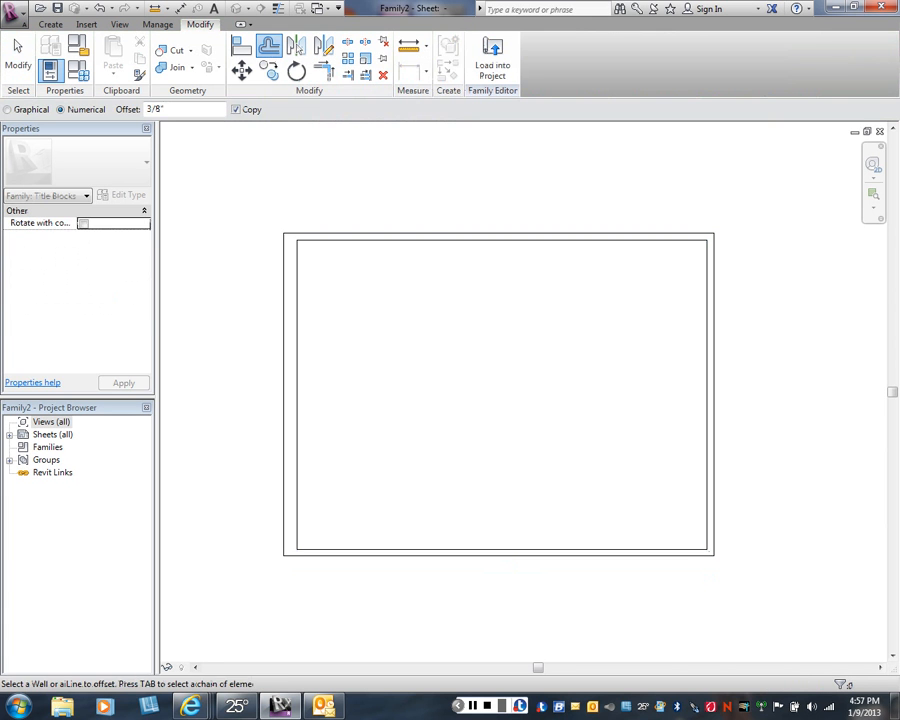
pyautogui.doubleClick(169, 108)
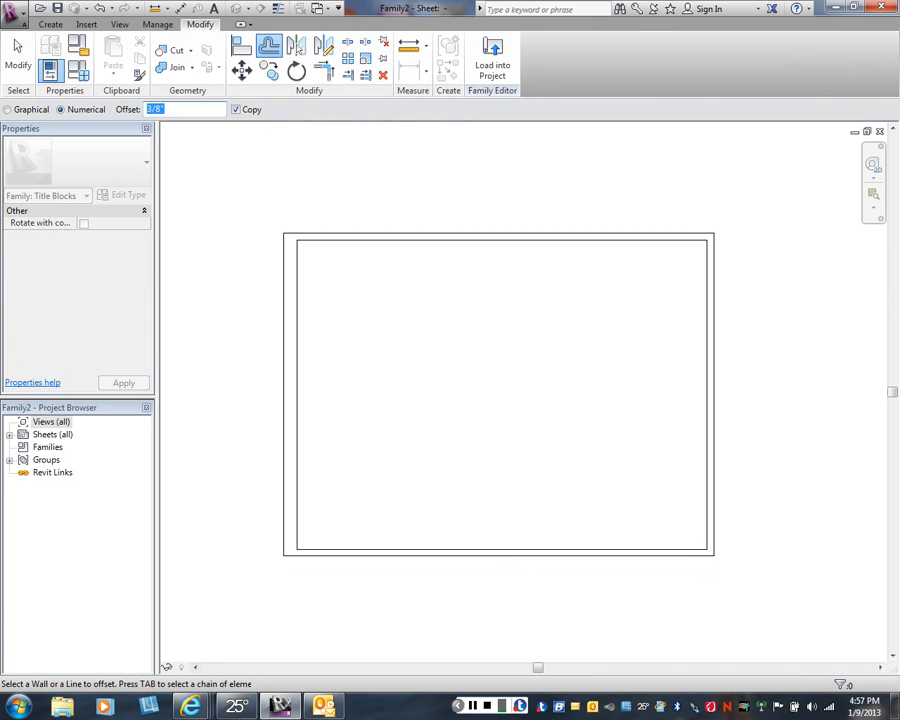
pyautogui.write('1')
pyautogui.write('.5')
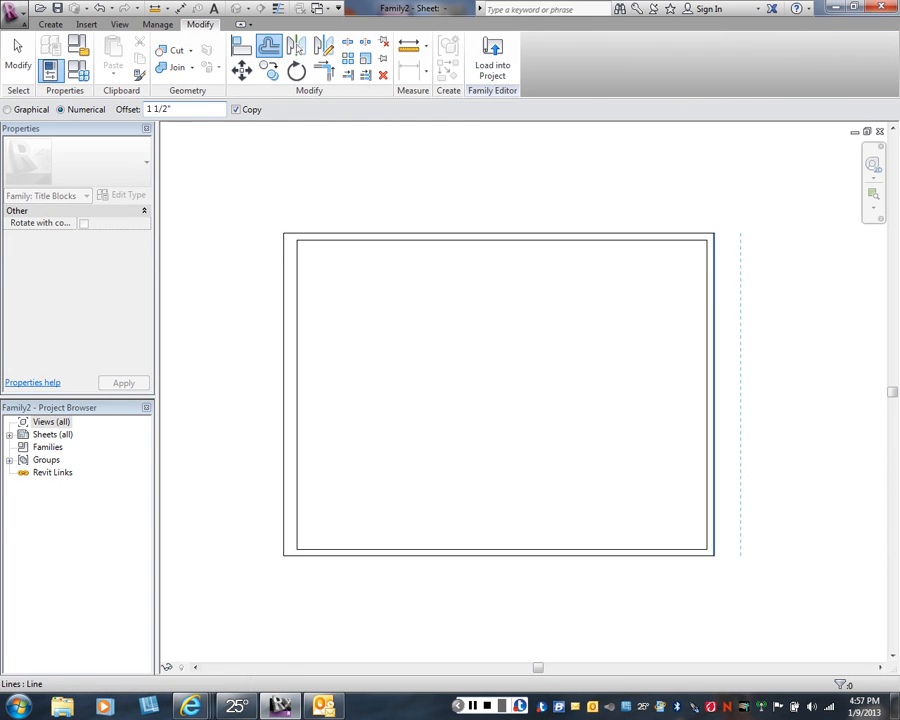
pyautogui.click(706, 394)
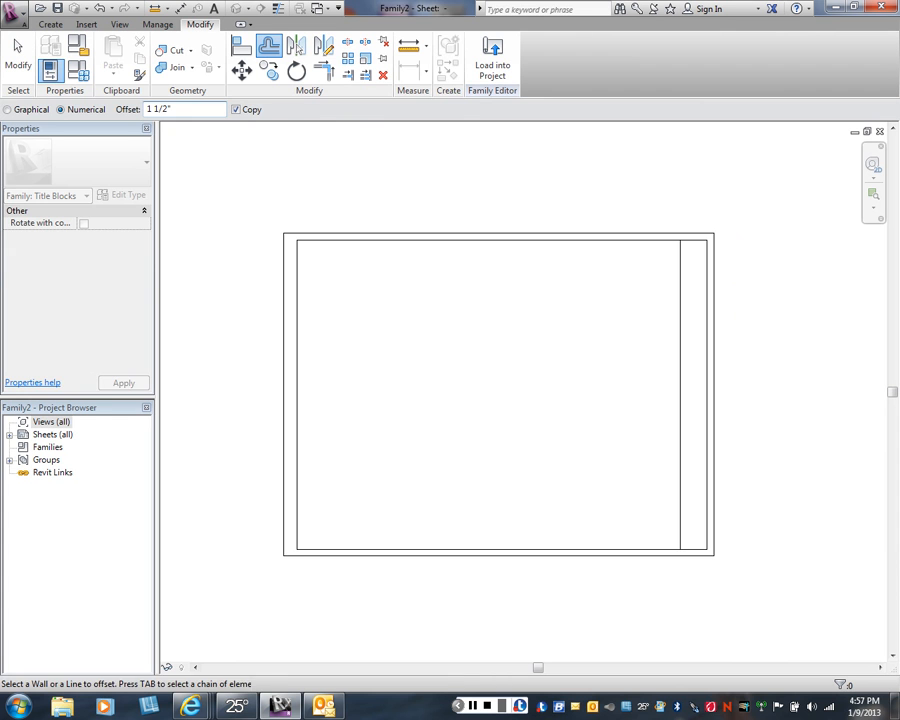
pyautogui.press('Escape')
pyautogui.press('Escape')
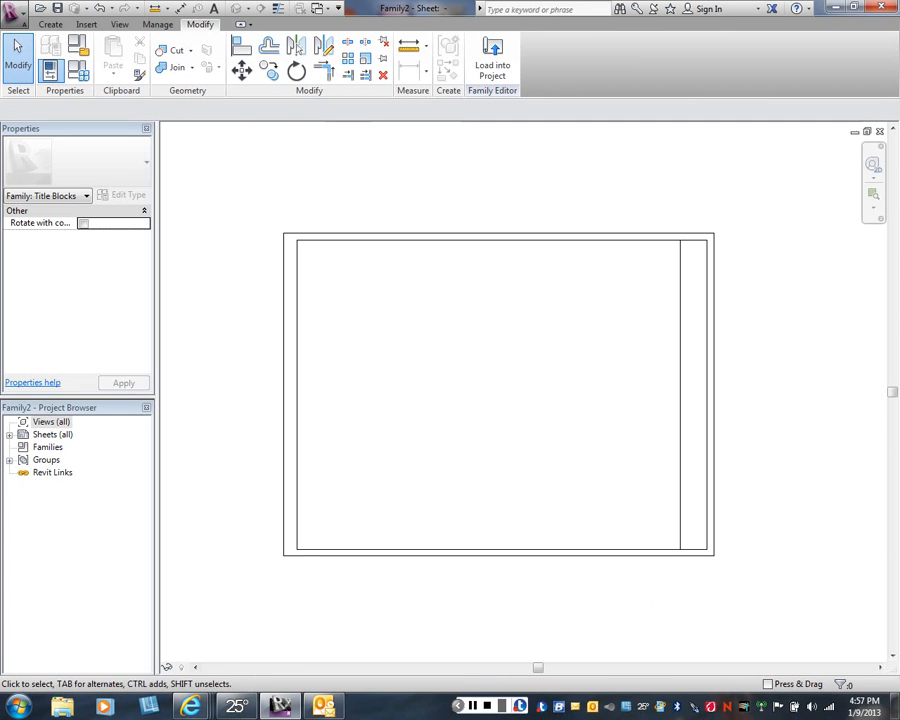
# Draw a horizontal divider line across the title strip, about 1 1/2" above the inner border's bottom line.
pyautogui.scroll(-2, 368, 343)
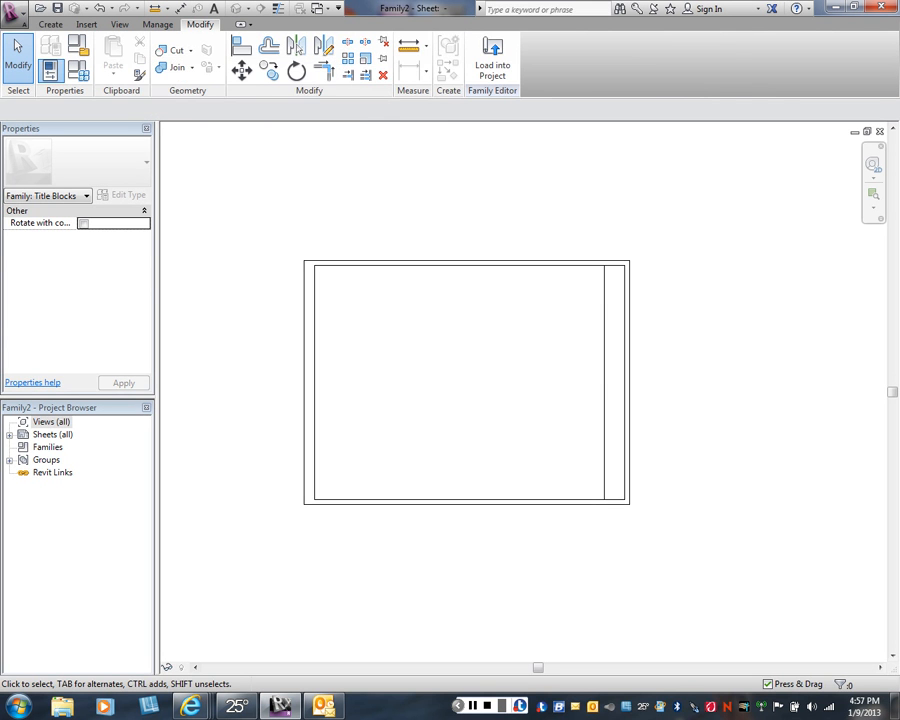
pyautogui.click(50, 24)
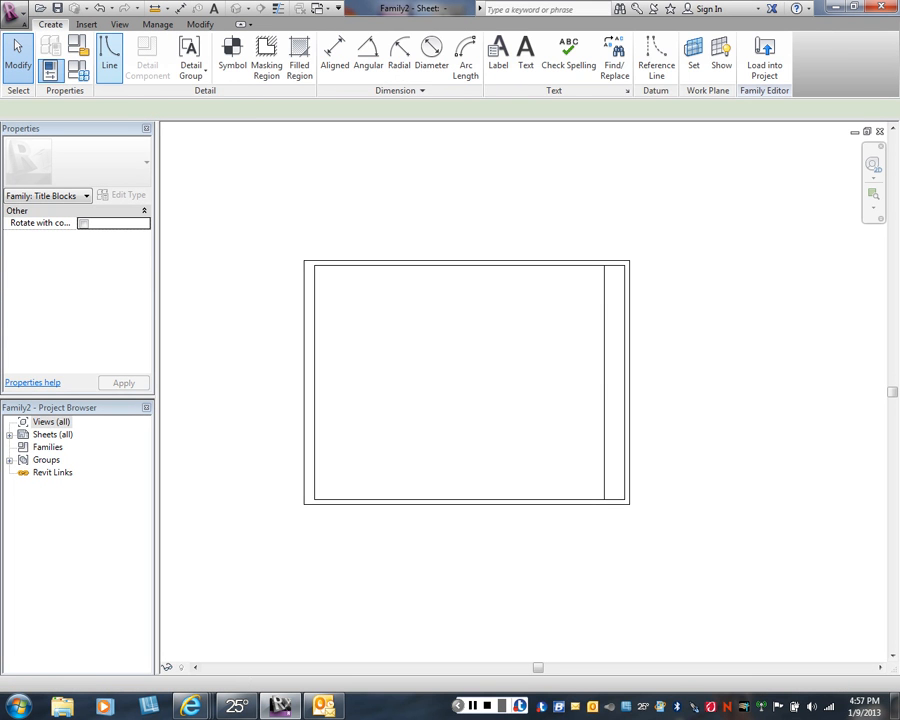
pyautogui.click(109, 55)
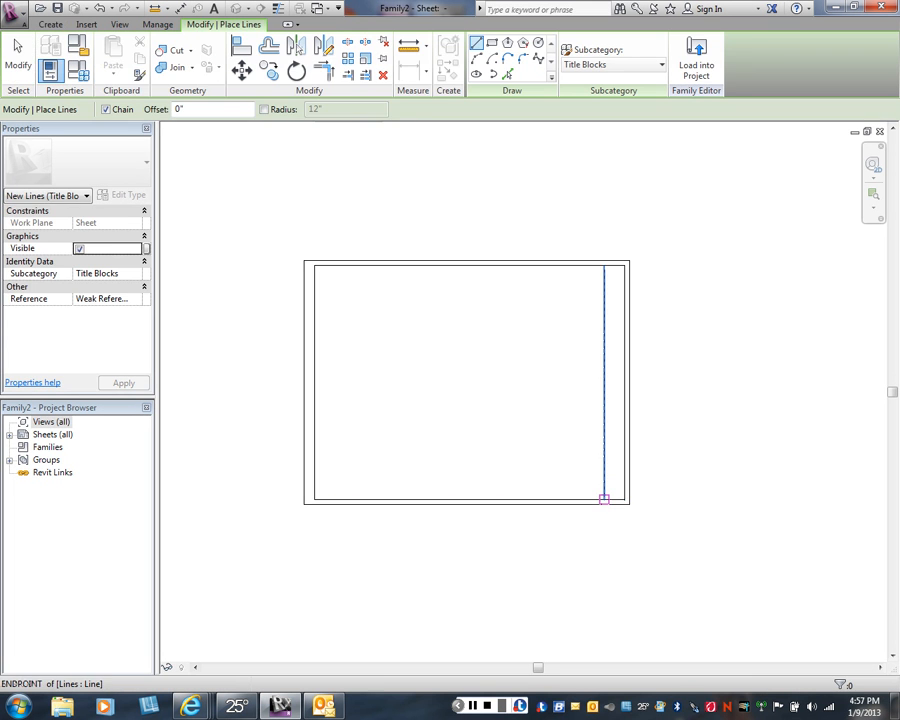
pyautogui.click(598, 483)
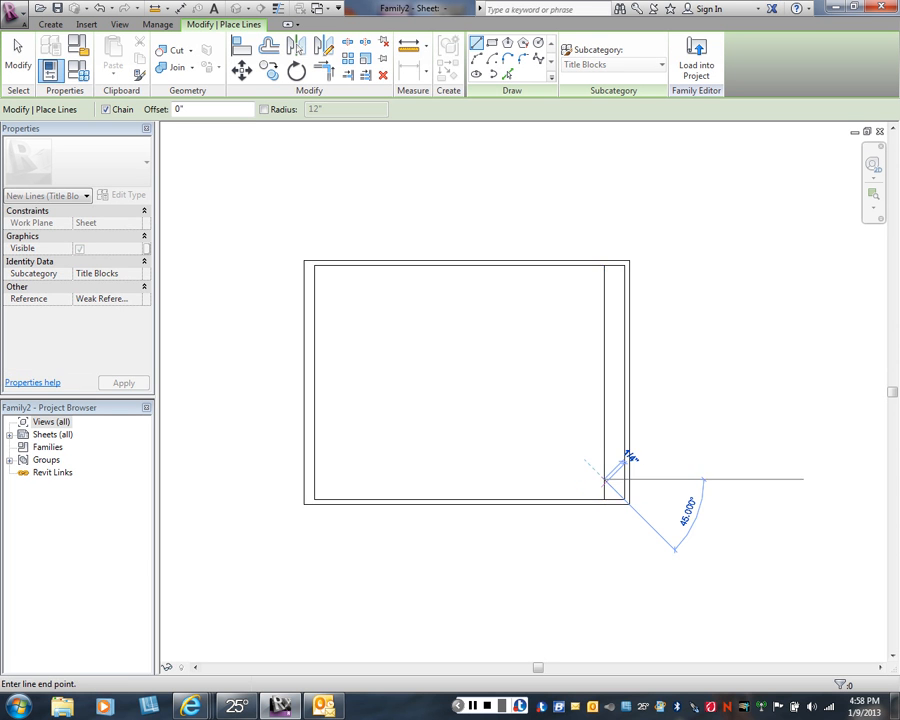
pyautogui.rightClick(650, 450)
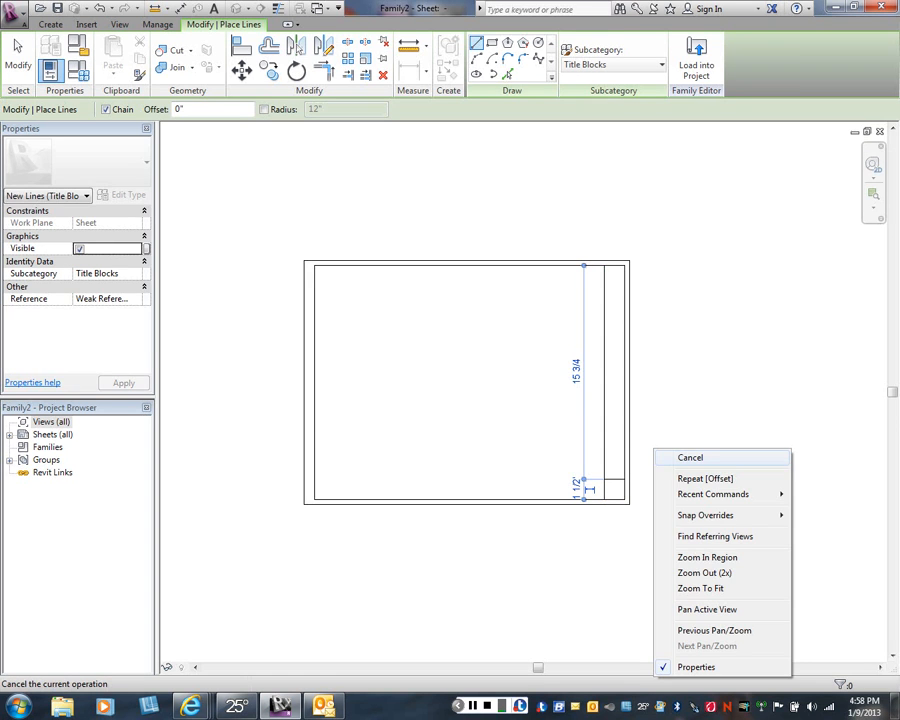
pyautogui.click(665, 457)
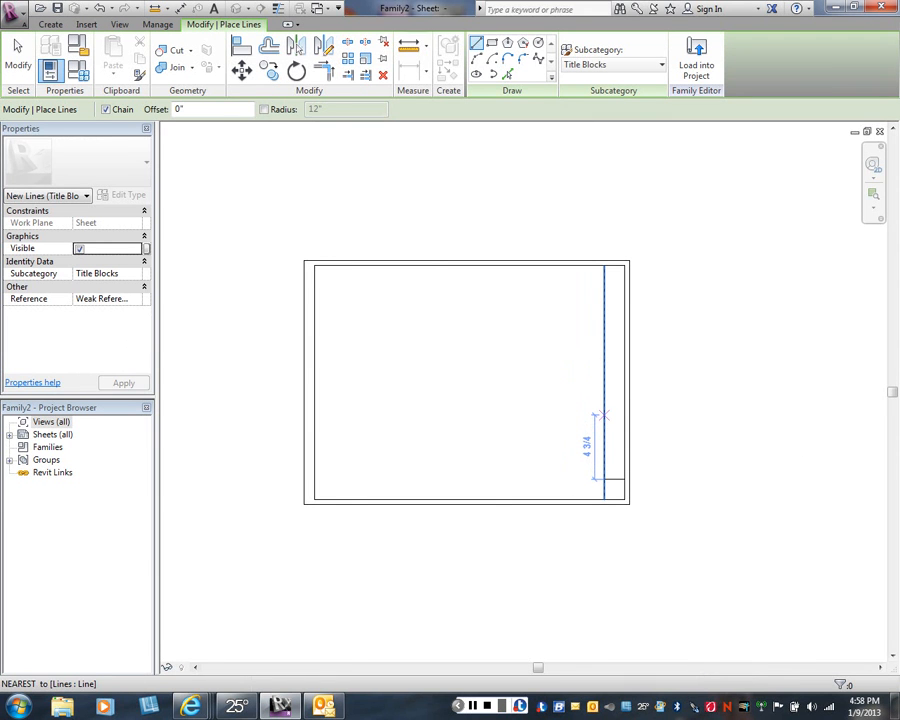
# Draw two more horizontal dividers across the title strip above the first one, spaced about 4 1/2" apart.
pyautogui.click(603, 418)
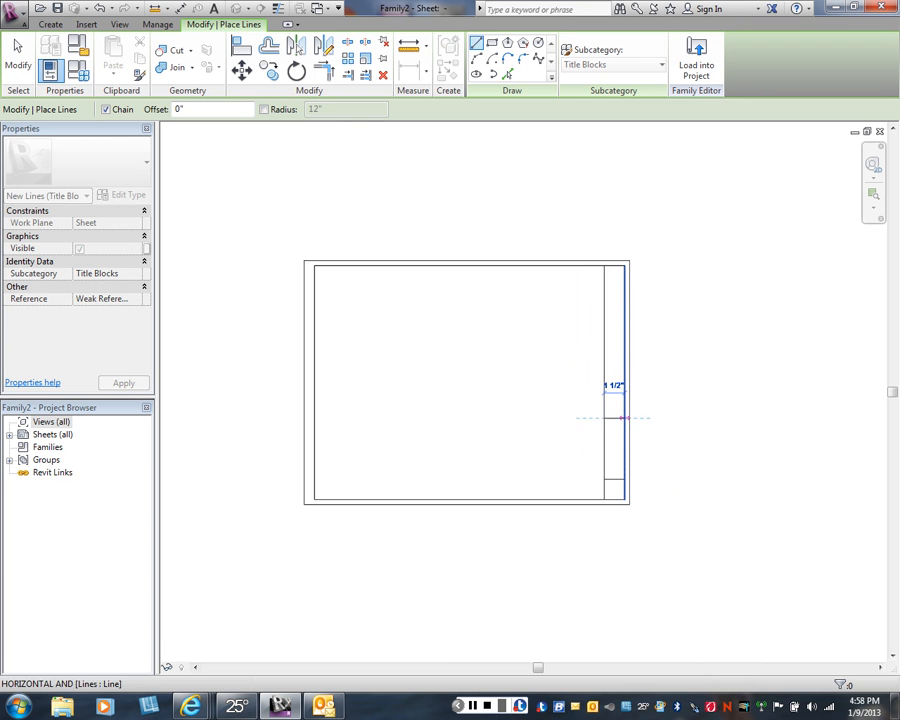
pyautogui.press('Escape')
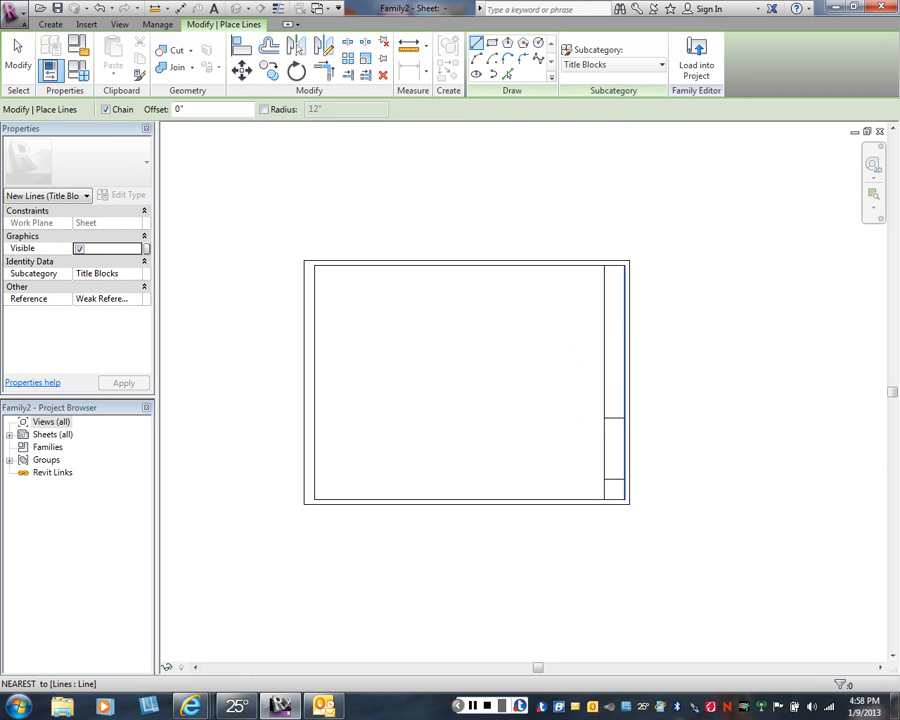
pyautogui.click(604, 357)
pyautogui.click(624, 357)
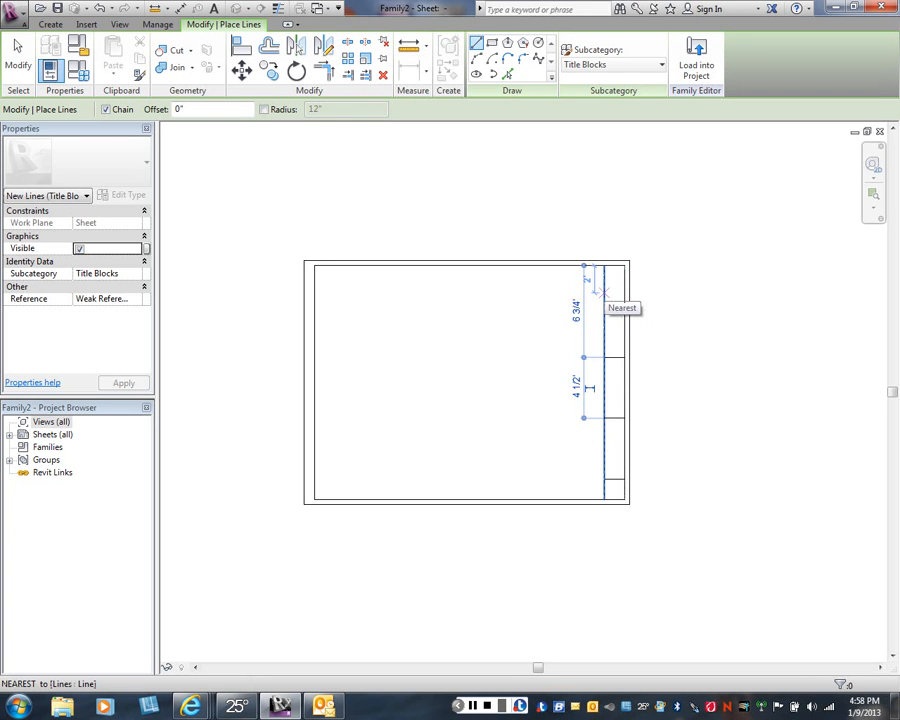
# Draw a fourth horizontal divider across the title strip, about 2" below the inner border's top line, and end the Line command.
pyautogui.click(604, 292)
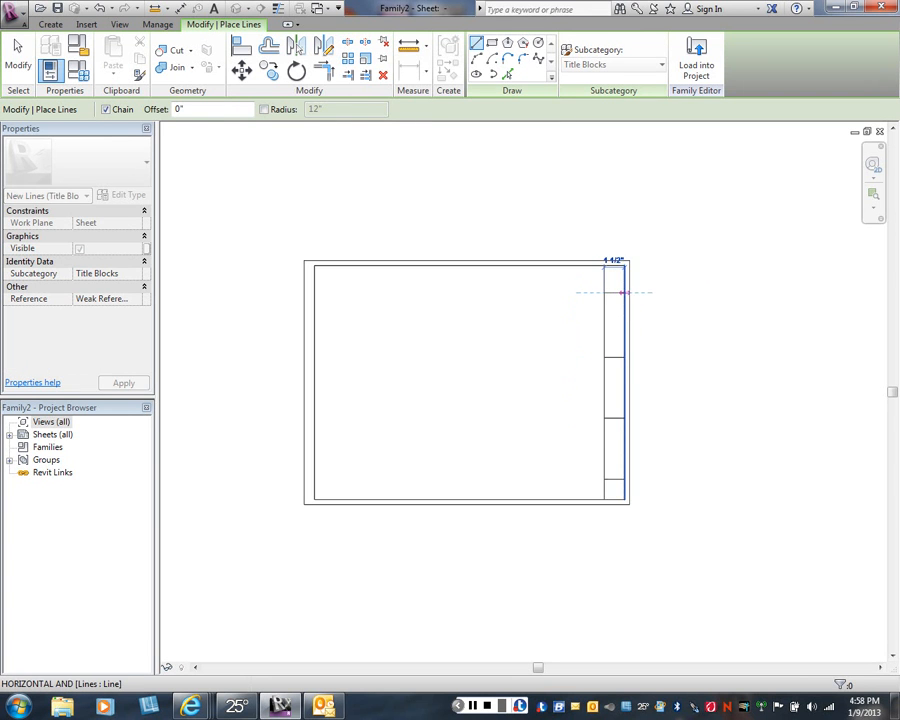
pyautogui.click(624, 292)
pyautogui.rightClick(658, 292)
pyautogui.click(693, 302)
pyautogui.scroll(3, 650, 370)
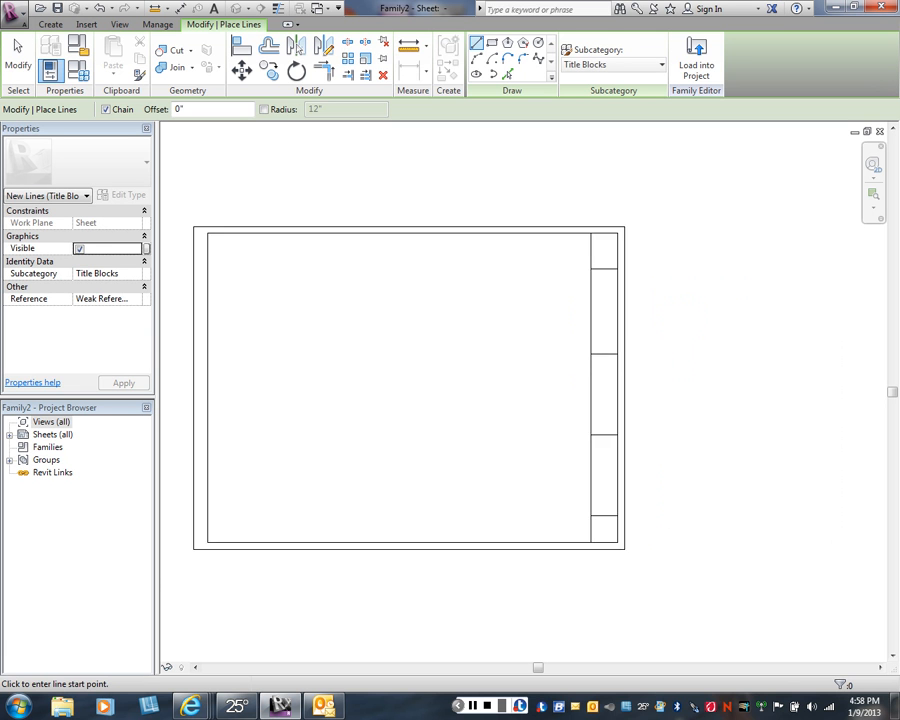
pyautogui.rightClick(644, 393)
pyautogui.click(673, 402)
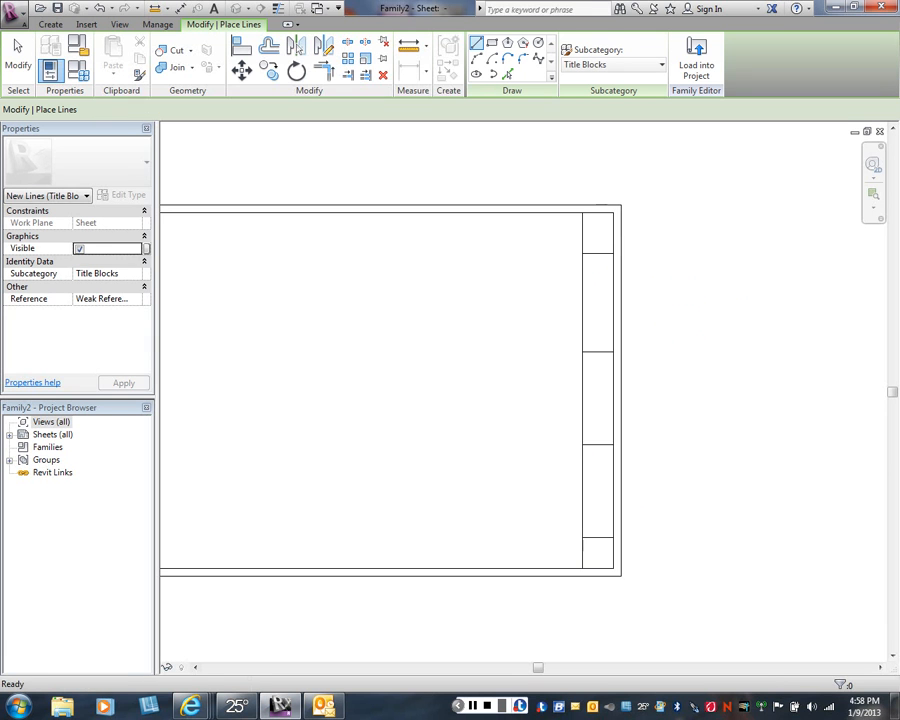
pyautogui.scroll(-1, 673, 395)
pyautogui.moveTo(640, 400); pyautogui.dragTo(697, 377, button='middle')
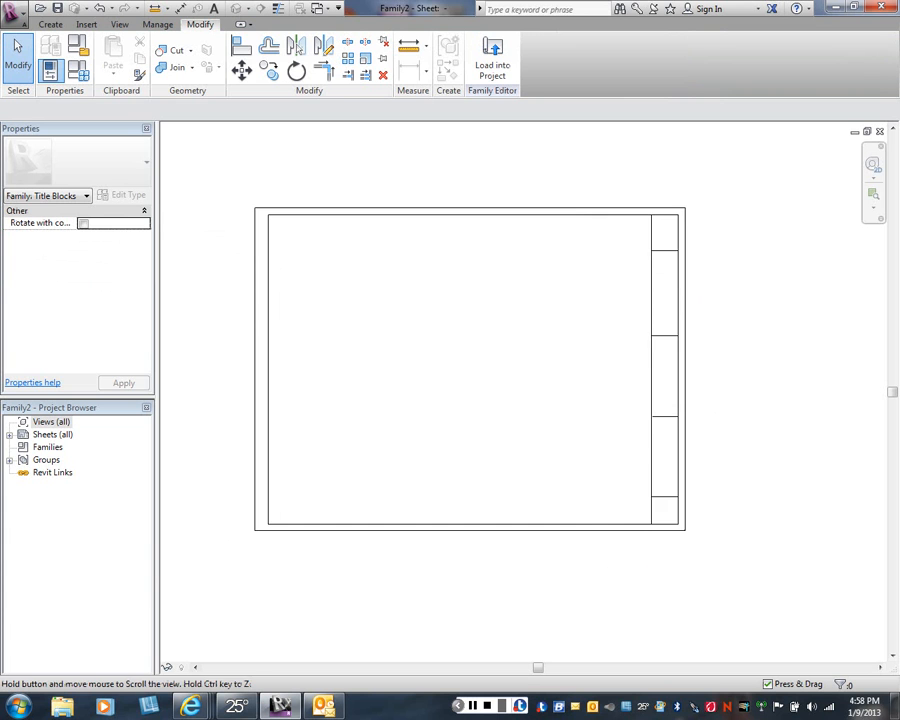
pyautogui.moveTo(531, 231); pyautogui.dragTo(564, 290, button='middle')
pyautogui.scroll(2, 564, 290)
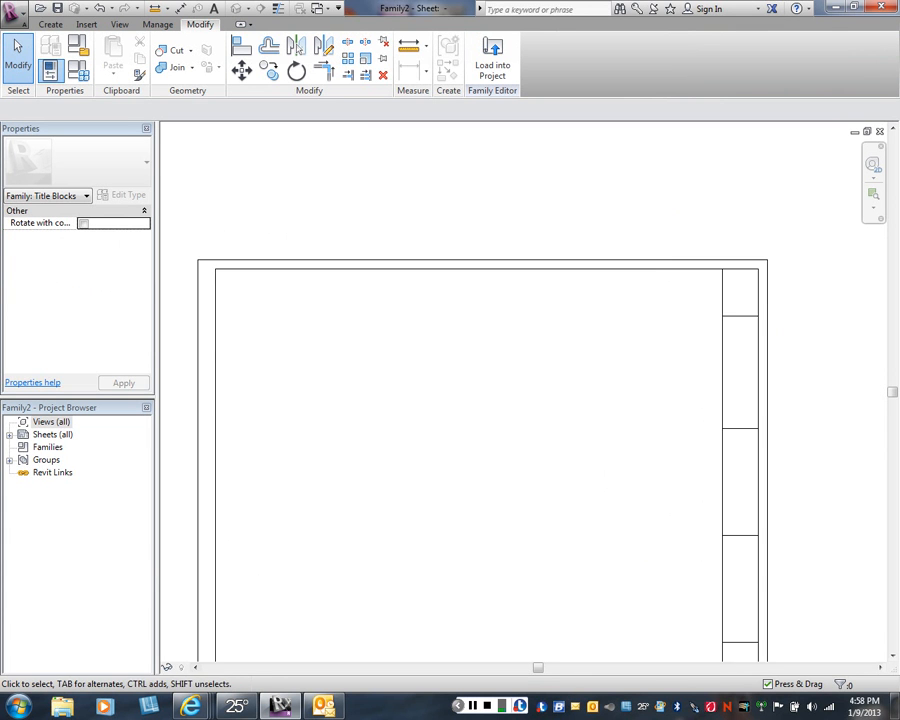
pyautogui.scroll(3, 570, 284)
pyautogui.scroll(-3, 565, 310)
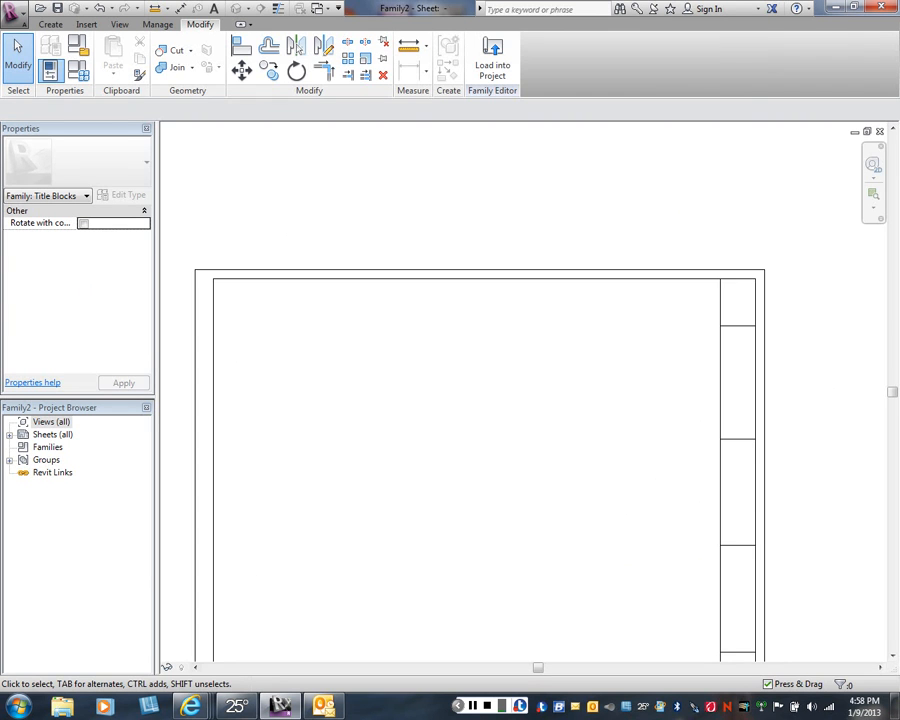
pyautogui.scroll(-2, 586, 359)
pyautogui.moveTo(586, 359); pyautogui.dragTo(590, 331, button='middle')
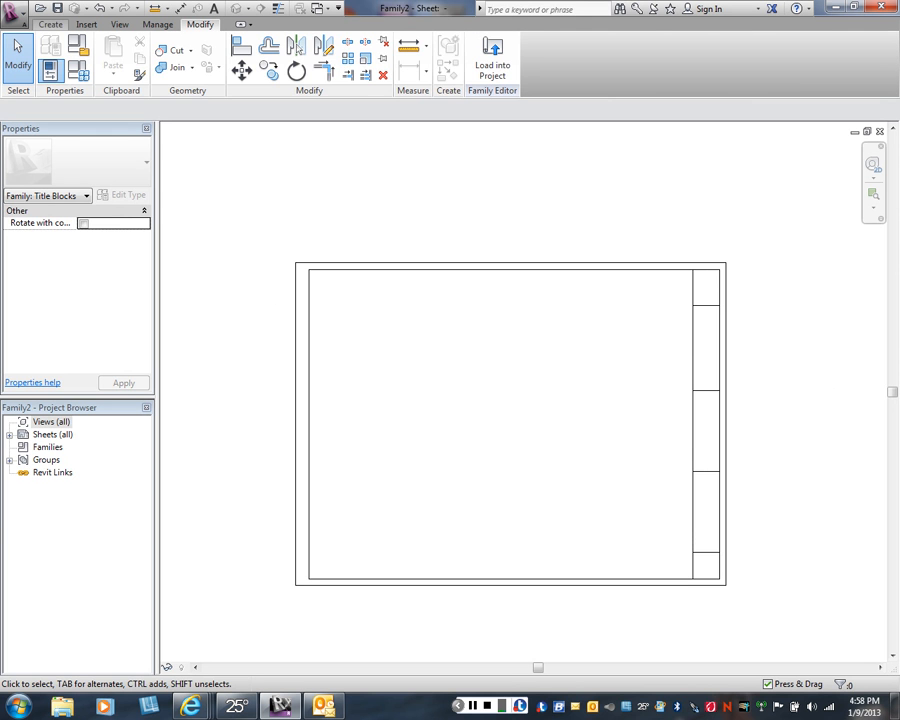
pyautogui.click(50, 24)
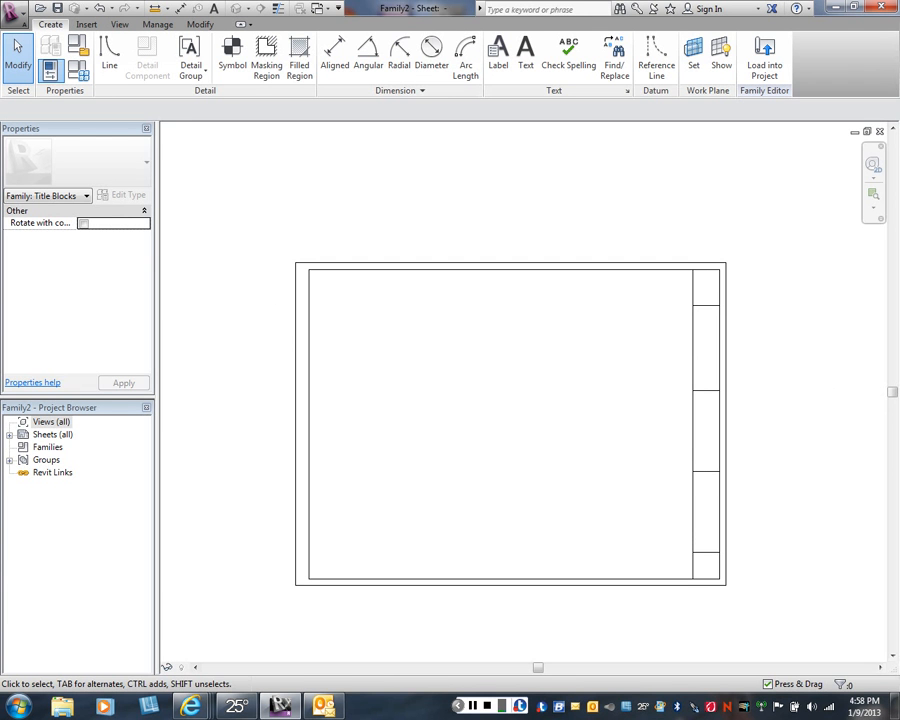
pyautogui.rightClick(226, 147)
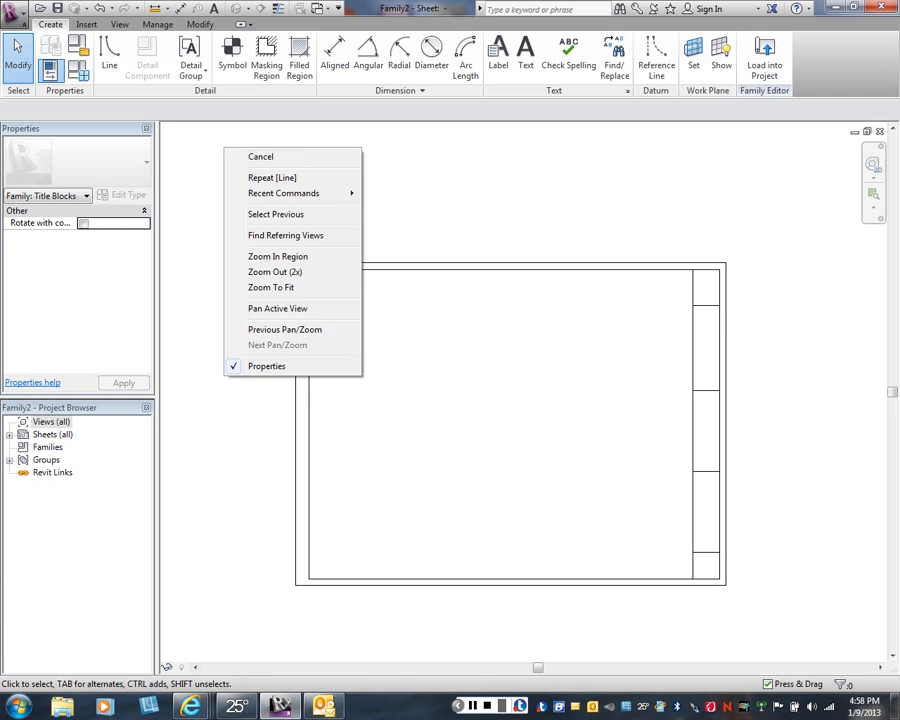
pyautogui.click(260, 155)
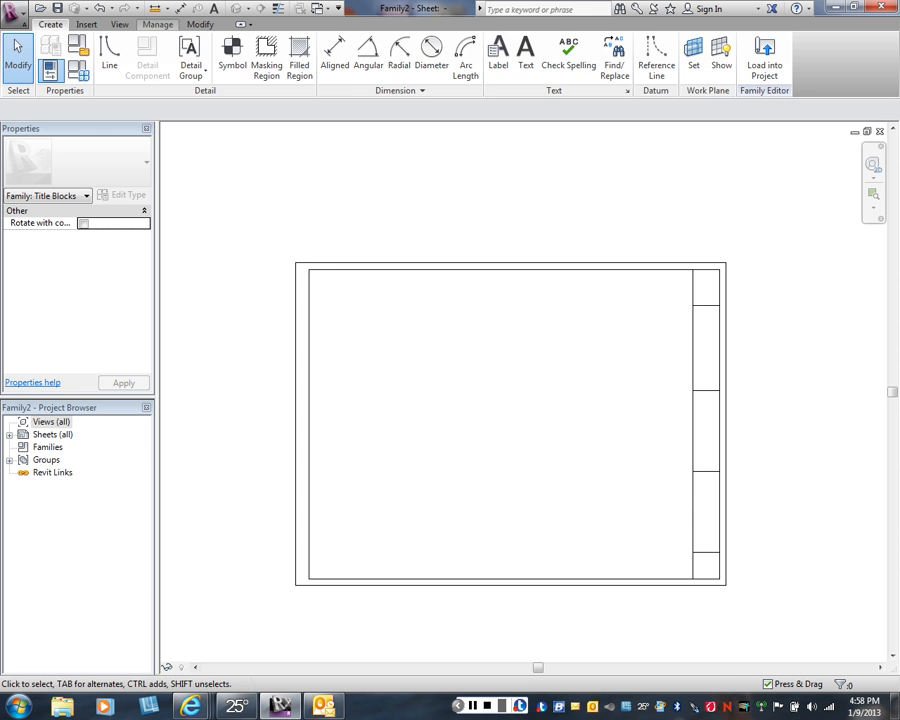
# Open the family's object styles settings.
pyautogui.click(157, 24)
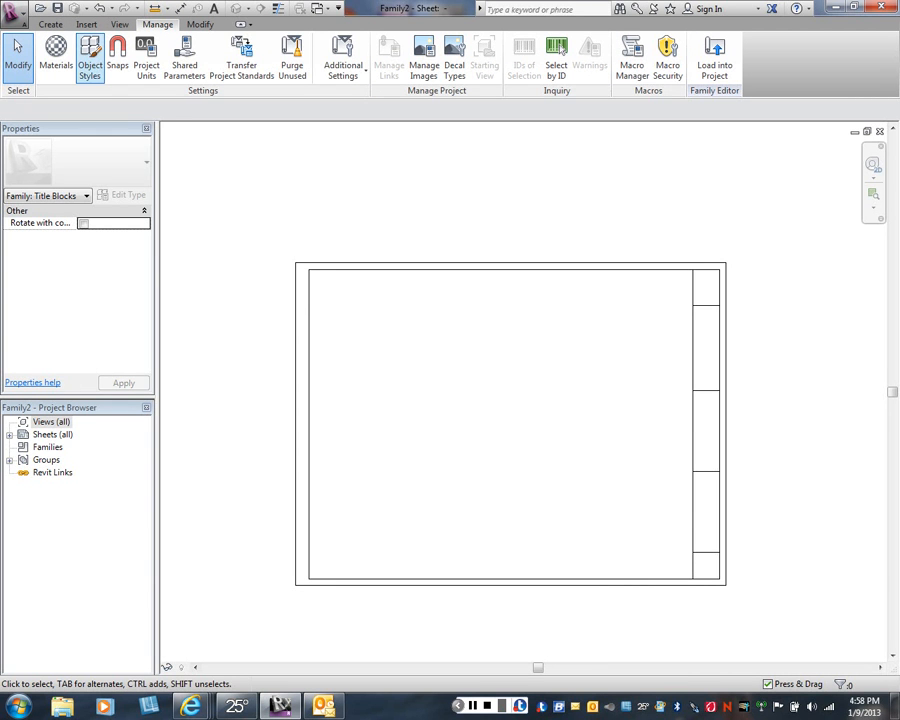
pyautogui.click(90, 58)
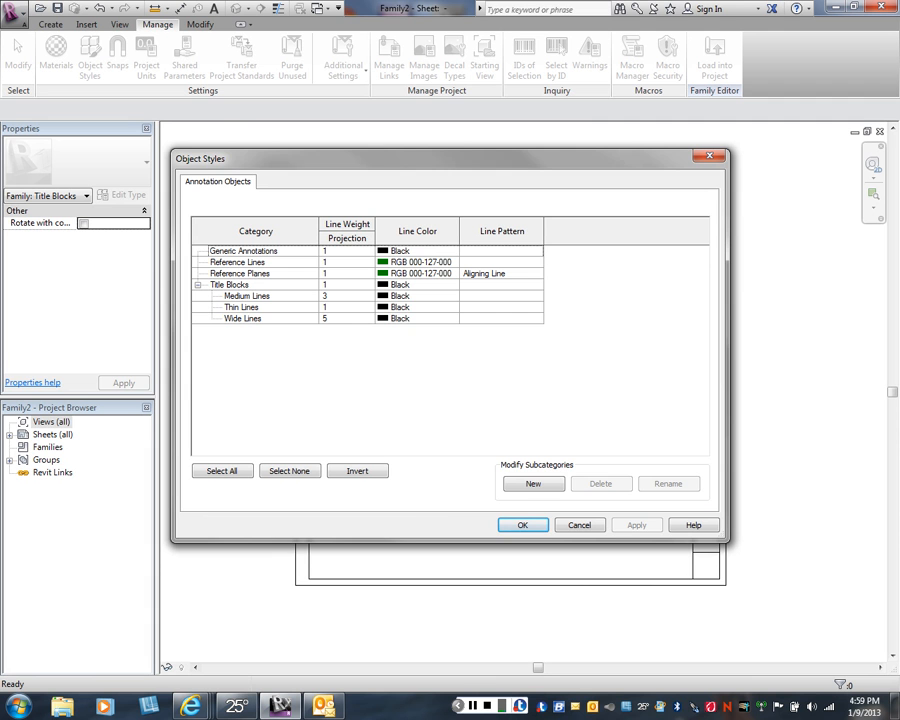
# Create a subcategory named BORDER under Generic Annotations and delete it again.
pyautogui.click(533, 484)
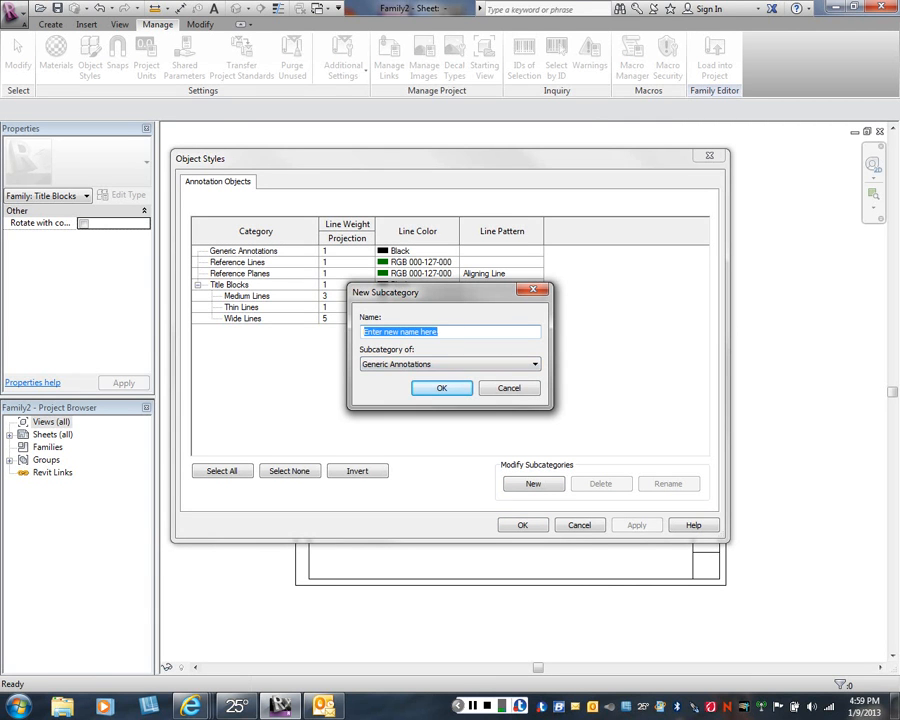
pyautogui.write('BO')
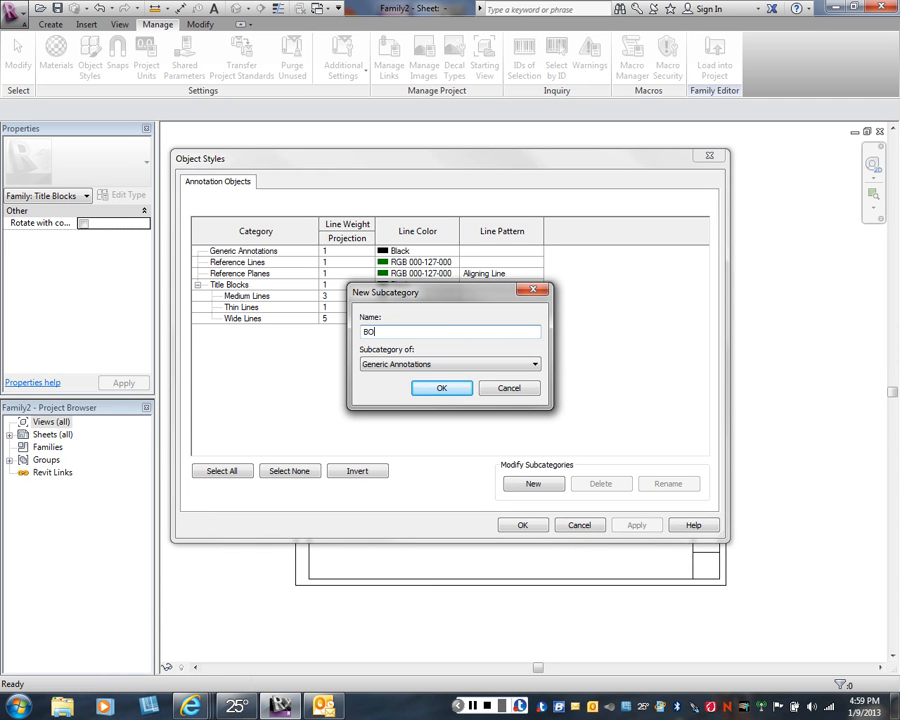
pyautogui.write('RDER')
pyautogui.press('Return')
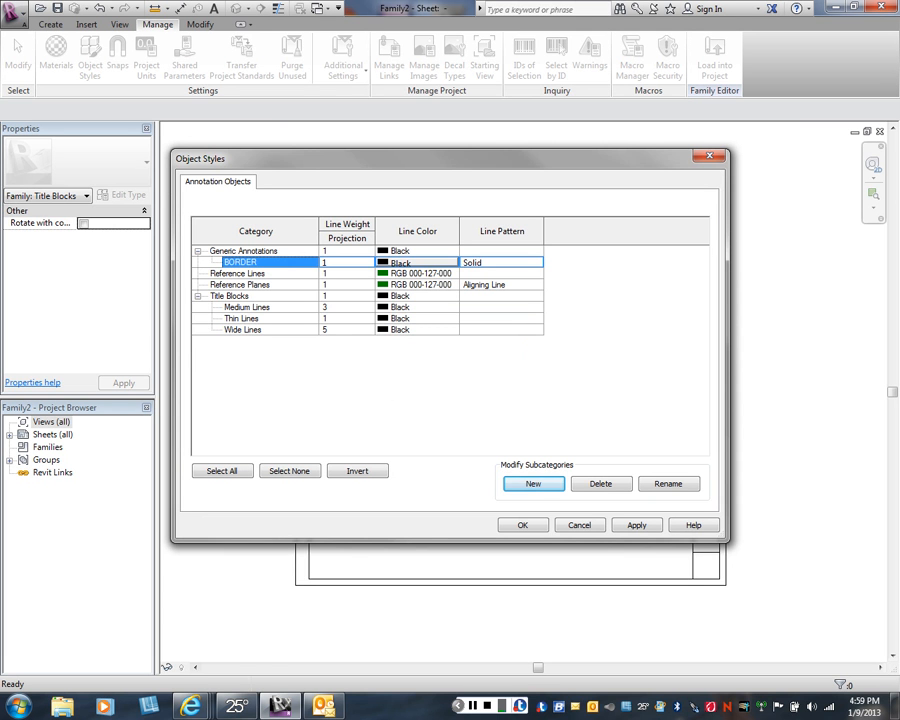
pyautogui.click(600, 483)
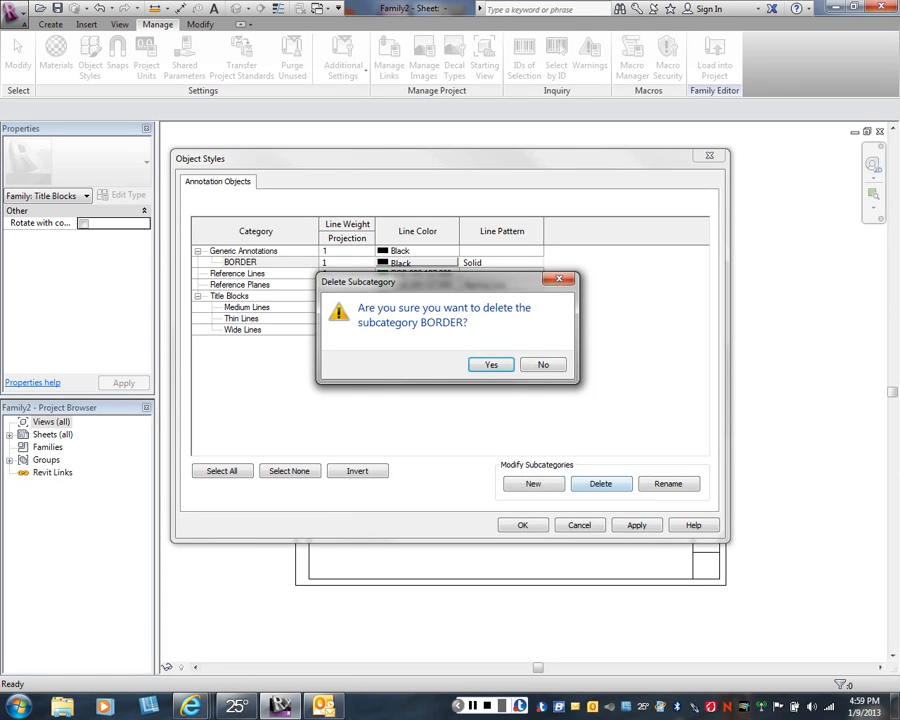
pyautogui.press('Return')
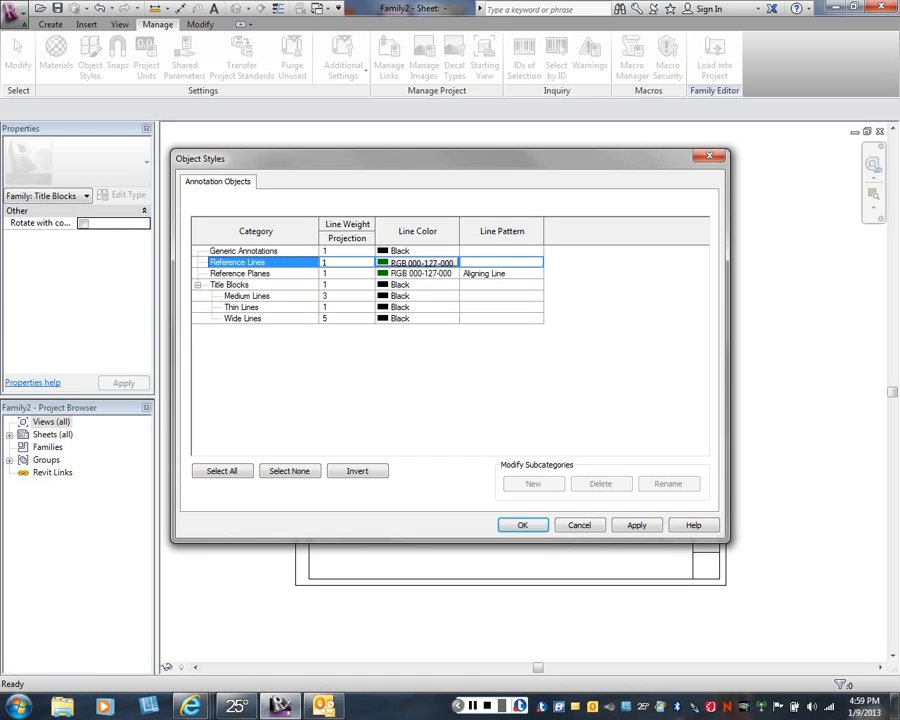
# Create a new subcategory named Border Lines under Title Blocks.
pyautogui.click(247, 296)
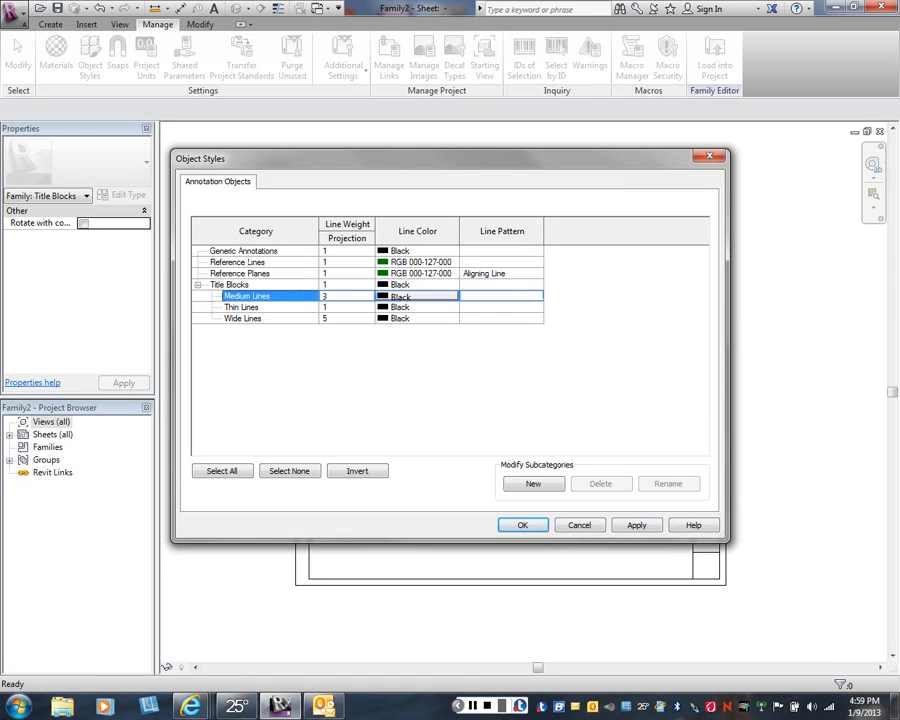
pyautogui.click(533, 483)
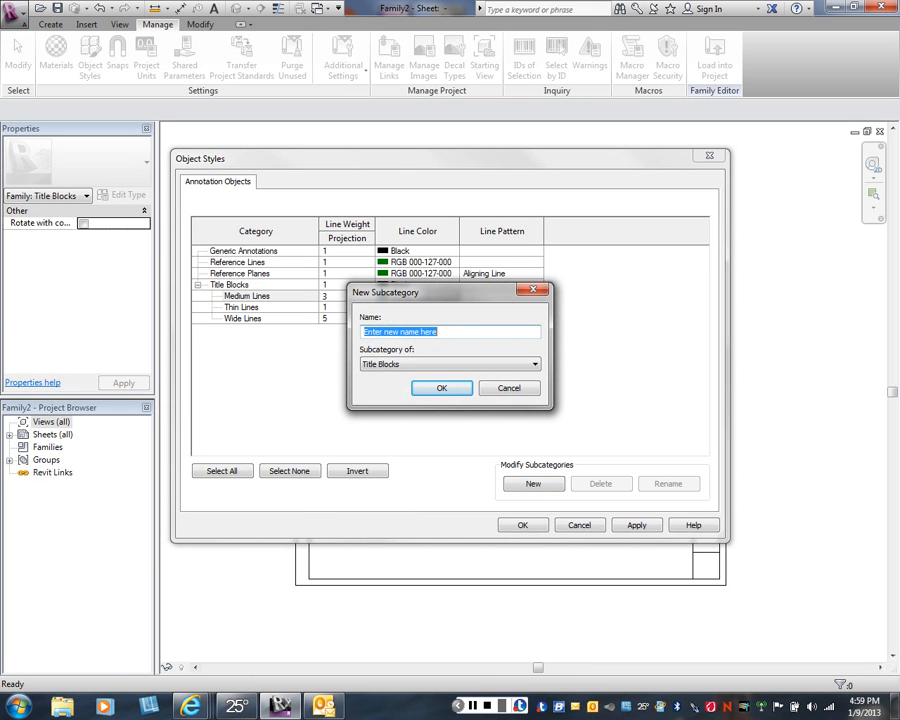
pyautogui.write('Border')
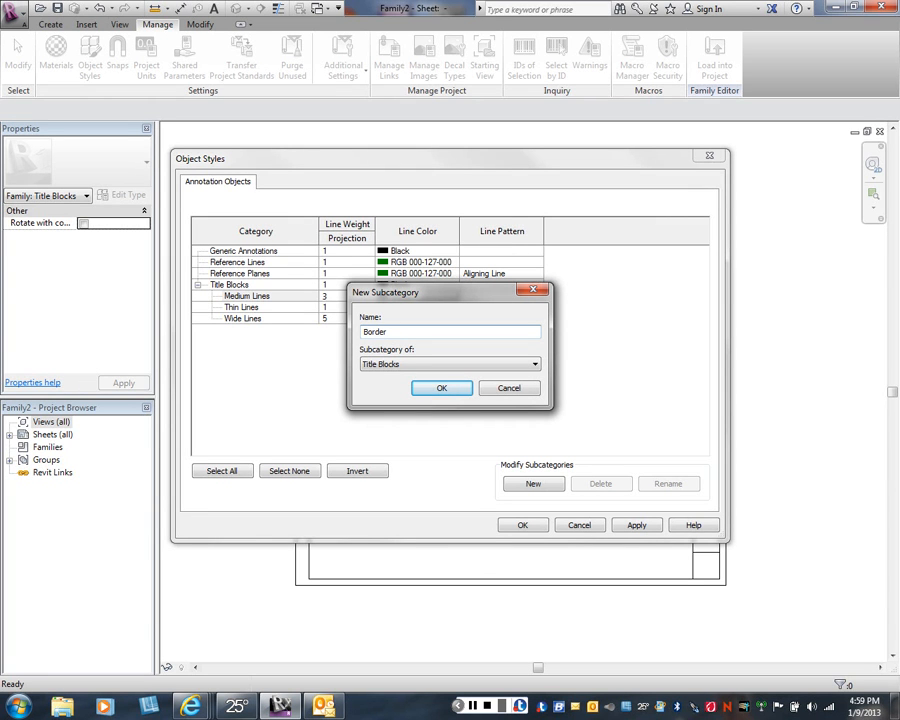
pyautogui.write('Lines')
pyautogui.press('Return')
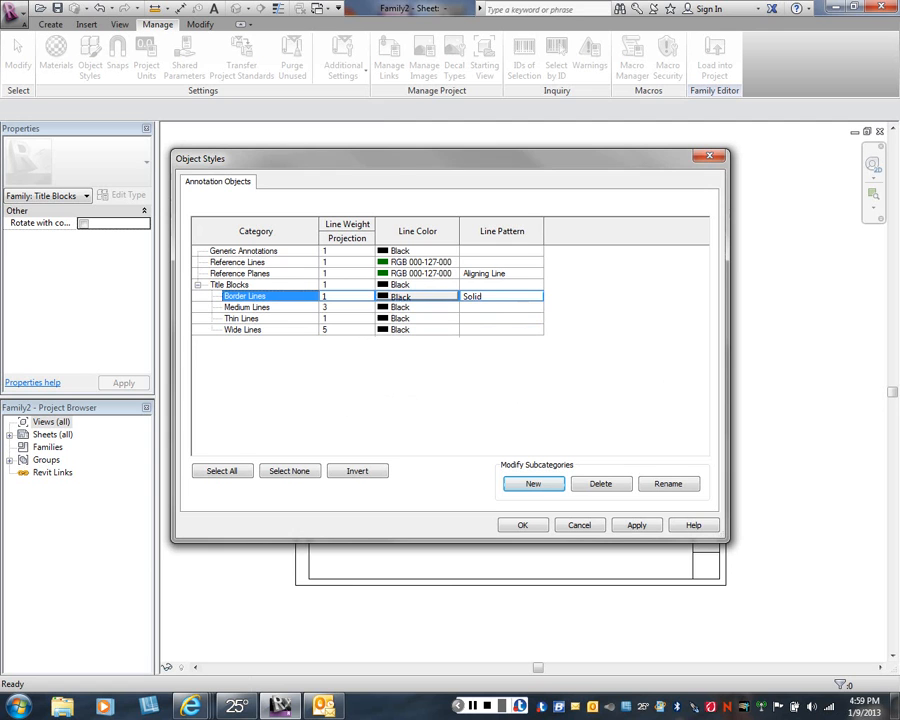
# Set the projection line weight of Border Lines to 7 and apply the object styles.
pyautogui.click(345, 297)
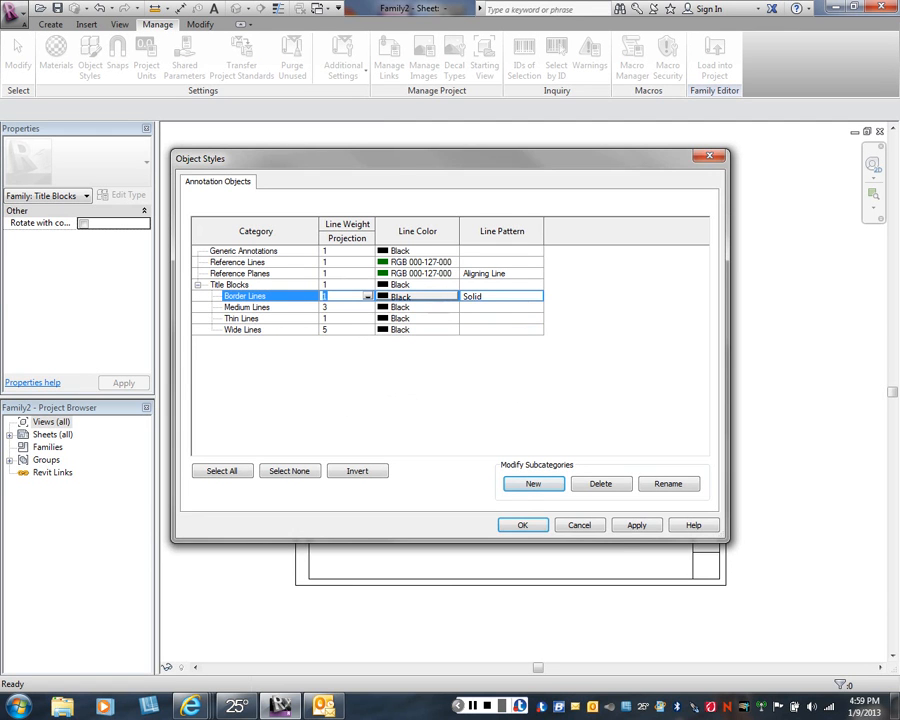
pyautogui.click(367, 297)
pyautogui.click(367, 363)
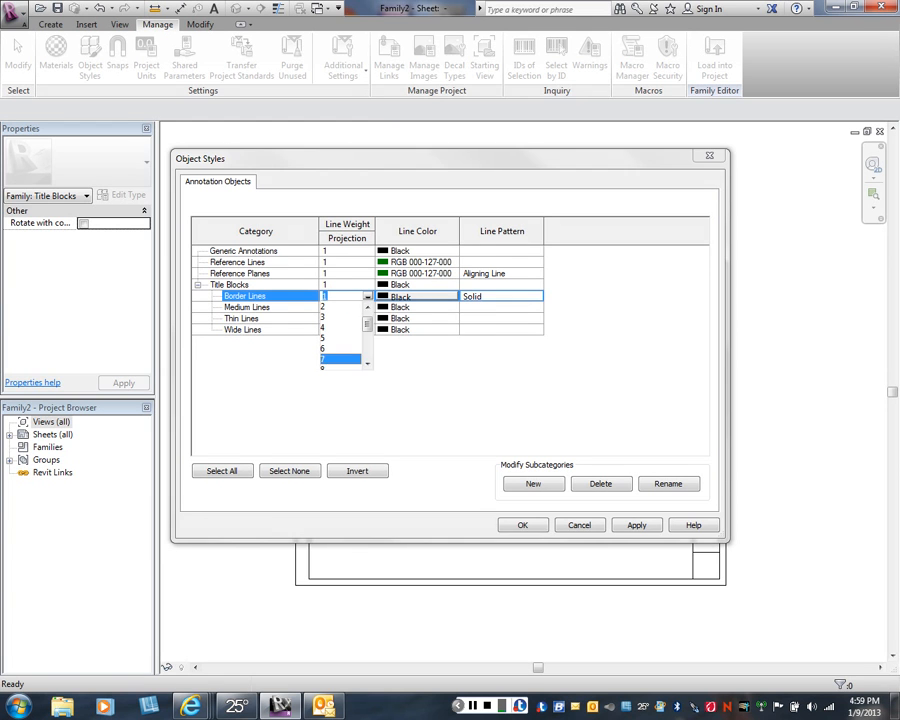
pyautogui.click(340, 358)
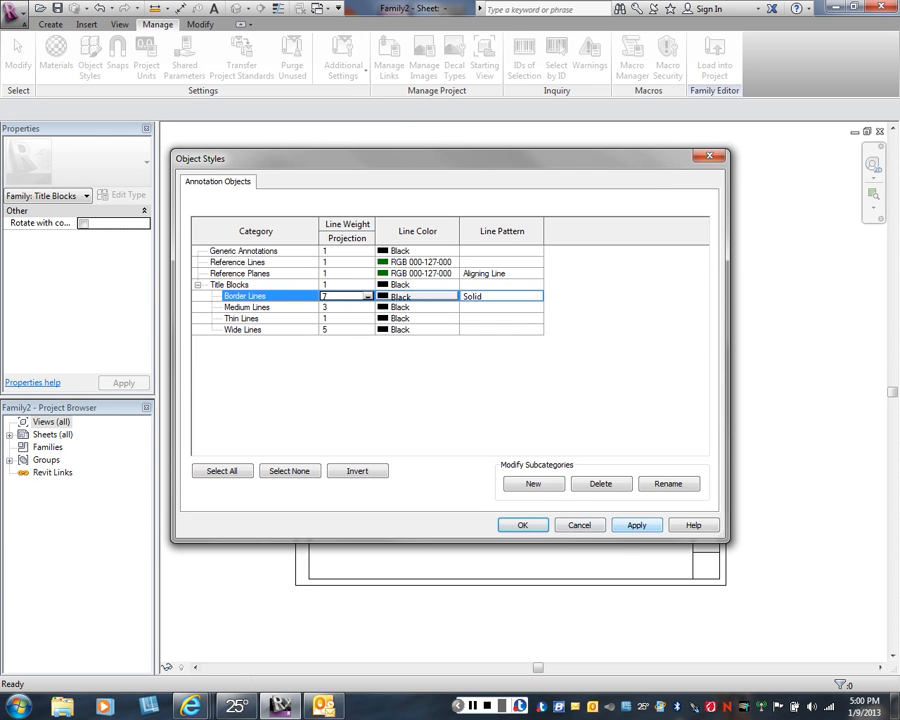
pyautogui.click(637, 525)
pyautogui.click(523, 525)
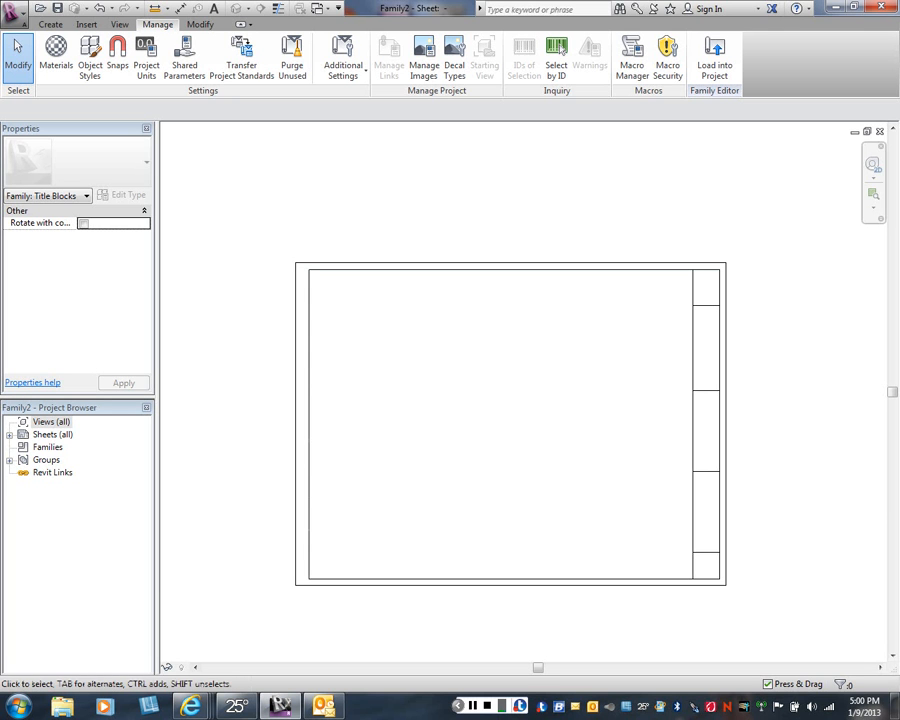
# Assign the inner border and title strip lines to the Border Lines subcategory.
pyautogui.moveTo(303, 267); pyautogui.dragTo(722, 582)
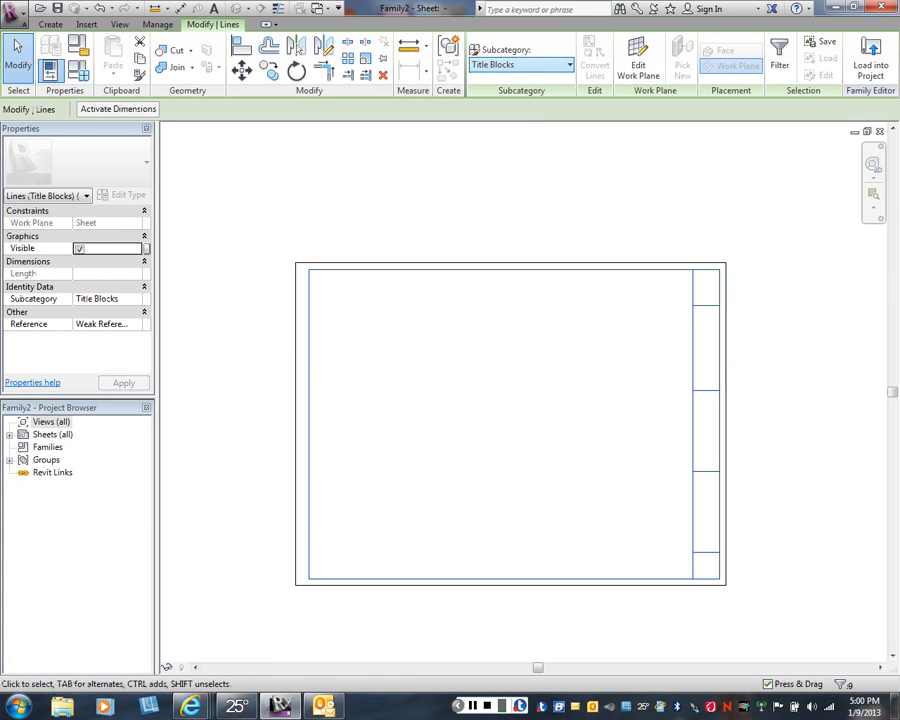
pyautogui.click(520, 64)
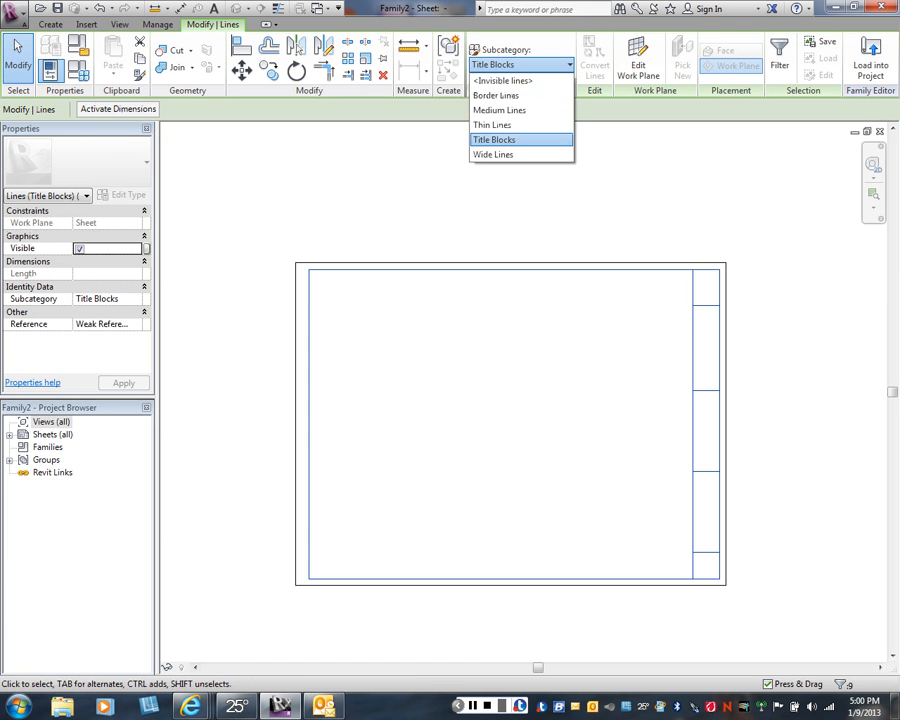
pyautogui.click(484, 96)
pyautogui.press('Escape')
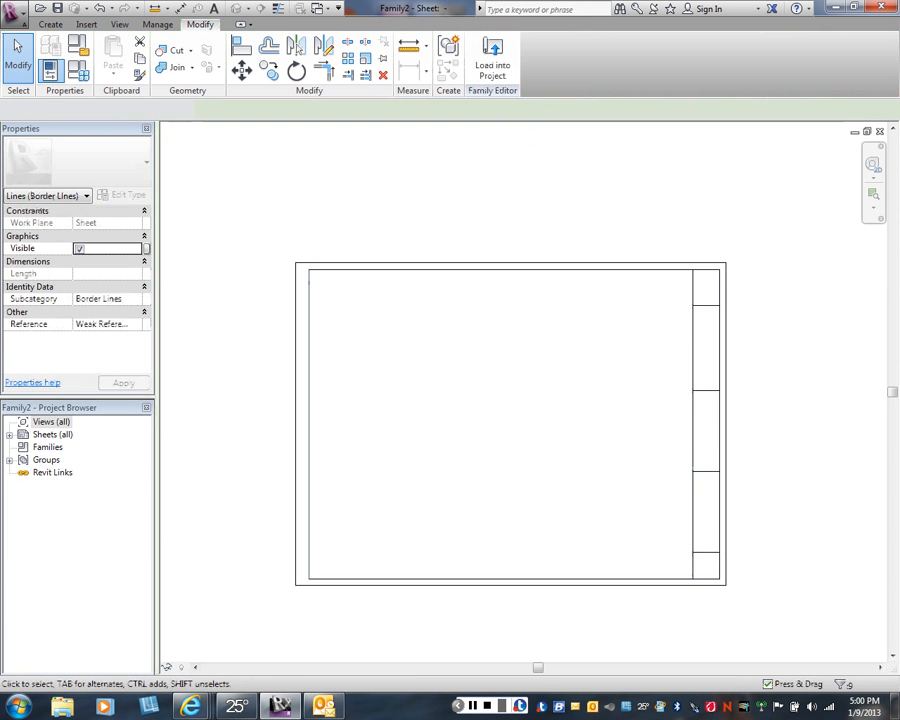
# Examine the line weight of the inner border and title strip, up close and across the full sheet.
pyautogui.scroll(5, 729, 295)
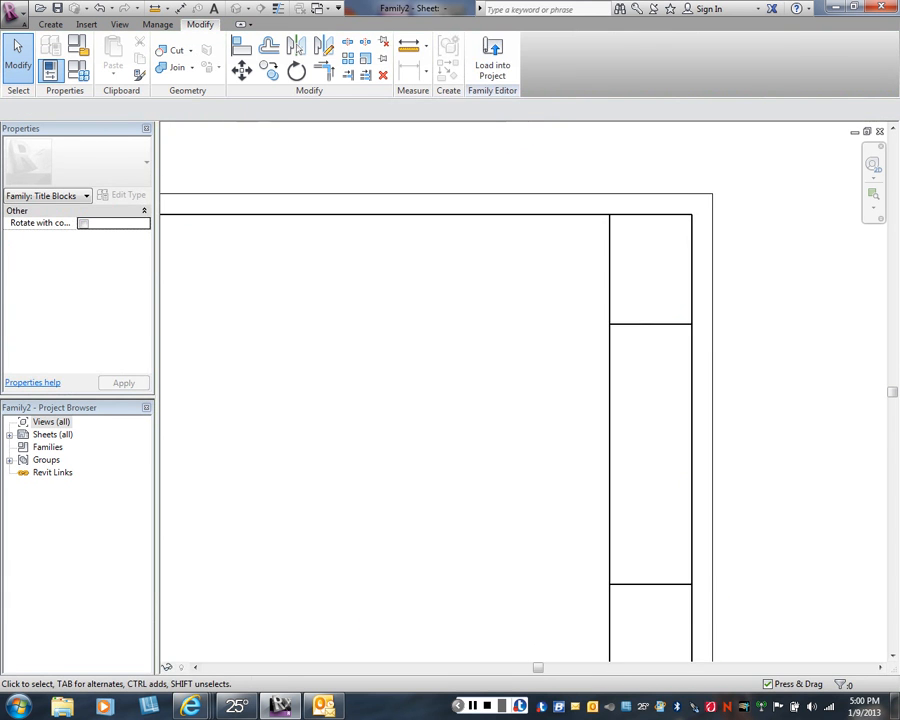
pyautogui.scroll(3, 680, 283)
pyautogui.moveTo(680, 283); pyautogui.dragTo(663, 373, button='middle')
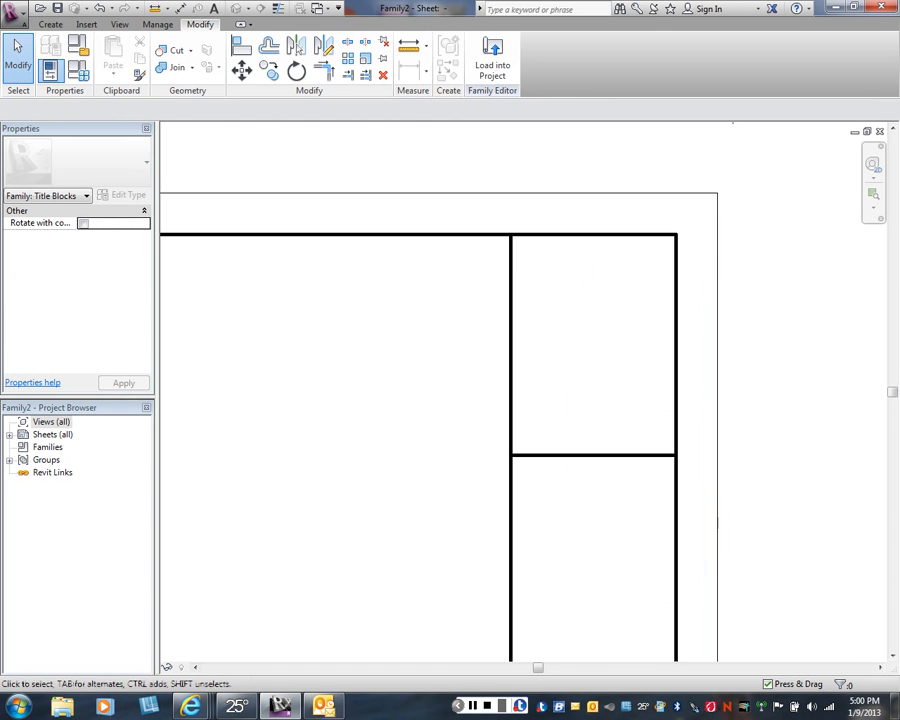
pyautogui.scroll(-5, 538, 334)
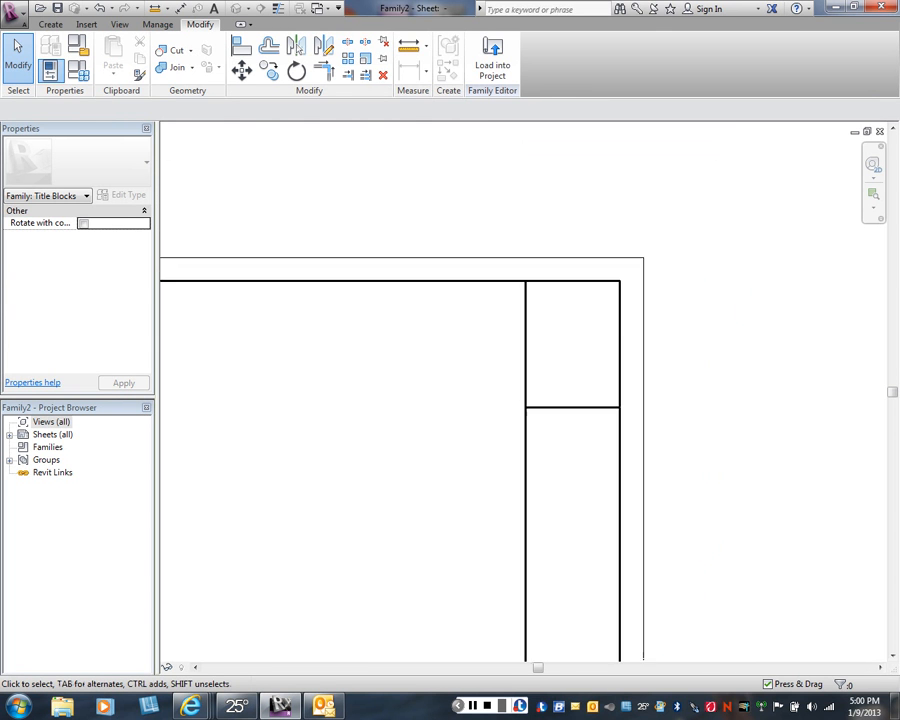
pyautogui.moveTo(538, 334); pyautogui.dragTo(690, 182, button='middle')
pyautogui.scroll(-1, 574, 254)
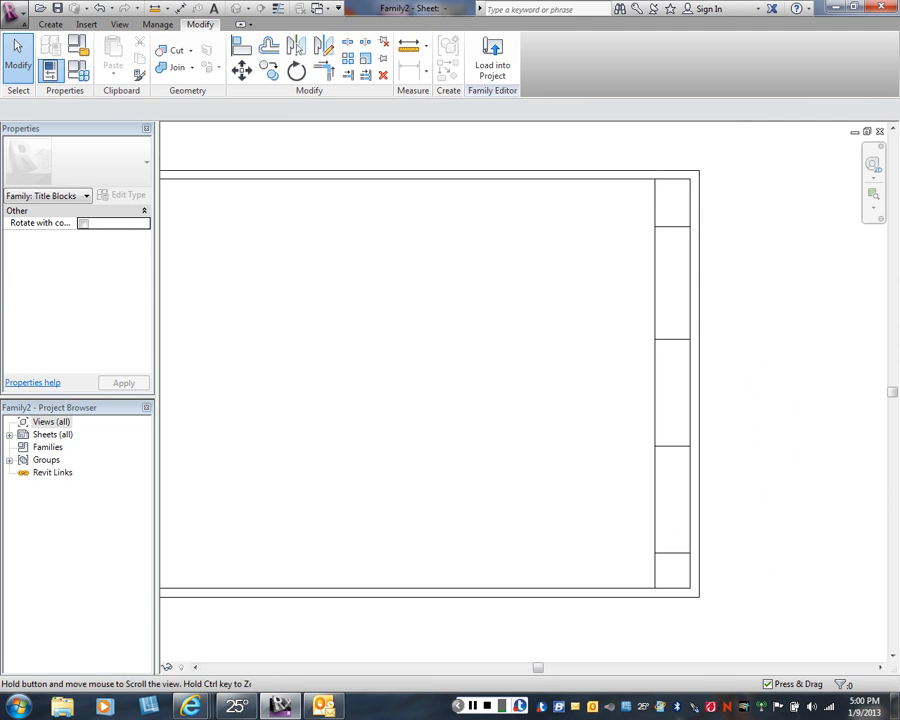
pyautogui.moveTo(574, 254); pyautogui.dragTo(611, 273, button='middle')
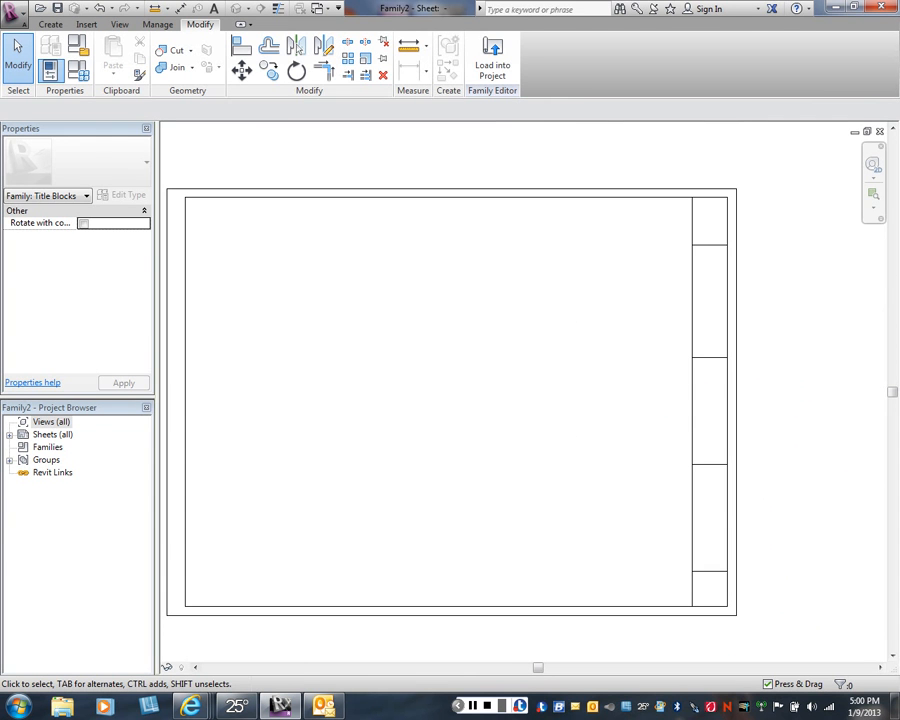
pyautogui.rightClick(386, 290)
pyautogui.click(410, 299)
pyautogui.scroll(-1, 382, 145)
pyautogui.moveTo(382, 145); pyautogui.dragTo(406, 164, button='middle')
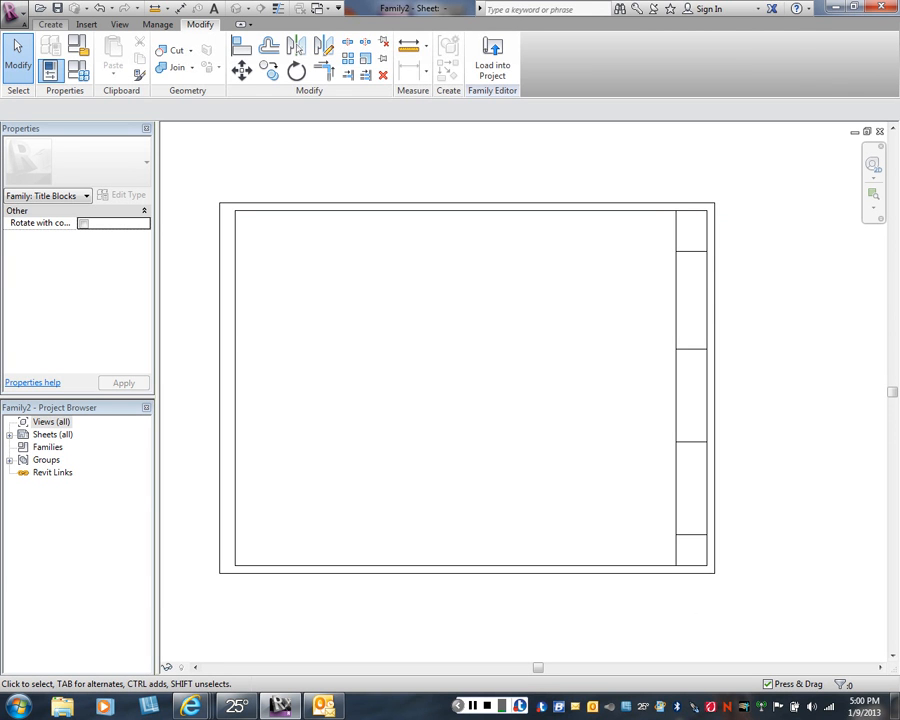
pyautogui.click(50, 24)
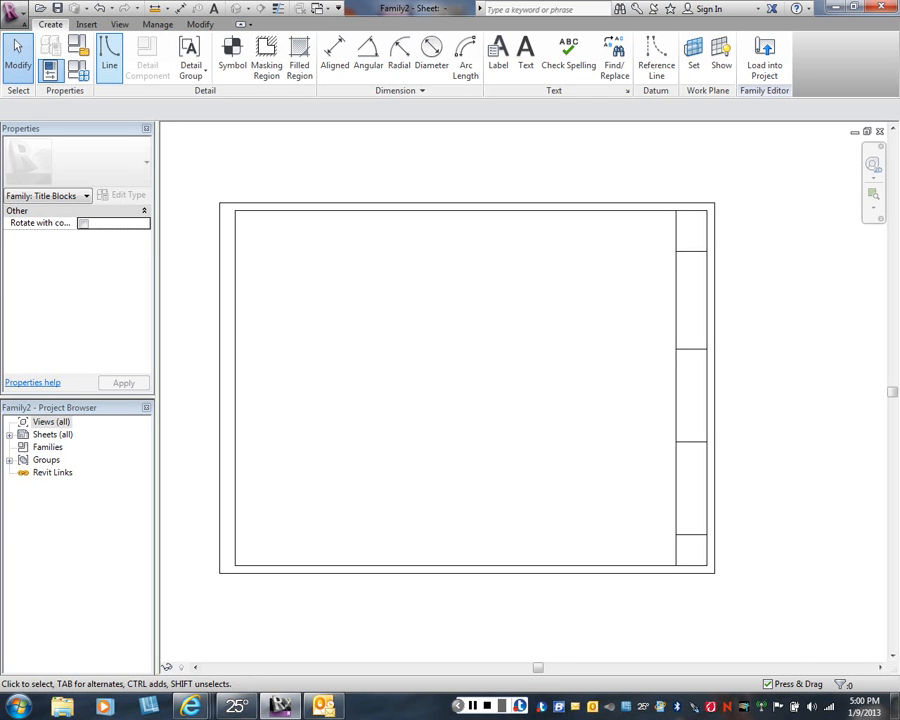
pyautogui.click(109, 55)
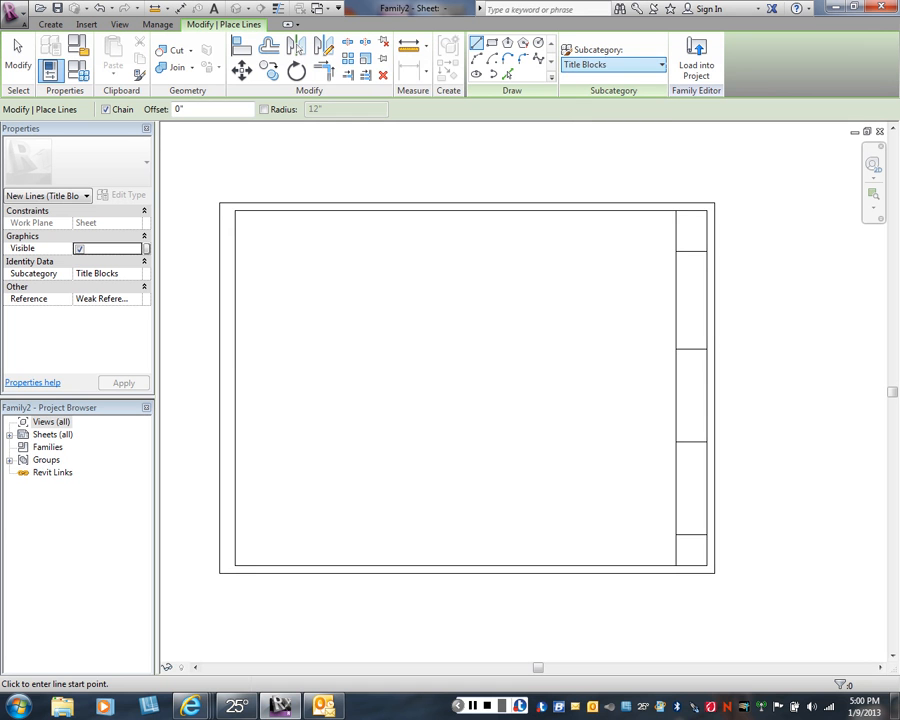
pyautogui.click(612, 64)
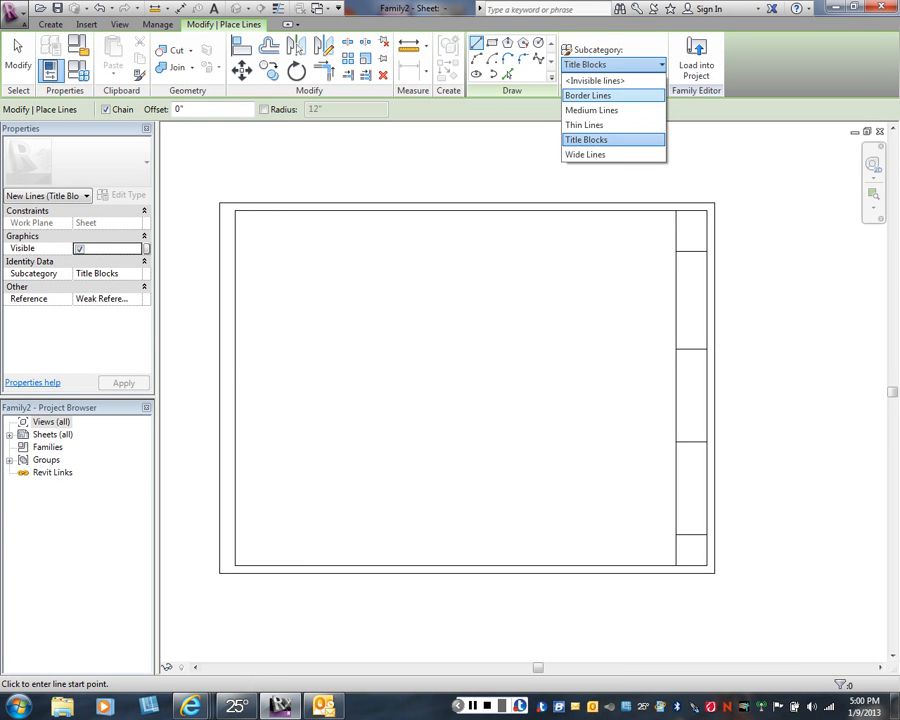
pyautogui.click(592, 110)
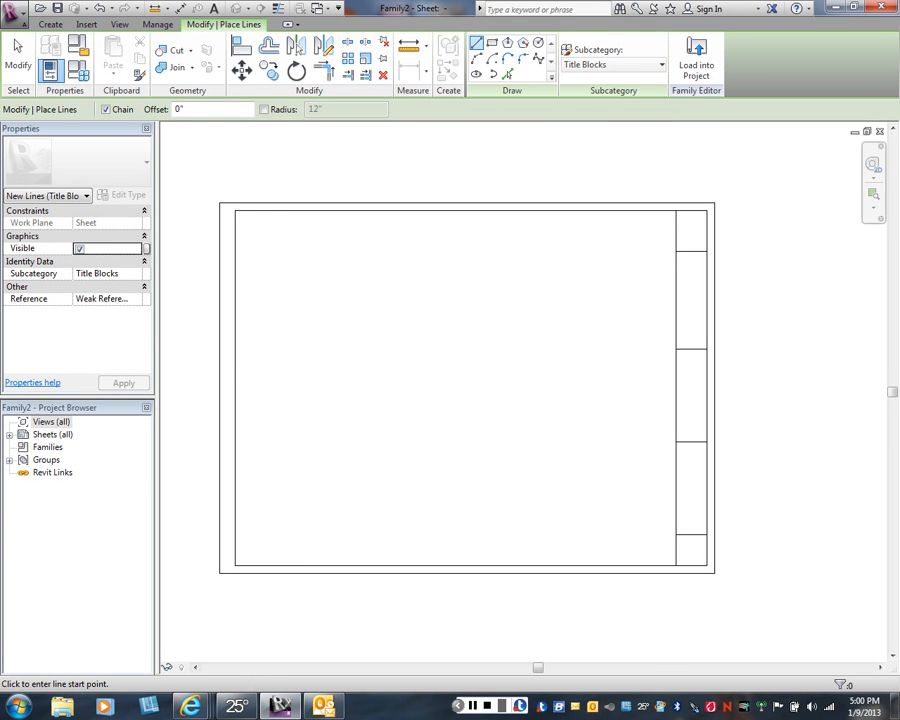
pyautogui.rightClick(555, 148)
pyautogui.click(585, 155)
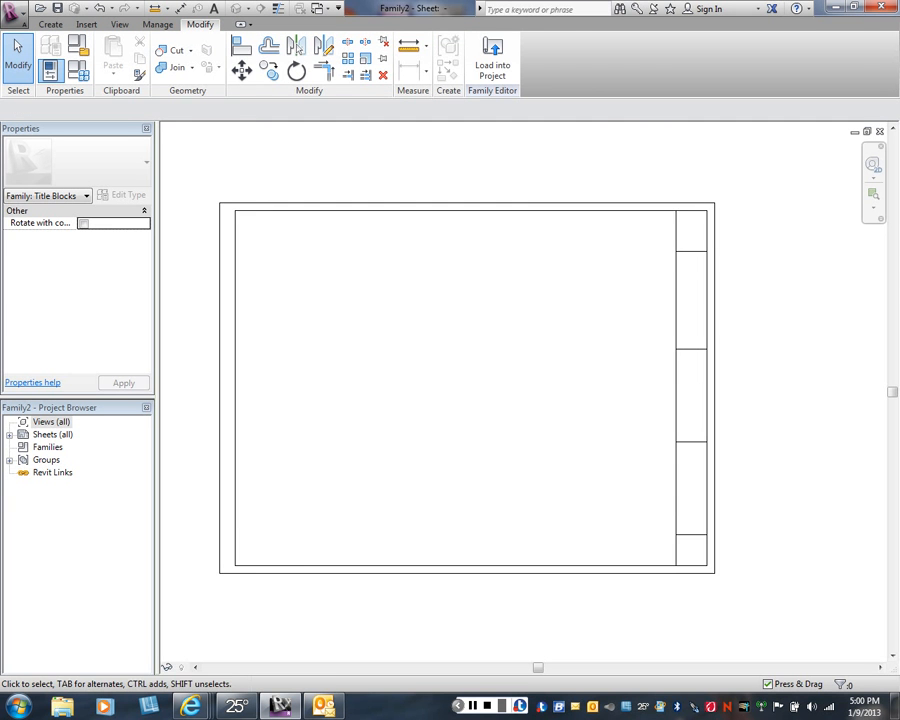
# Start a text note for the lowest title strip cell and duplicate the Text Note 1 type as Text Note 2.
pyautogui.moveTo(600, 350); pyautogui.dragTo(503, 272, button='middle')
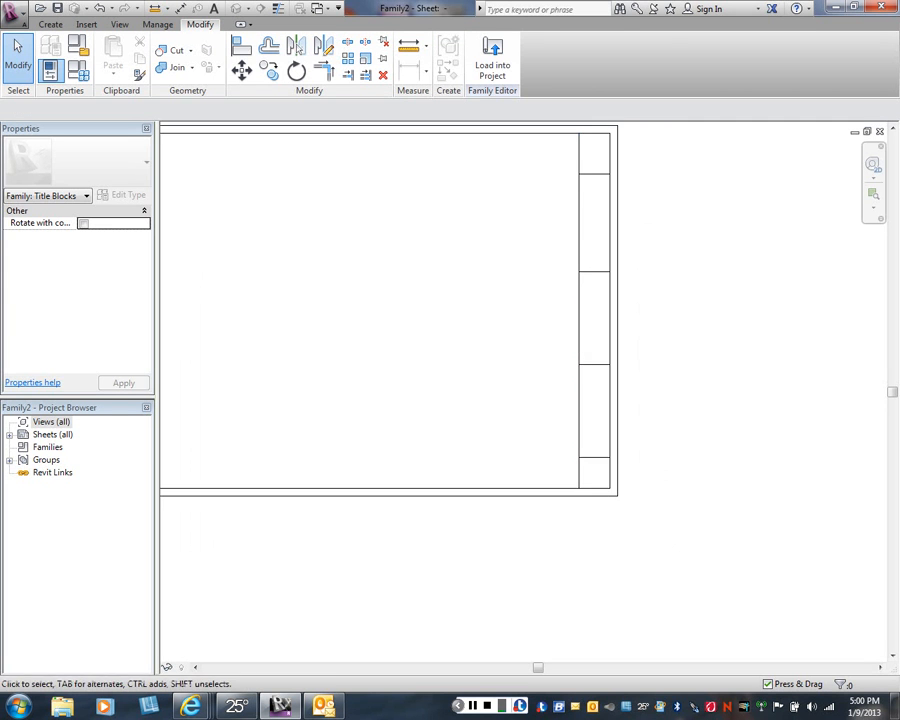
pyautogui.moveTo(632, 400); pyautogui.dragTo(618, 356, button='middle')
pyautogui.scroll(5, 590, 406)
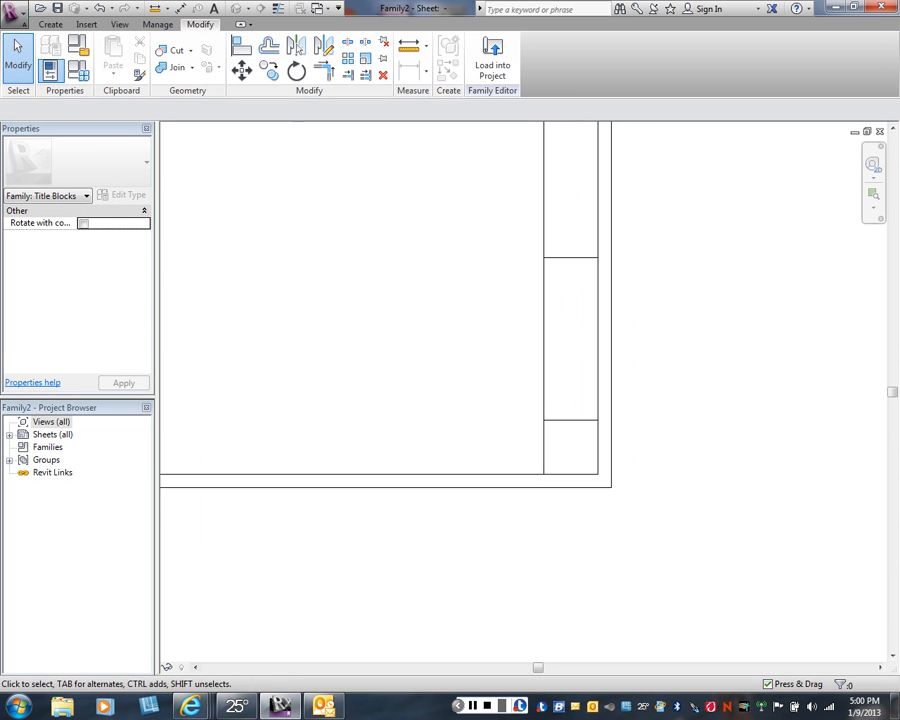
pyautogui.moveTo(560, 472); pyautogui.dragTo(557, 405, button='middle')
pyautogui.scroll(4, 557, 405)
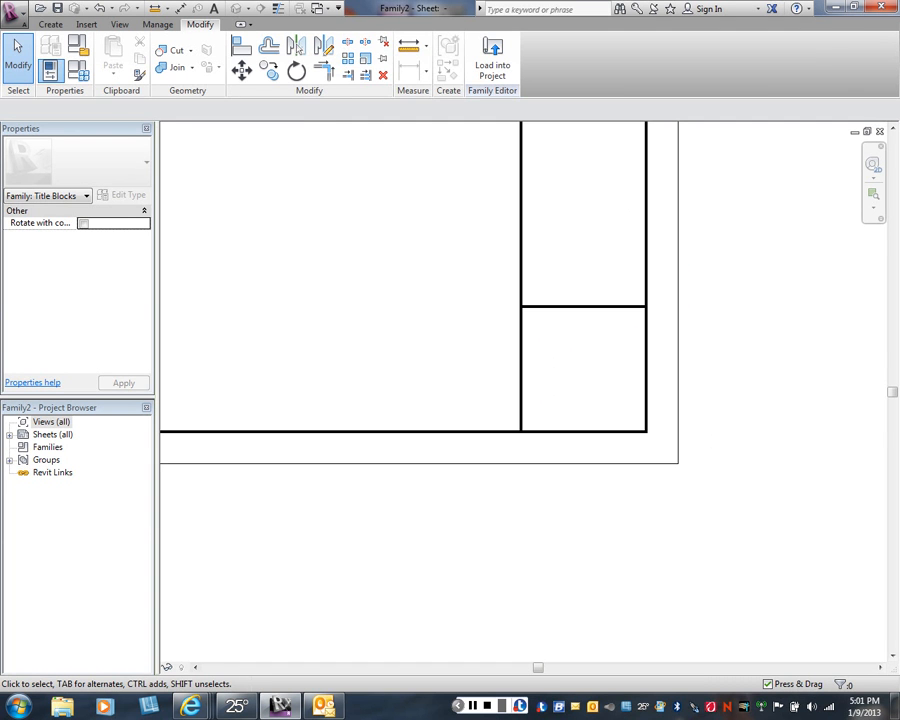
pyautogui.click(50, 24)
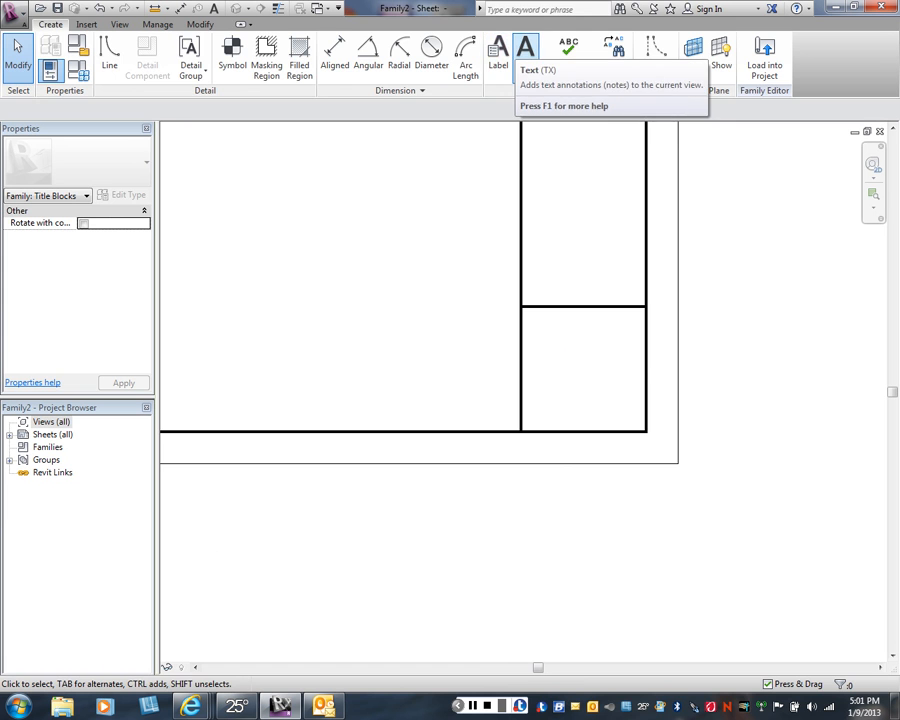
pyautogui.click(526, 50)
pyautogui.scroll(1, 376, 189)
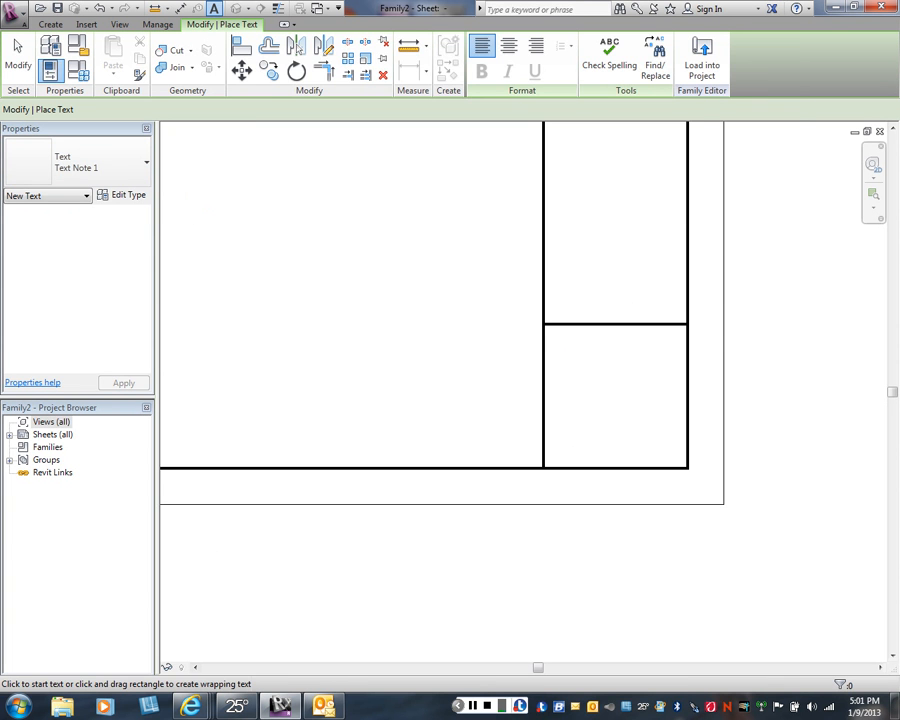
pyautogui.click(122, 195)
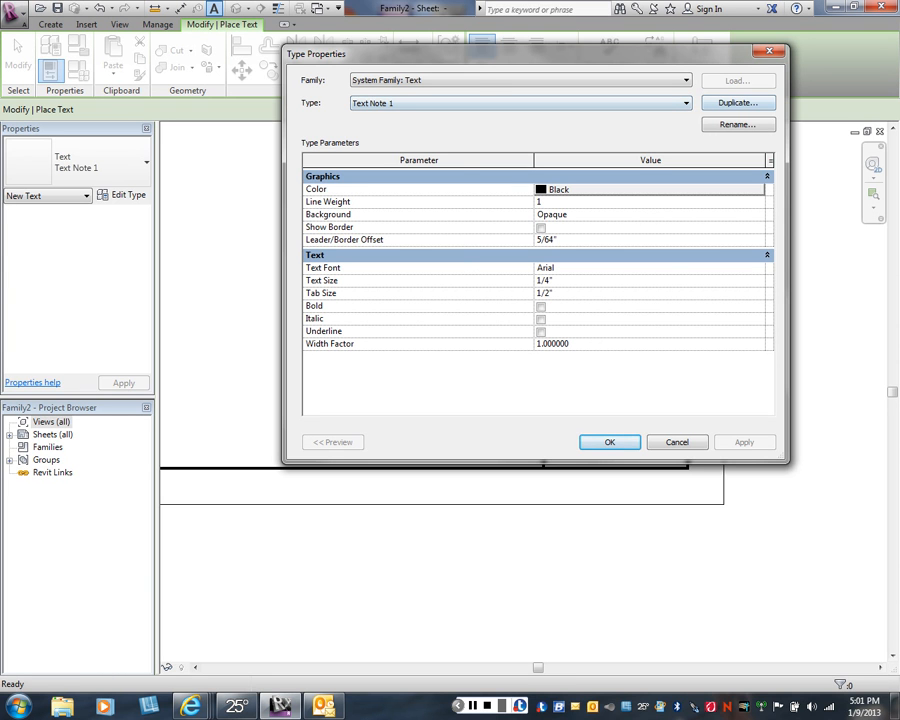
pyautogui.click(738, 102)
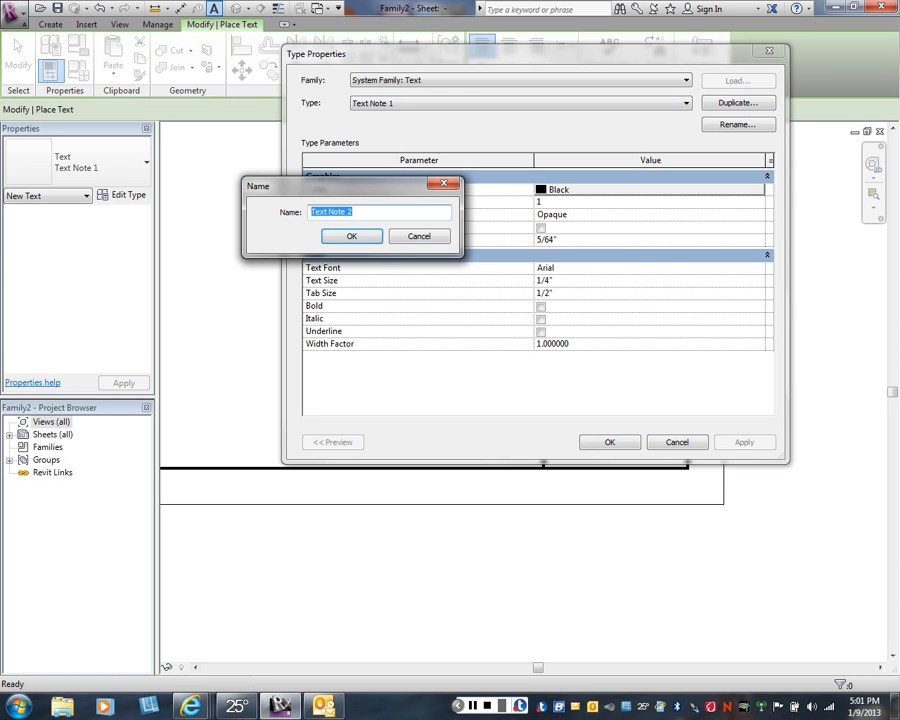
pyautogui.click(352, 236)
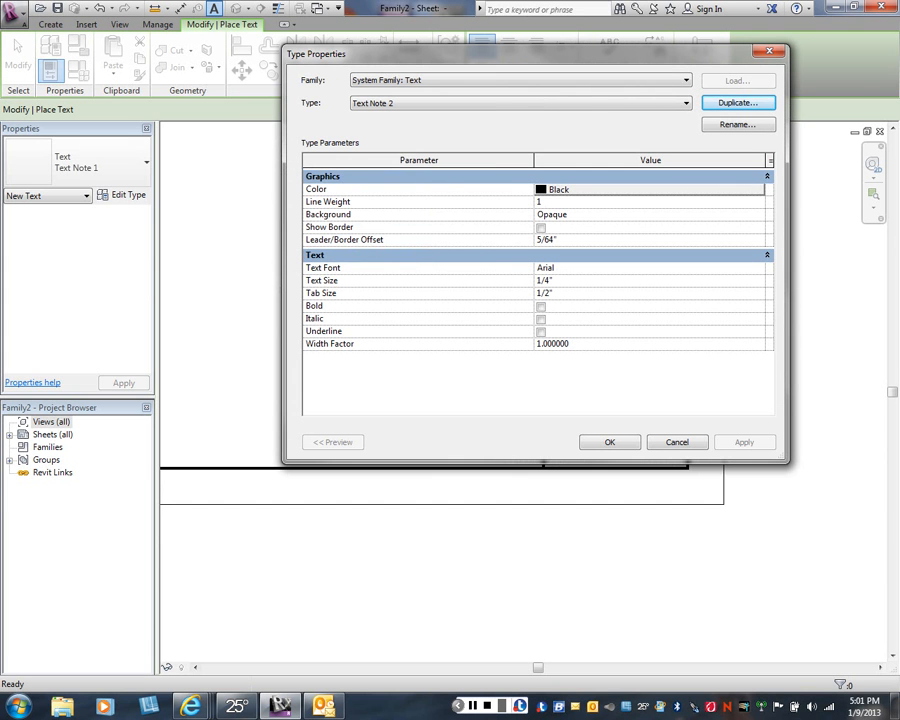
# Set the text size of Text Note 2 to 1/16" and accept the type properties.
pyautogui.click(549, 281)
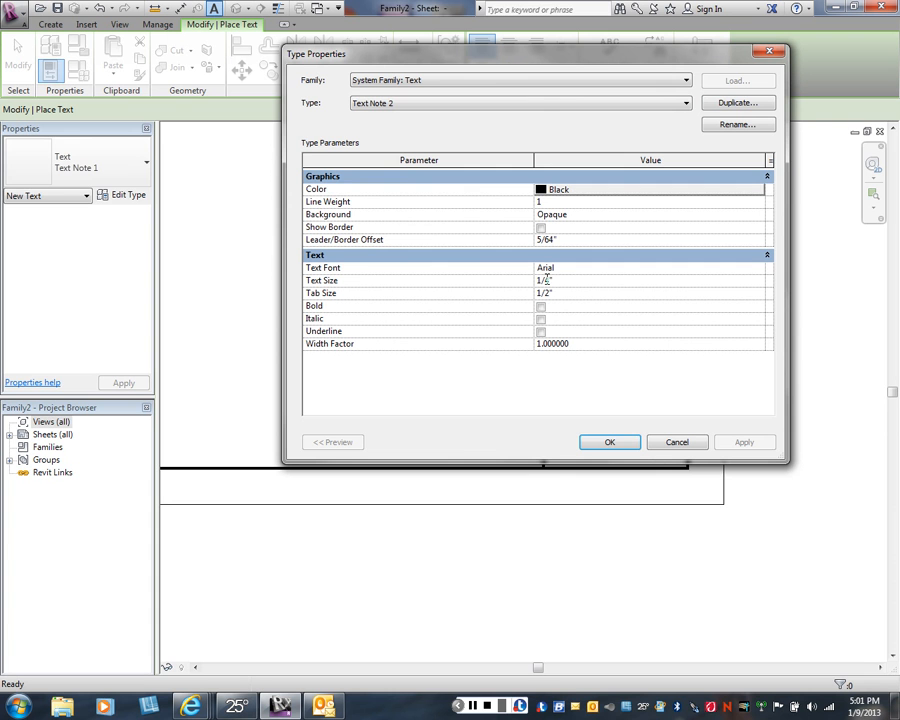
pyautogui.moveTo(551, 281); pyautogui.dragTo(544, 281)
pyautogui.write('16')
pyautogui.press('Return')
# Place the text "SHEET NUMBER:" in the upper corner of the lowest title strip cell and end the Text command.
pyautogui.scroll(1, 553, 340)
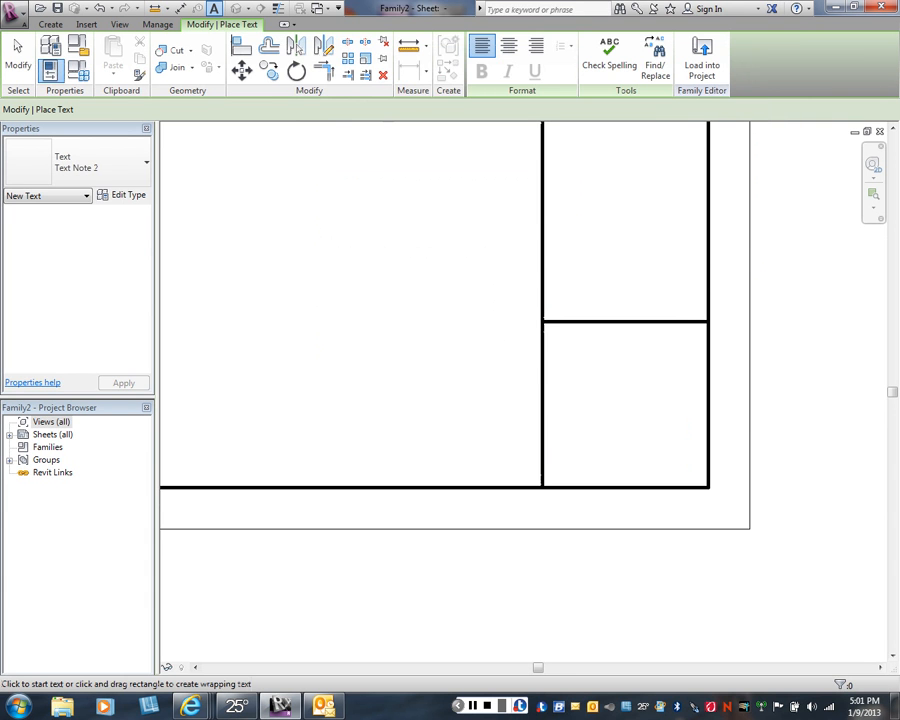
pyautogui.click(556, 338)
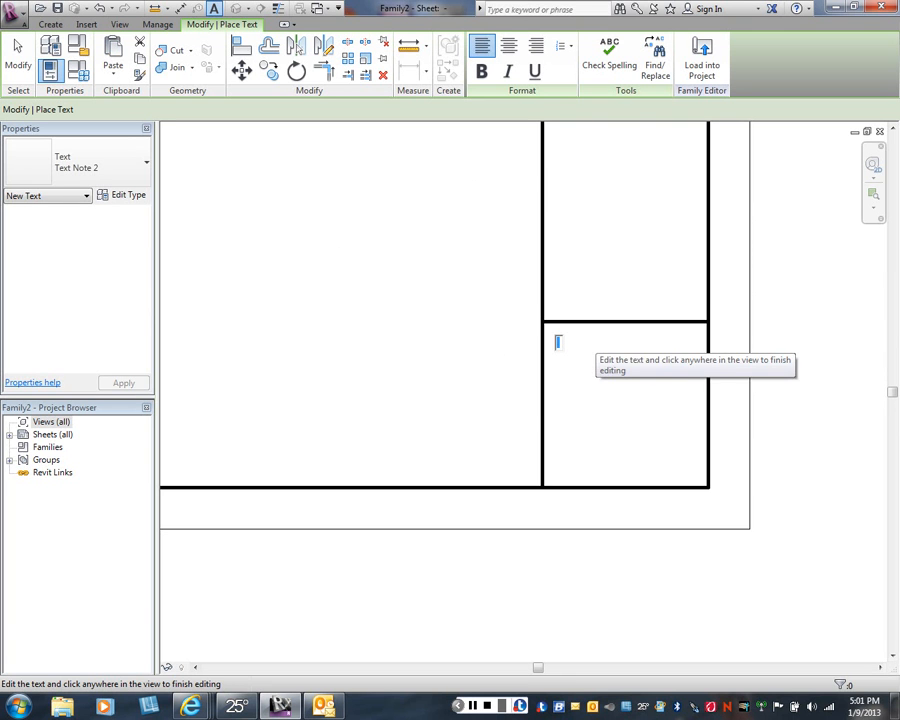
pyautogui.write('SHEE')
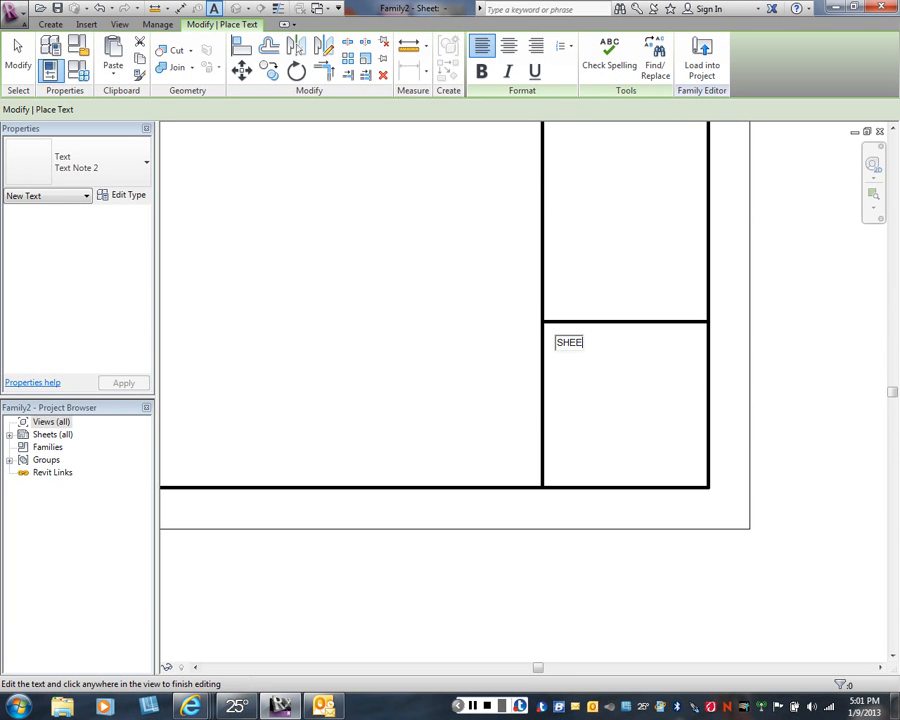
pyautogui.write('T NUMBER:')
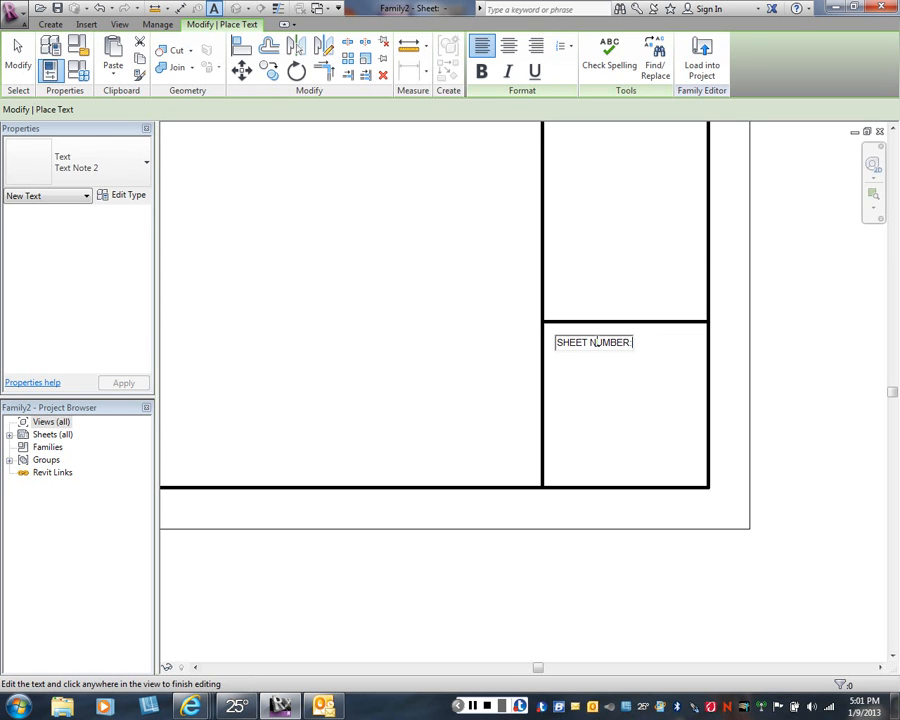
pyautogui.click(602, 385)
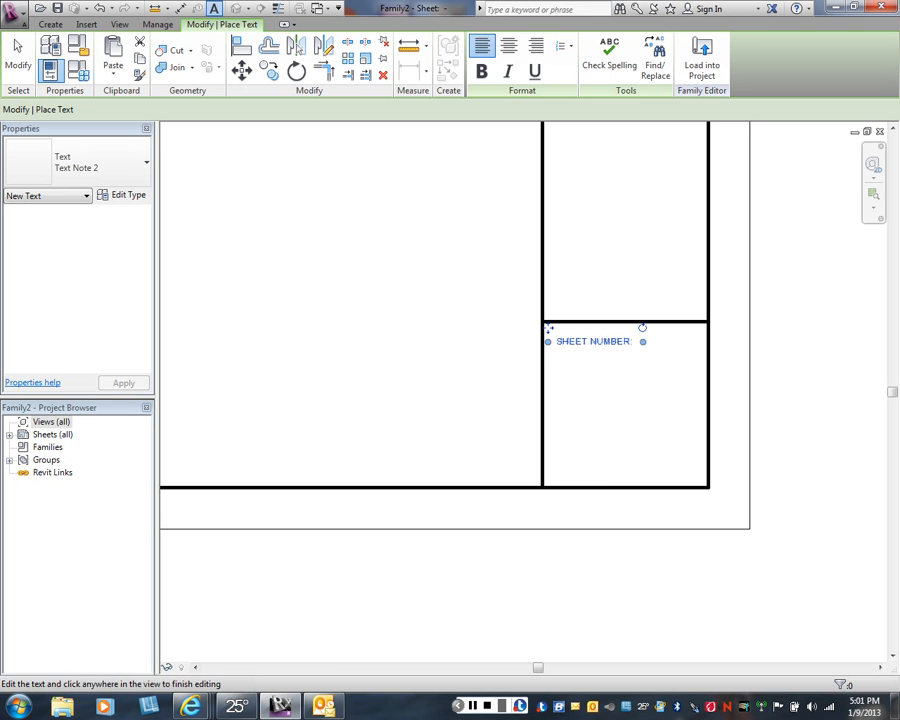
pyautogui.press('Escape')
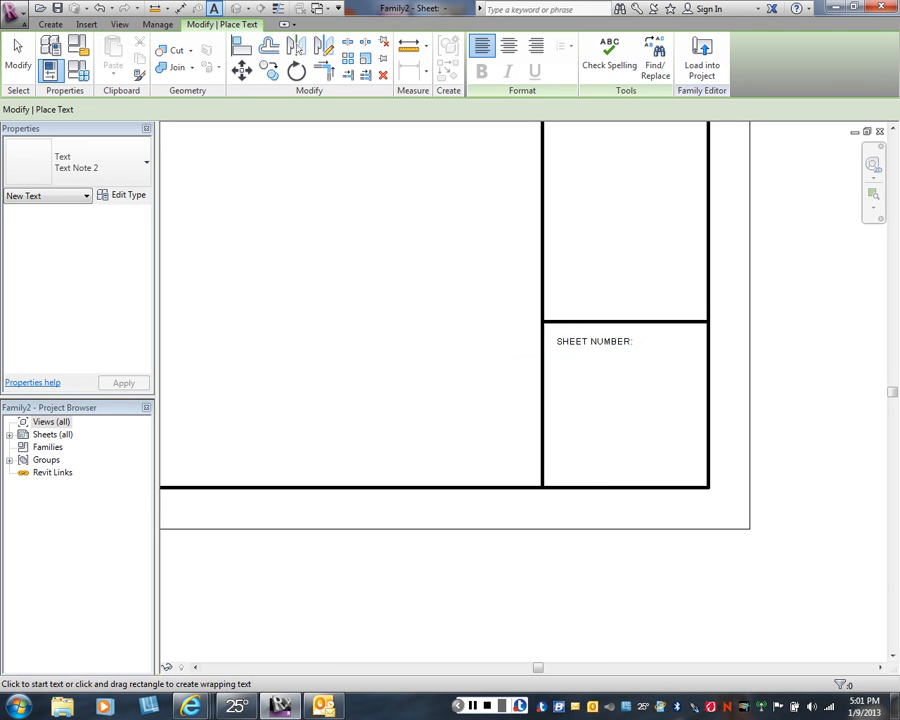
pyautogui.rightClick(483, 328)
pyautogui.click(512, 337)
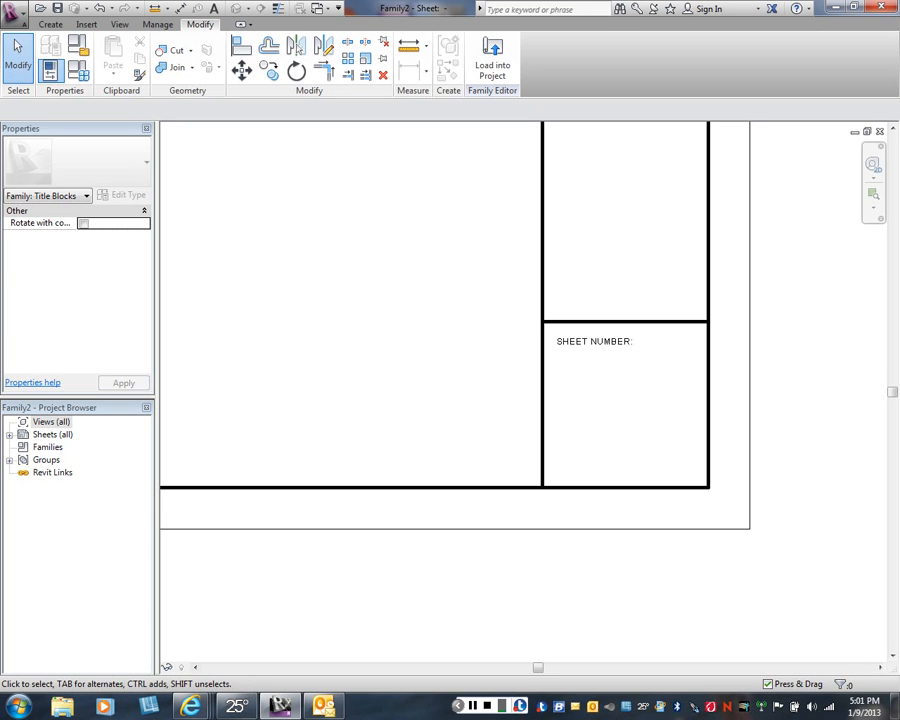
# Place a label with the Sheet Number parameter, sample value A101, below the SHEET NUMBER: text and end the Label command.
pyautogui.click(50, 24)
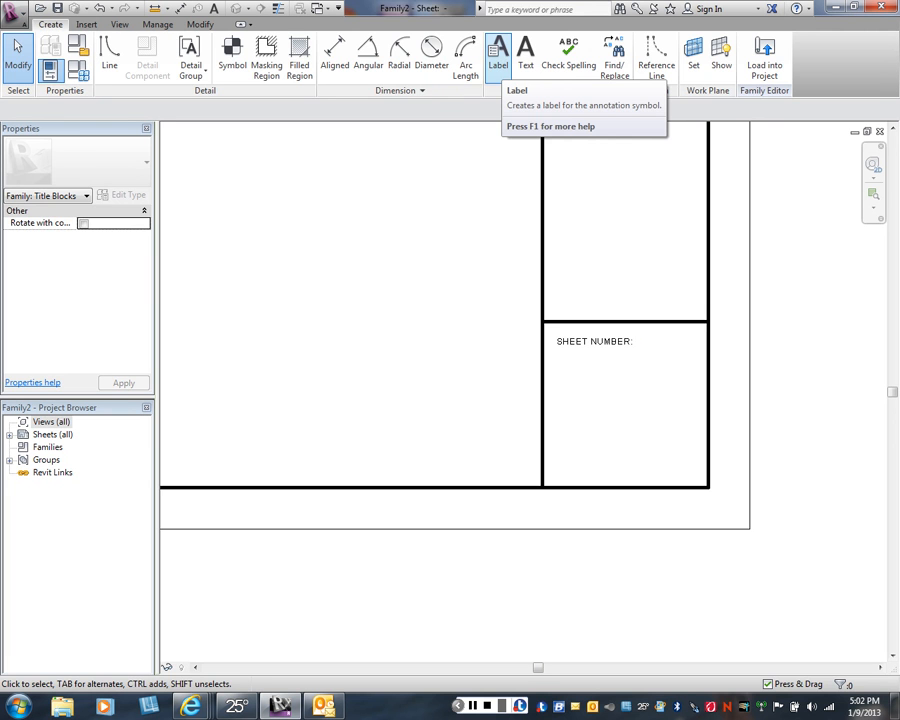
pyautogui.click(498, 52)
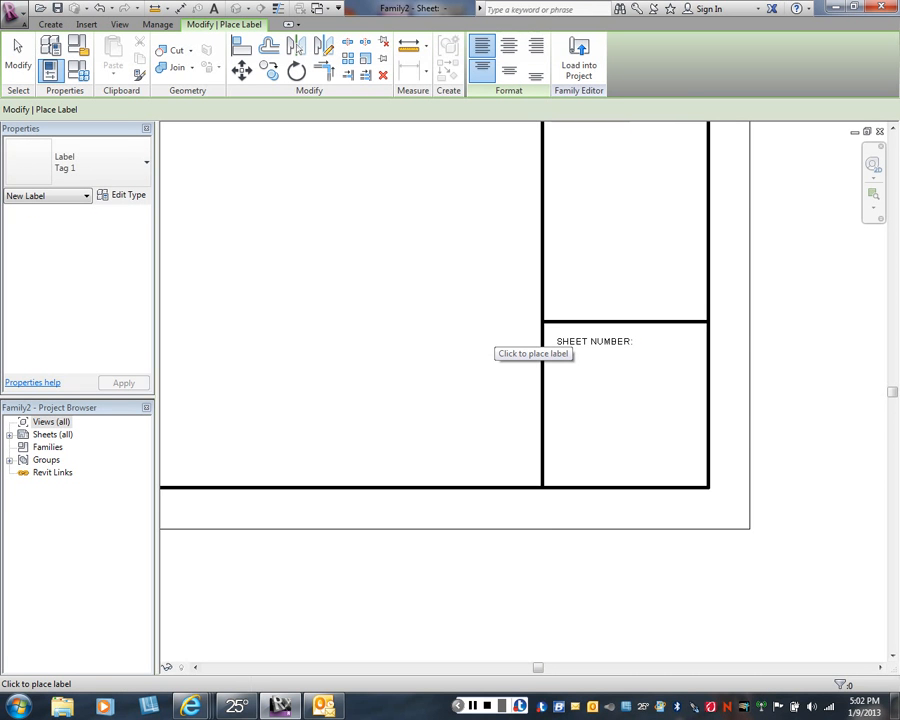
pyautogui.click(612, 402)
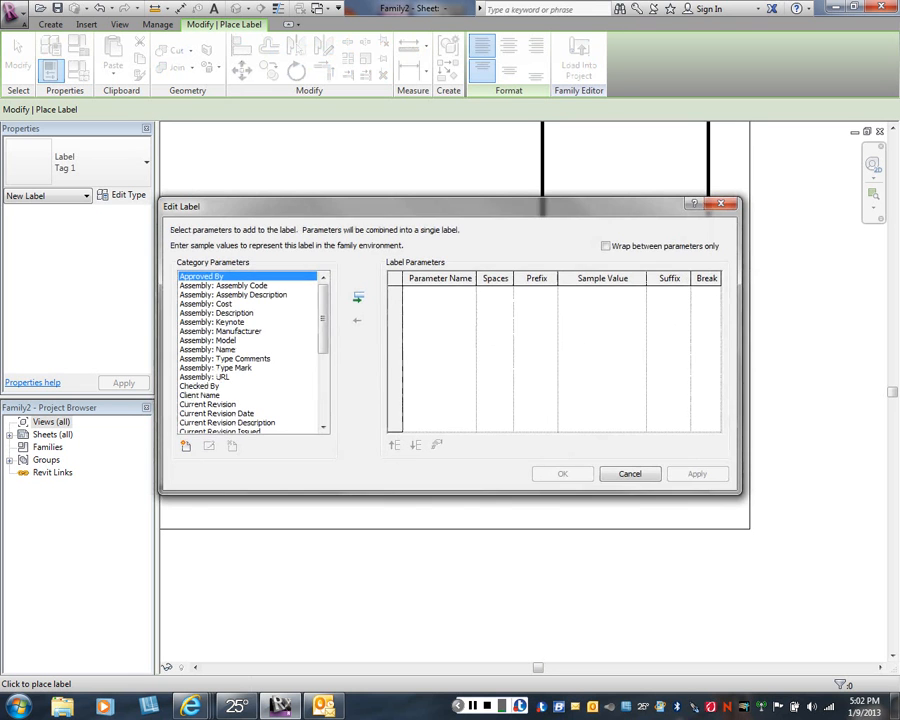
pyautogui.scroll(-5, 253, 350)
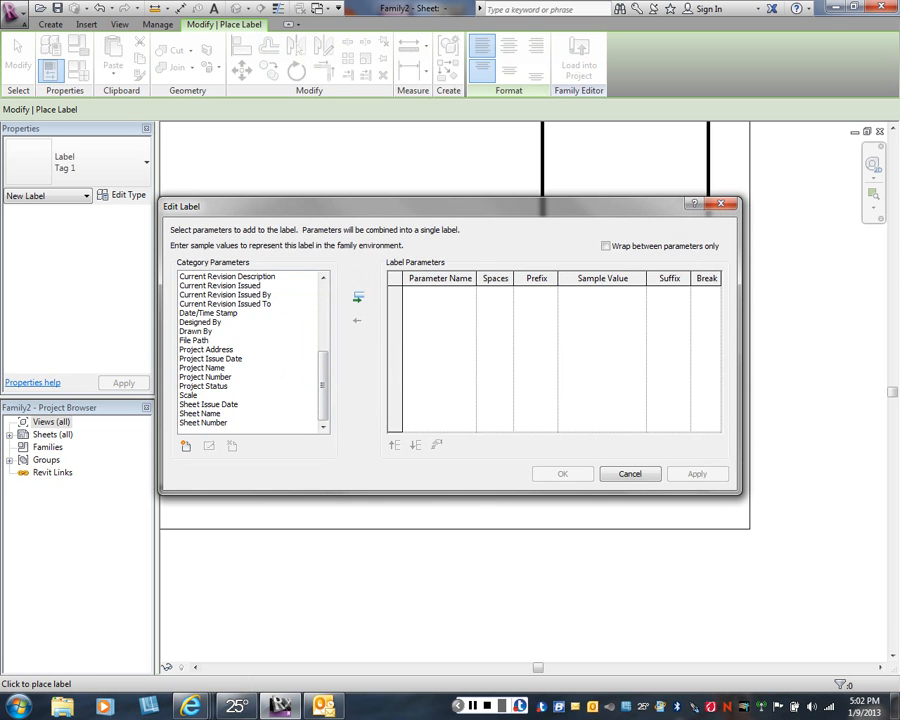
pyautogui.click(204, 423)
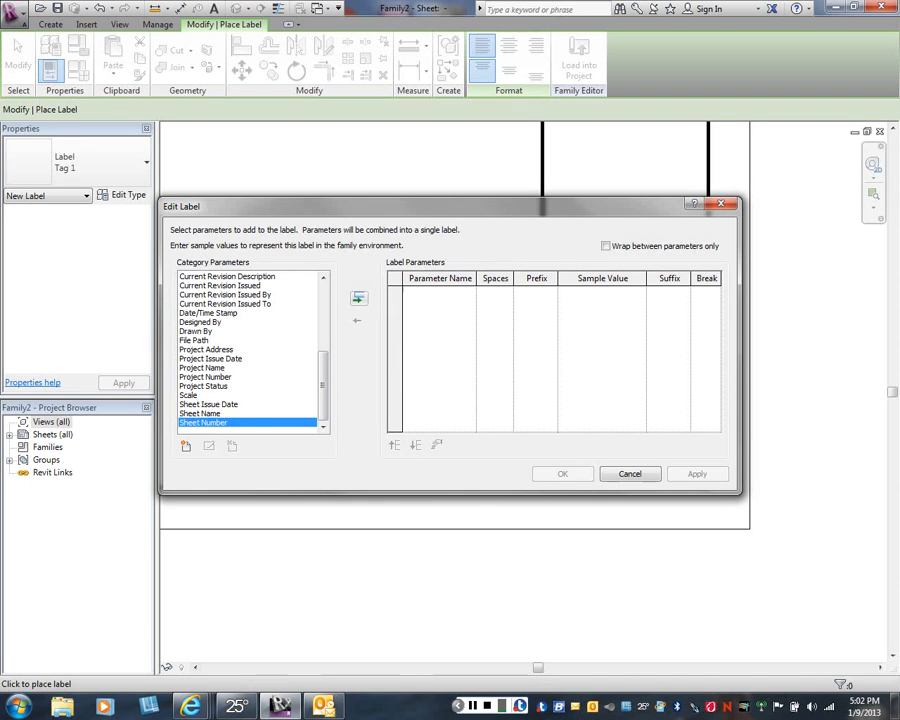
pyautogui.click(358, 297)
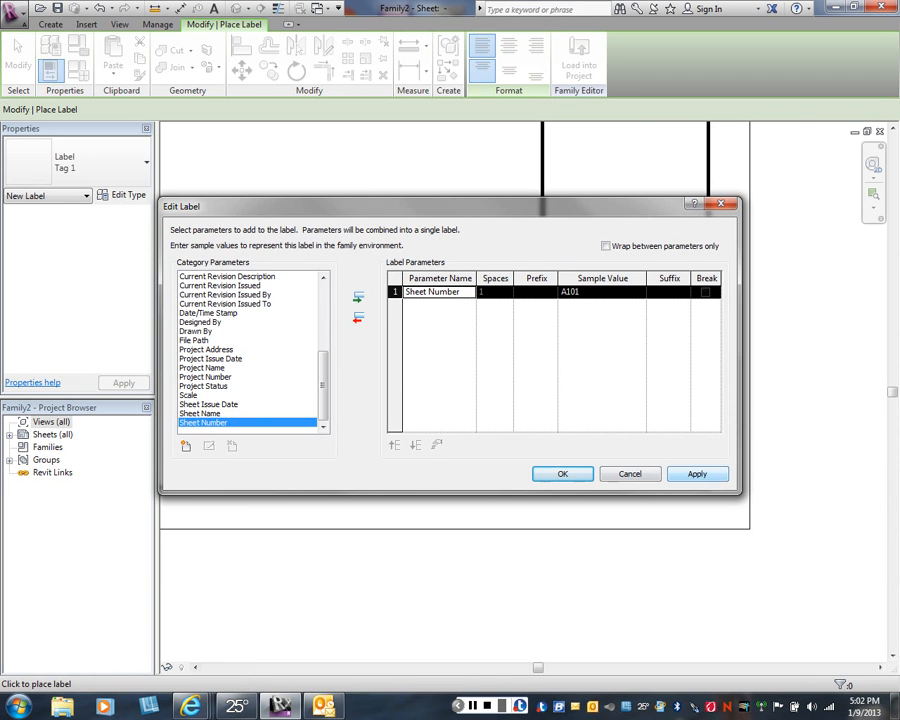
pyautogui.click(697, 473)
pyautogui.press('Return')
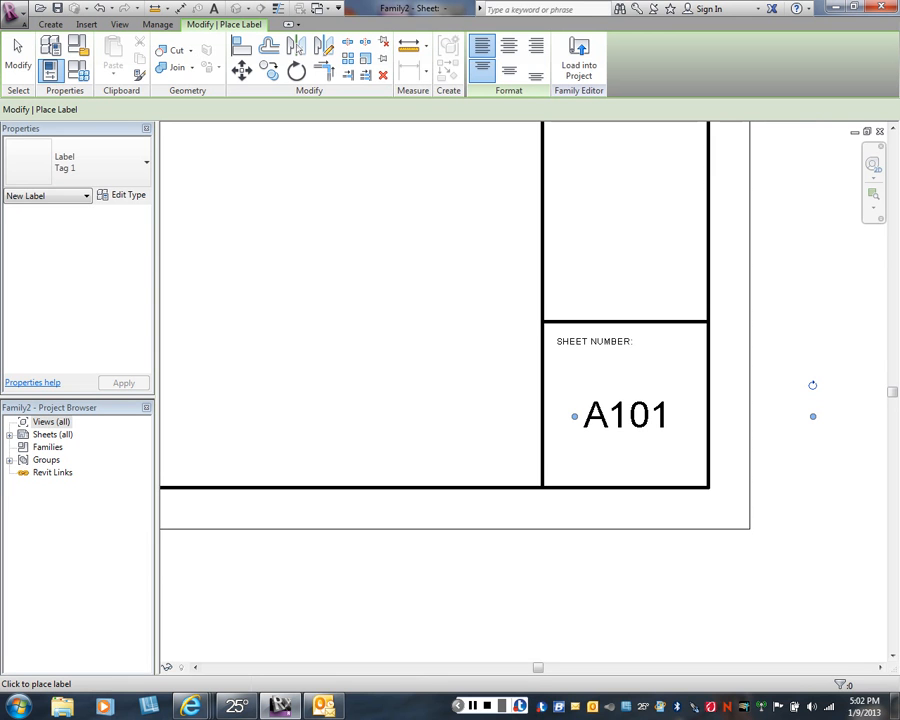
pyautogui.rightClick(474, 390)
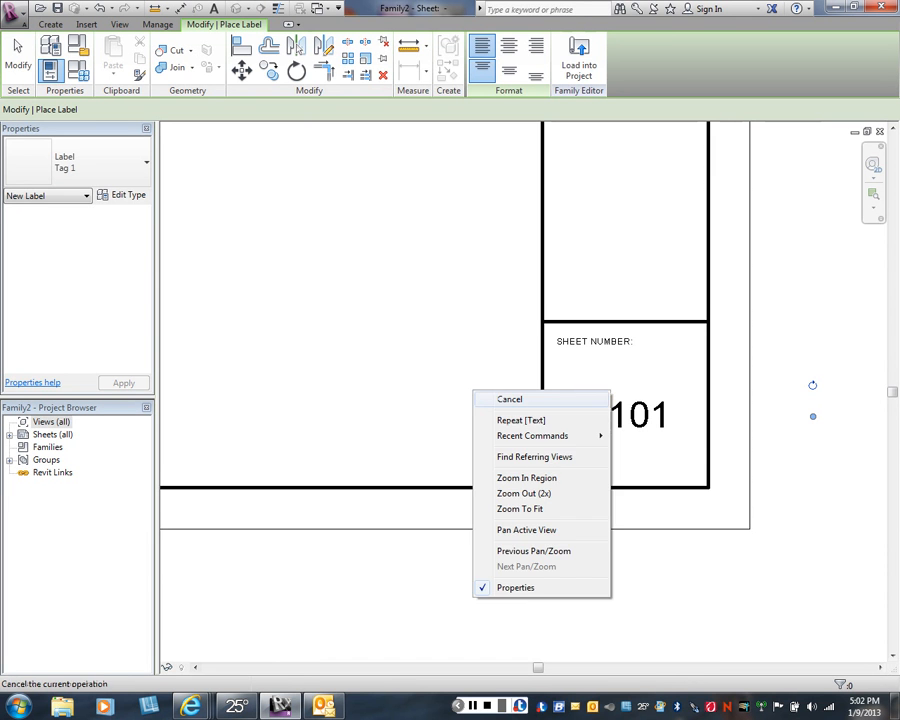
pyautogui.click(495, 400)
pyautogui.rightClick(497, 407)
pyautogui.click(533, 416)
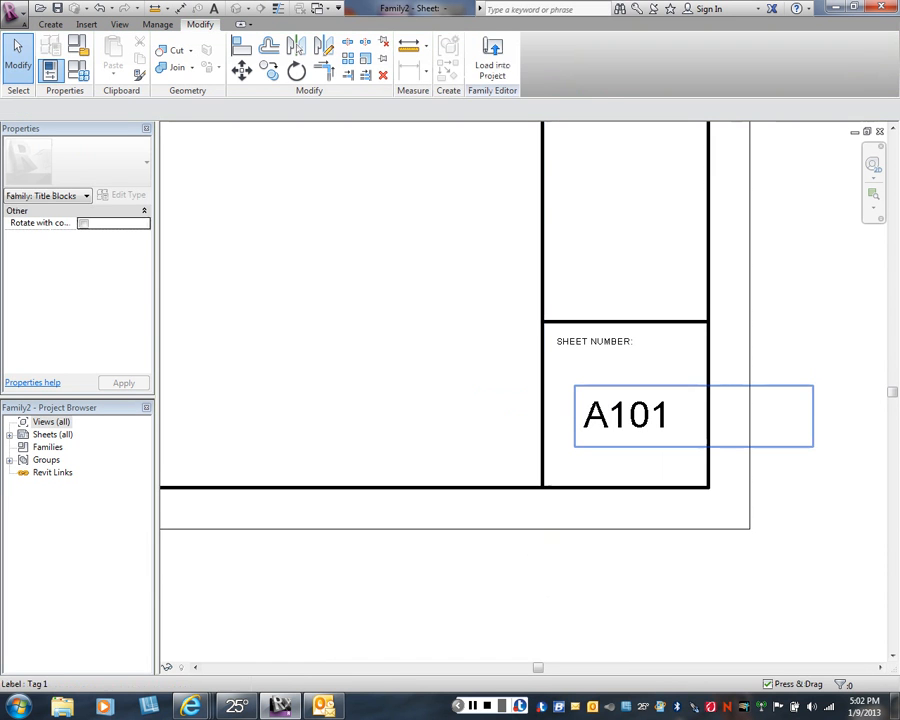
# Review the Tag 1 type properties of the A101 label, including its font and text size.
pyautogui.click(620, 418)
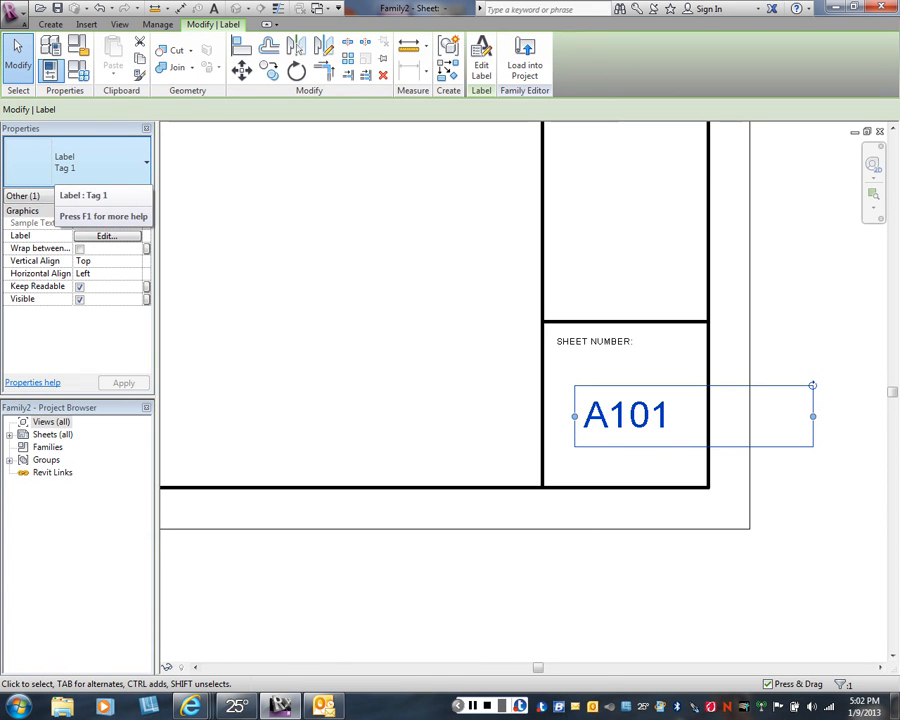
pyautogui.click(90, 165)
pyautogui.click(40, 211)
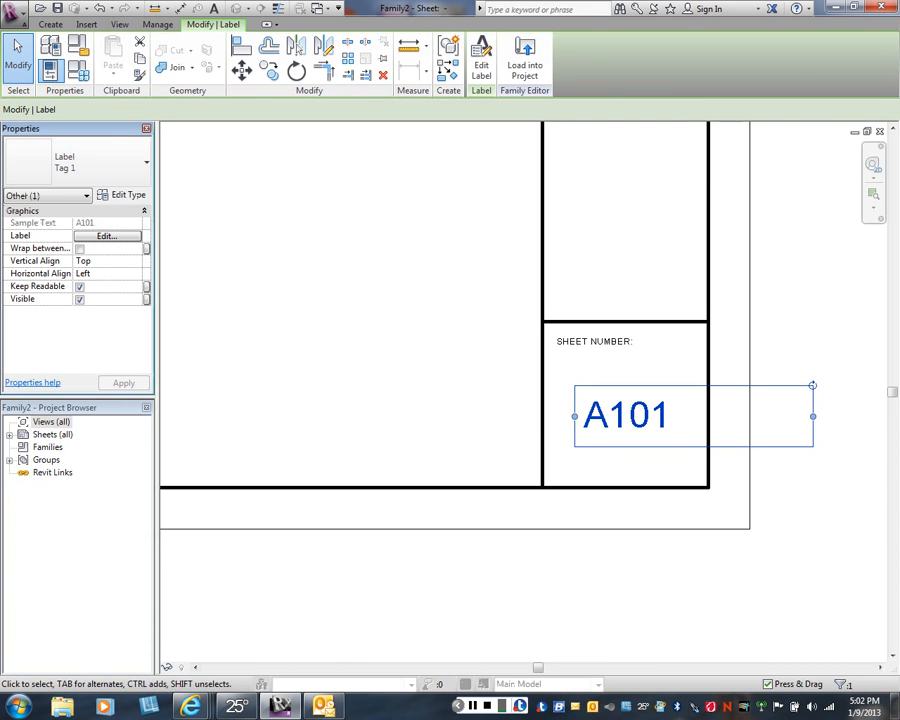
pyautogui.click(122, 194)
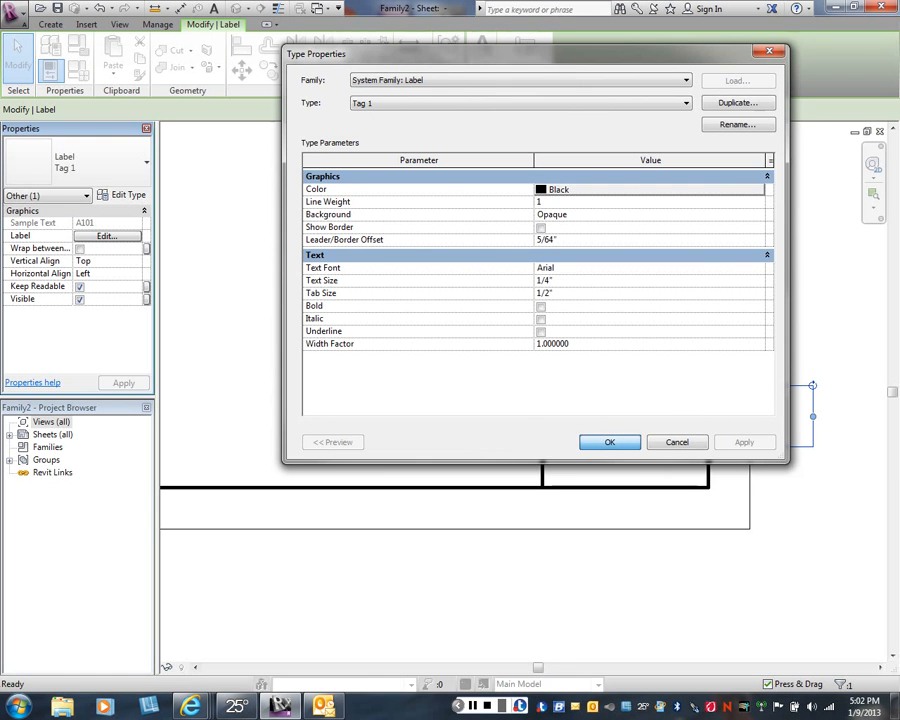
pyautogui.click(610, 442)
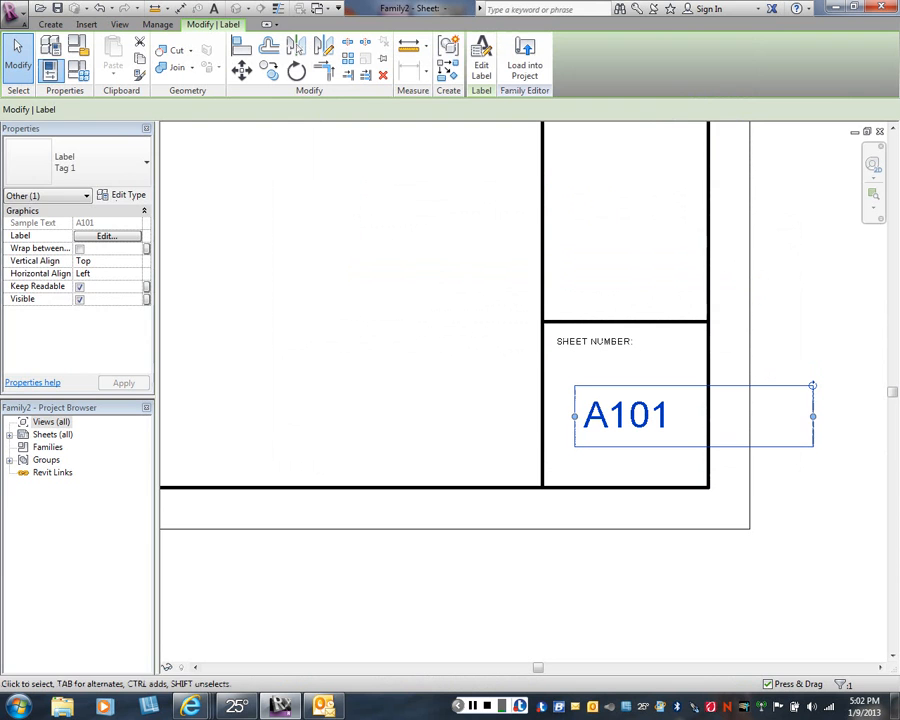
pyautogui.press('Escape')
# Align the A101 label under the start of the SHEET NUMBER: text and shorten its box to fit inside the cell.
pyautogui.moveTo(592, 384); pyautogui.dragTo(561, 390)
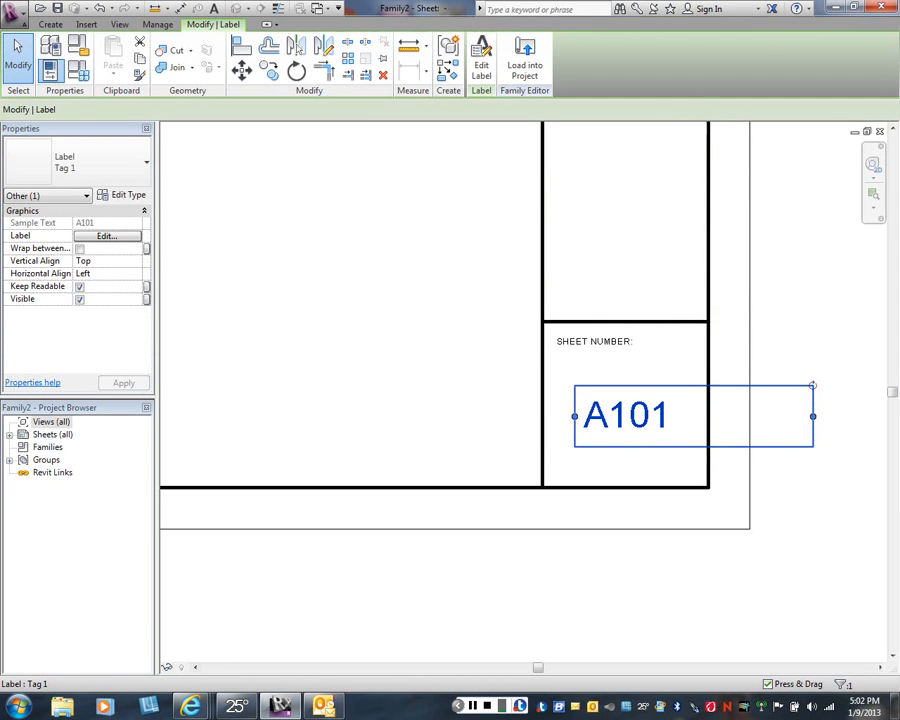
pyautogui.moveTo(614, 416); pyautogui.dragTo(587, 402)
pyautogui.moveTo(601, 402); pyautogui.dragTo(601, 402)
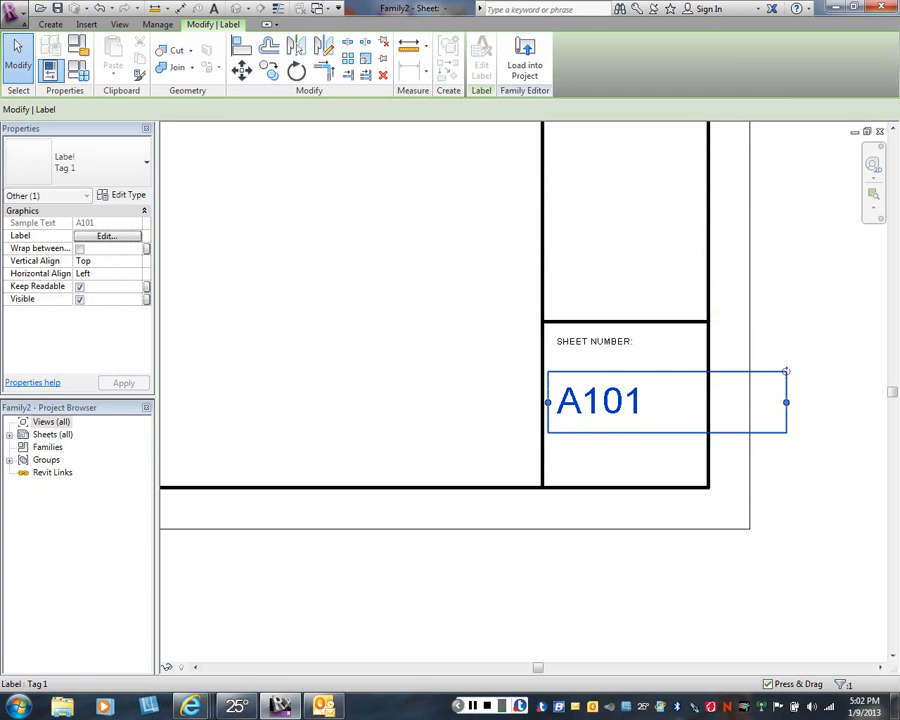
pyautogui.moveTo(786, 402); pyautogui.dragTo(697, 402)
pyautogui.press('Escape')
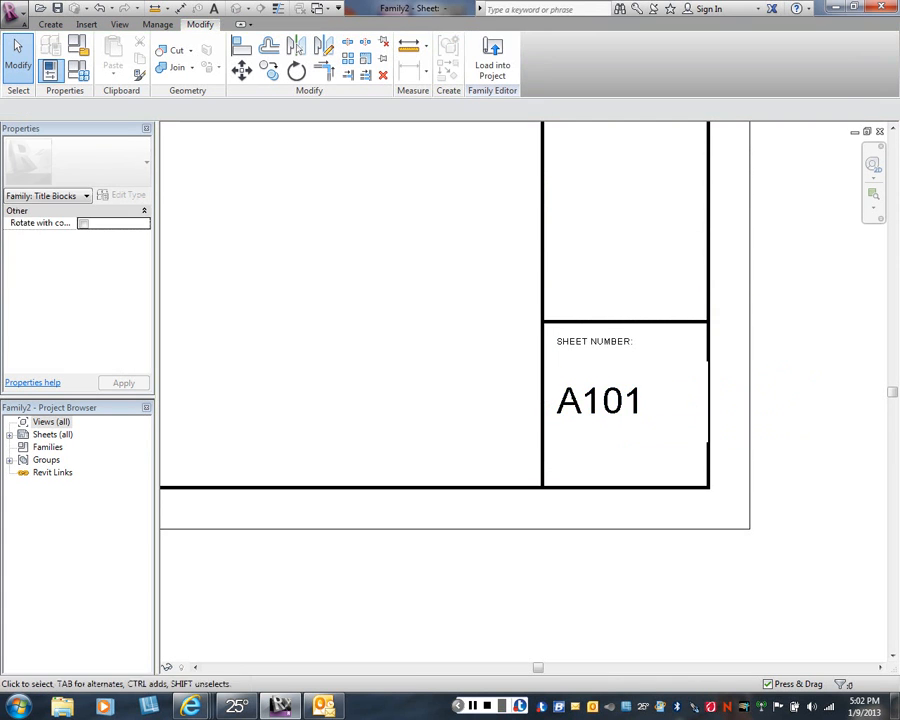
# Draw a vertical line in the Thin Lines subcategory, 4 1/2" high, across the cell above the sheet number, about 3/8" from its left edge.
pyautogui.scroll(-3, 478, 386)
pyautogui.scroll(-1, 447, 355)
pyautogui.moveTo(447, 355); pyautogui.dragTo(447, 459, button='middle')
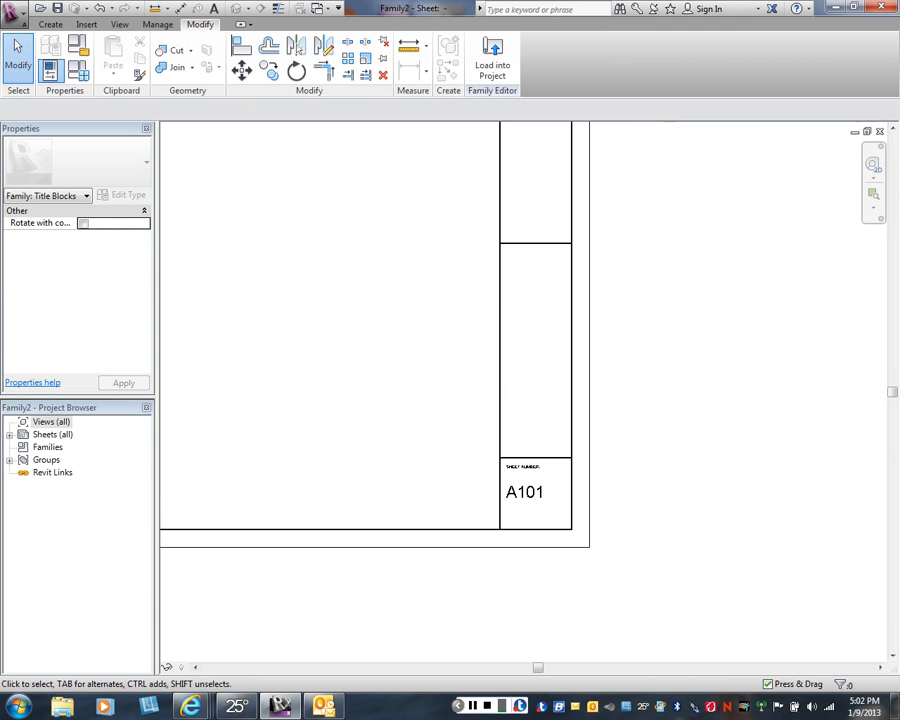
pyautogui.click(50, 24)
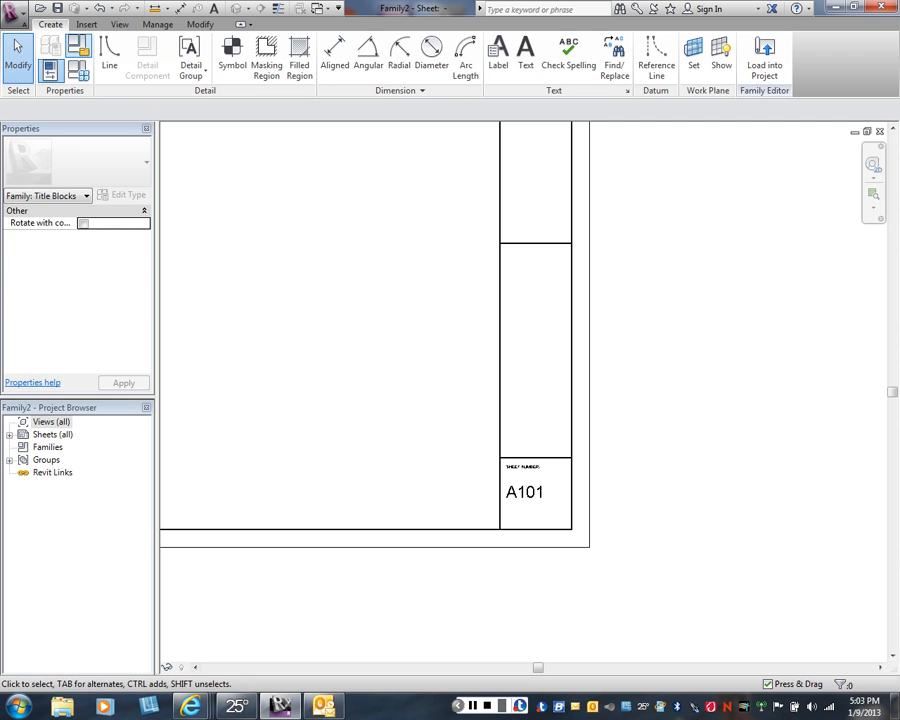
pyautogui.click(109, 52)
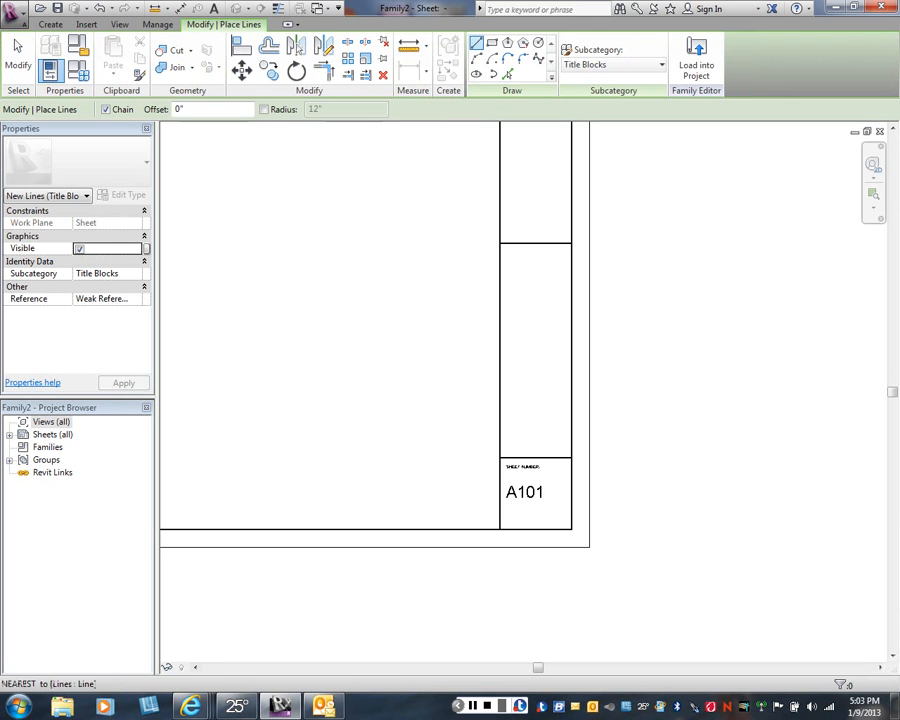
pyautogui.click(613, 64)
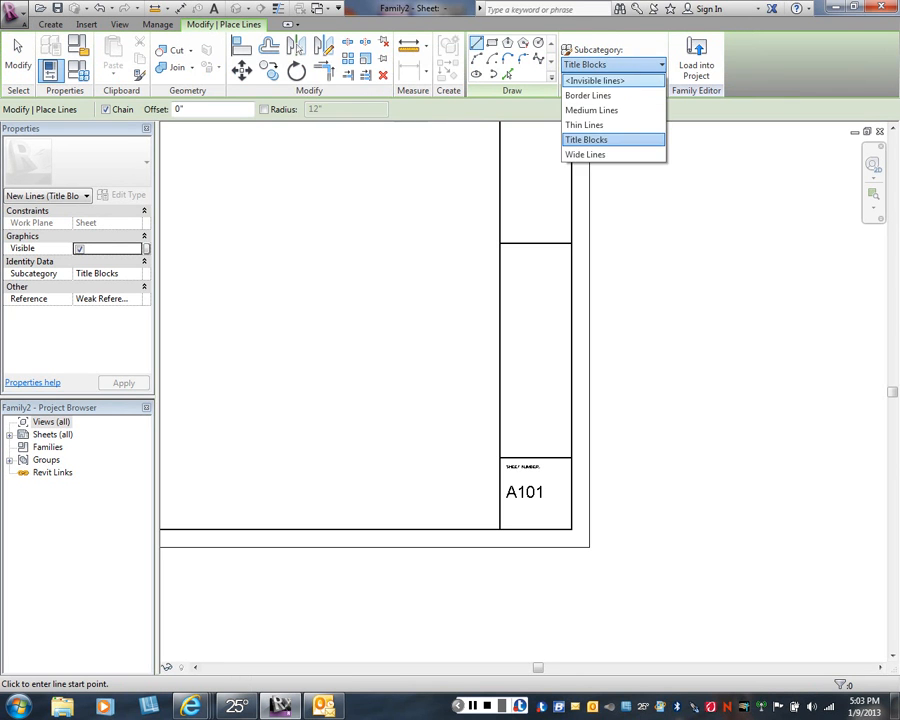
pyautogui.click(603, 125)
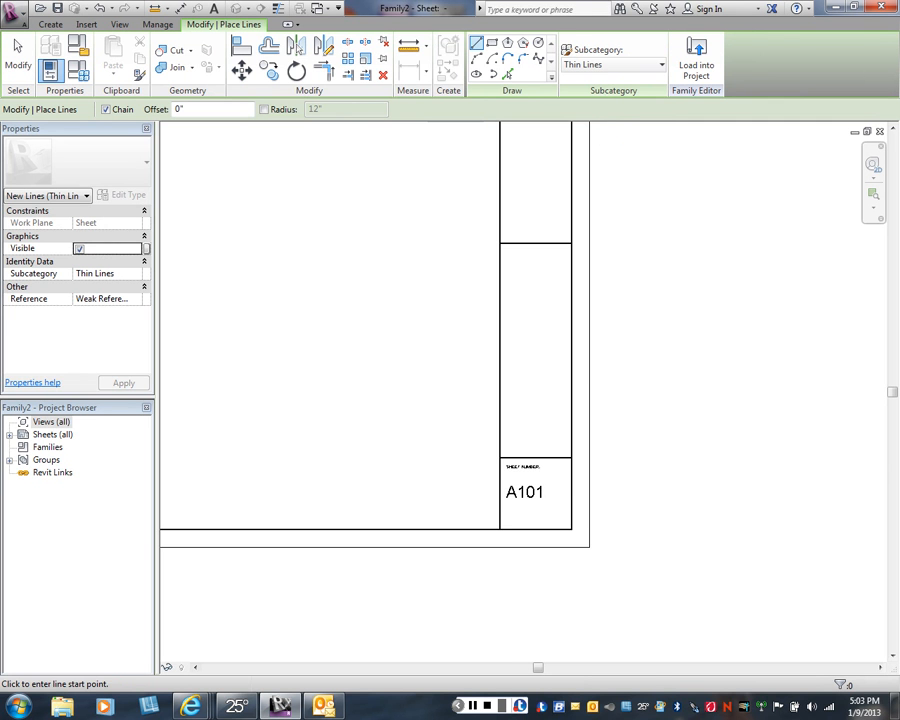
pyautogui.click(519, 458)
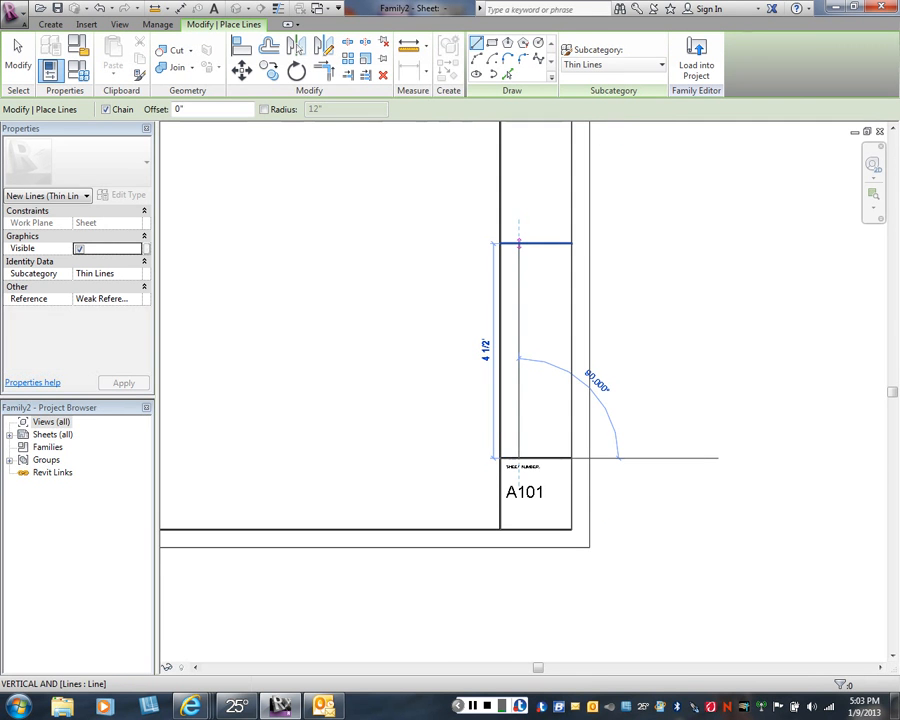
pyautogui.click(519, 243)
pyautogui.press('Escape')
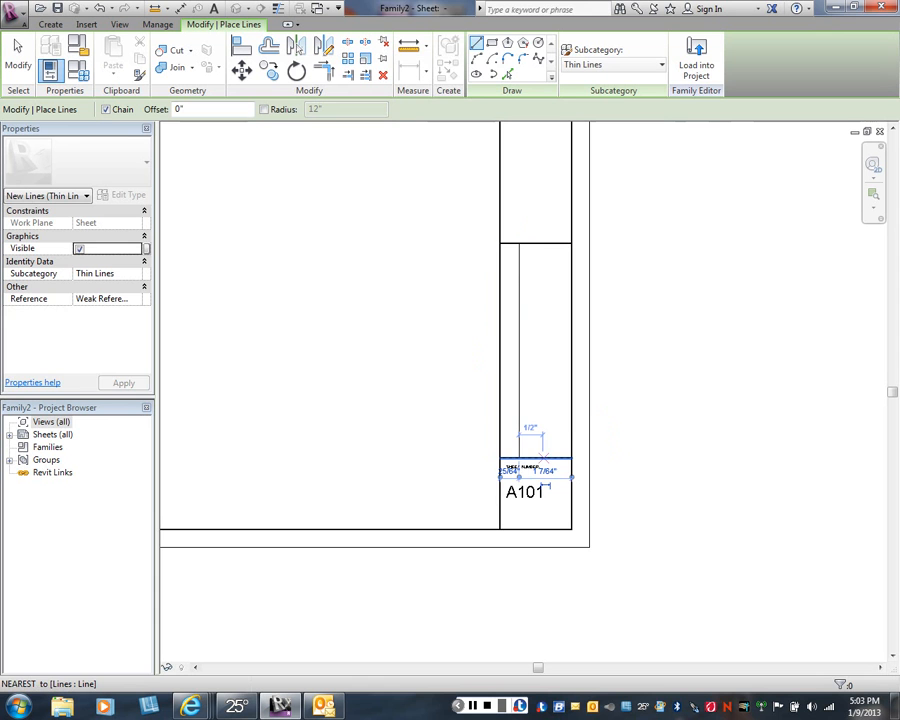
# Add two more full-height vertical thin lines in the same cell, spaced about 3/8" and 13/32" to the right, and end the Line command.
pyautogui.click(536, 458)
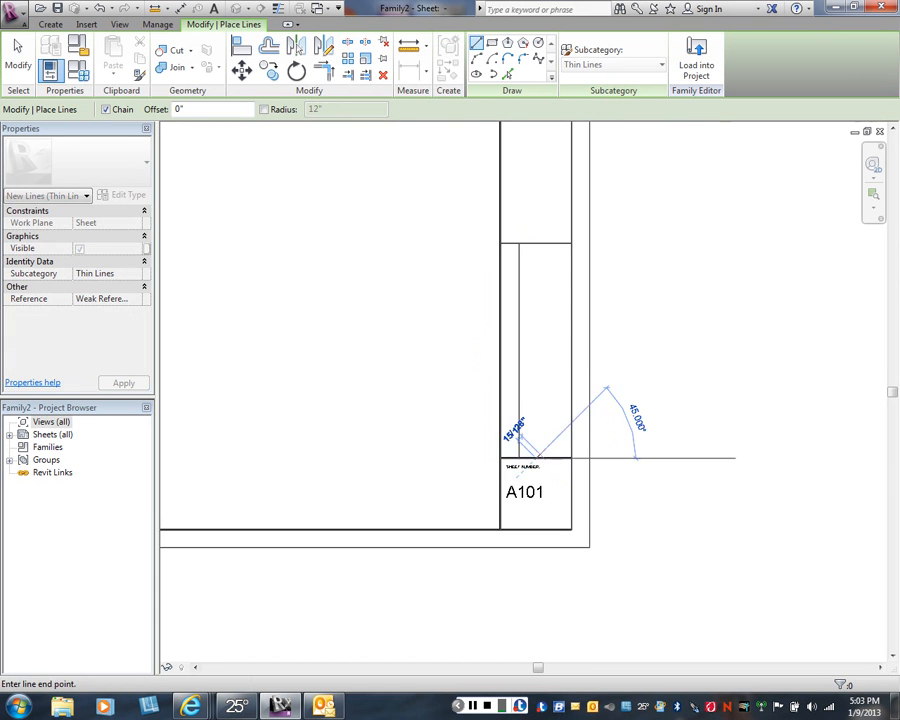
pyautogui.click(536, 243)
pyautogui.press('Escape')
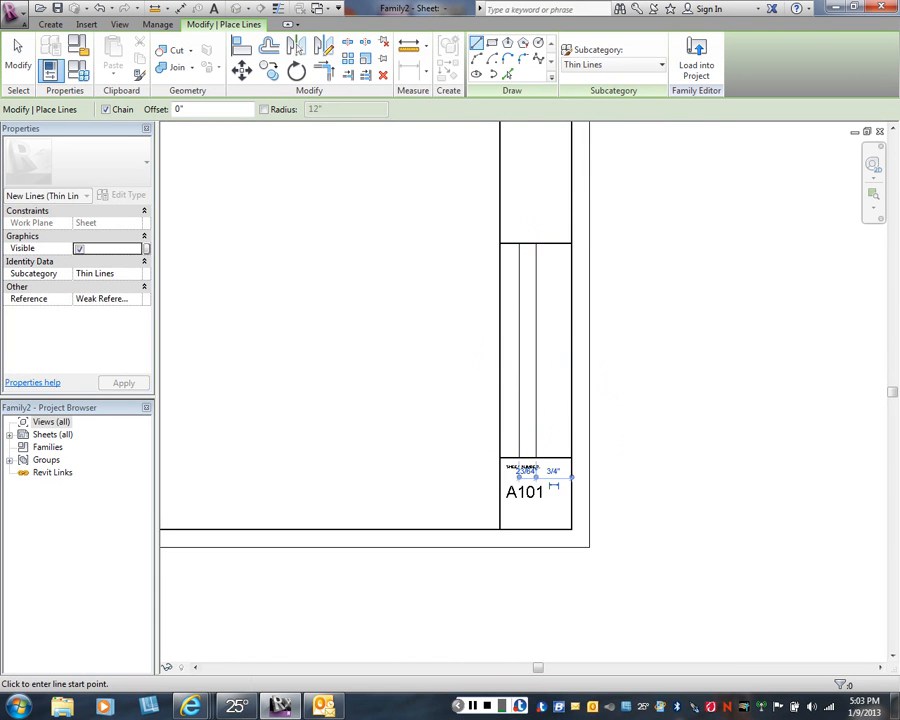
pyautogui.click(555, 458)
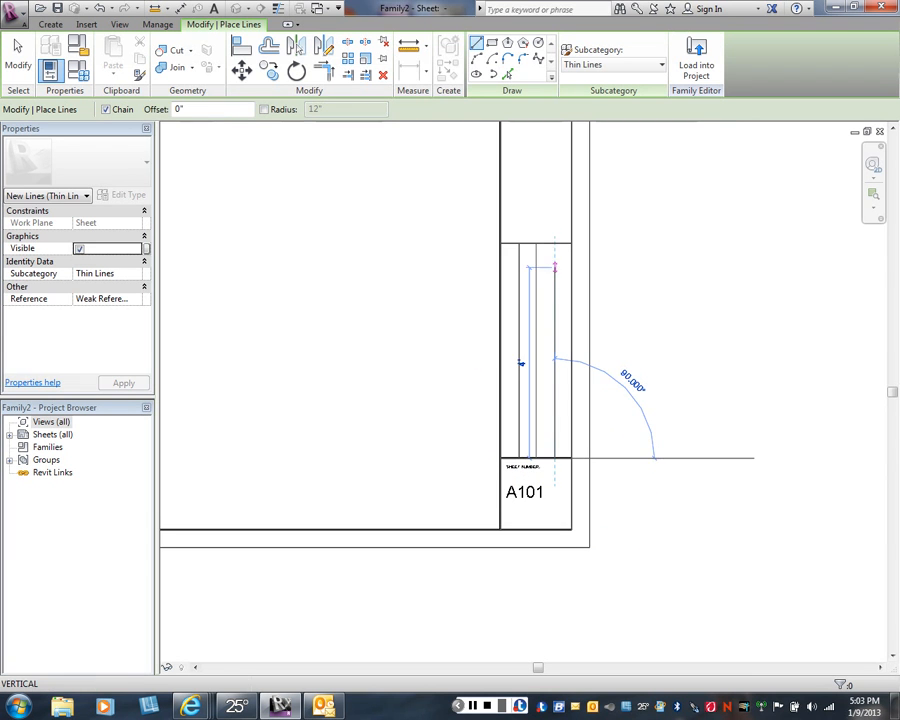
pyautogui.click(555, 243)
pyautogui.rightClick(627, 270)
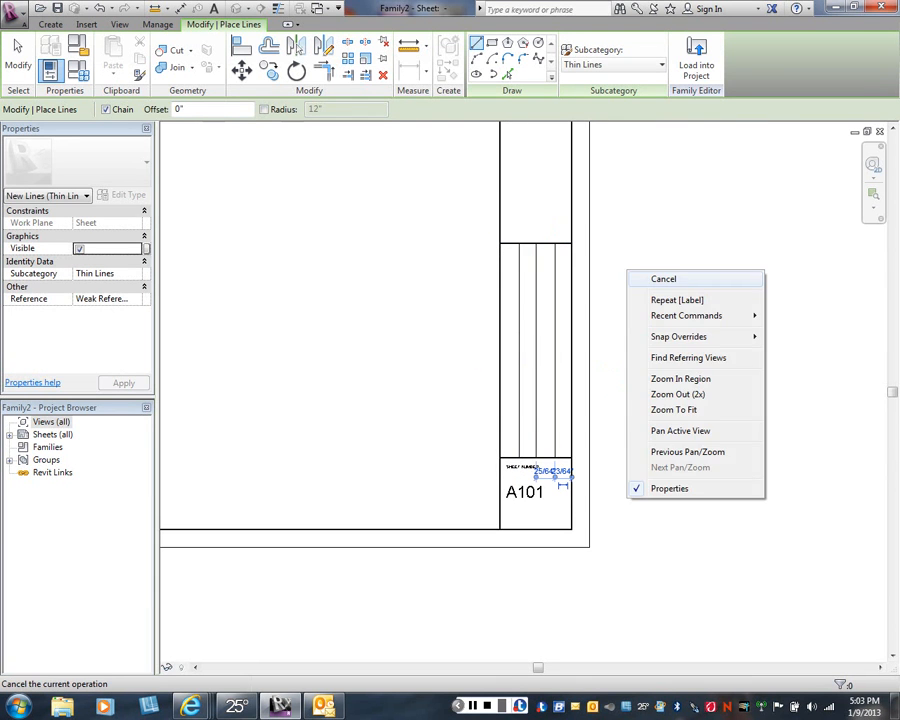
pyautogui.click(655, 279)
pyautogui.rightClick(416, 354)
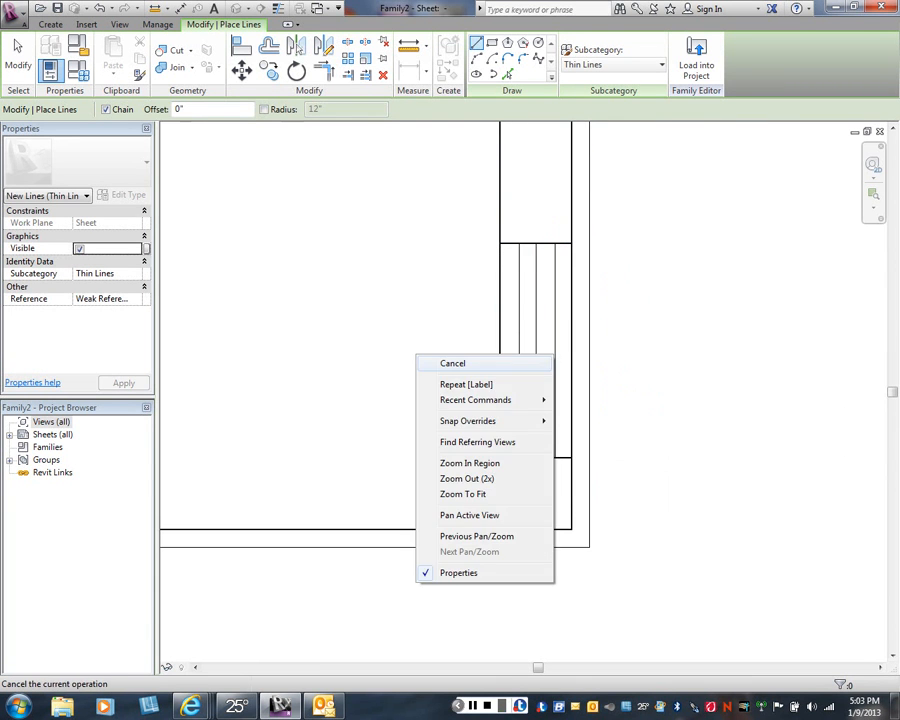
pyautogui.click(452, 363)
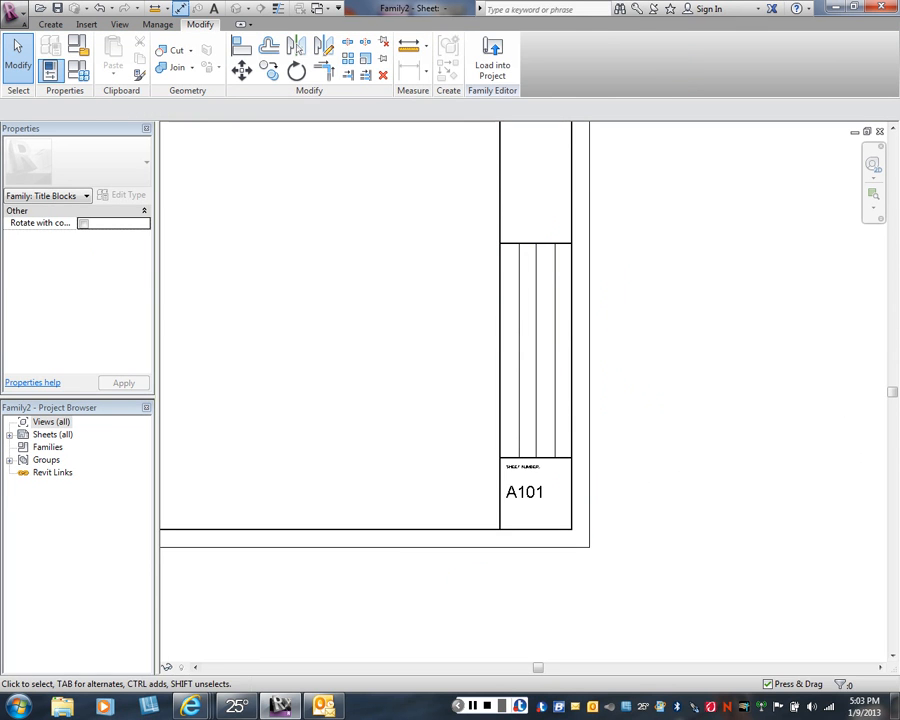
# Place one continuous aligned dimension string across the cell, from its left border through the three thin lines to its right border.
pyautogui.click(180, 8)
pyautogui.click(501, 375)
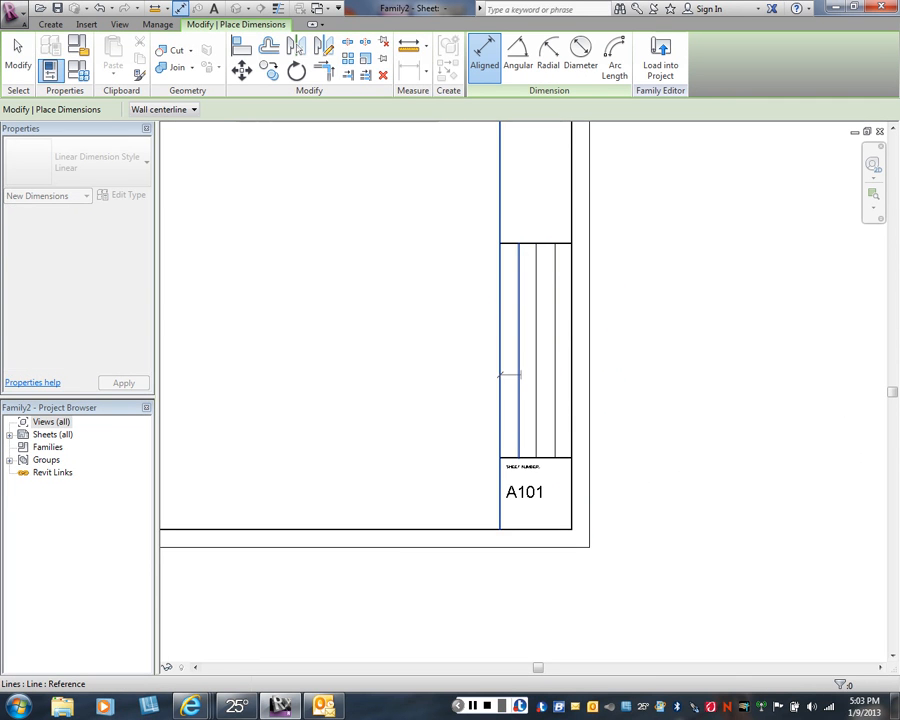
pyautogui.click(518, 375)
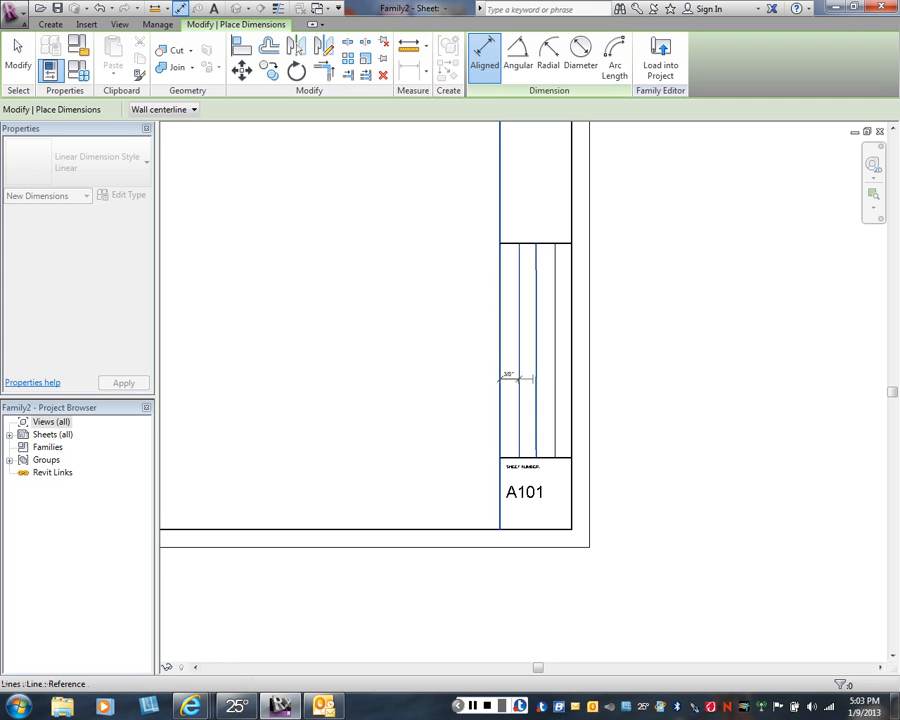
pyautogui.click(536, 376)
pyautogui.click(554, 377)
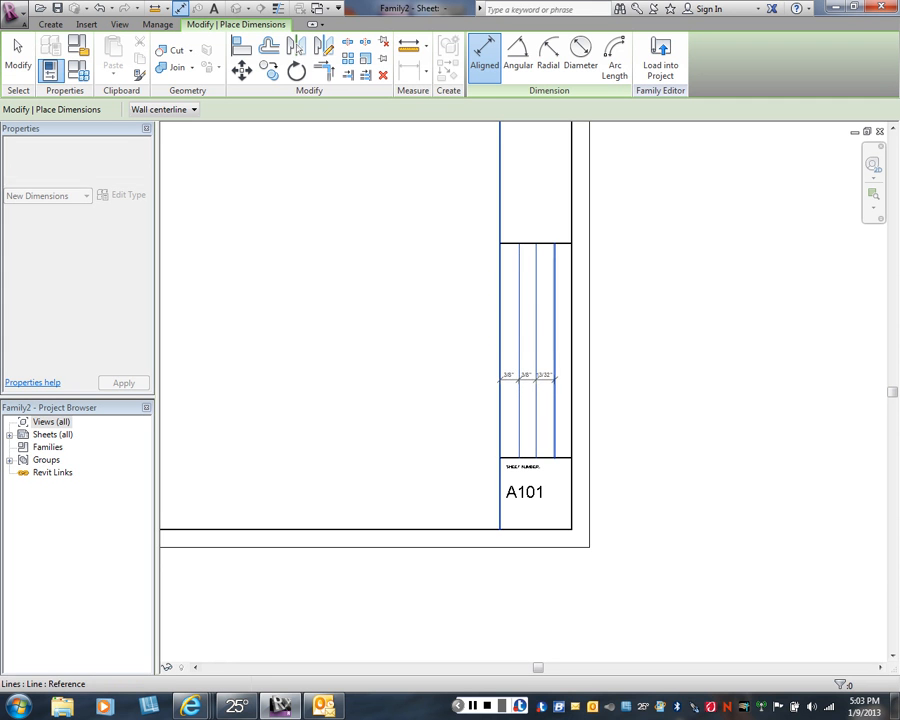
pyautogui.click(571, 370)
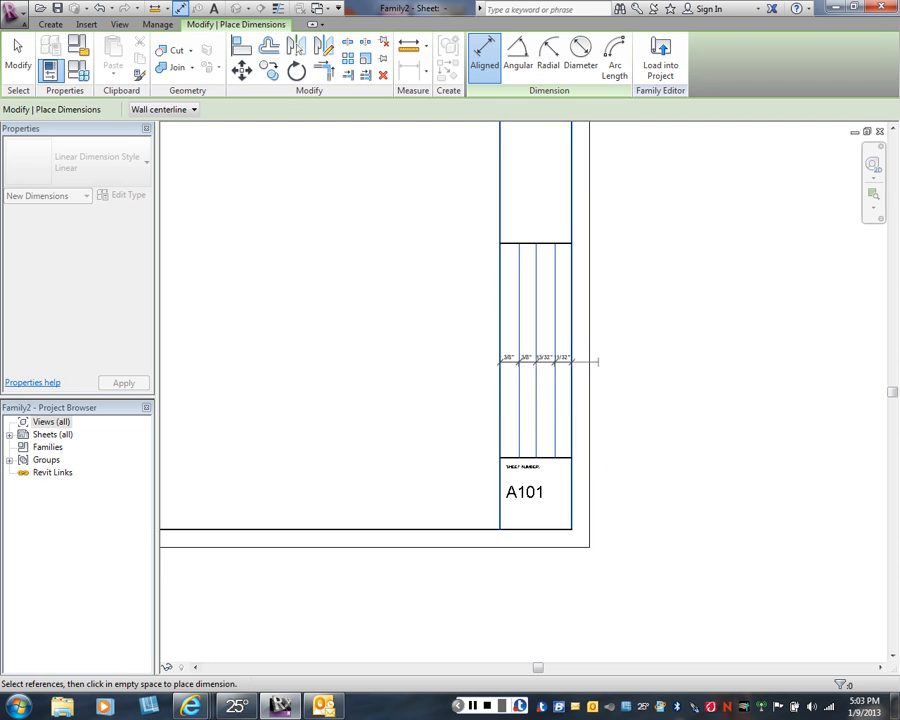
pyautogui.click(604, 340)
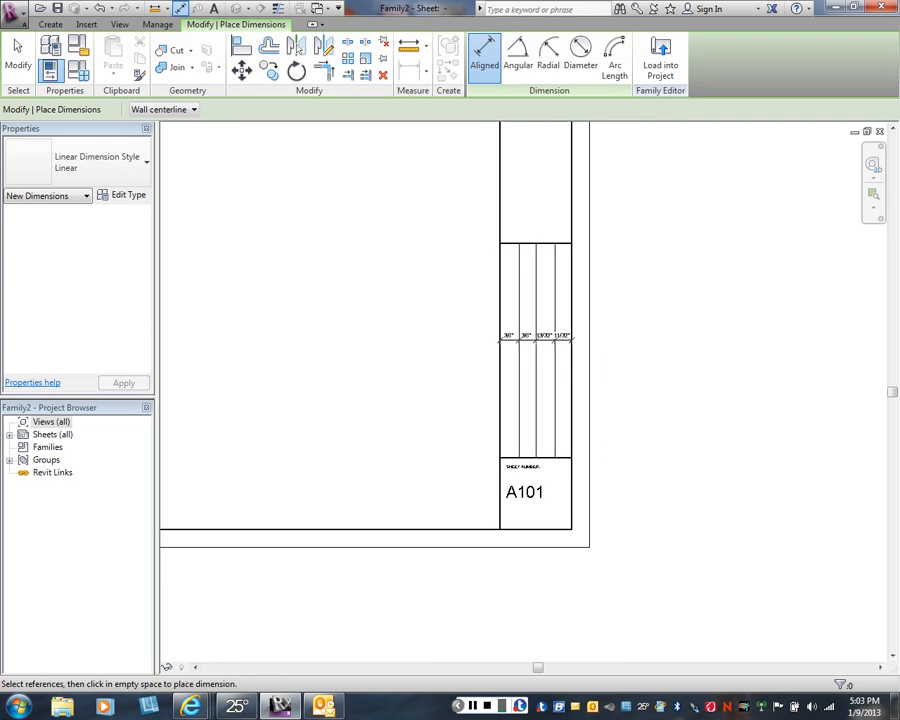
pyautogui.scroll(4, 538, 349)
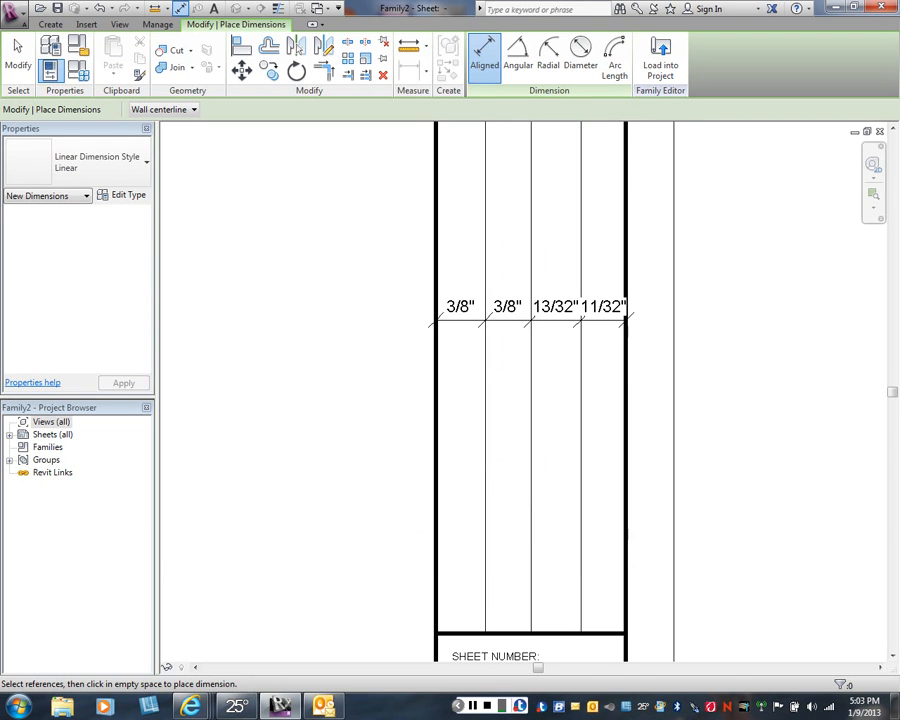
# Equalize the four column widths using the dimension string across the thin lines, and delete the dimension string.
pyautogui.rightClick(543, 327)
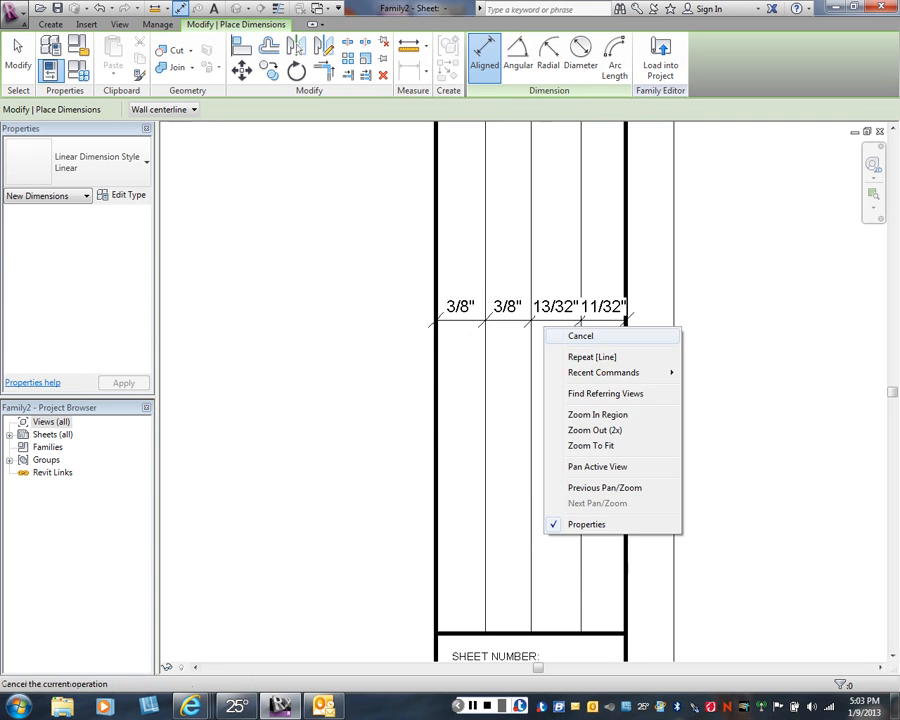
pyautogui.click(580, 336)
pyautogui.click(531, 305)
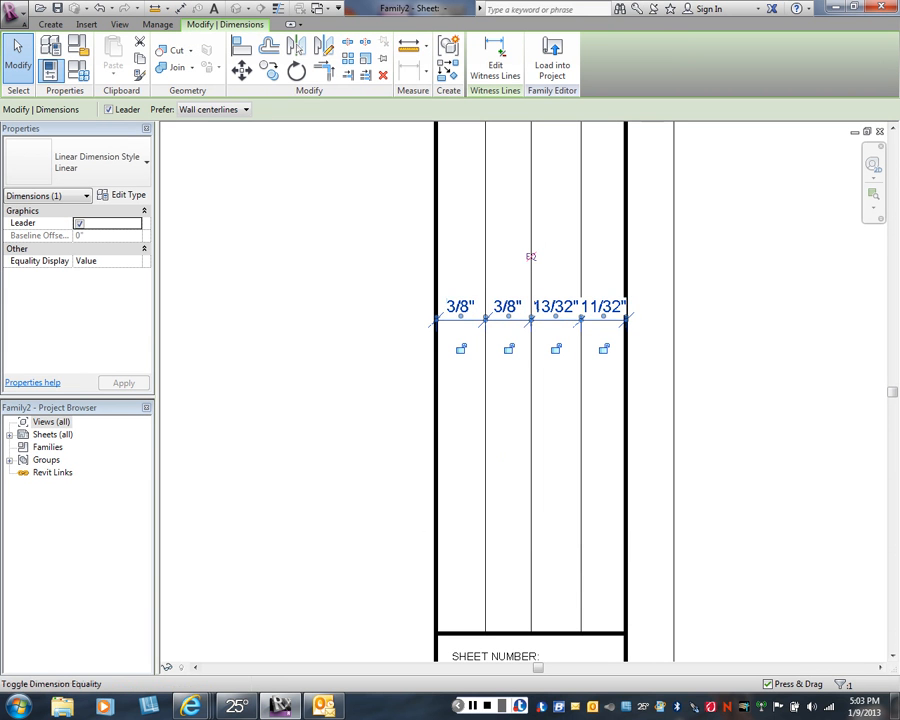
pyautogui.click(531, 257)
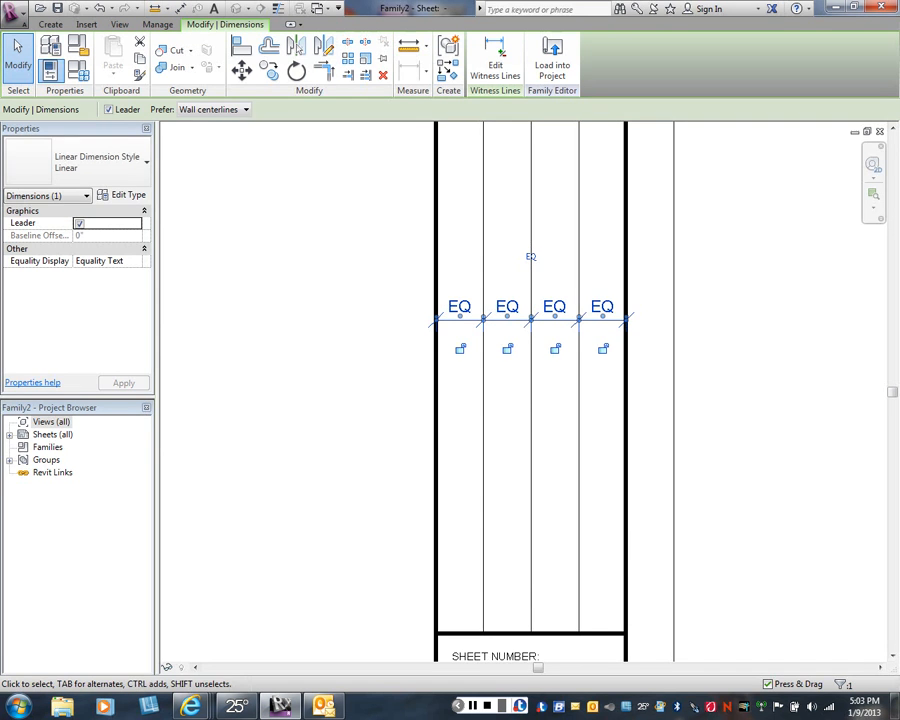
pyautogui.press('Escape')
pyautogui.click(531, 318)
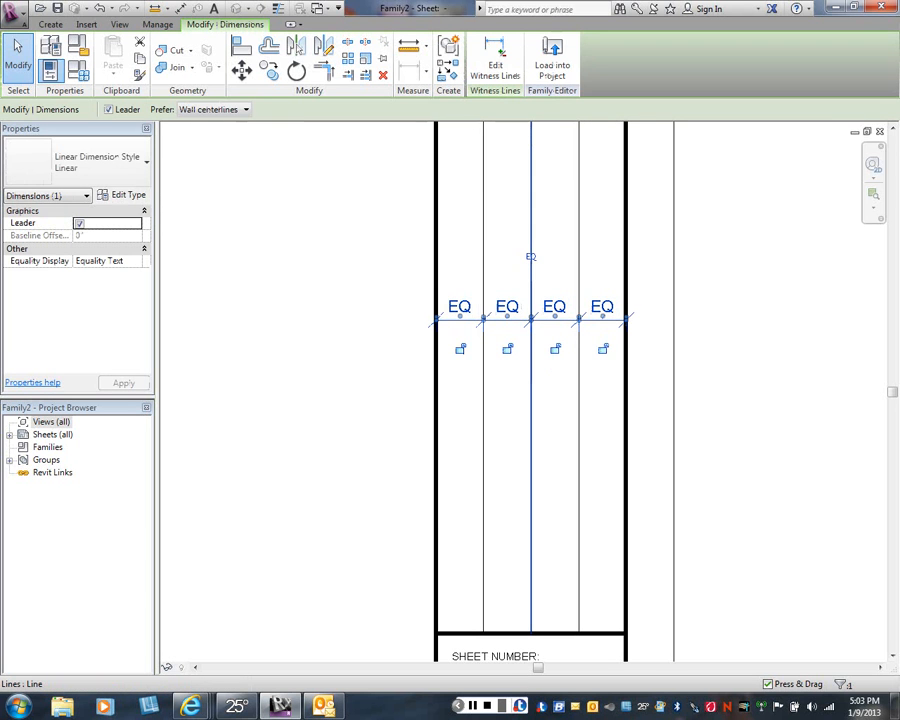
pyautogui.press('Delete')
# Copy the SHEET NUMBER: text straight up into the bottom of the divided cell above it.
pyautogui.scroll(-2, 377, 362)
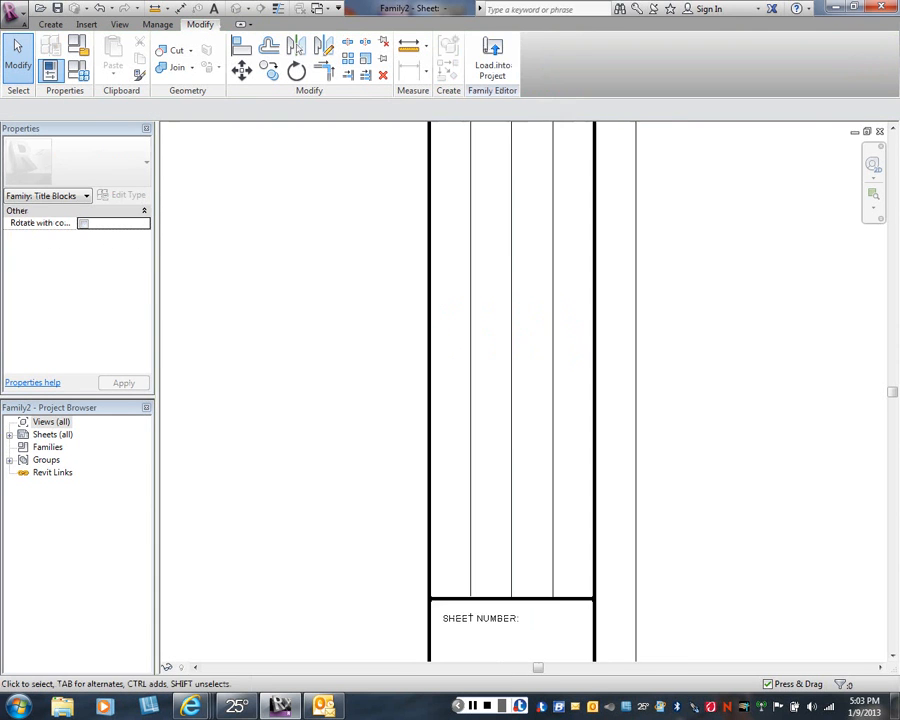
pyautogui.moveTo(500, 350); pyautogui.dragTo(501, 316, button='middle')
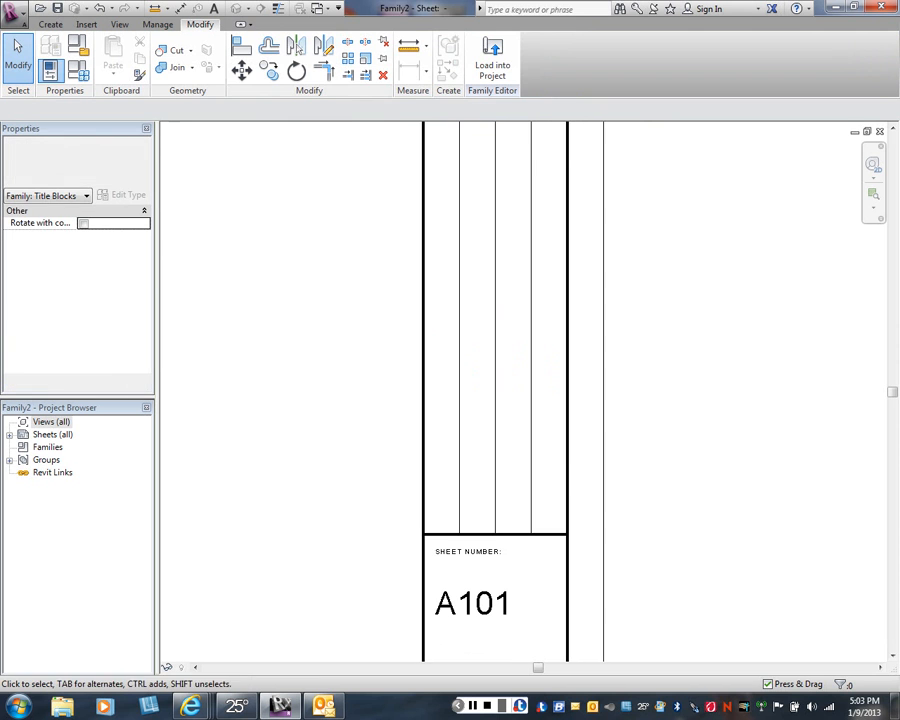
pyautogui.click(469, 552)
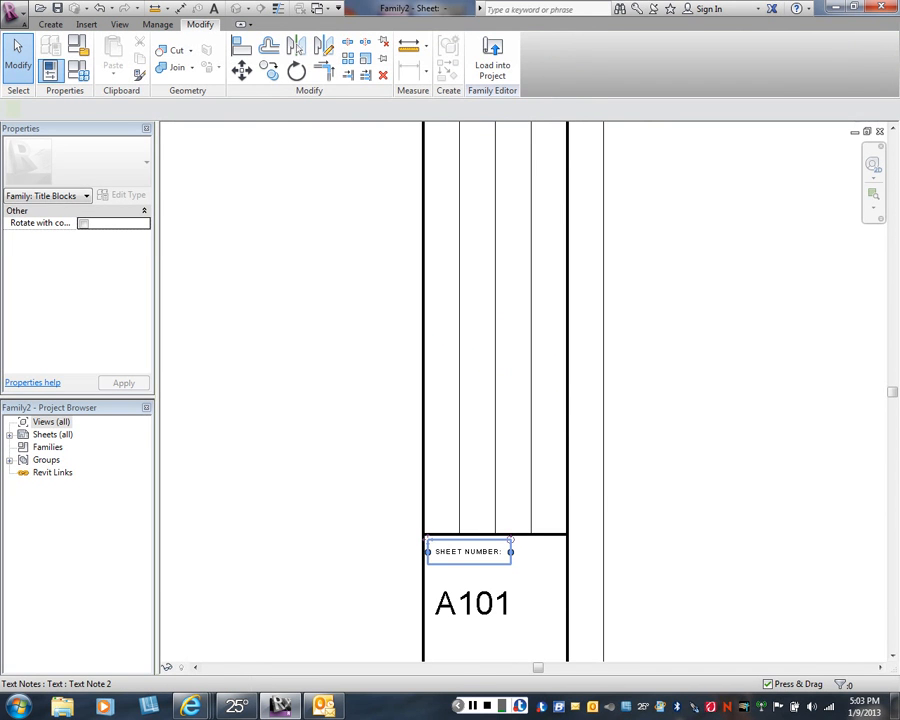
pyautogui.click(269, 71)
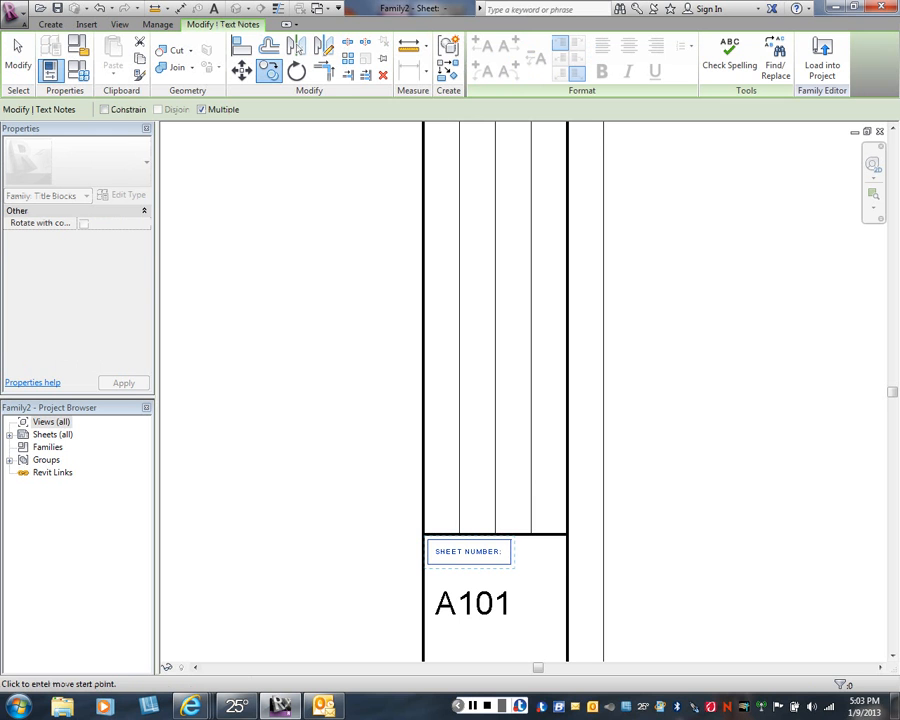
pyautogui.click(470, 536)
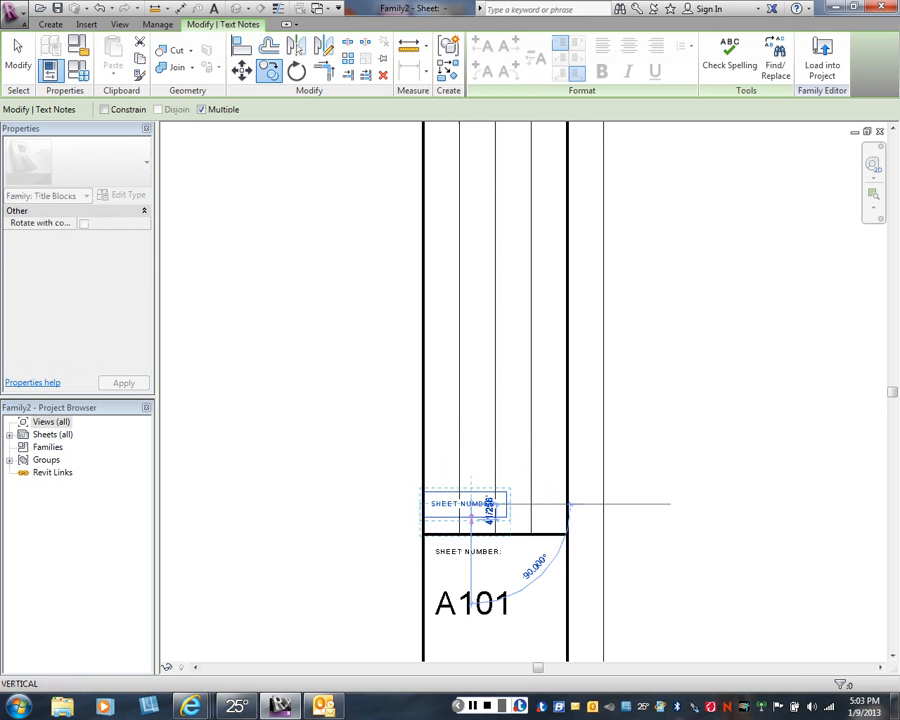
pyautogui.press('Escape')
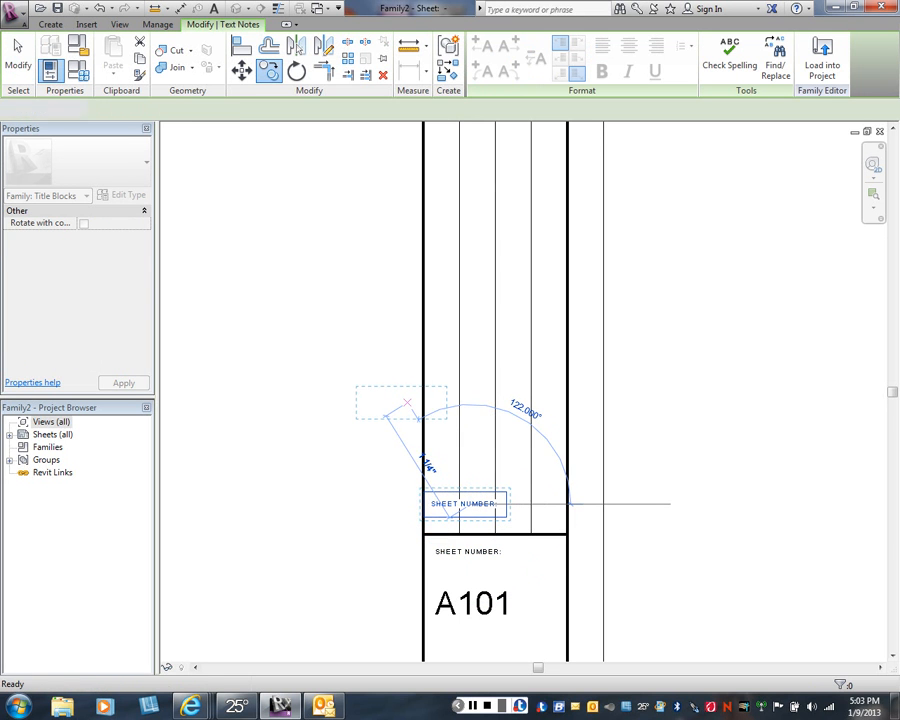
# Rotate the copied text 90° counterclockwise and move it to the bottom of the leftmost column.
pyautogui.click(297, 71)
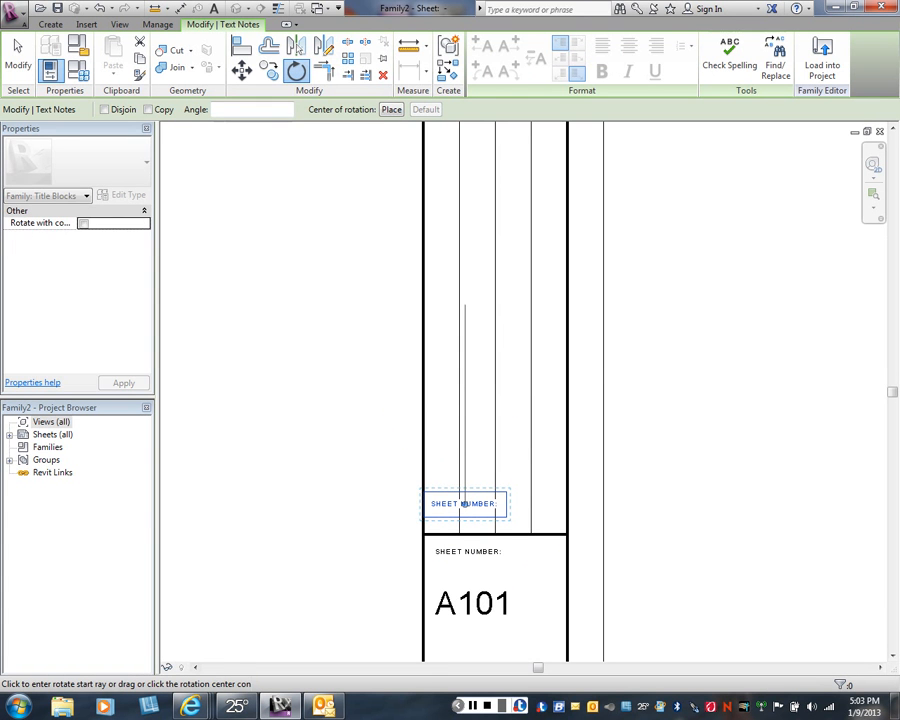
pyautogui.click(464, 385)
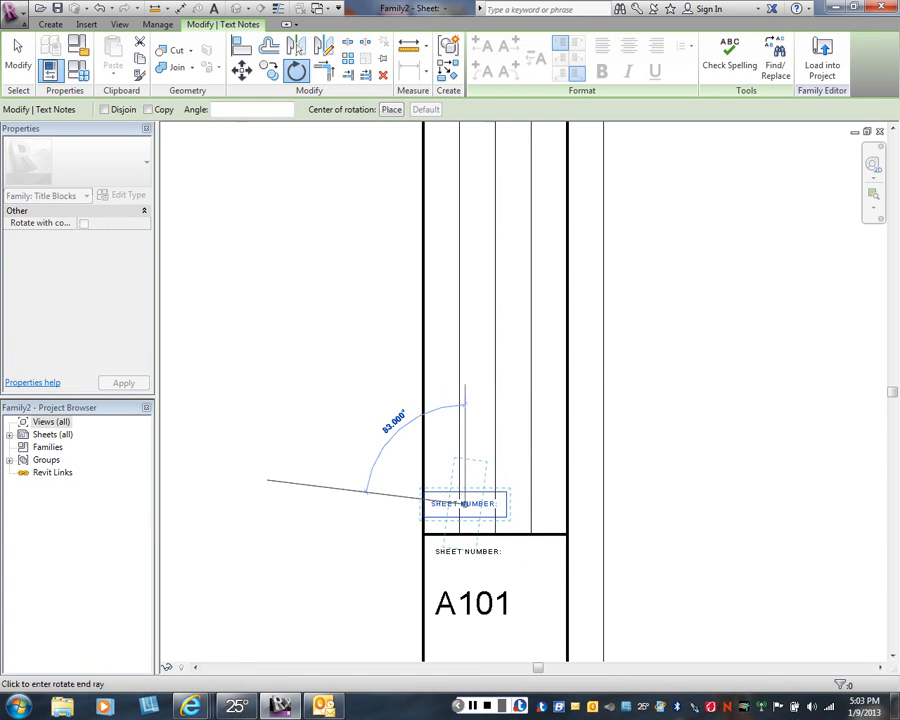
pyautogui.click(266, 491)
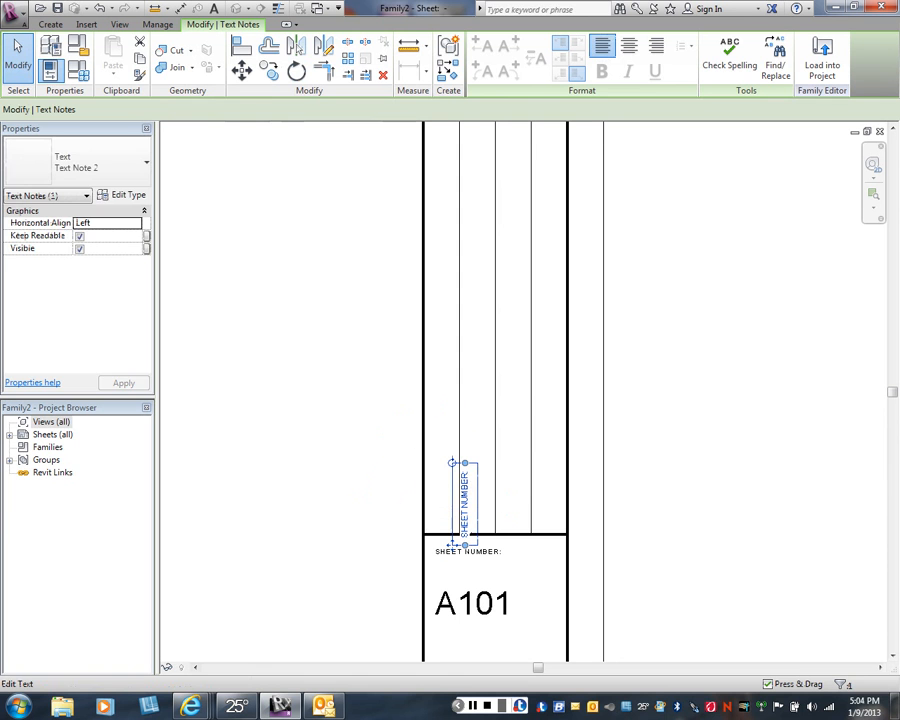
pyautogui.moveTo(452, 546); pyautogui.dragTo(420, 526)
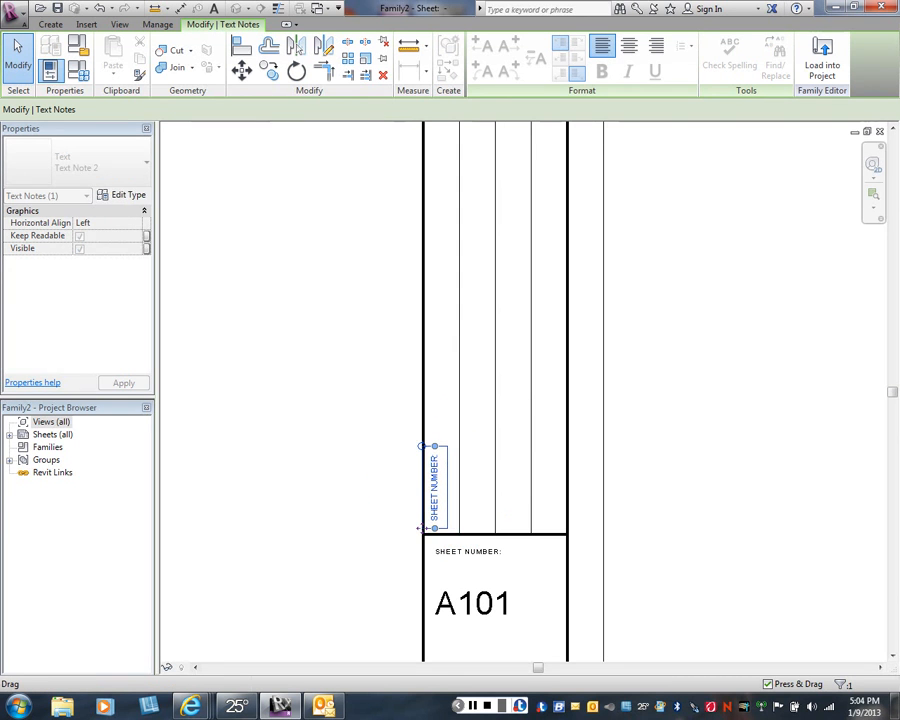
pyautogui.press('Escape')
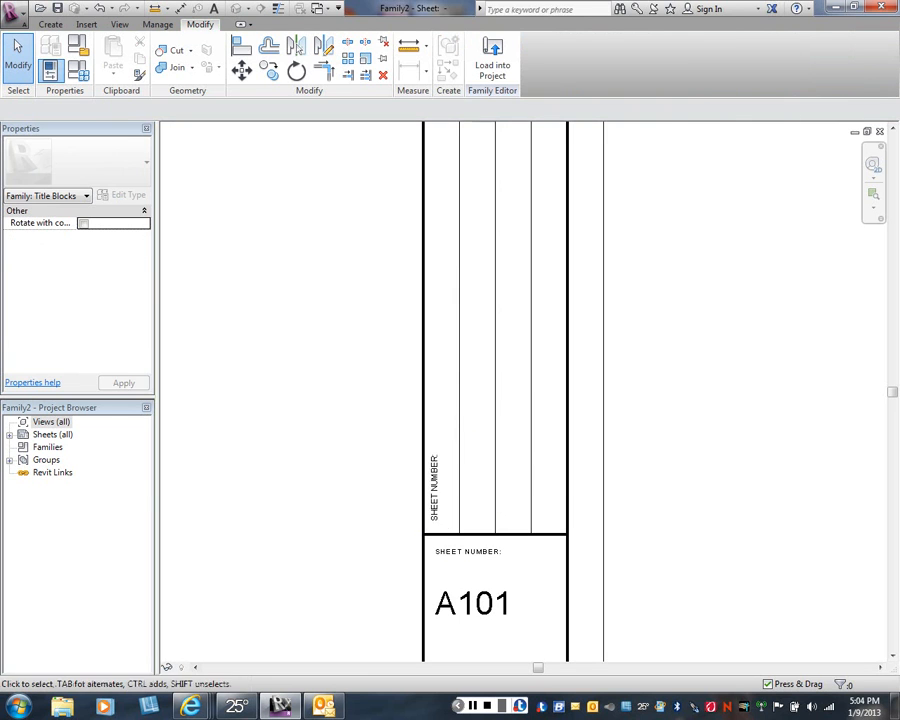
# Insert DRAWN BY: at the start of the rotated text in the leftmost column.
pyautogui.click(421, 527)
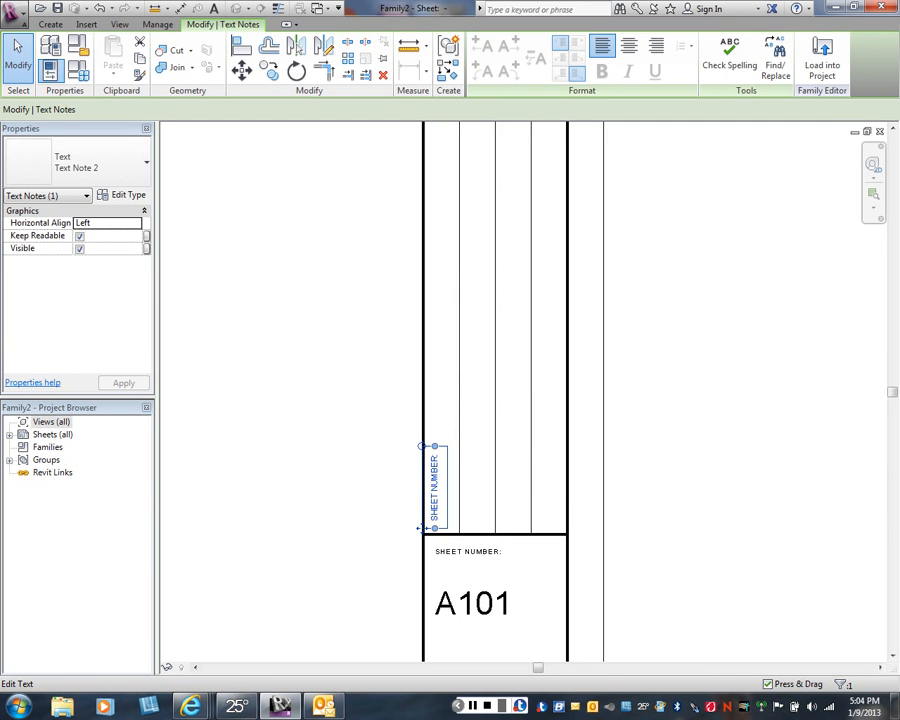
pyautogui.click(421, 527)
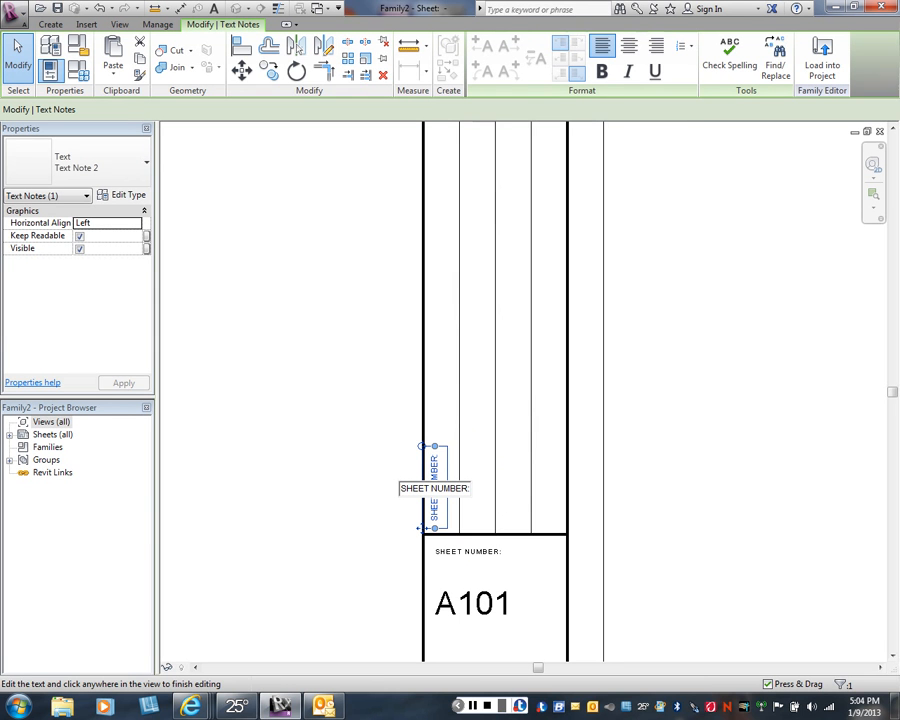
pyautogui.write('DRAWN B')
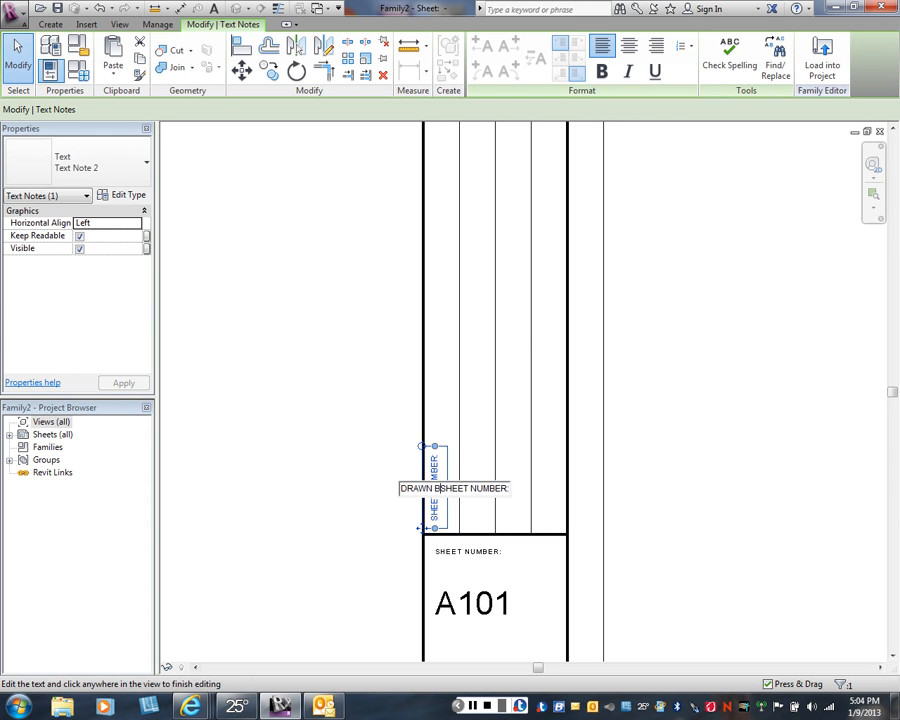
pyautogui.write('Y')
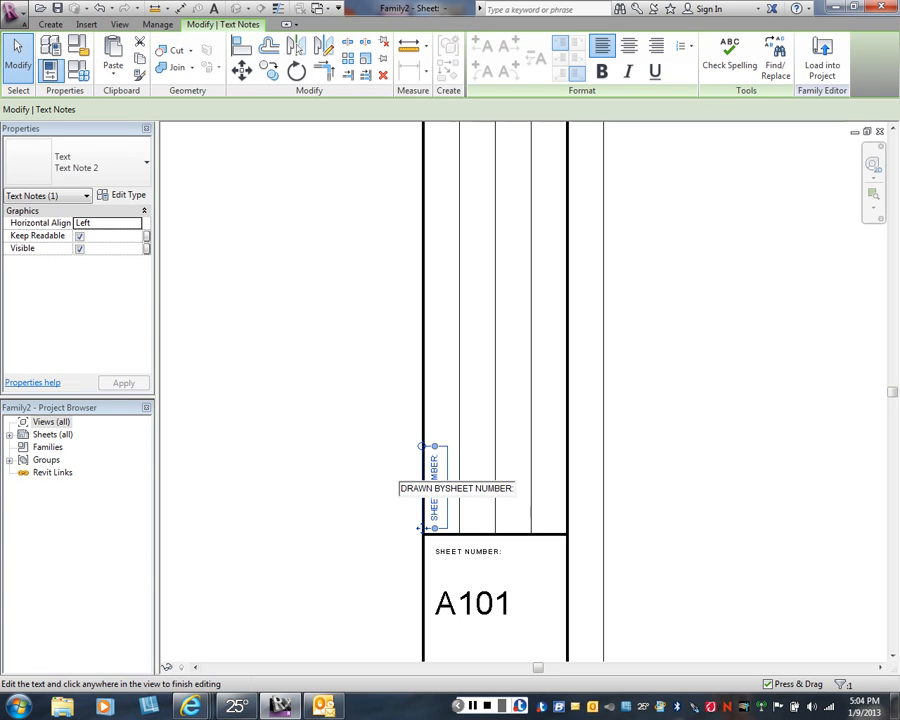
pyautogui.press('Escape')
pyautogui.press('Escape')
pyautogui.press('Escape')
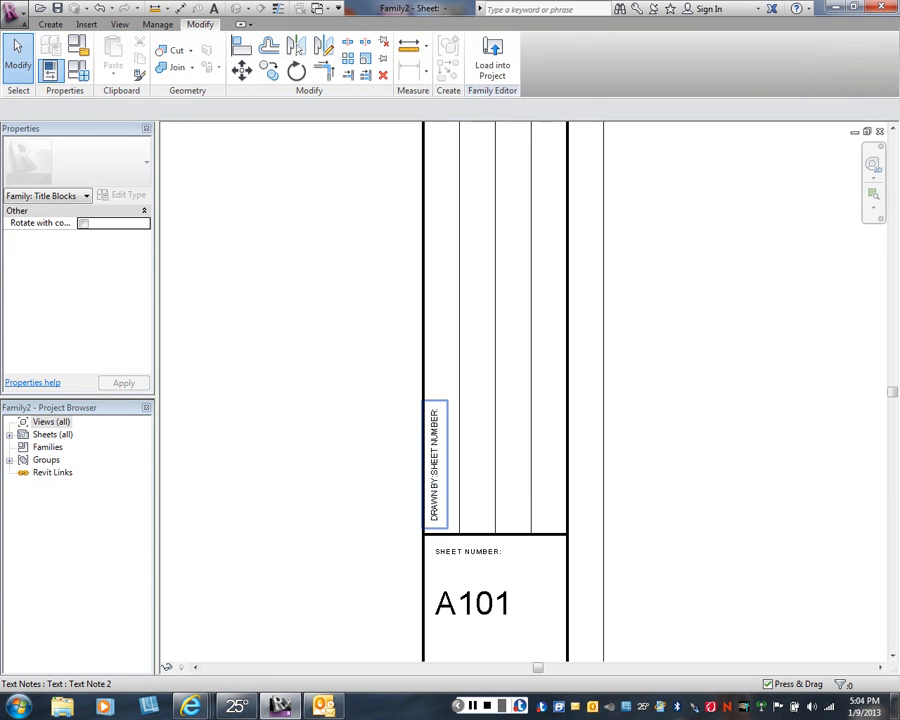
# Remove the leftover SHEET NUMBER: wording from the rotated text so that it reads only DRAWN BY:.
pyautogui.click(422, 527)
pyautogui.rightClick(434, 488)
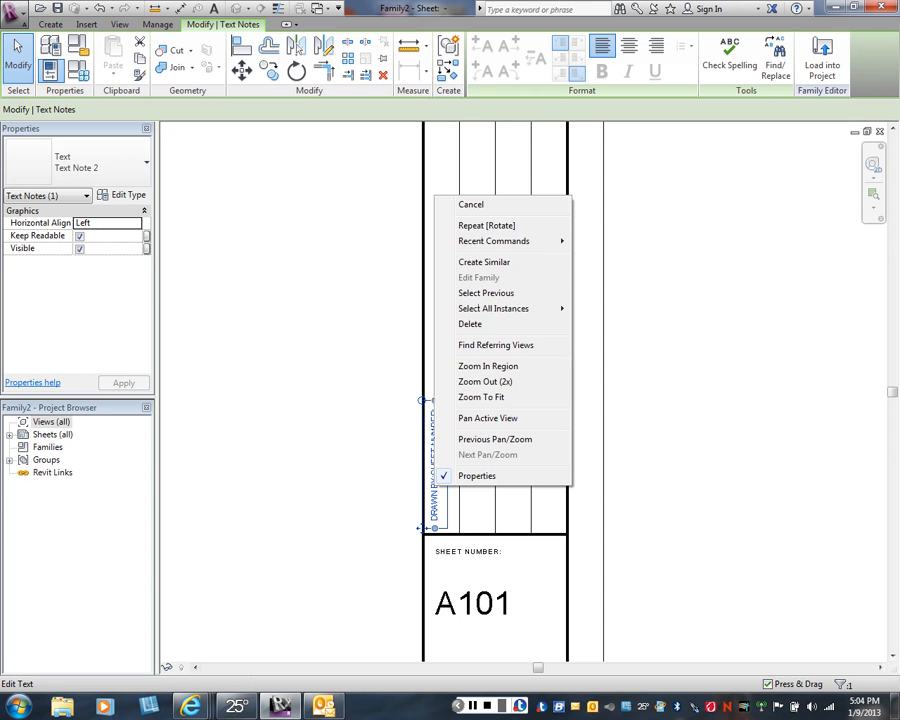
pyautogui.press('Escape')
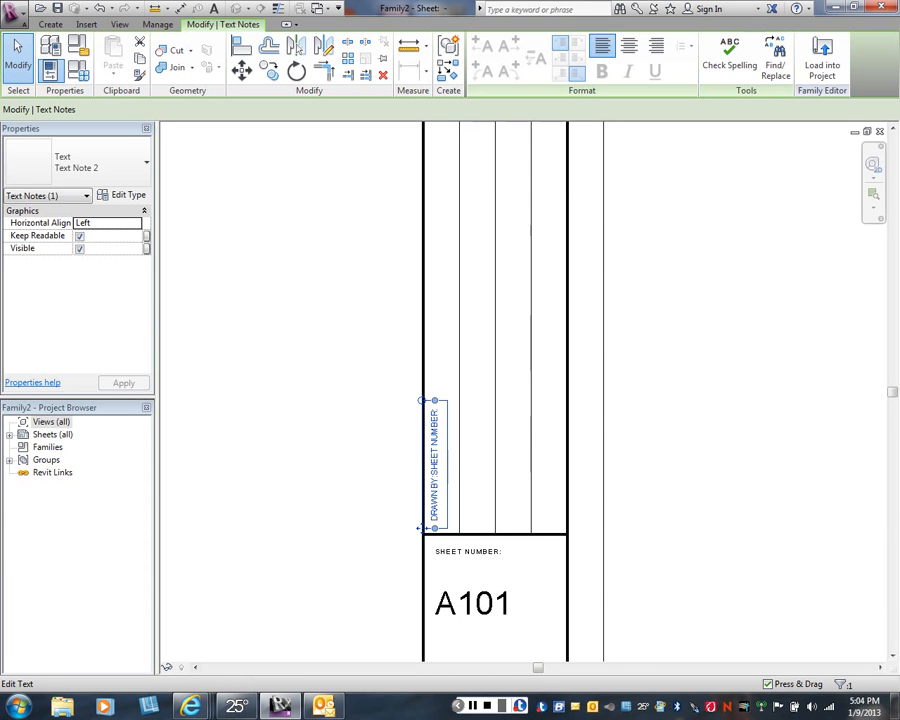
pyautogui.doubleClick(433, 466)
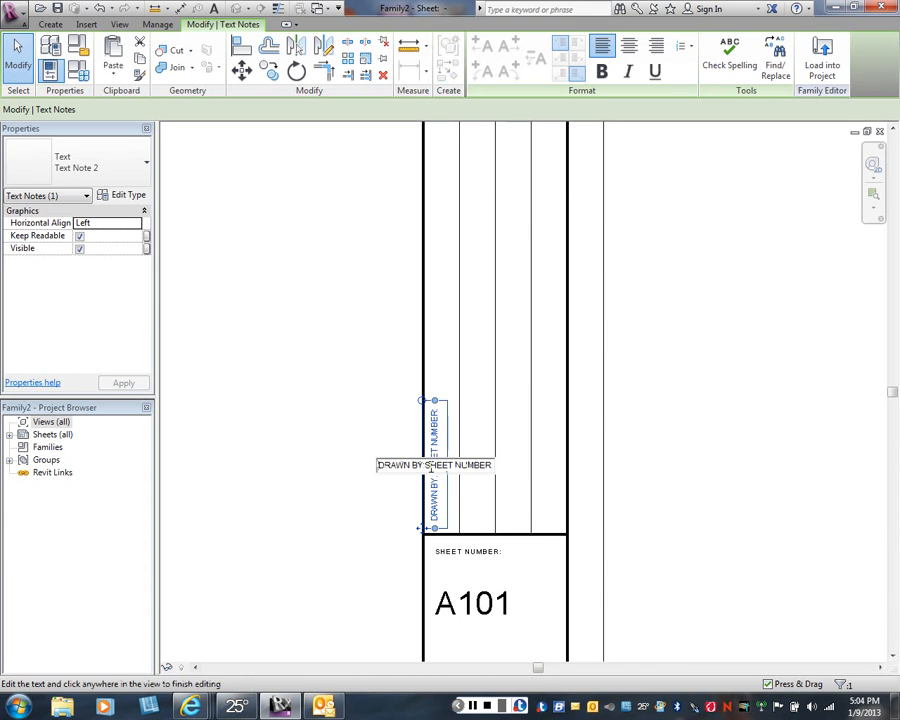
pyautogui.write(':')
pyautogui.moveTo(426, 466); pyautogui.dragTo(493, 466)
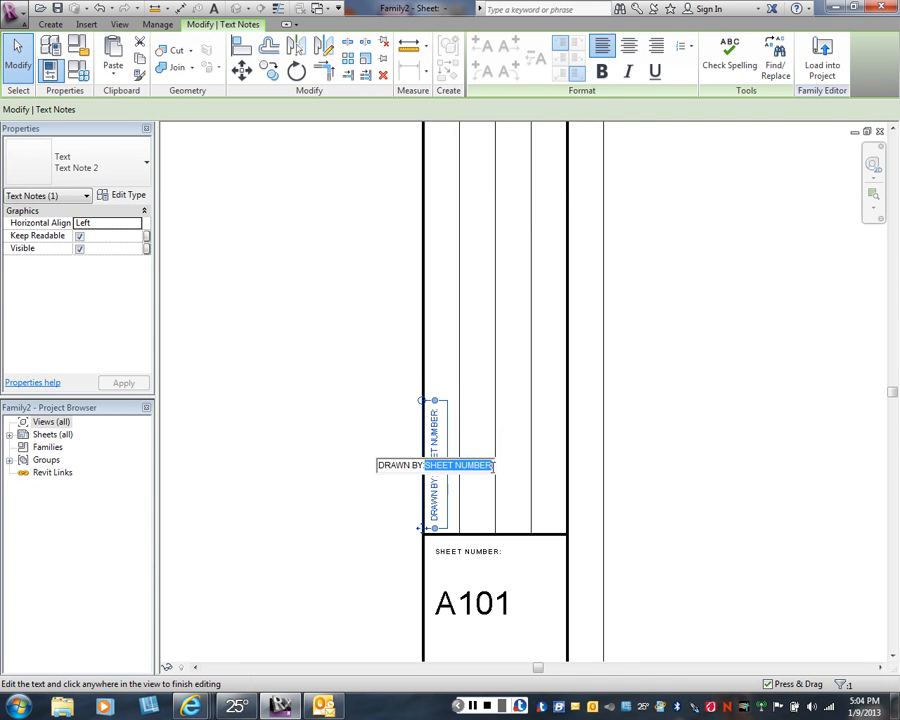
pyautogui.press('Delete')
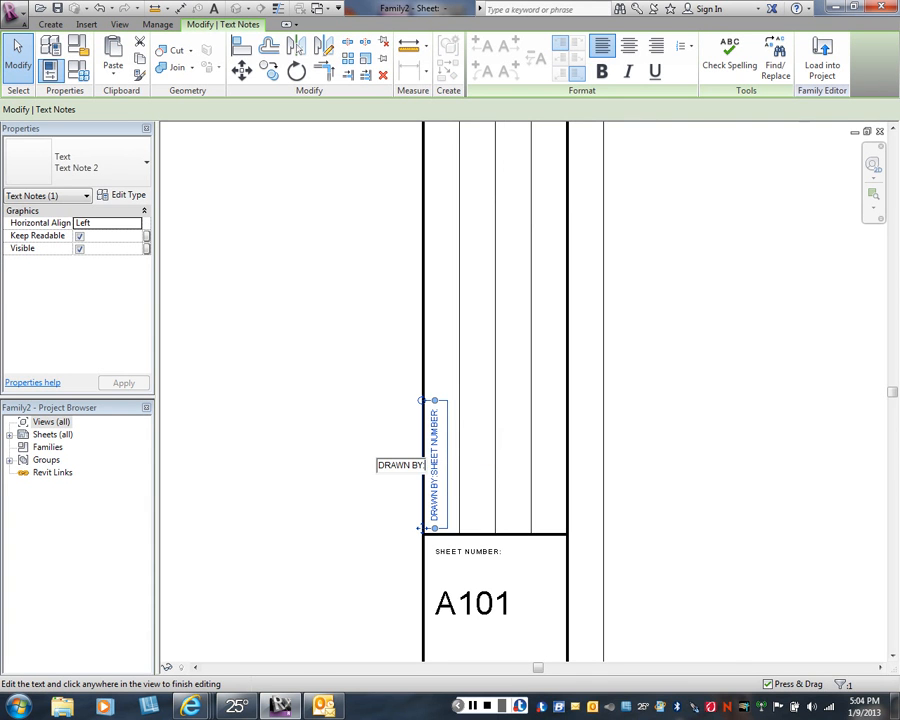
pyautogui.click(298, 327)
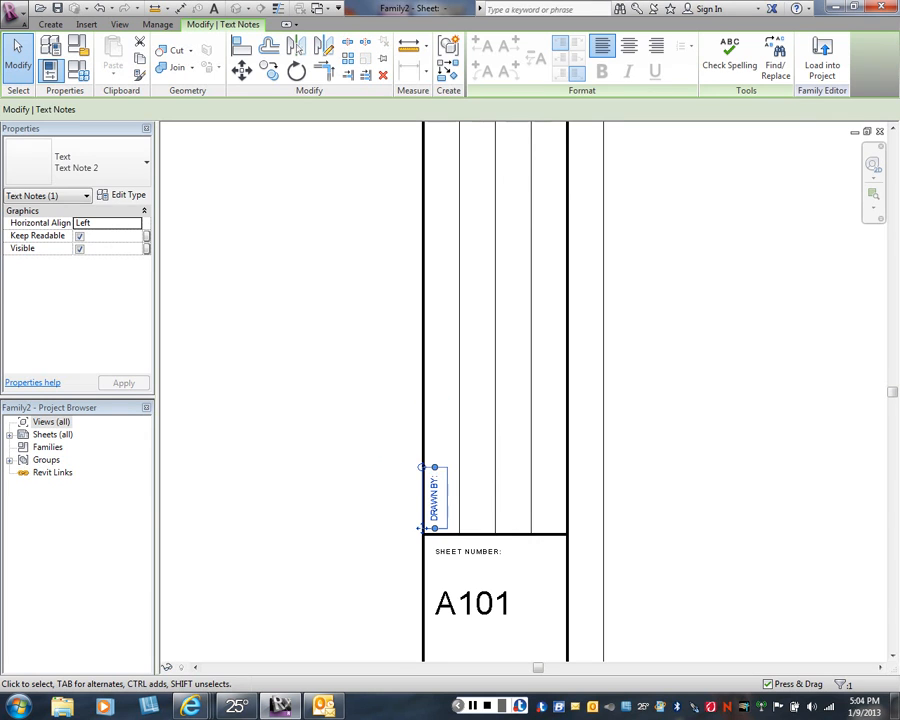
pyautogui.click(298, 327)
# Copy the vertical DRAWN BY: text into the bottom of each of the three other columns.
pyautogui.scroll(1, 381, 527)
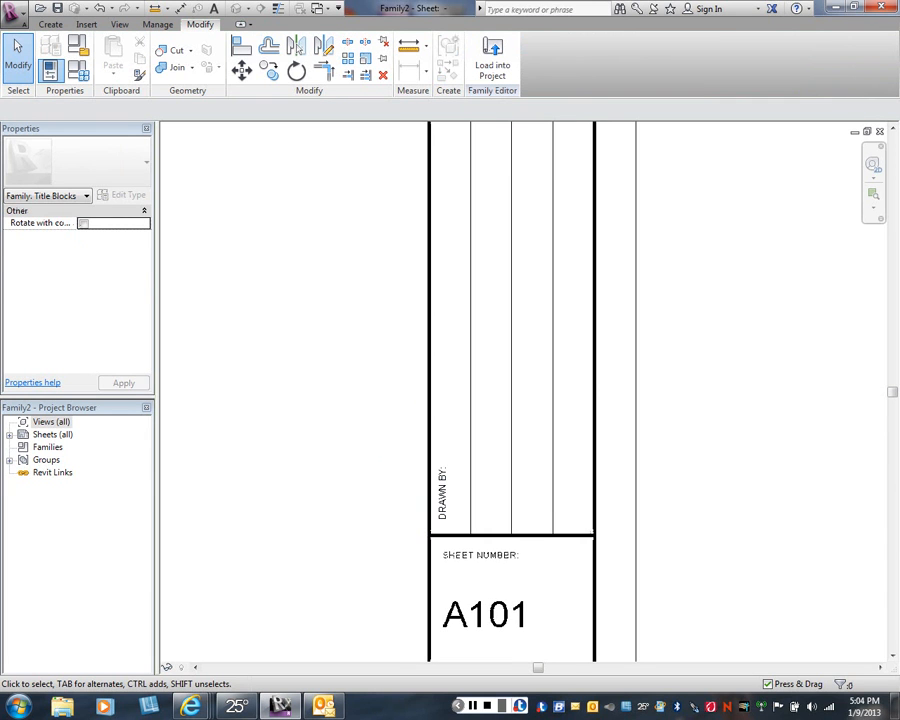
pyautogui.click(428, 525)
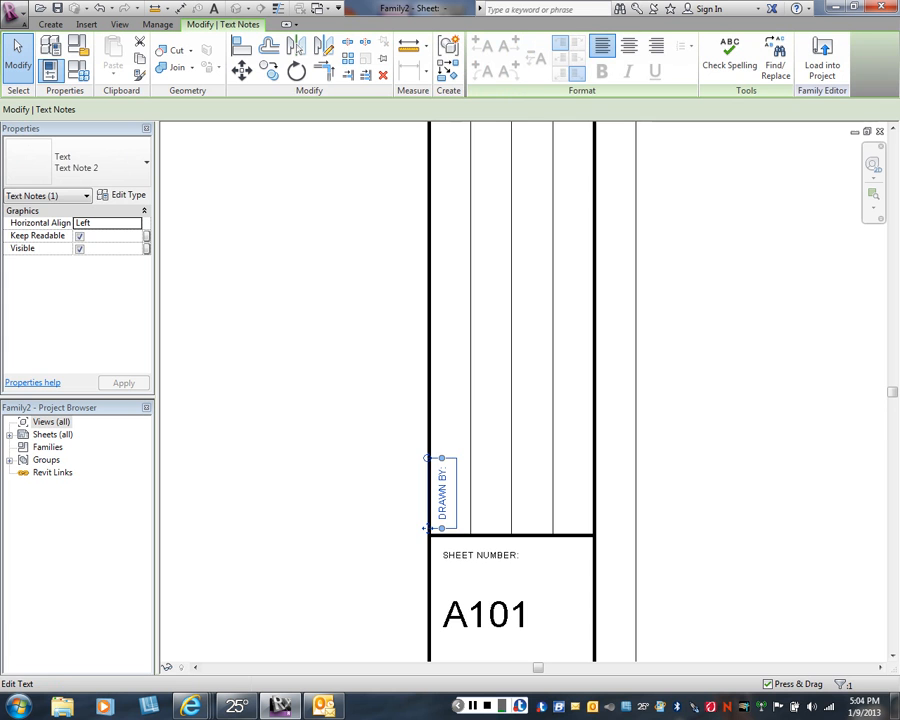
pyautogui.click(268, 70)
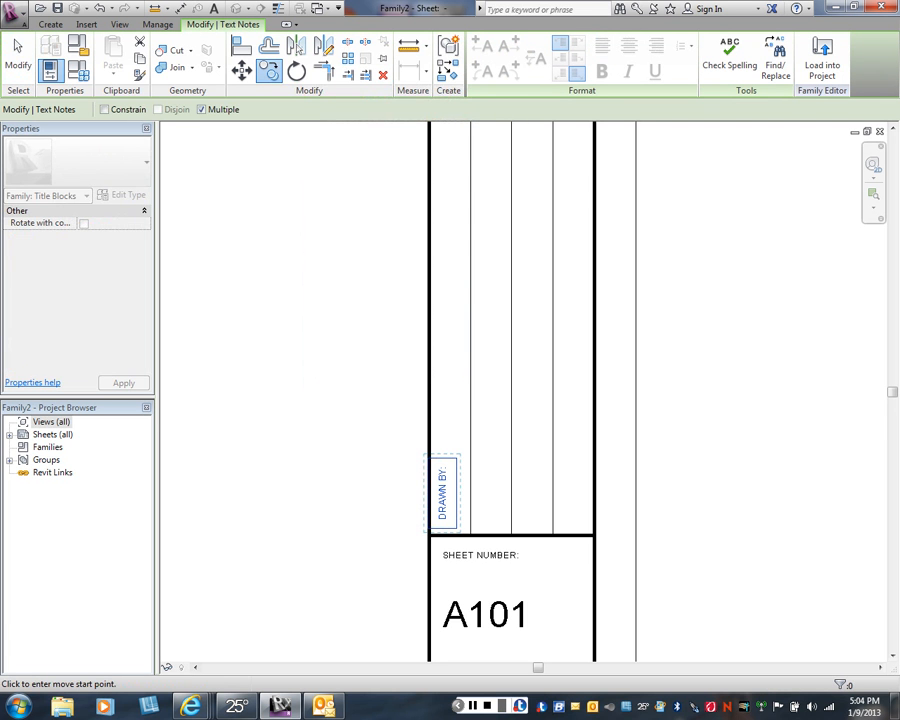
pyautogui.click(443, 528)
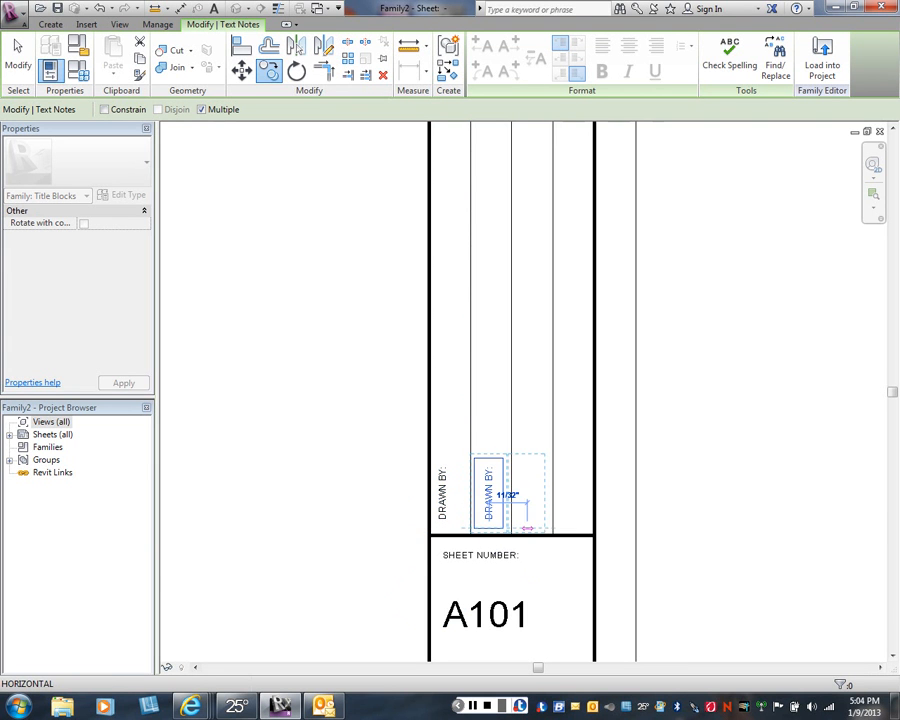
pyautogui.click(532, 524)
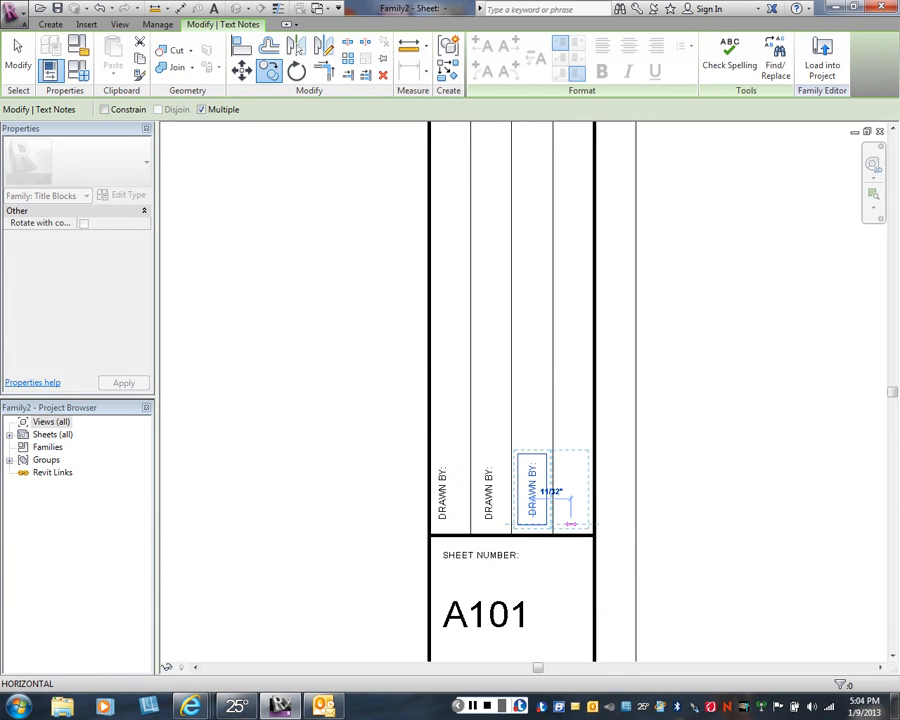
pyautogui.click(571, 523)
pyautogui.rightClick(662, 493)
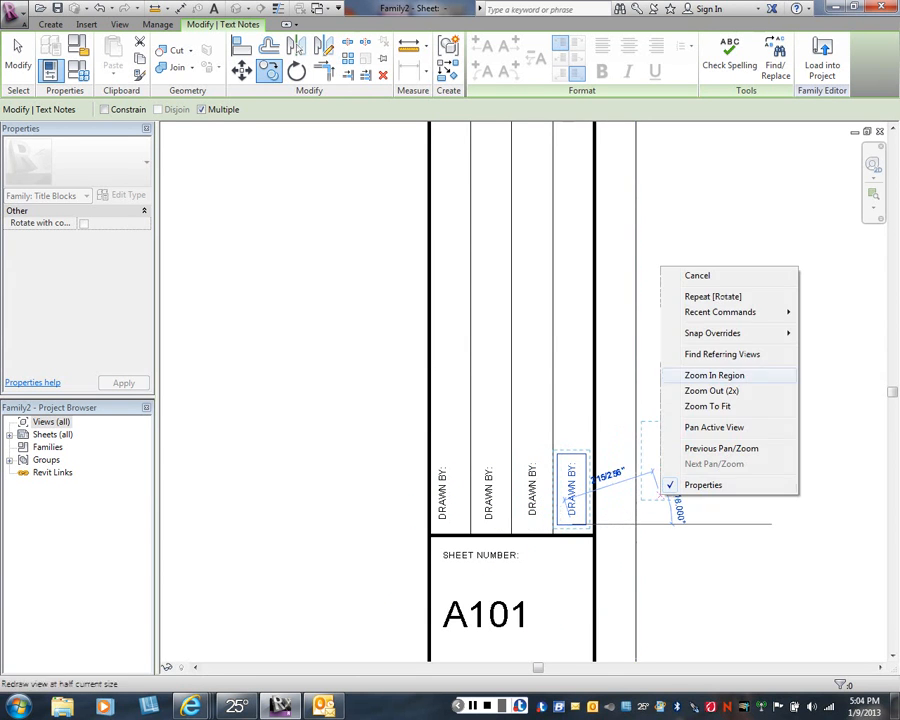
pyautogui.click(680, 273)
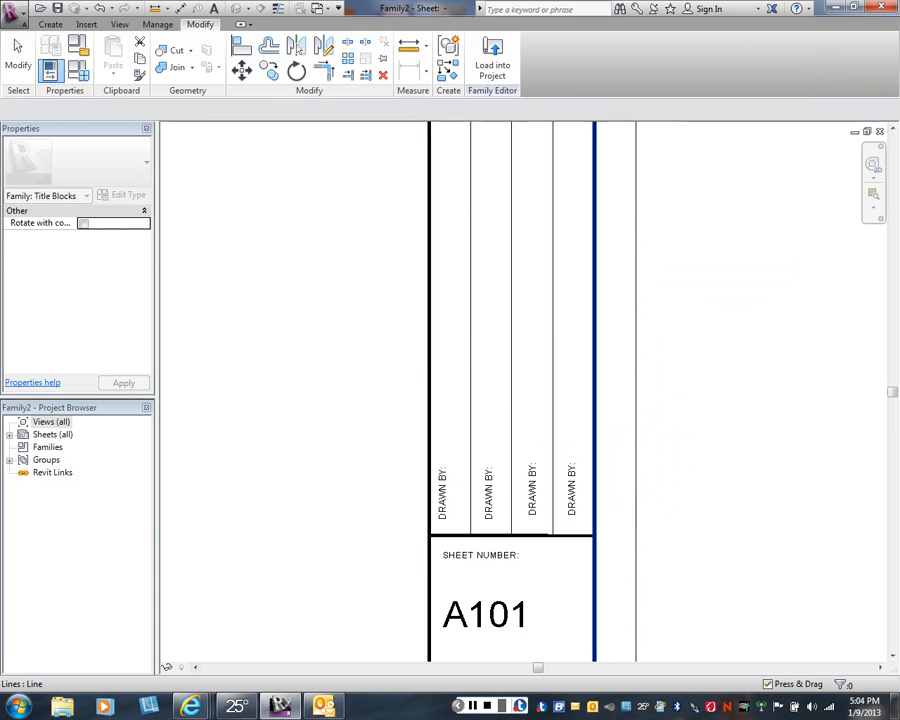
# Move the DRAWN BY: texts in the third and fourth columns slightly down, level with the first two.
pyautogui.moveTo(563, 524); pyautogui.dragTo(580, 401, button='middle')
pyautogui.scroll(2, 580, 401)
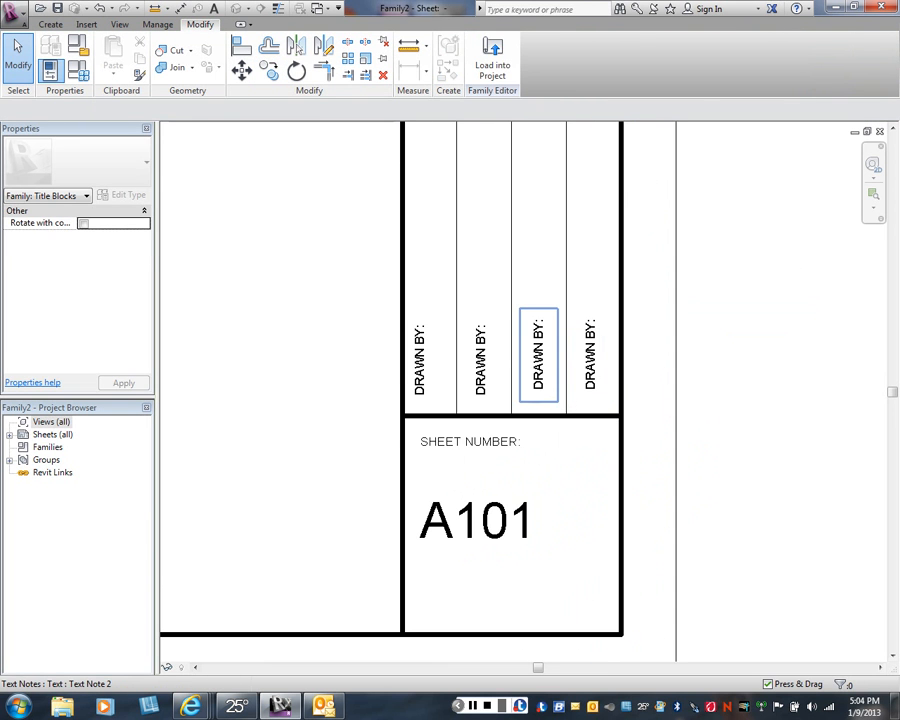
pyautogui.click(538, 355)
pyautogui.moveTo(520, 418); pyautogui.dragTo(520, 405)
pyautogui.moveTo(574, 408); pyautogui.dragTo(573, 395)
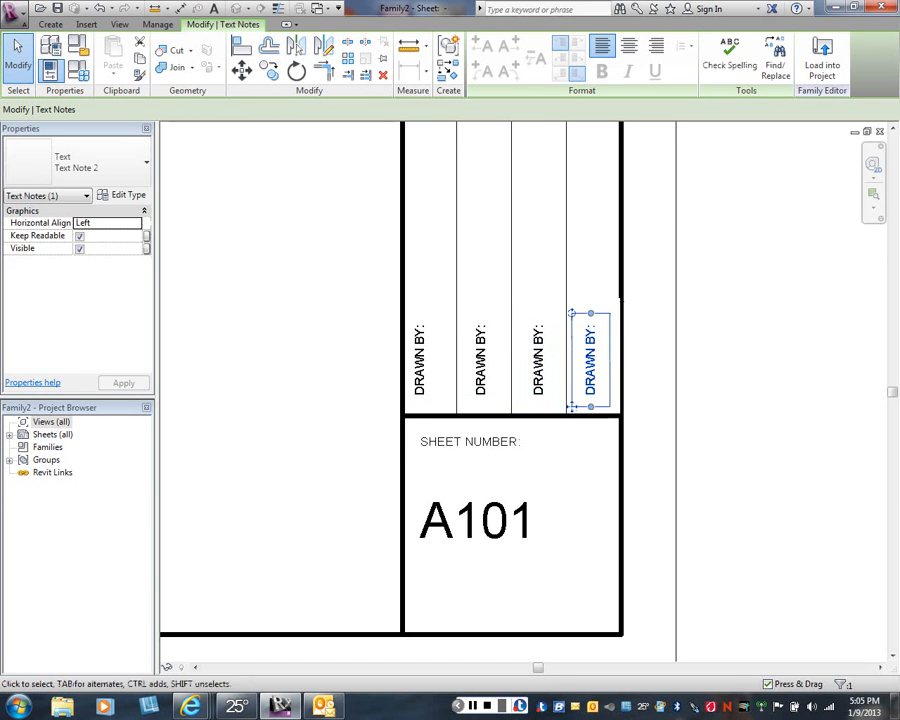
# Insert DATE: at the start of the vertical DRAWN BY: text in the second column.
pyautogui.click(481, 385)
pyautogui.moveTo(483, 374)
pyautogui.mouseDown()
pyautogui.moveTo(484, 389)
pyautogui.moveTo(484, 376)
pyautogui.mouseUp()
pyautogui.scroll(1, 486, 386)
pyautogui.press('Escape')
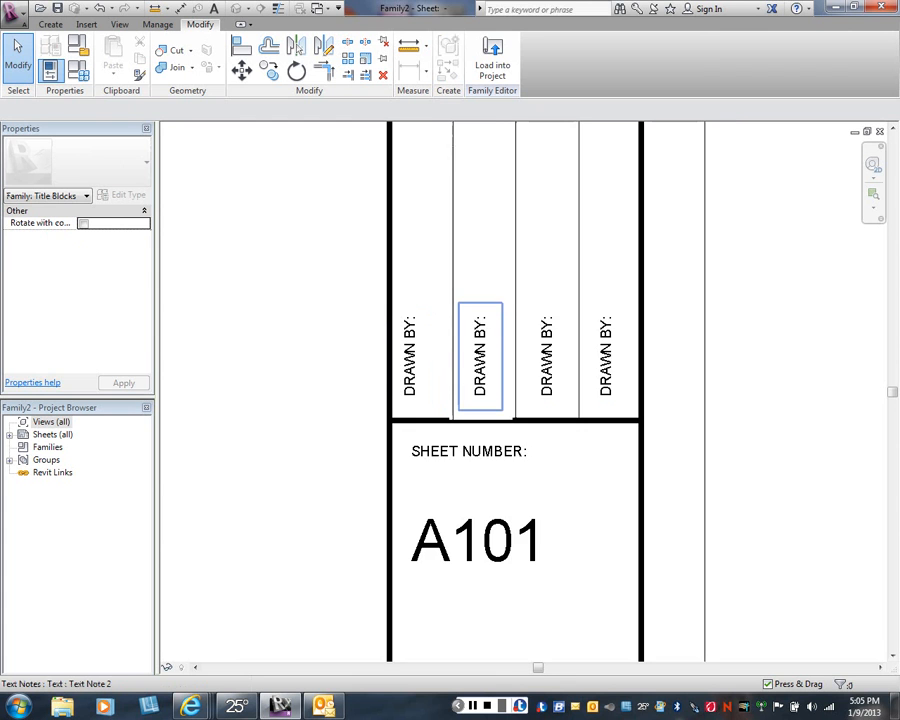
pyautogui.scroll(1, 495, 392)
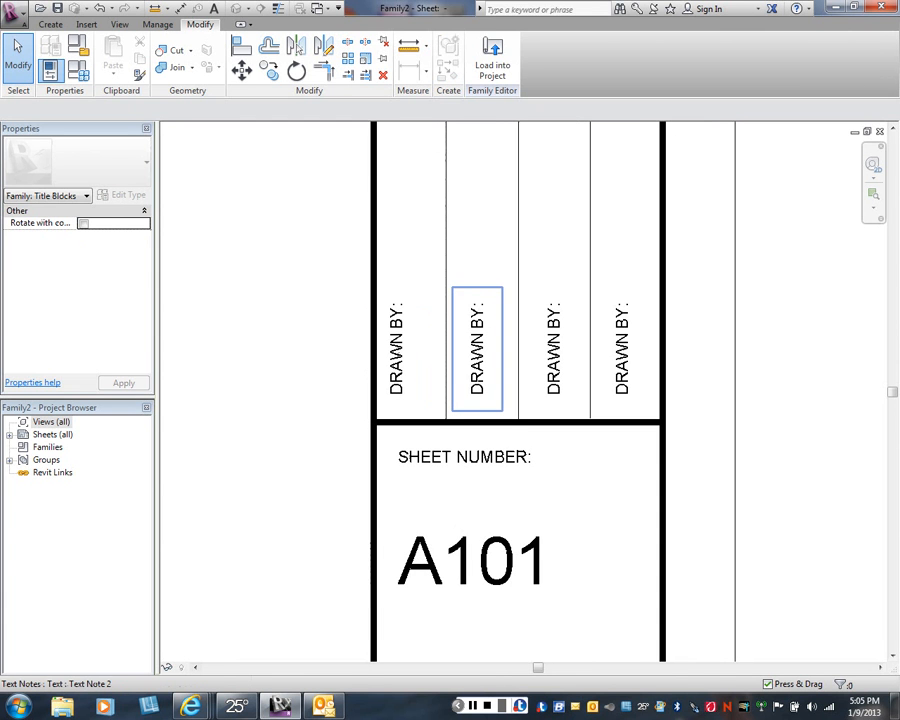
pyautogui.click(480, 370)
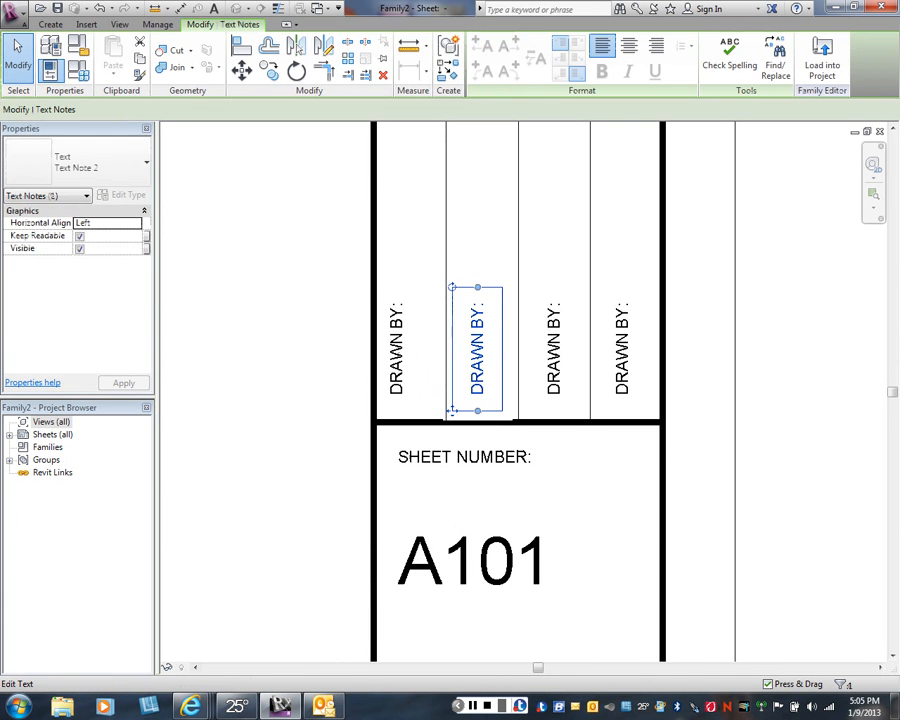
pyautogui.click(455, 352)
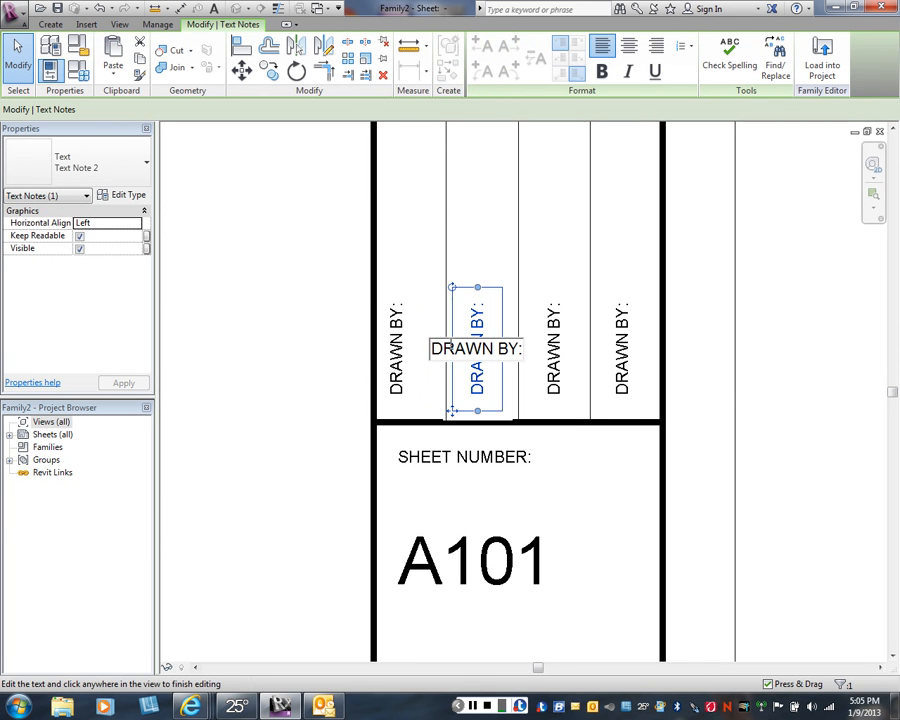
pyautogui.write('DAT')
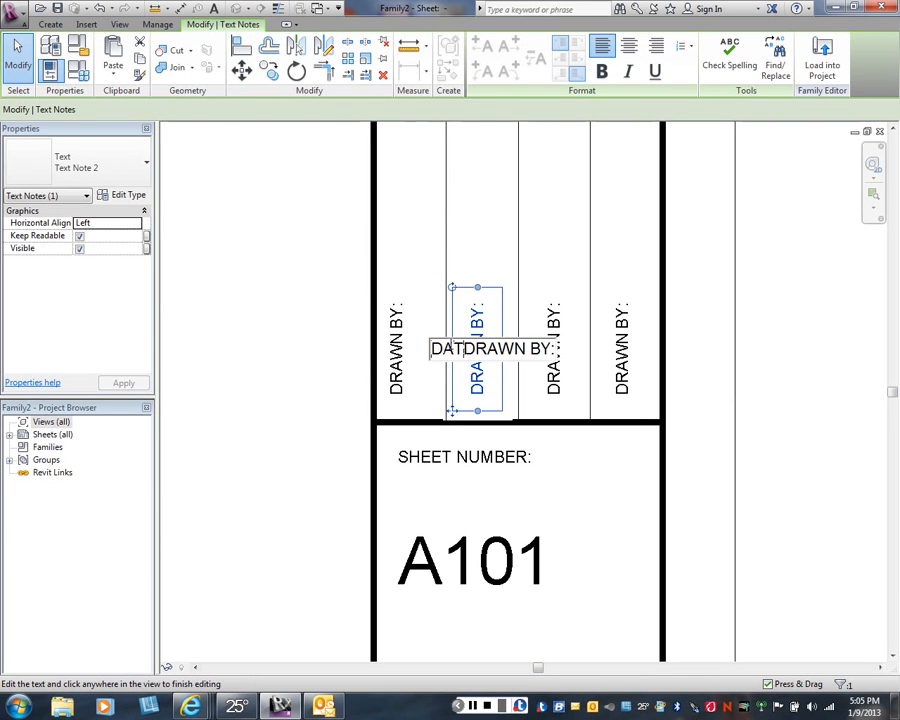
pyautogui.write('E')
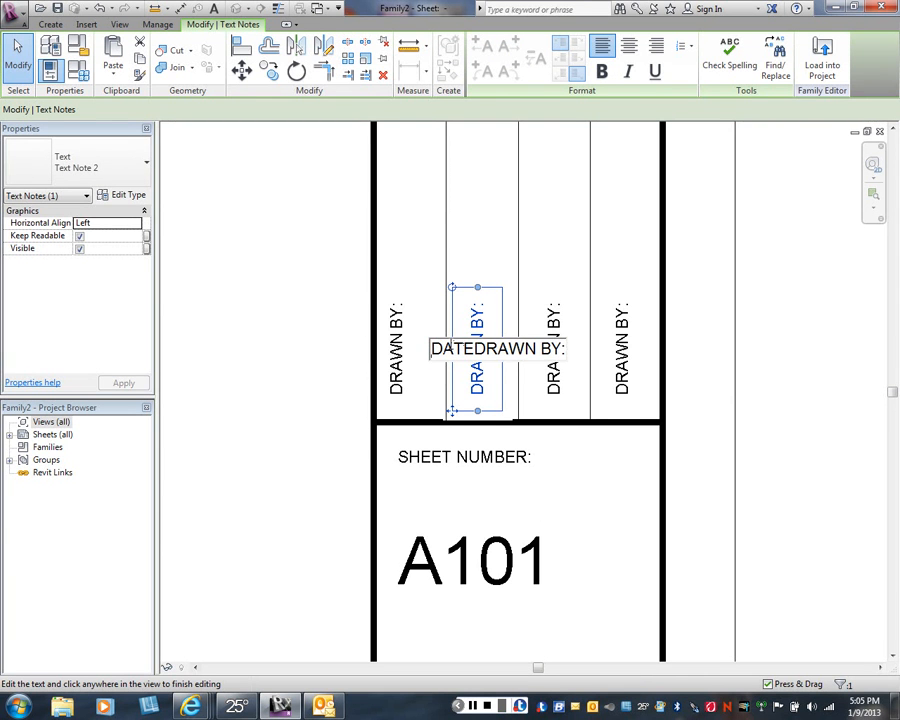
pyautogui.write(':')
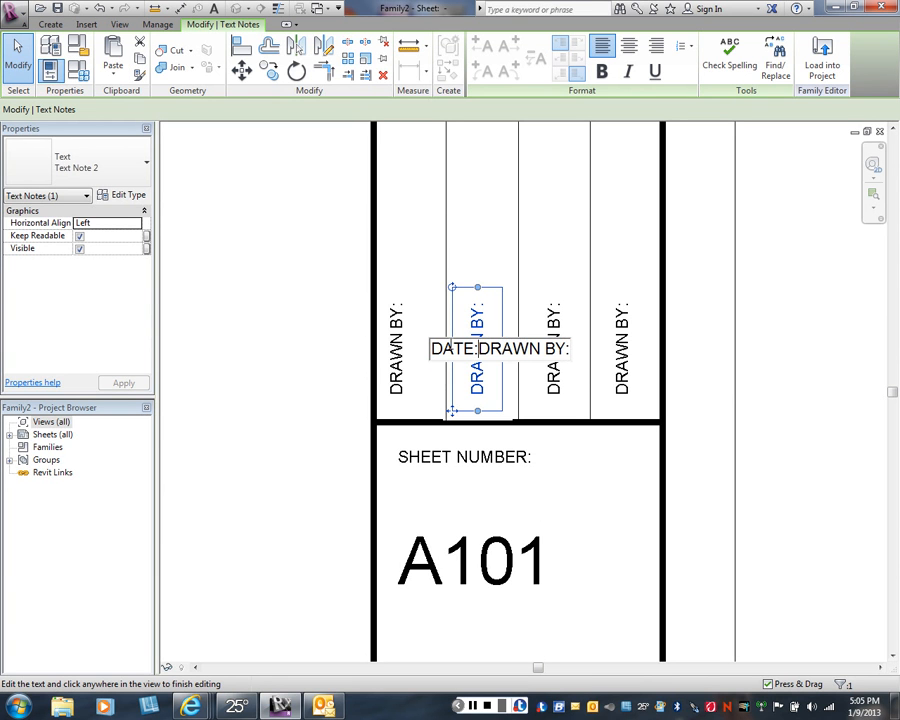
# Remove the leftover DRAWN BY: wording from the second column's text so that it reads only DATE:.
pyautogui.press('Delete')
pyautogui.press('Delete')
pyautogui.press('Delete')
pyautogui.press('Delete')
pyautogui.press('Delete')
pyautogui.press('Delete')
pyautogui.press('Delete')
pyautogui.press('Delete')
pyautogui.press('Delete')
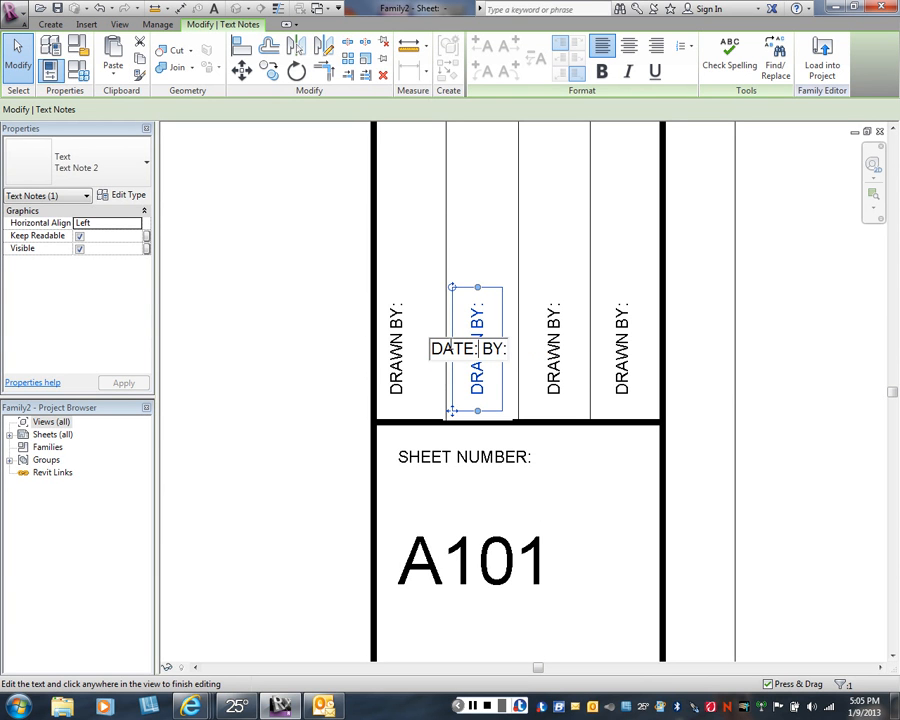
pyautogui.hotkey('ctrl', 'a')
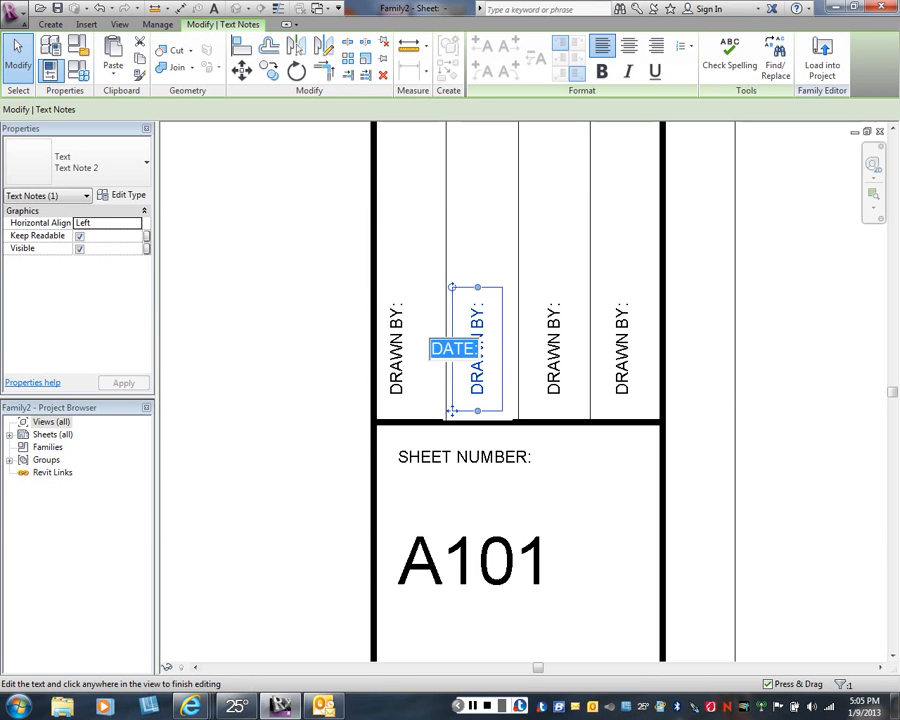
pyautogui.press('Escape')
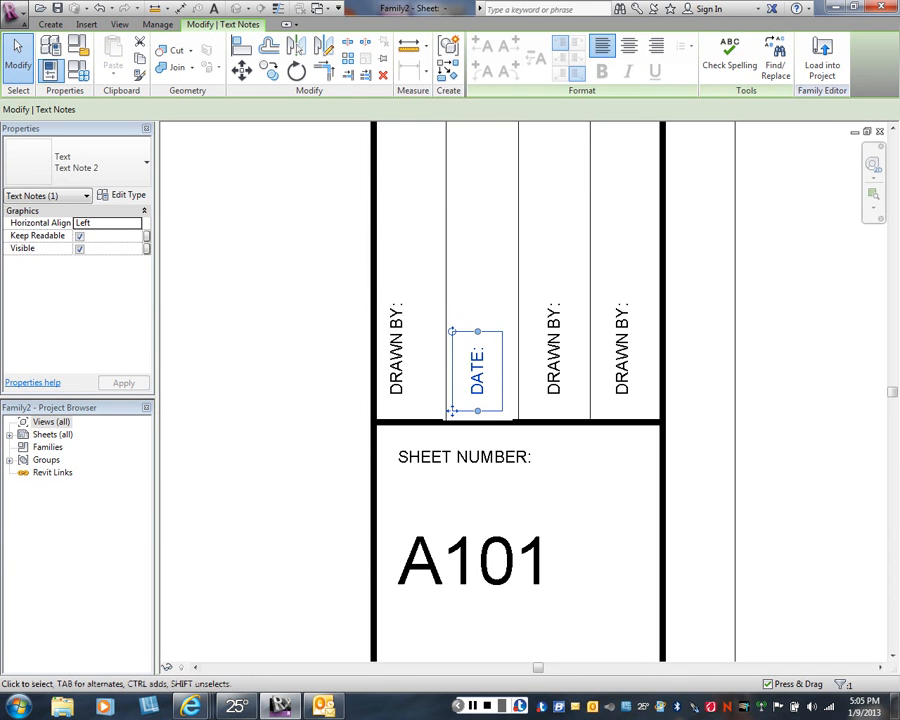
pyautogui.press('Escape')
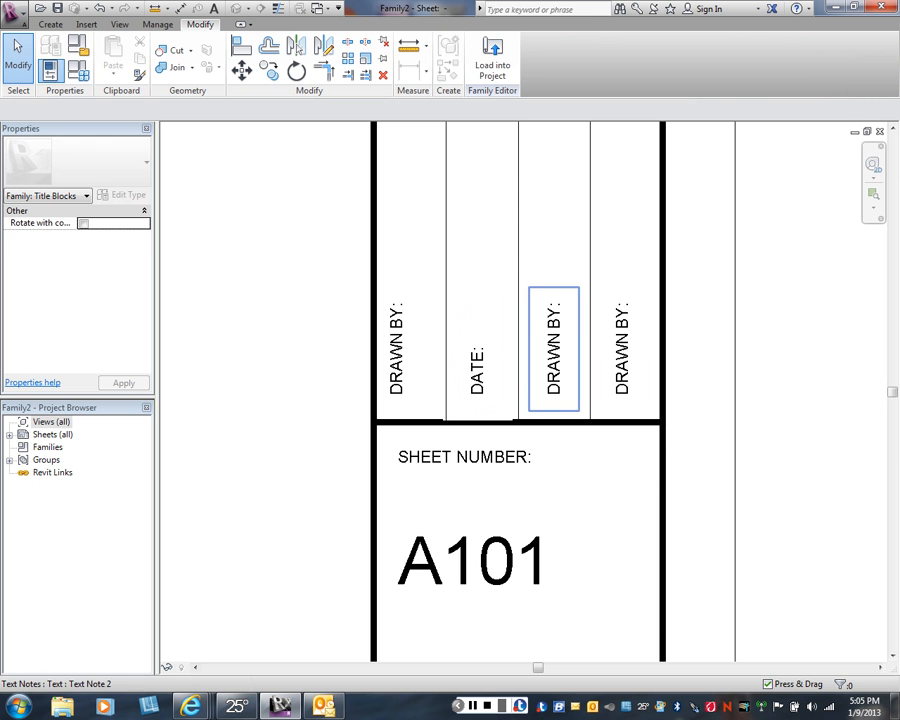
# Replace DRAWN with CHECKED in the third column's vertical text so that it reads CHECKED BY:.
pyautogui.click(477, 370)
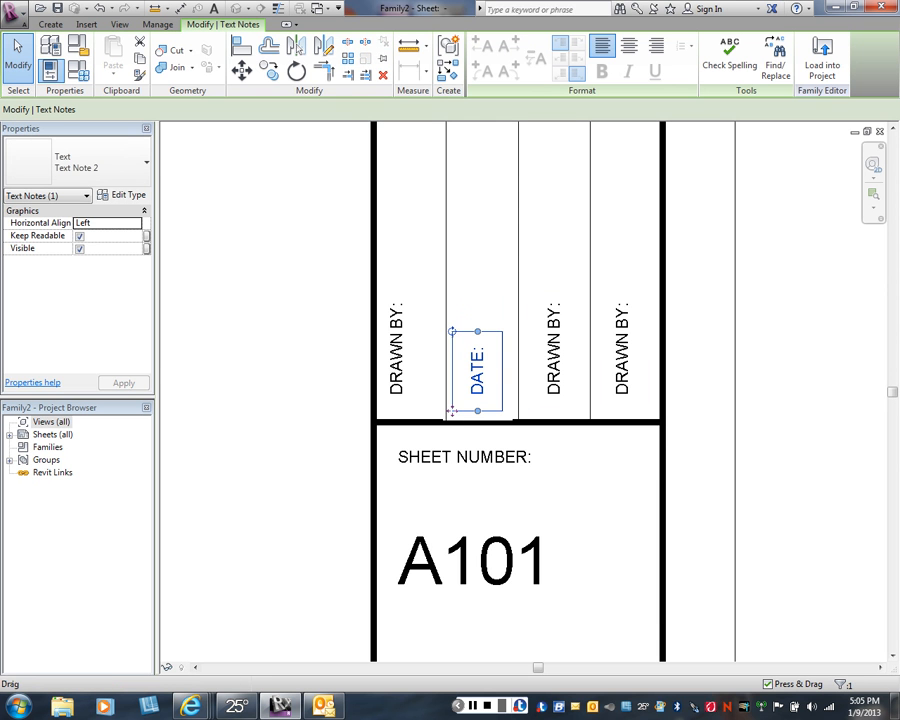
pyautogui.click(553, 360)
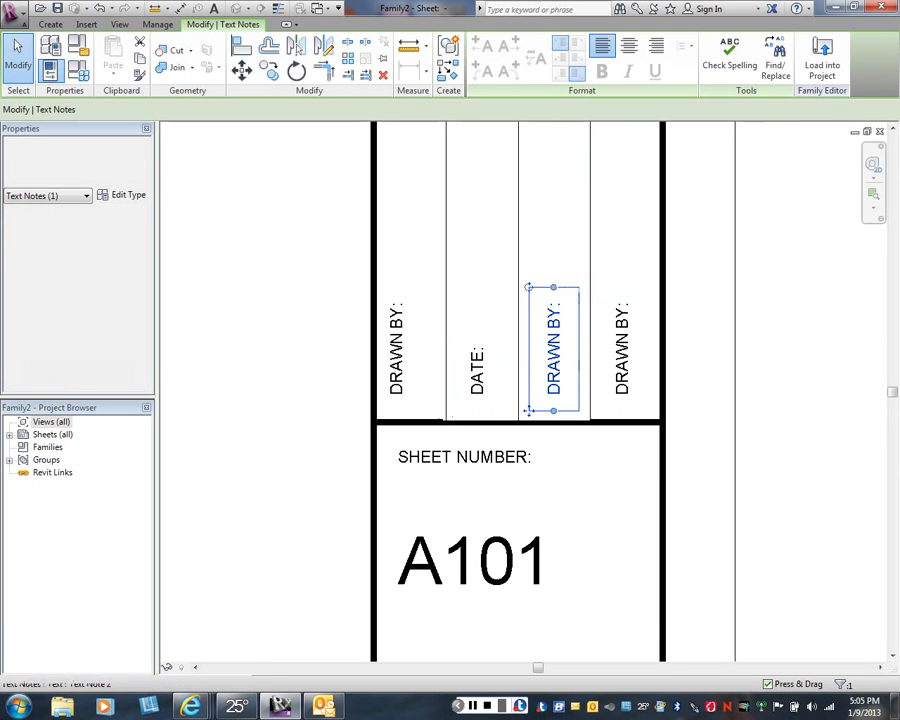
pyautogui.click(527, 352)
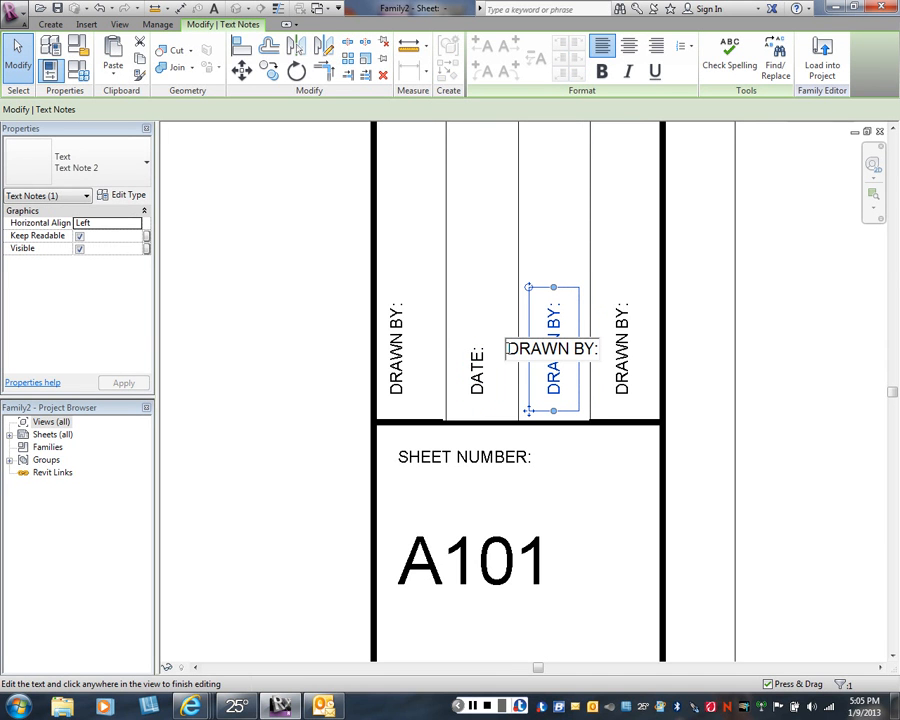
pyautogui.hotkey('shift', 'Right')
pyautogui.hotkey('shift', 'Right')
pyautogui.hotkey('shift', 'Right')
pyautogui.hotkey('shift', 'Right')
pyautogui.hotkey('shift', 'Right')
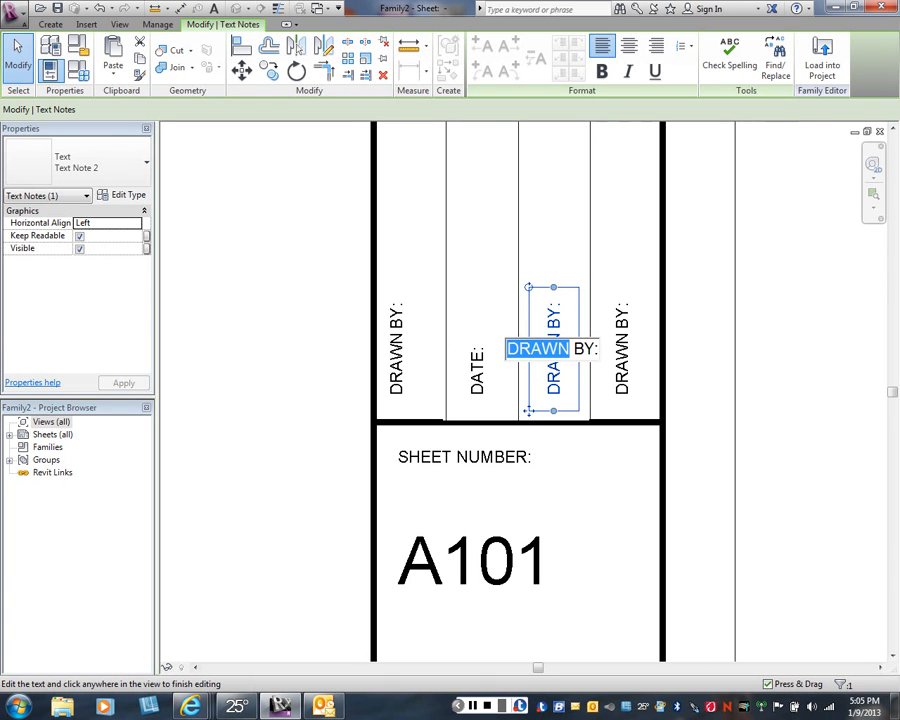
pyautogui.write('CH')
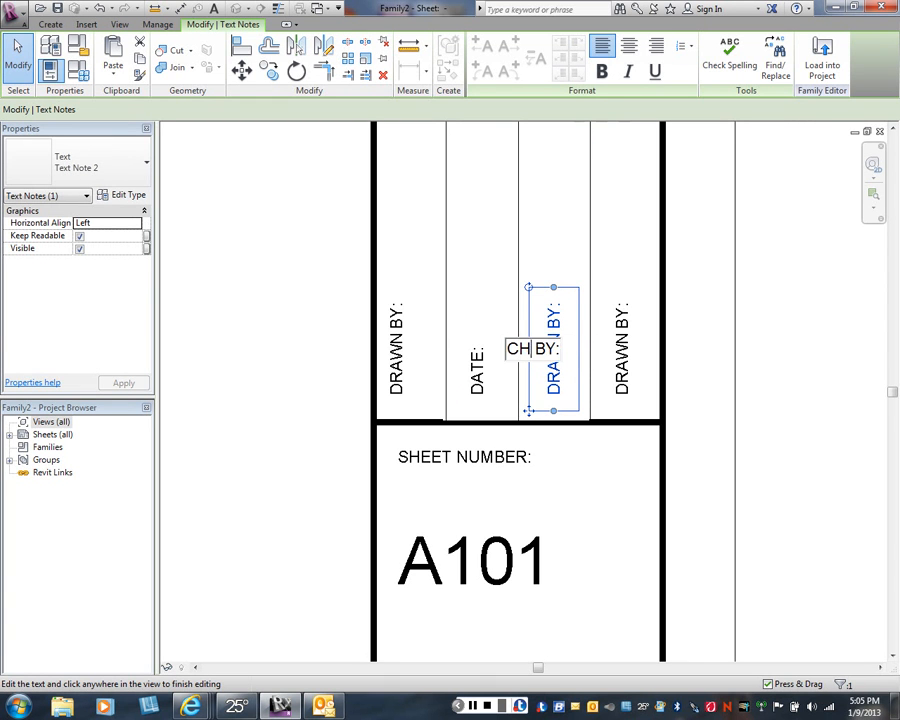
pyautogui.write('ECK')
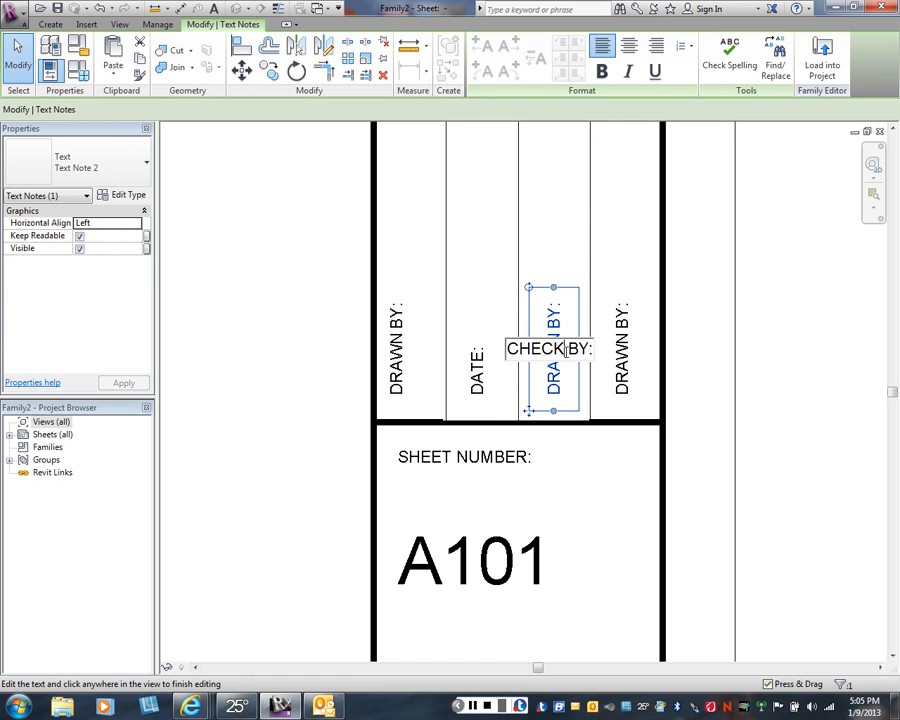
pyautogui.write('ED')
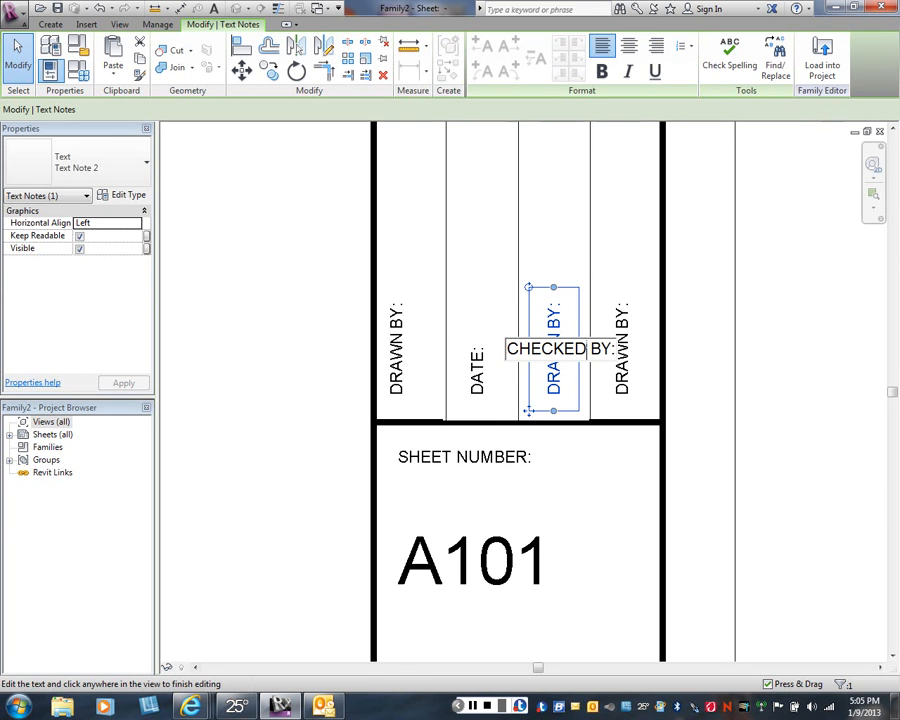
pyautogui.click(700, 350)
pyautogui.press('Escape')
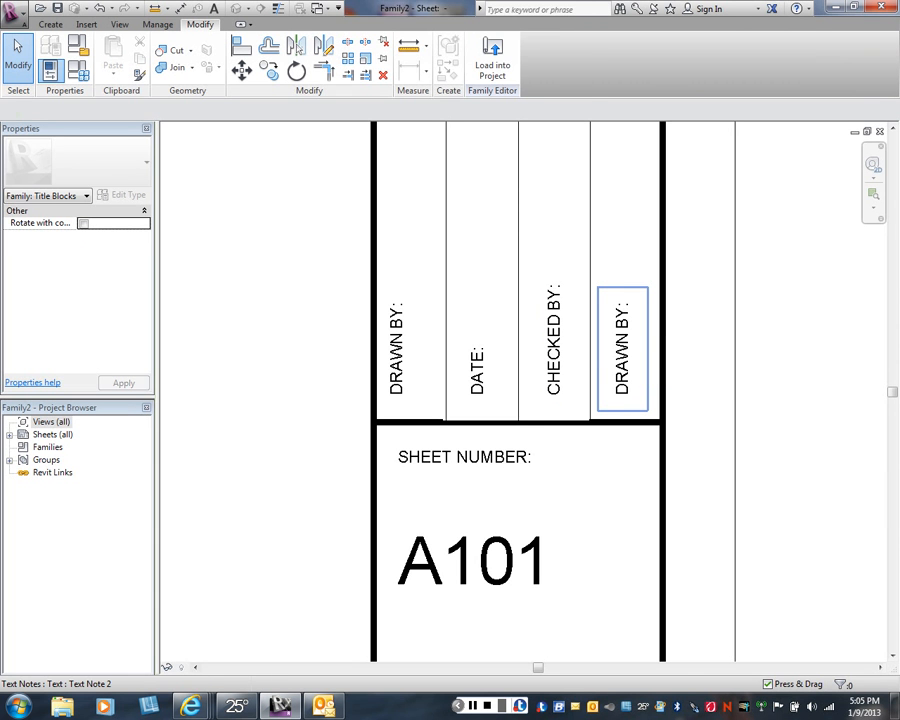
# Change the vertical DRAWN BY: text in the fourth column to DATE:.
pyautogui.click(618, 366)
pyautogui.click(618, 366)
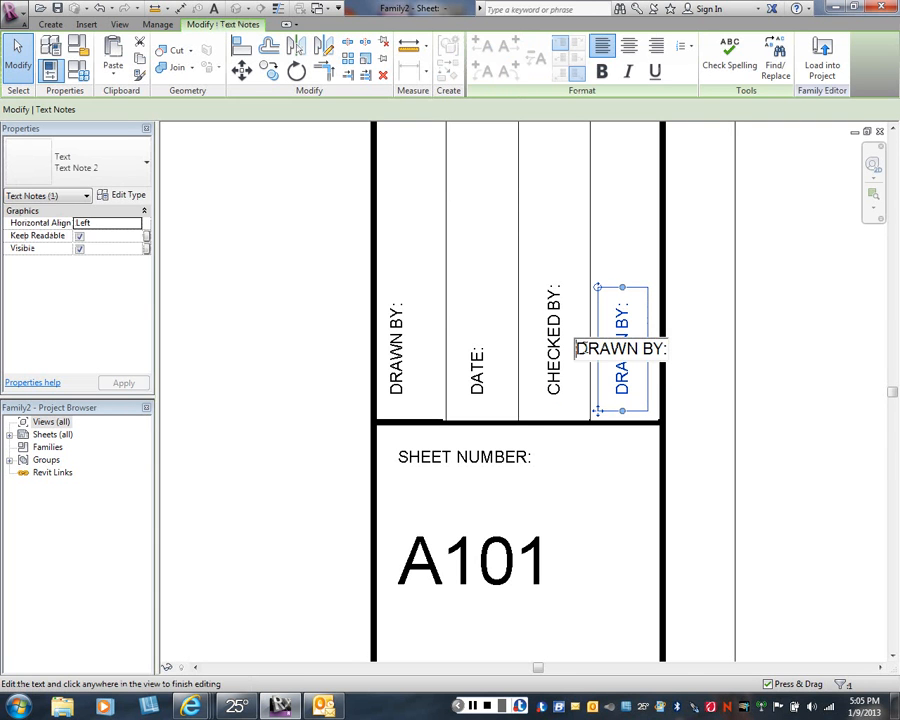
pyautogui.moveTo(587, 348); pyautogui.dragTo(668, 349)
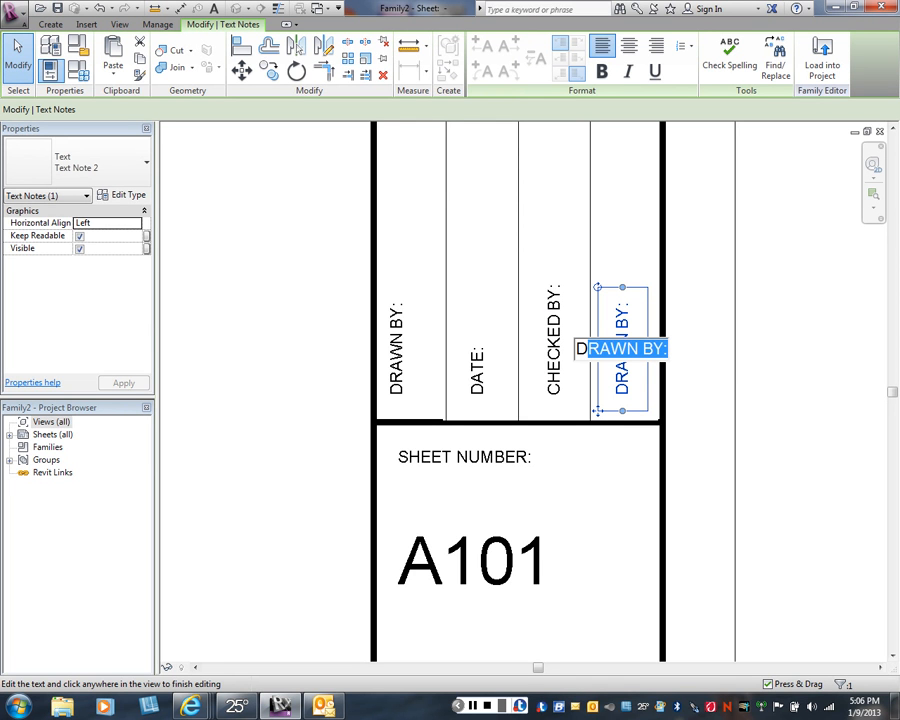
pyautogui.write('A')
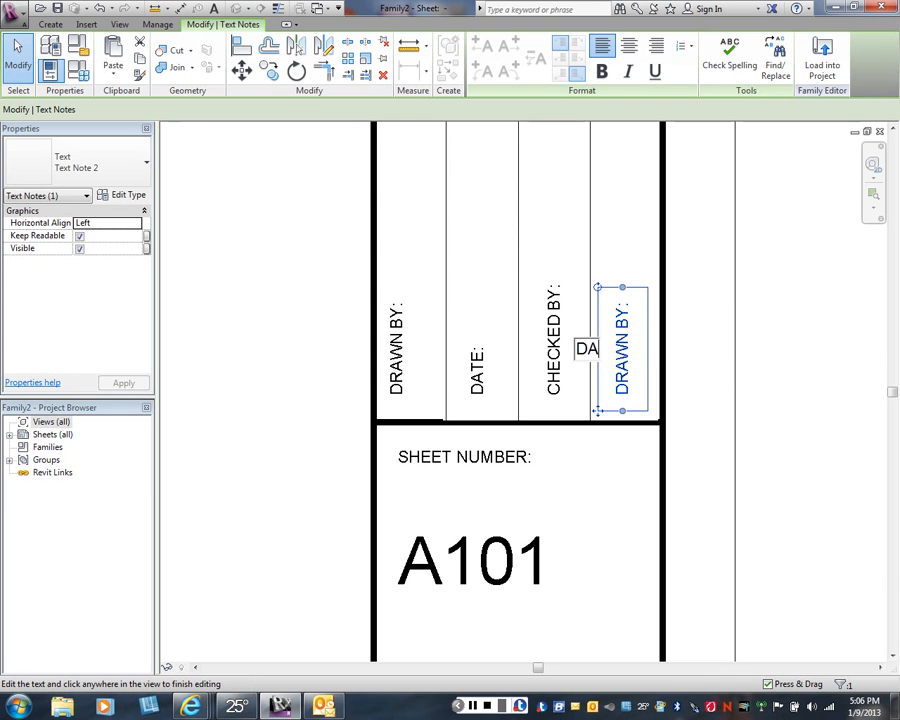
pyautogui.write('TE:')
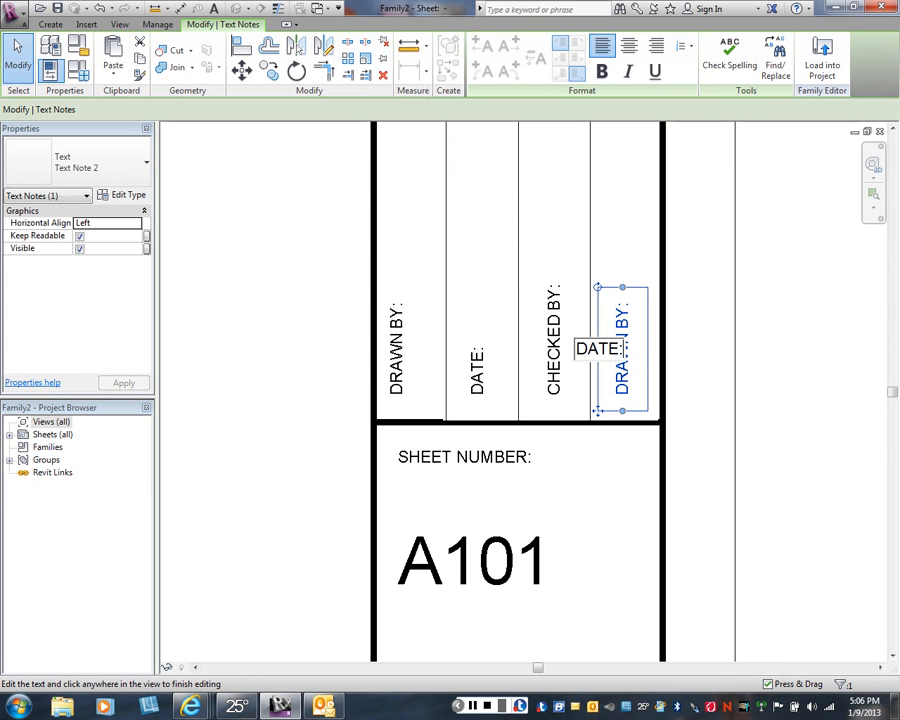
pyautogui.hotkey('ctrl', 'a')
pyautogui.press('Escape')
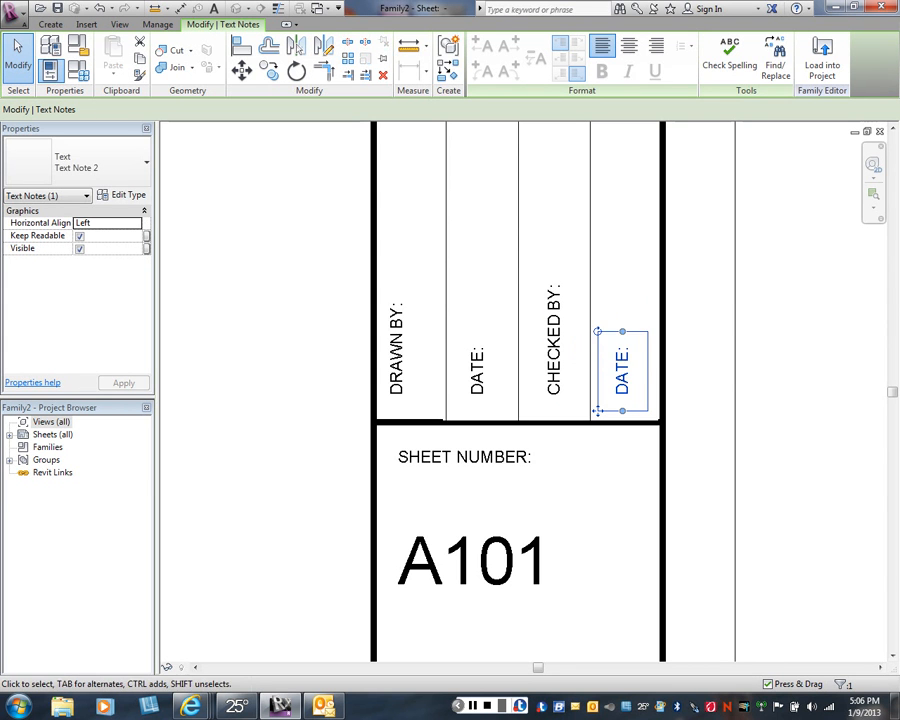
pyautogui.press('Escape')
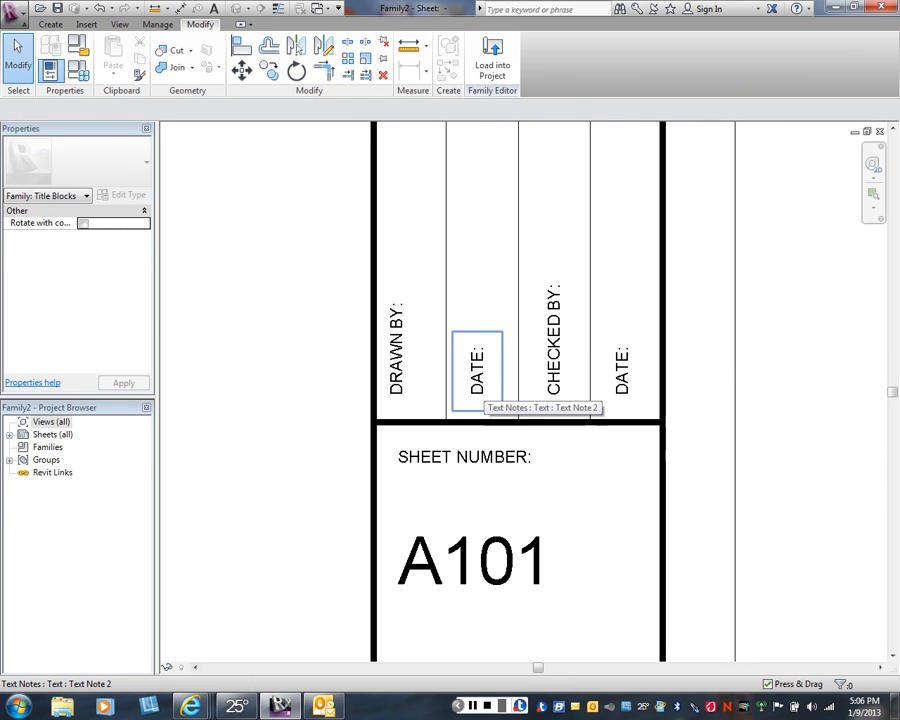
# Place a new label in the blank drawing area beside the title block's vertical text columns.
pyautogui.moveTo(484, 386); pyautogui.dragTo(484, 383, button='middle')
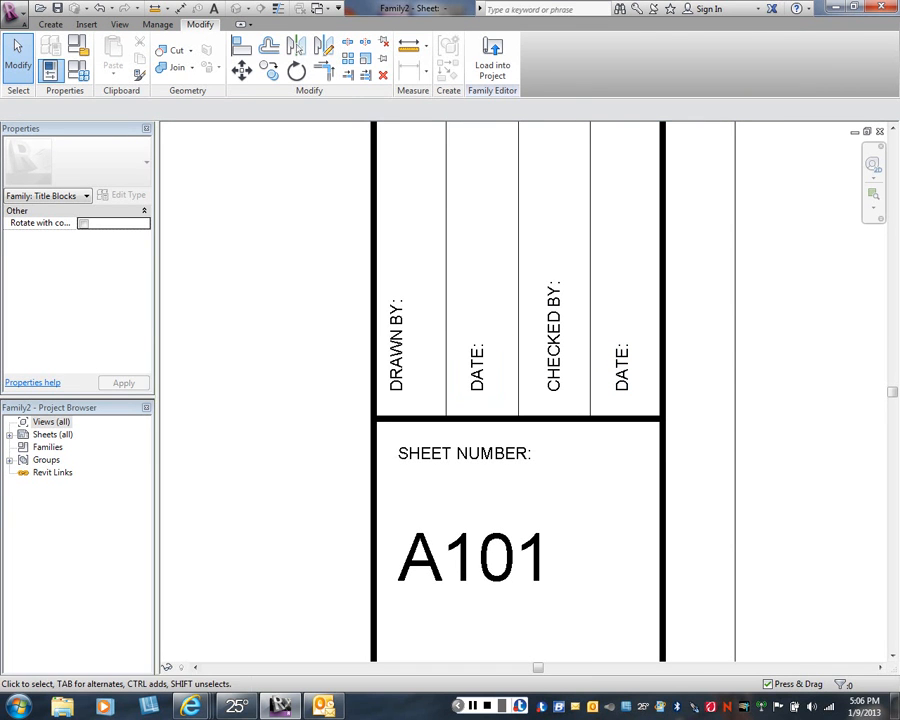
pyautogui.scroll(-3, 608, 355)
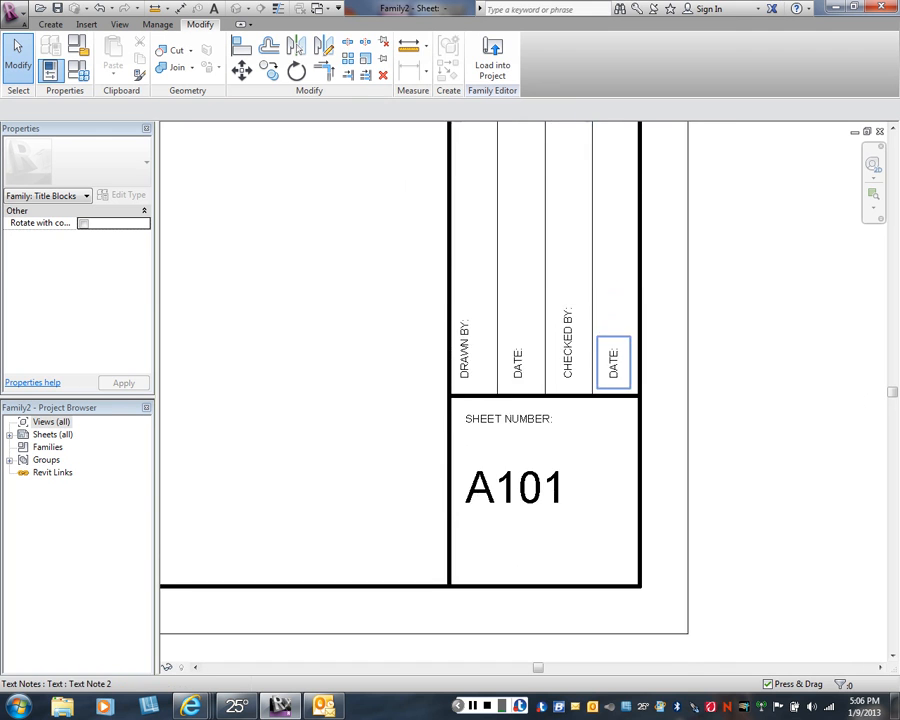
pyautogui.moveTo(613, 360); pyautogui.dragTo(621, 445, button='middle')
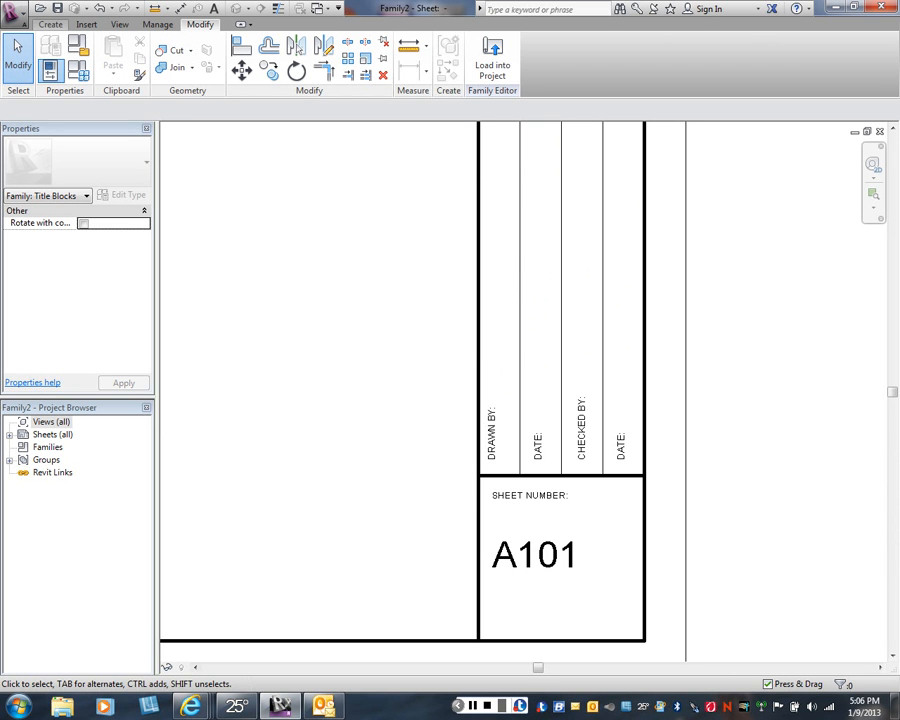
pyautogui.click(50, 24)
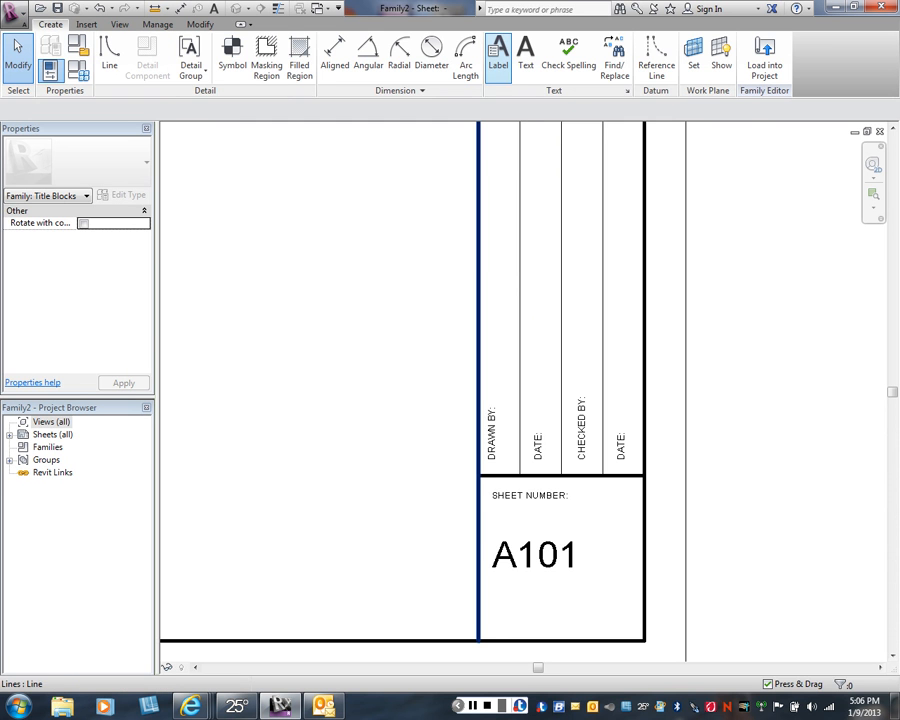
pyautogui.click(498, 58)
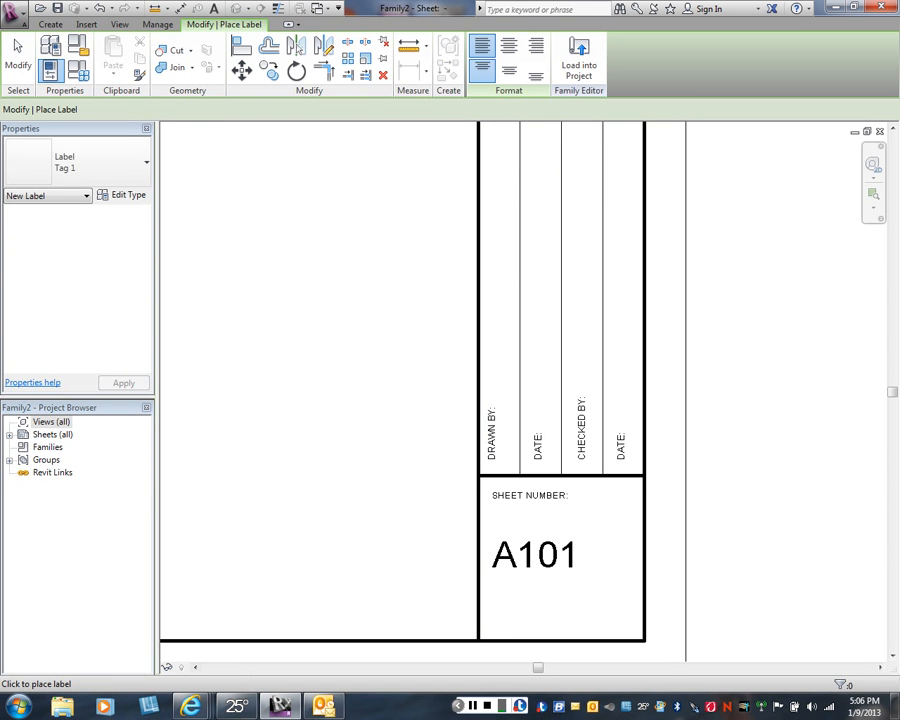
pyautogui.click(388, 322)
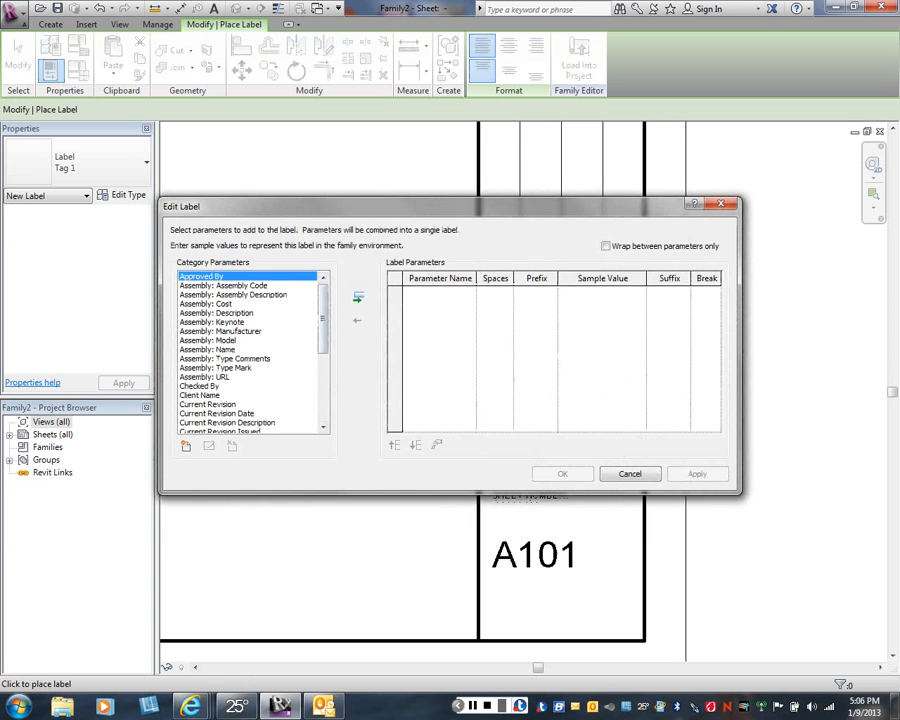
# Add the Drawn By category parameter to the new label and accept the label definition.
pyautogui.scroll(-1, 250, 350)
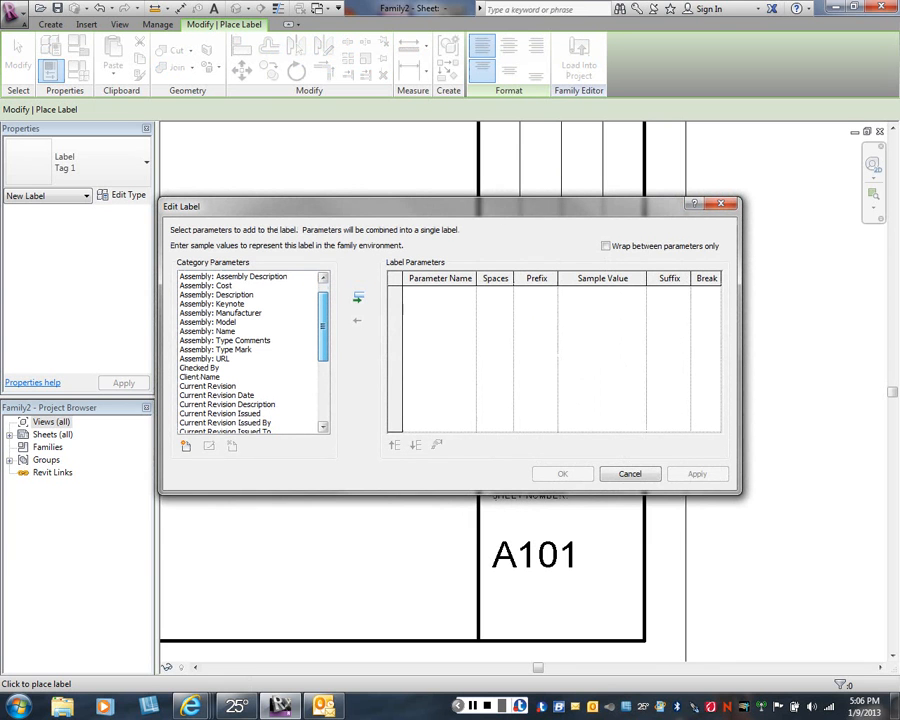
pyautogui.scroll(-1, 250, 350)
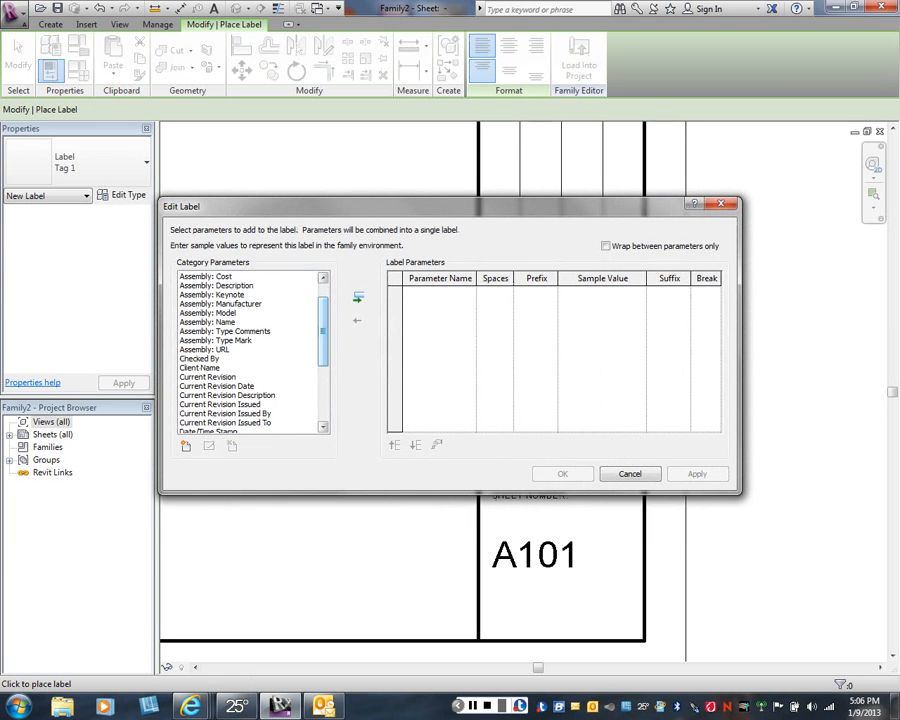
pyautogui.scroll(-1, 250, 350)
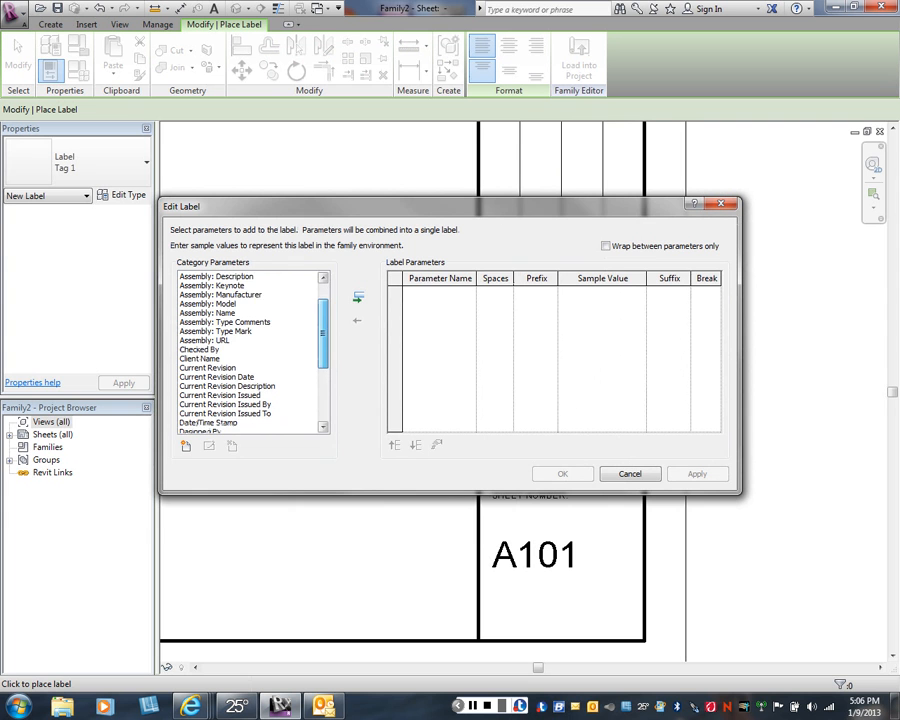
pyautogui.scroll(-3, 250, 350)
pyautogui.scroll(-3, 250, 350)
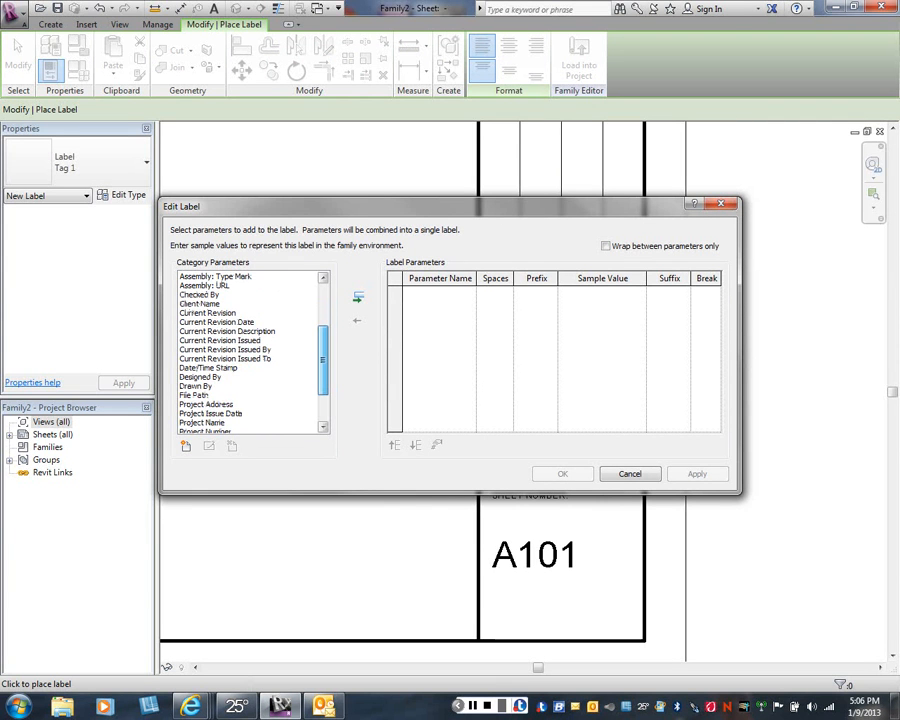
pyautogui.click(196, 386)
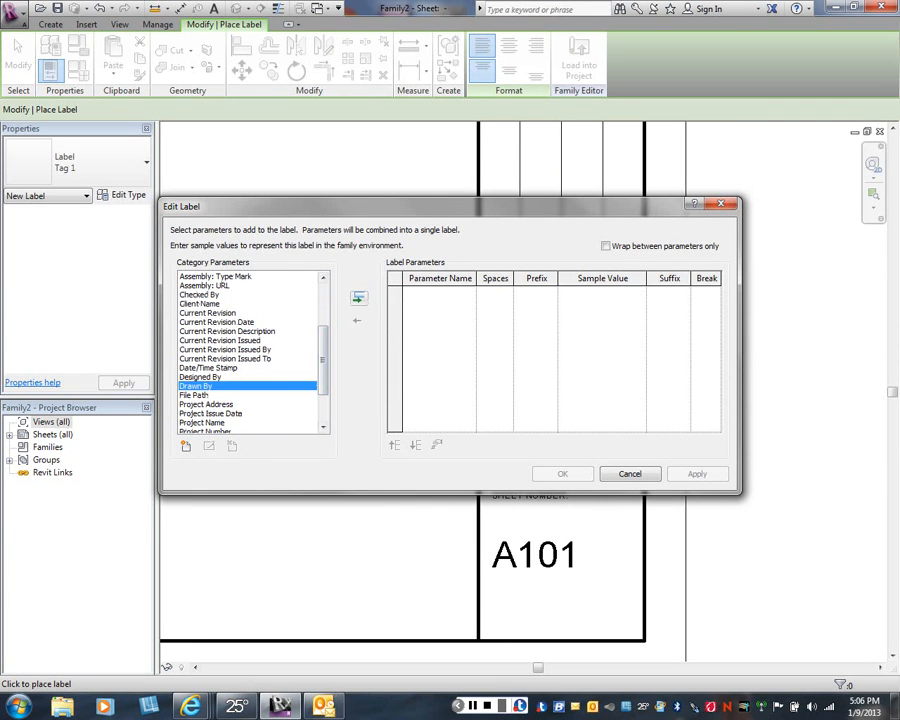
pyautogui.click(358, 297)
pyautogui.click(697, 474)
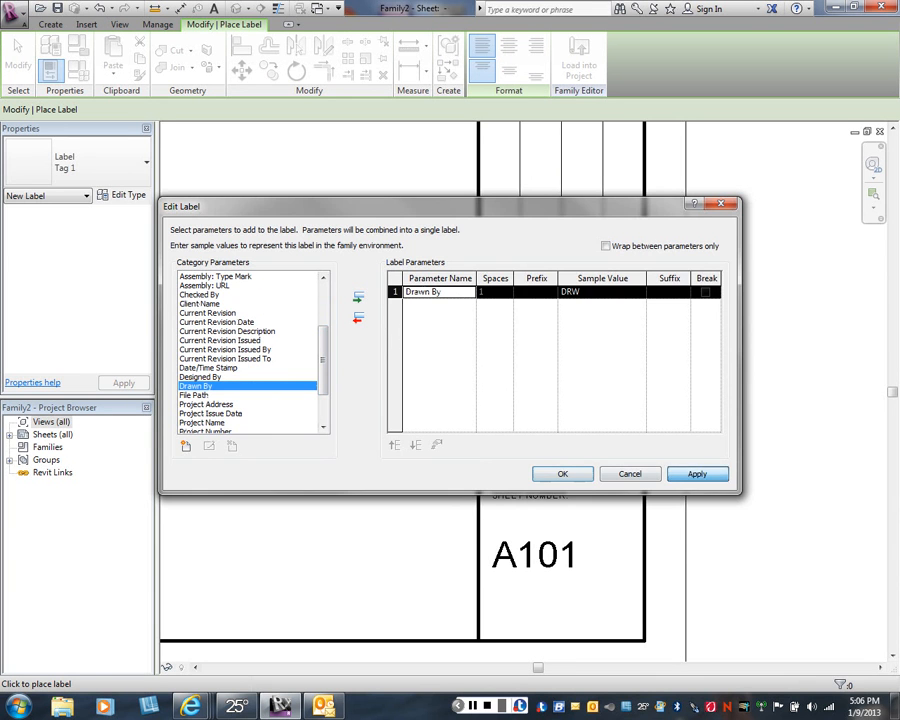
pyautogui.click(563, 474)
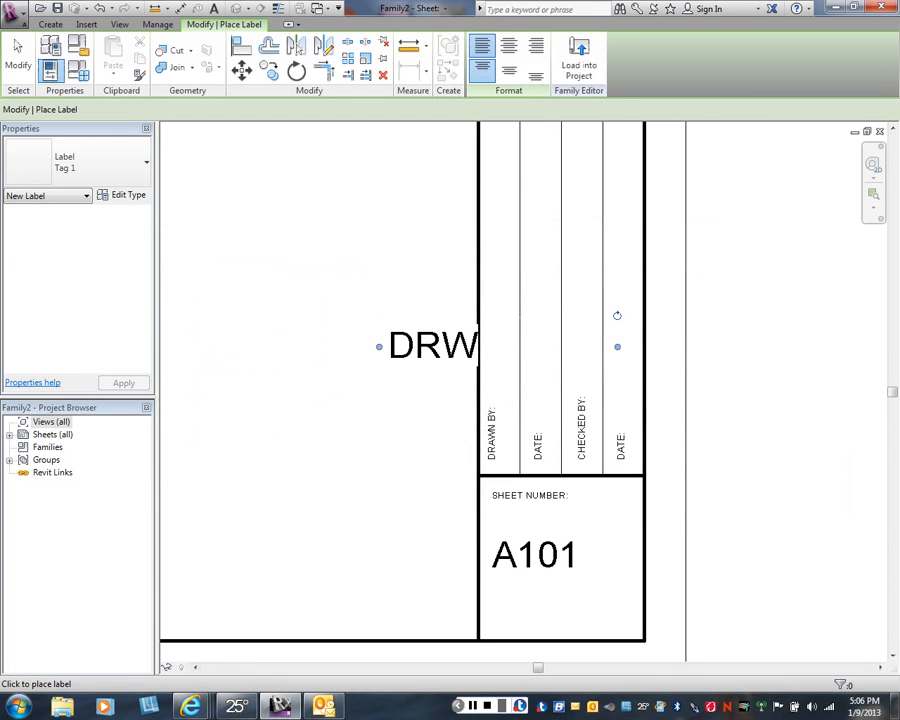
# Rotate the DRW label to read vertically and position it in the first column just above the DRAWN BY: text.
pyautogui.moveTo(617, 315); pyautogui.dragTo(468, 227)
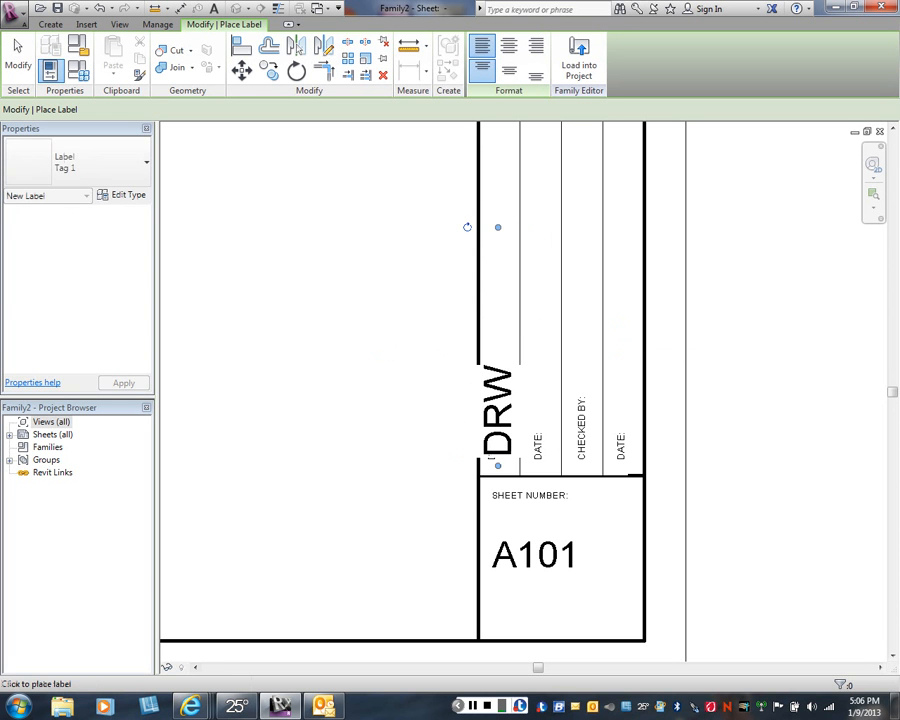
pyautogui.click(376, 356)
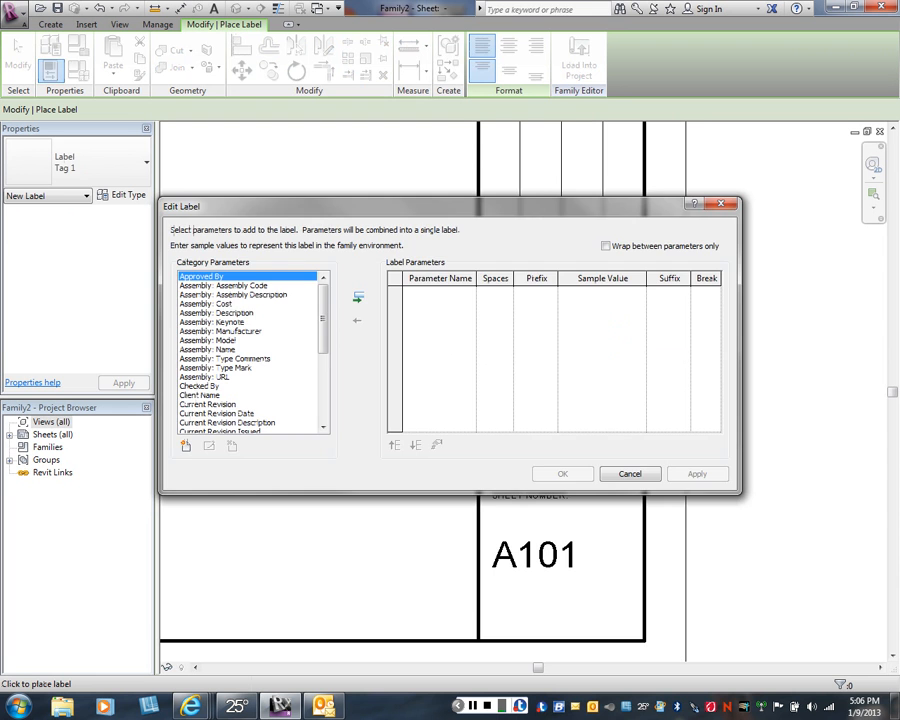
pyautogui.press('Escape')
pyautogui.rightClick(395, 401)
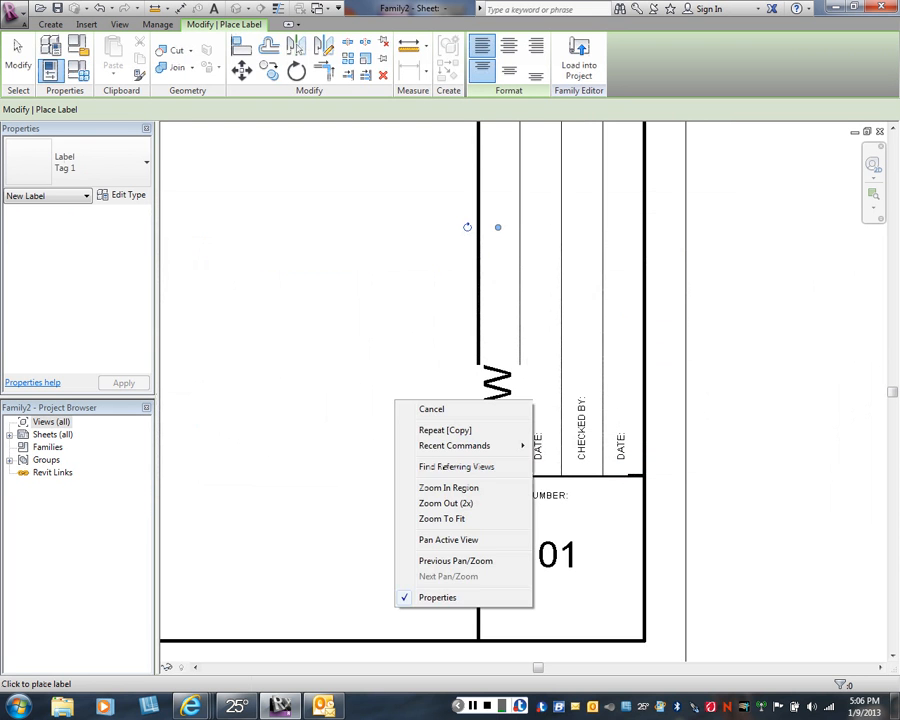
pyautogui.click(425, 409)
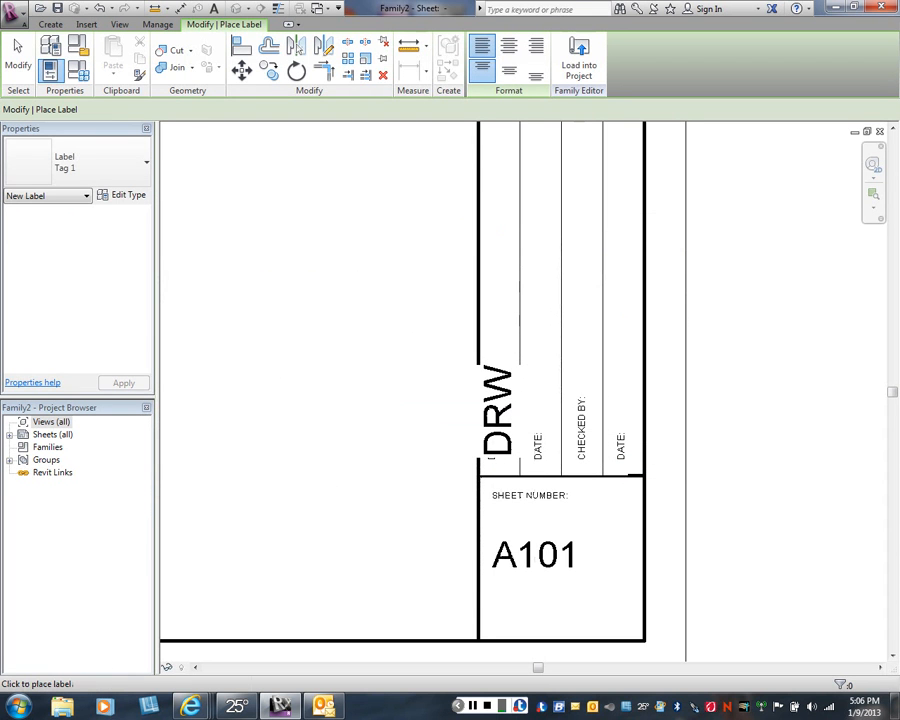
pyautogui.rightClick(374, 405)
pyautogui.click(403, 413)
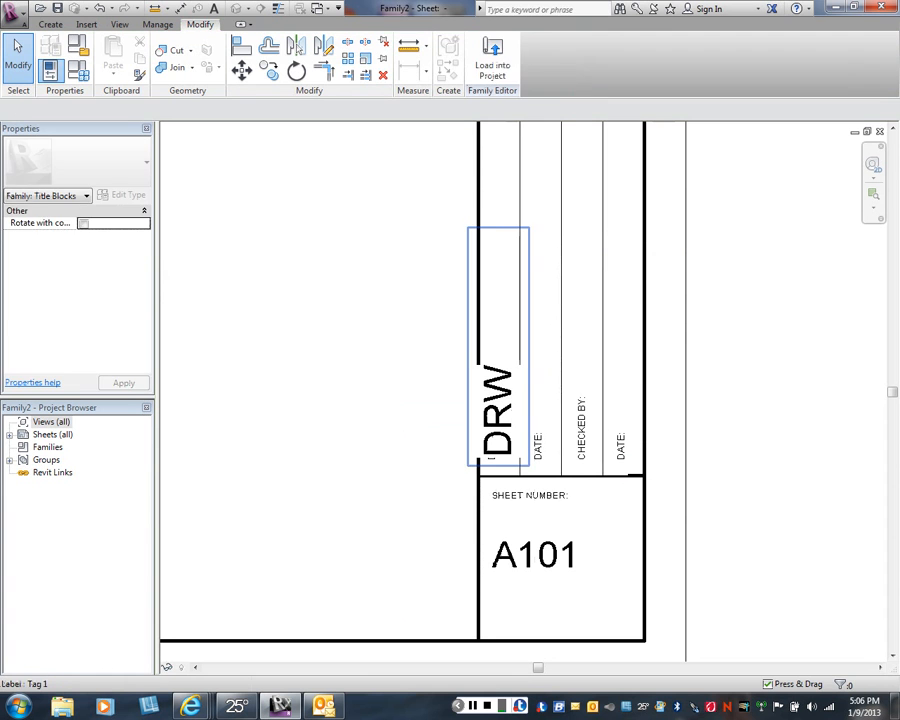
pyautogui.moveTo(497, 420); pyautogui.dragTo(501, 350)
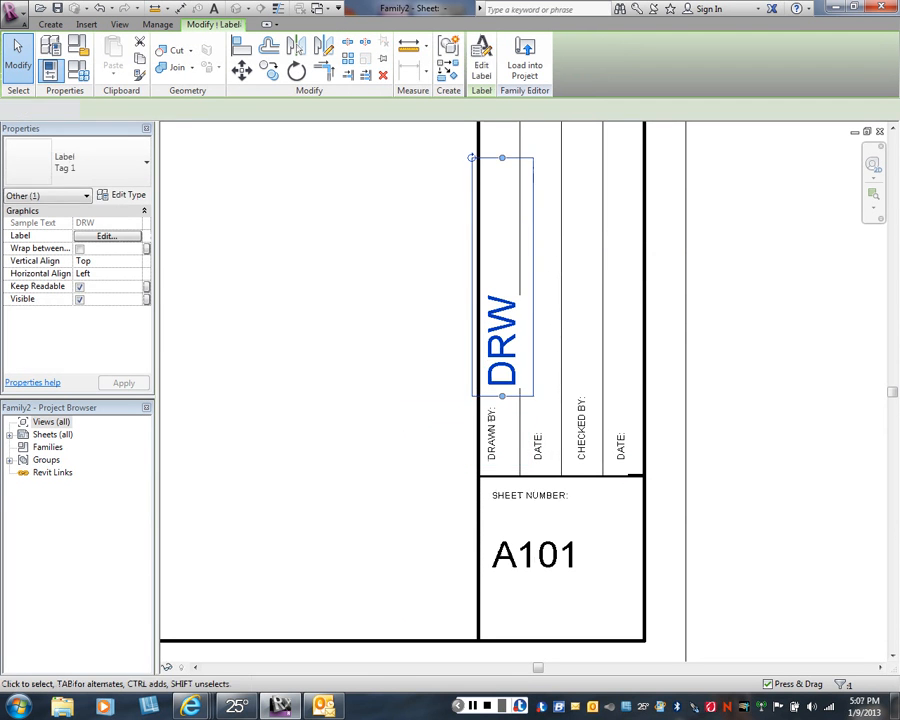
pyautogui.press('Escape')
# Check the label types available for the vertical DRW label and open the type properties of Tag 1.
pyautogui.scroll(1, 505, 372)
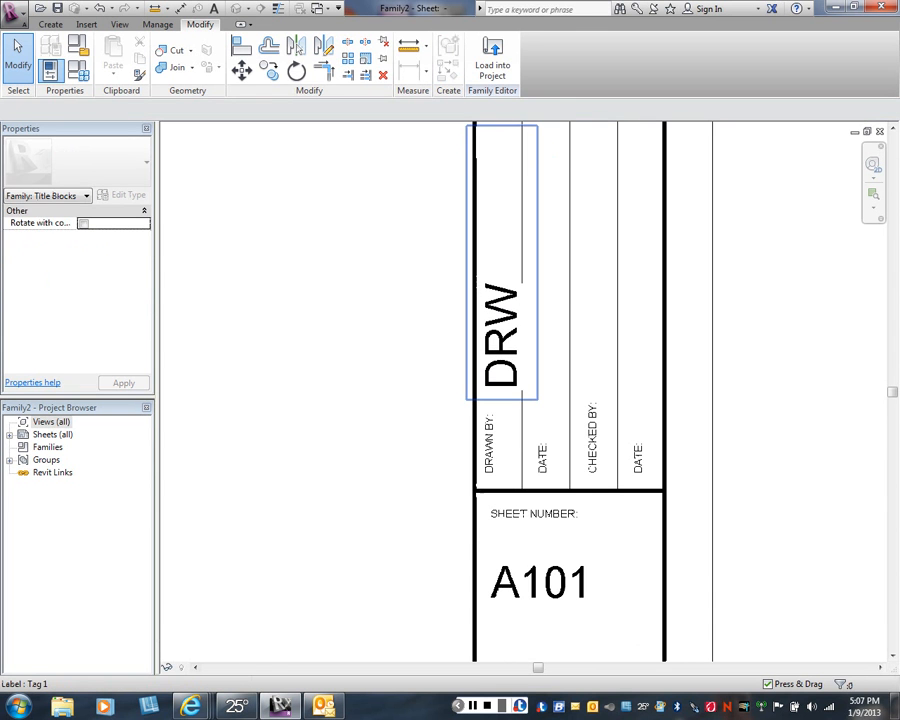
pyautogui.click(503, 366)
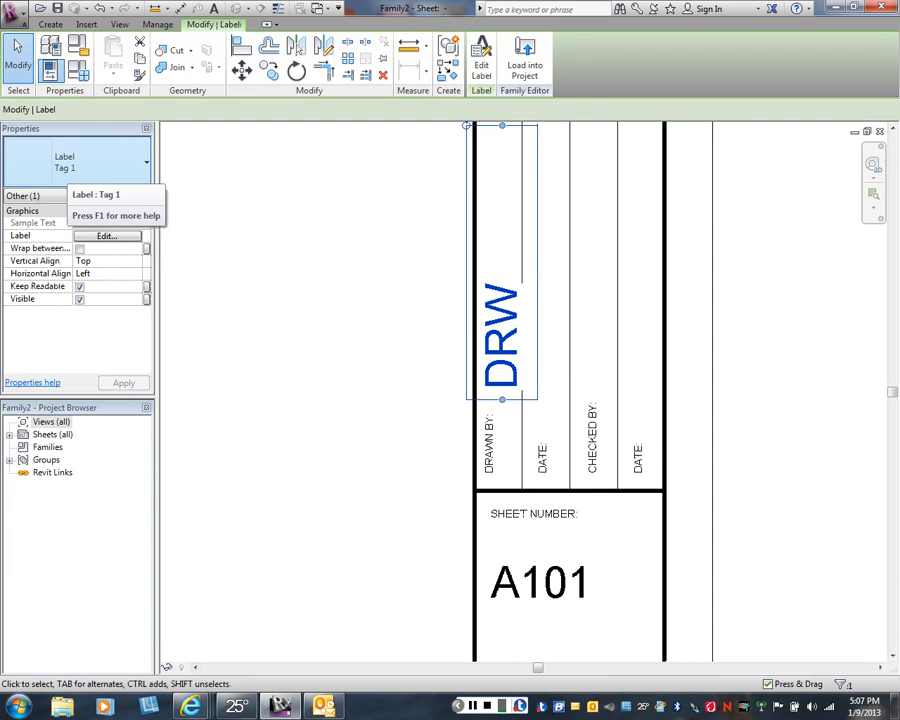
pyautogui.click(90, 162)
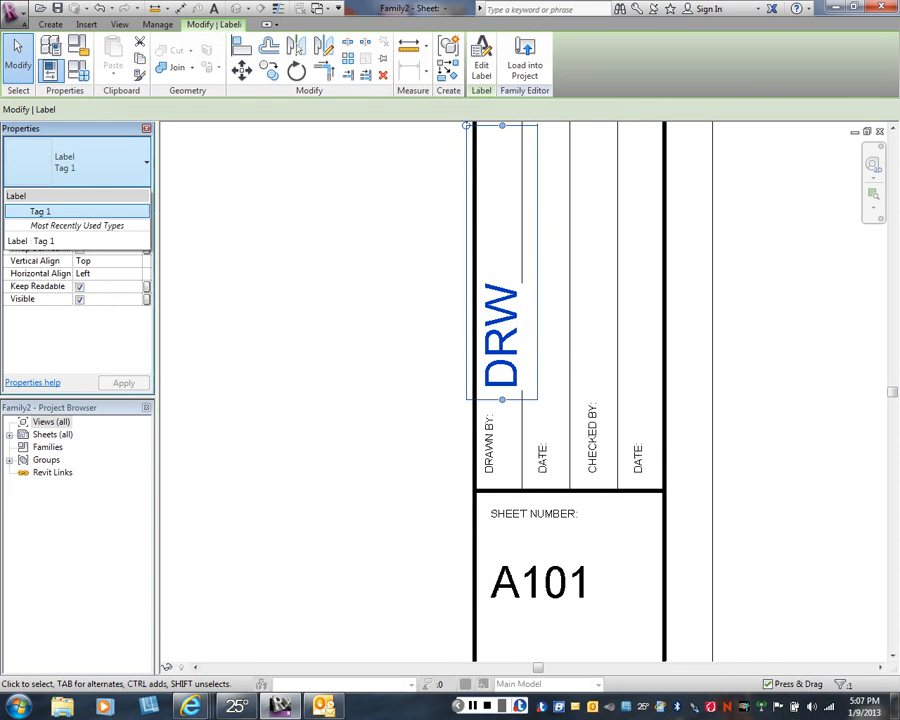
pyautogui.click(40, 211)
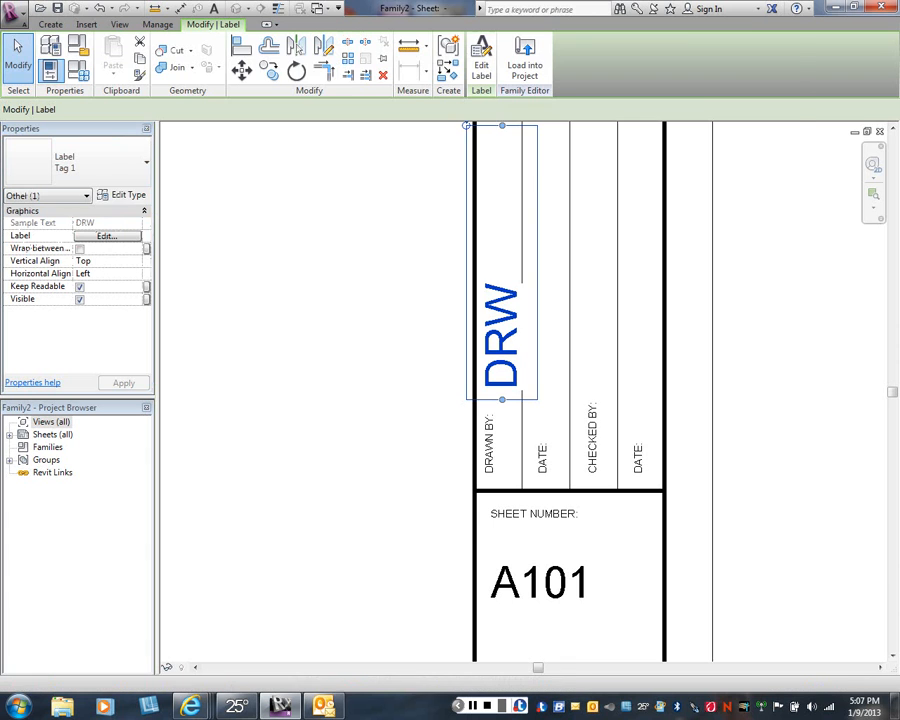
pyautogui.click(125, 195)
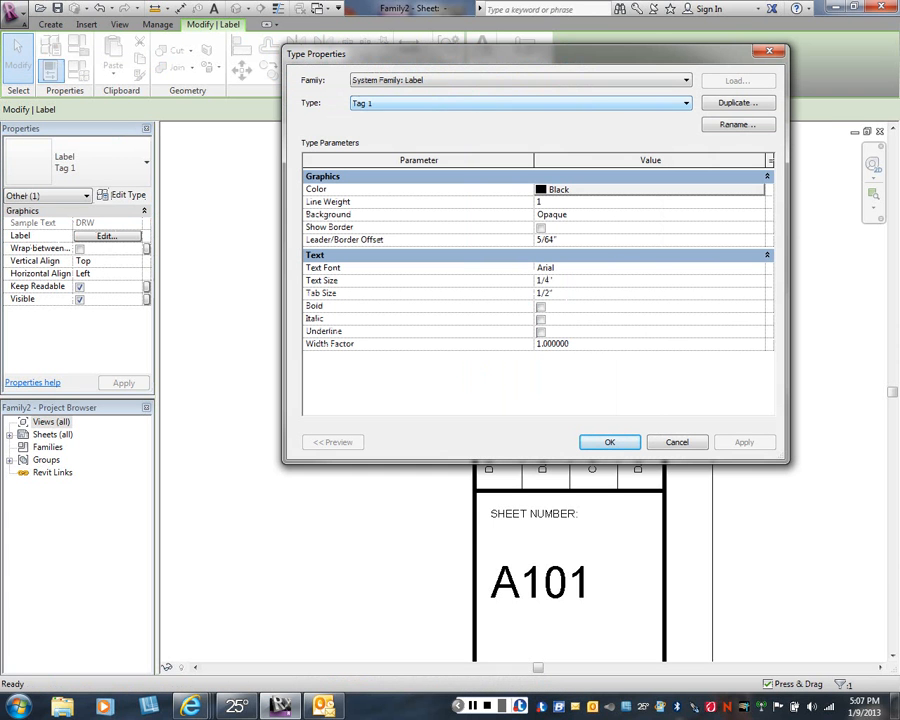
pyautogui.click(686, 103)
pyautogui.click(686, 103)
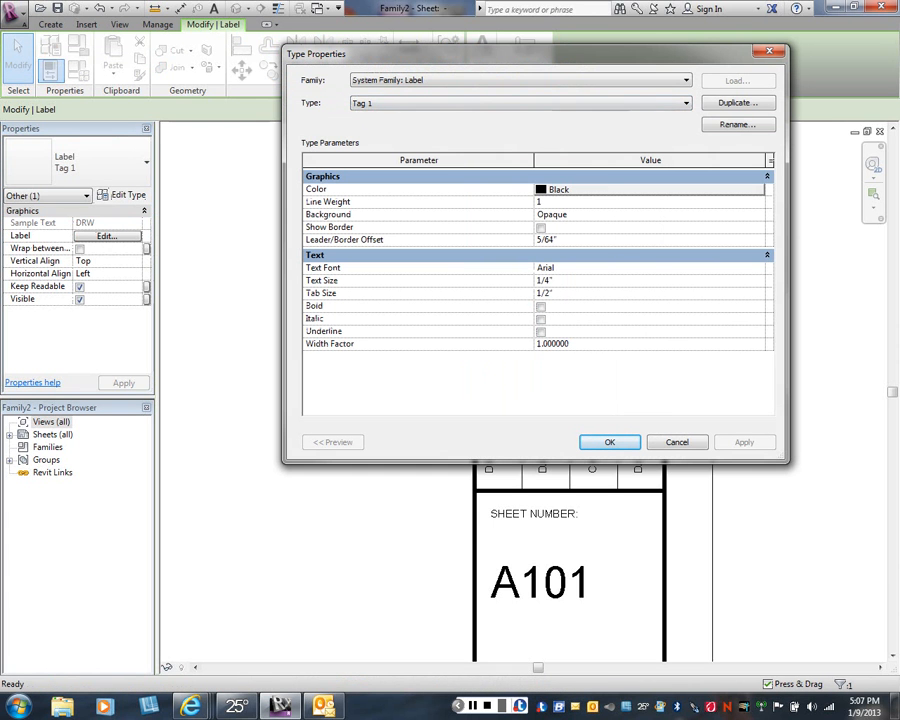
# Duplicate the label type as Tag 2 and set its text size to 1/8".
pyautogui.click(738, 102)
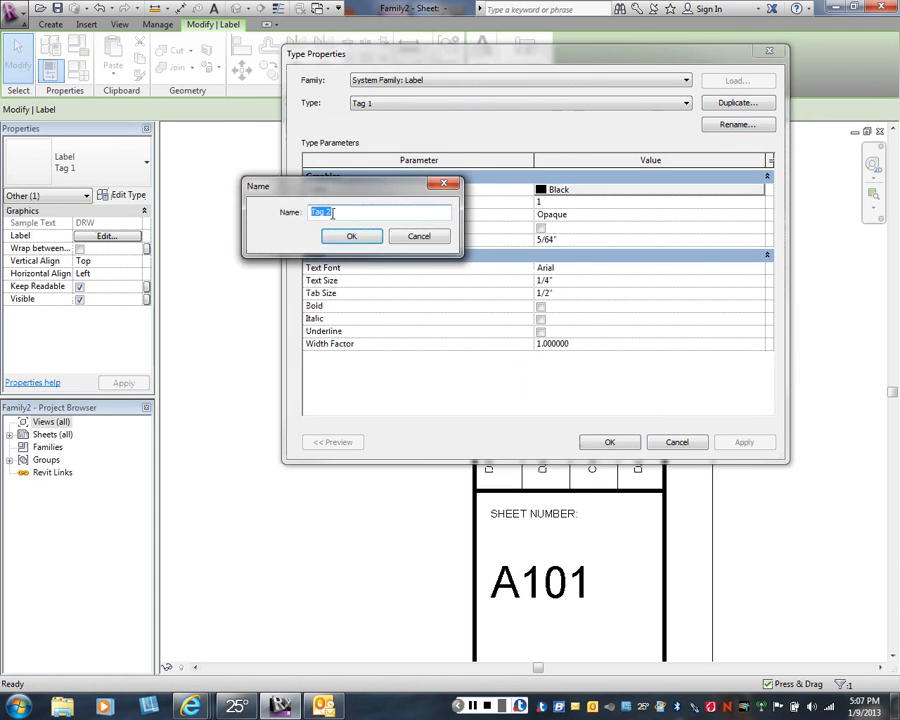
pyautogui.press('Return')
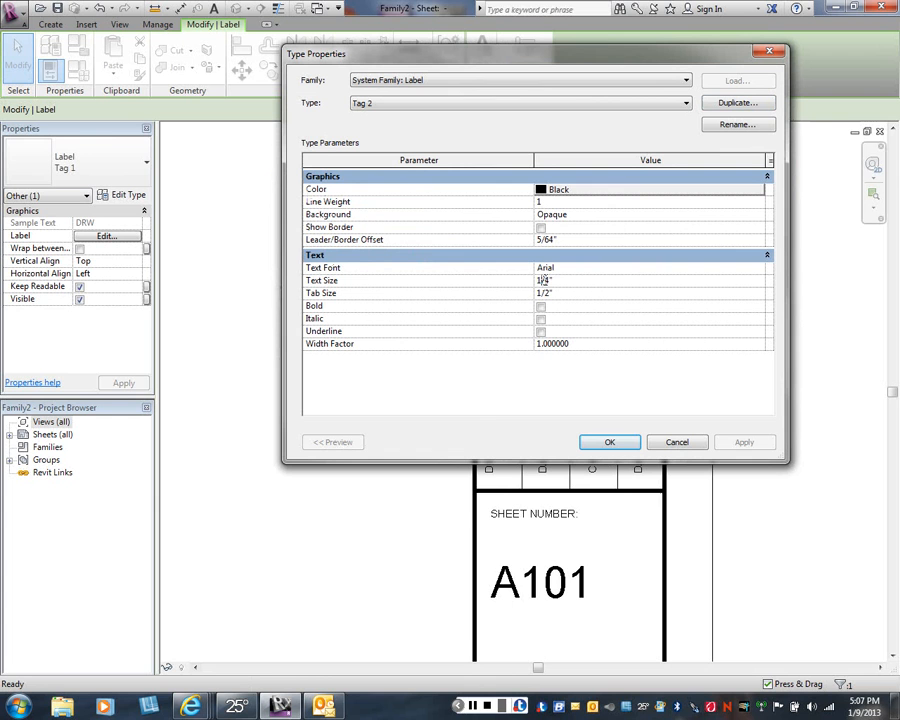
pyautogui.write('8"')
pyautogui.click(610, 442)
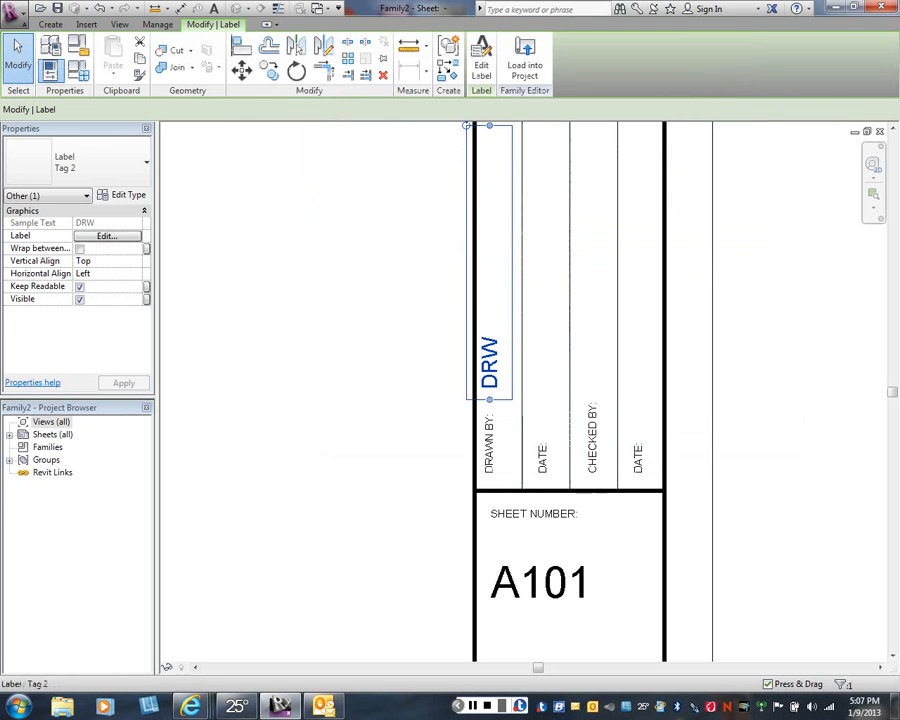
# Move the DRW label sideways so it sits centred in the DRAWN BY column.
pyautogui.click(428, 395)
pyautogui.scroll(1, 492, 380)
pyautogui.scroll(1, 495, 378)
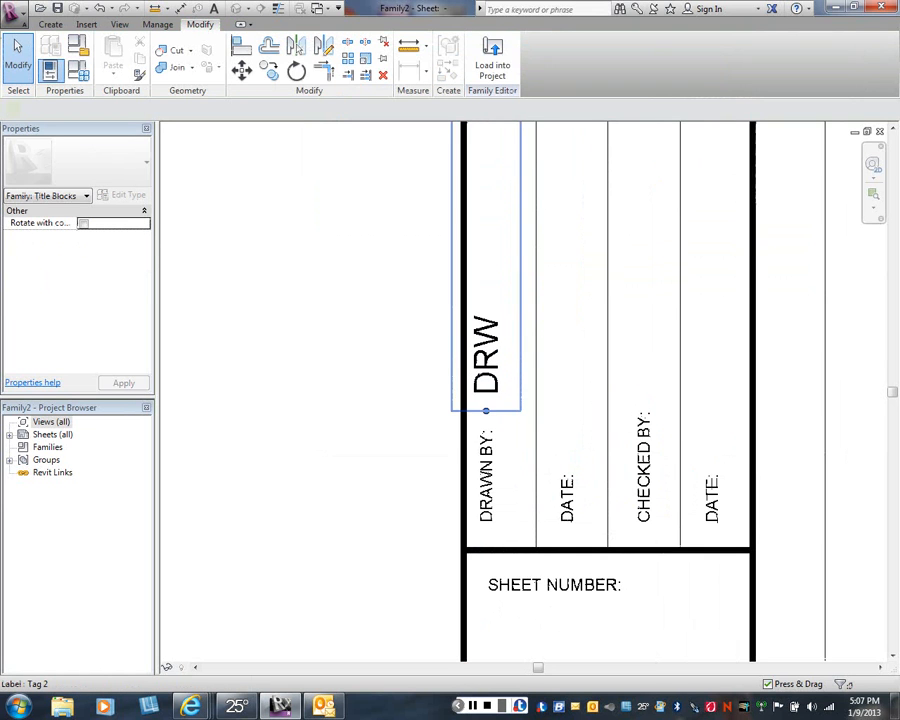
pyautogui.moveTo(495, 378); pyautogui.dragTo(511, 378)
pyautogui.press('Escape')
pyautogui.scroll(-2, 364, 392)
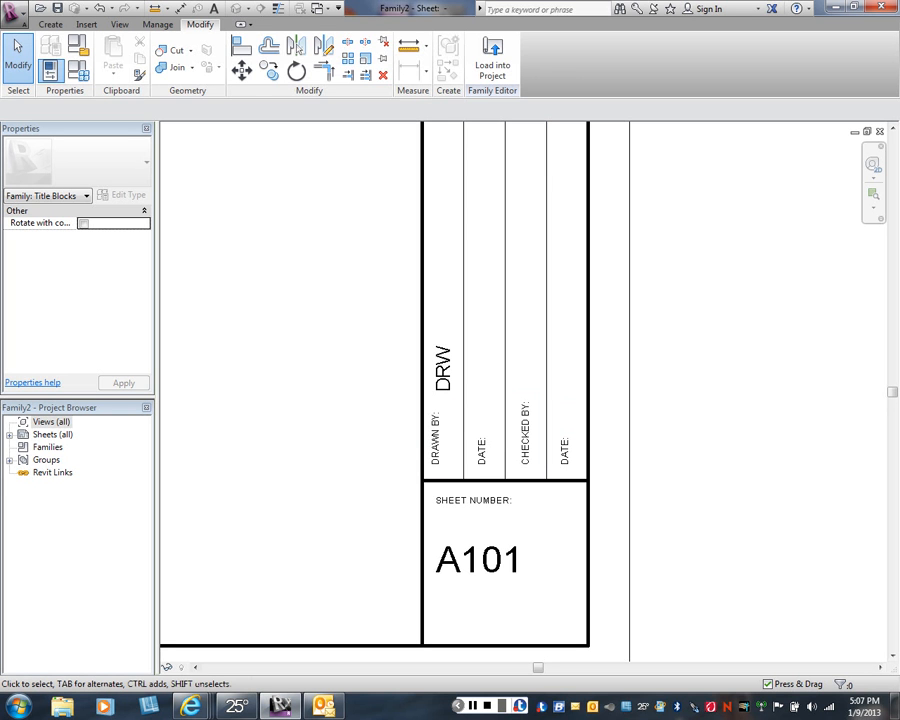
# Place a label with the Sheet Issue Date parameter in the sheet area beside the title block columns.
pyautogui.click(50, 24)
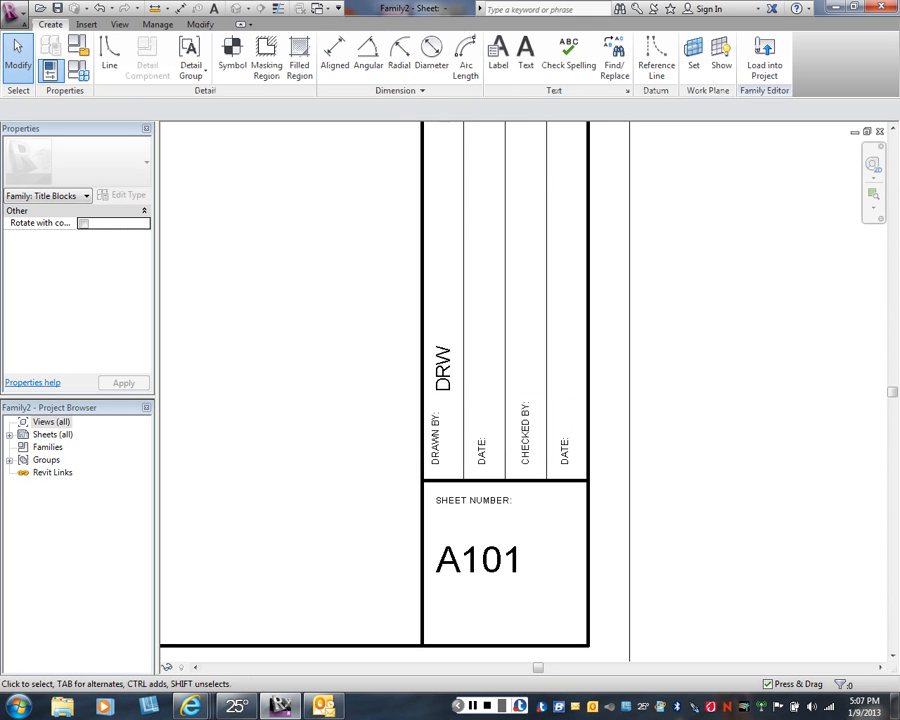
pyautogui.click(498, 52)
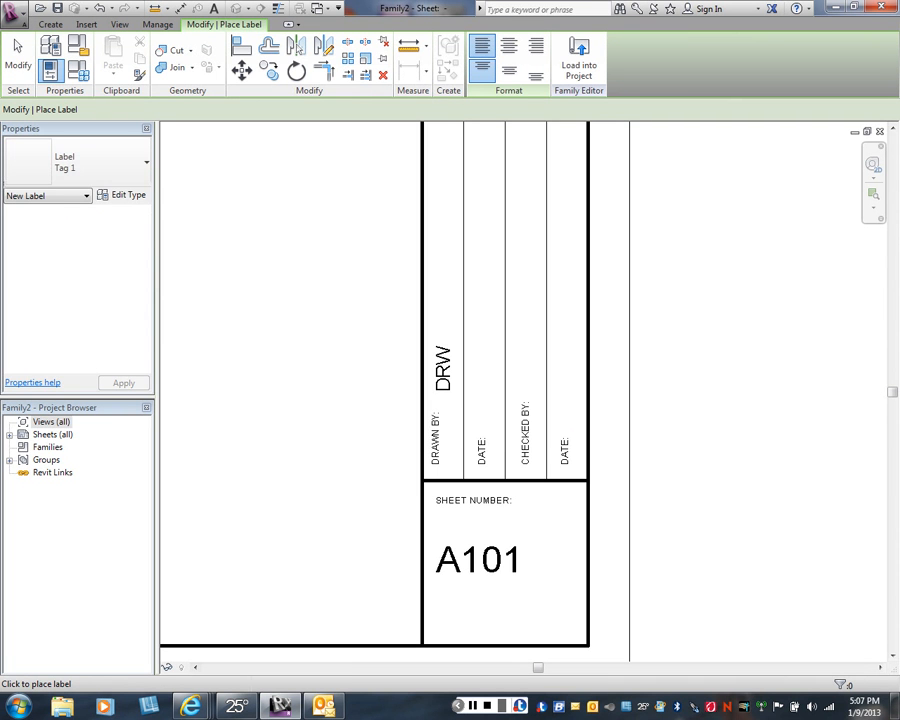
pyautogui.click(193, 229)
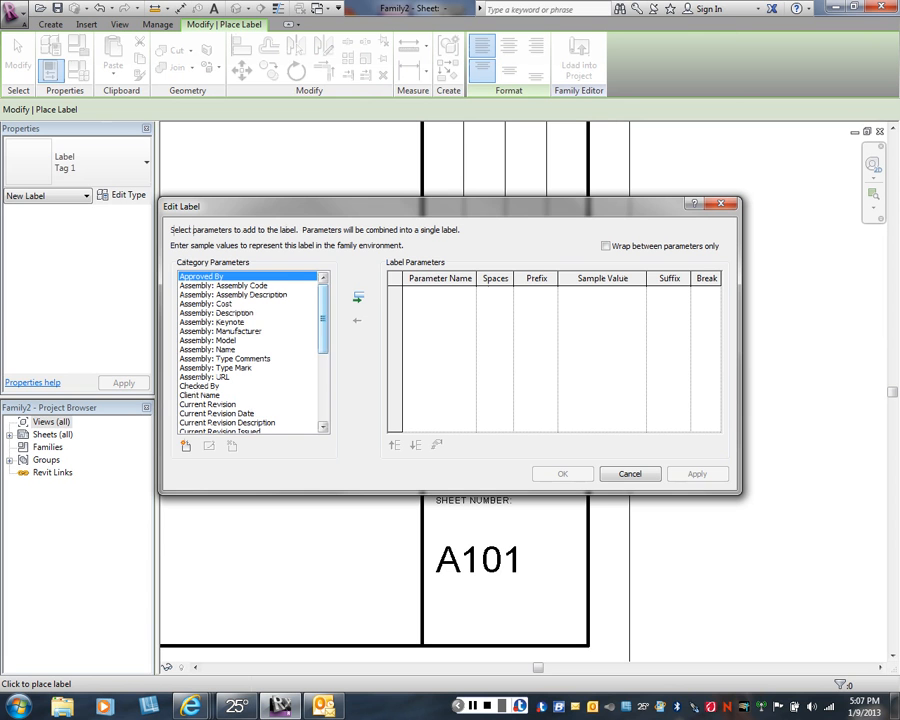
pyautogui.scroll(-4, 253, 350)
pyautogui.scroll(-1, 253, 350)
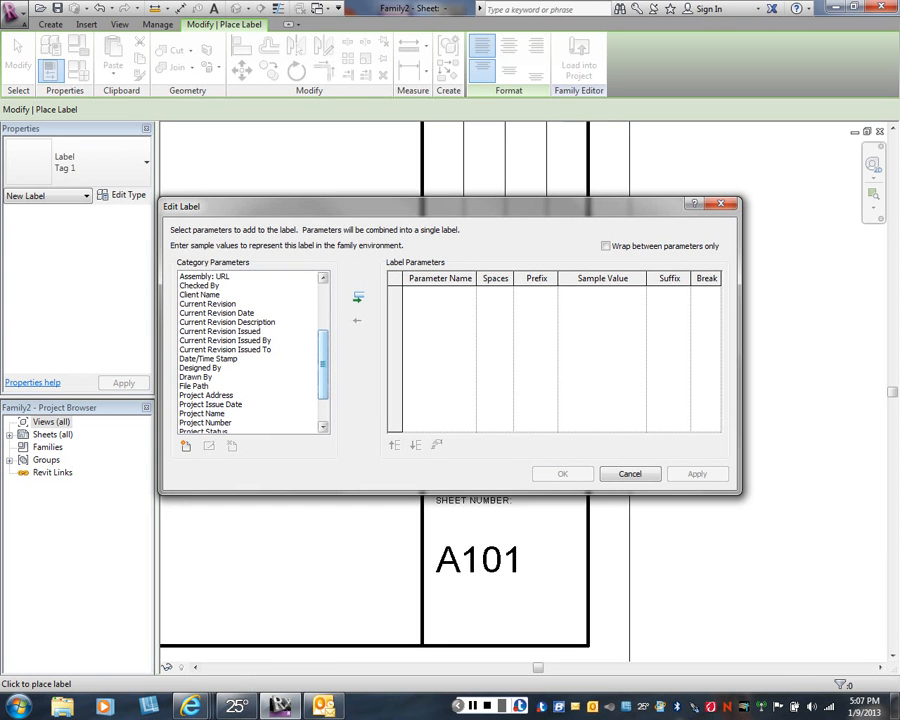
pyautogui.moveTo(323, 365); pyautogui.dragTo(323, 387)
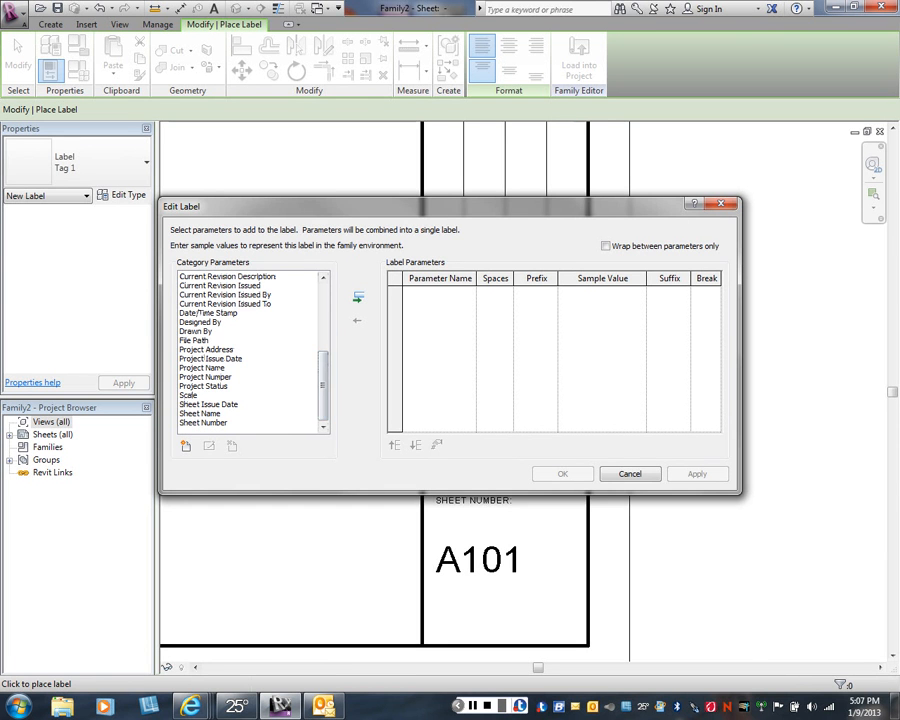
pyautogui.click(209, 404)
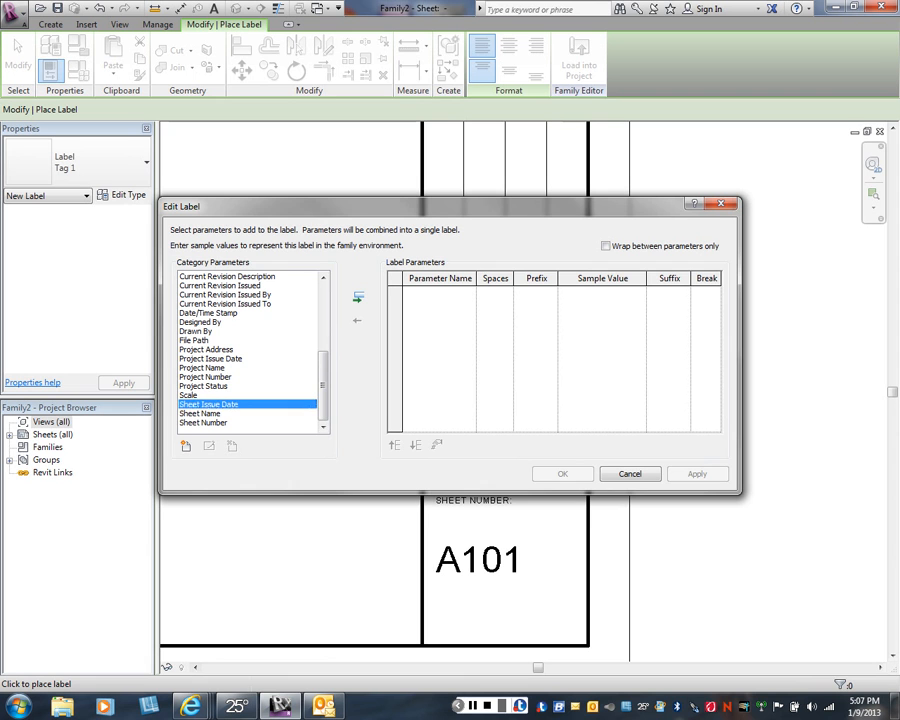
pyautogui.click(358, 297)
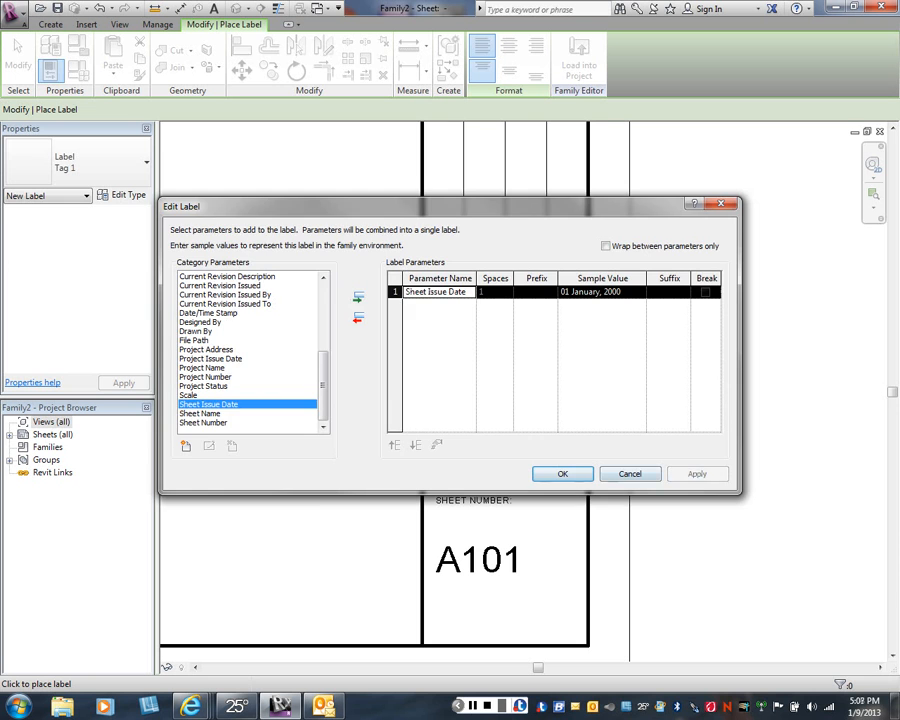
pyautogui.press('Return')
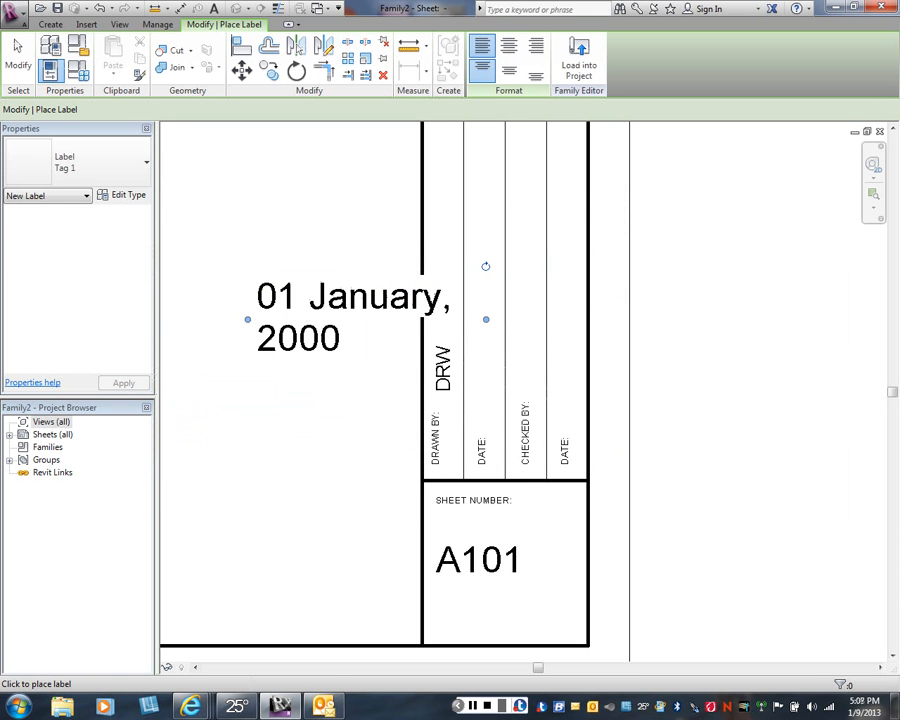
pyautogui.rightClick(297, 368)
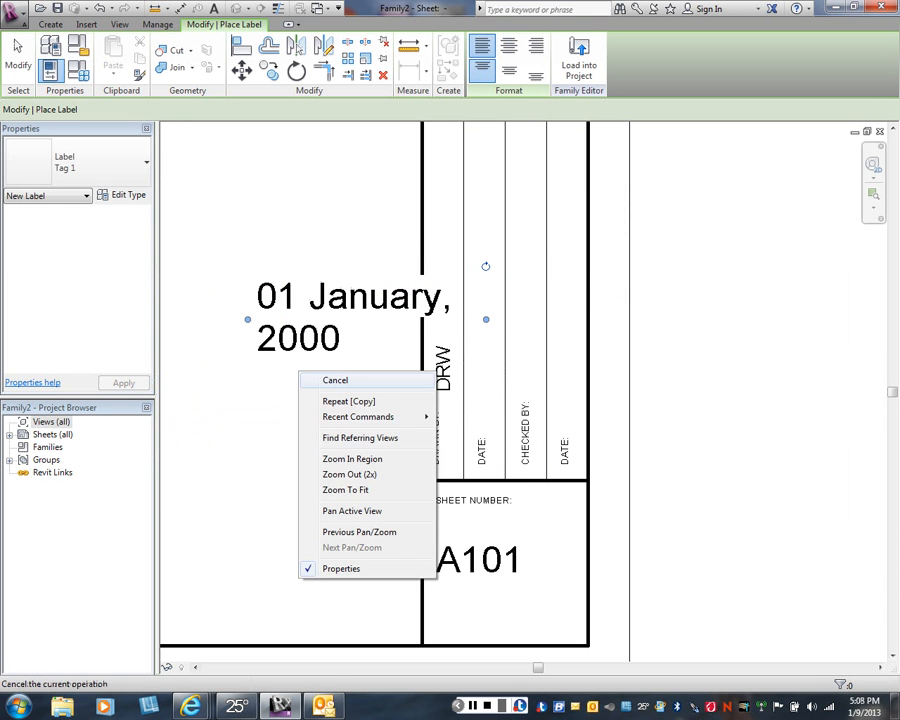
pyautogui.click(330, 377)
pyautogui.press('Escape')
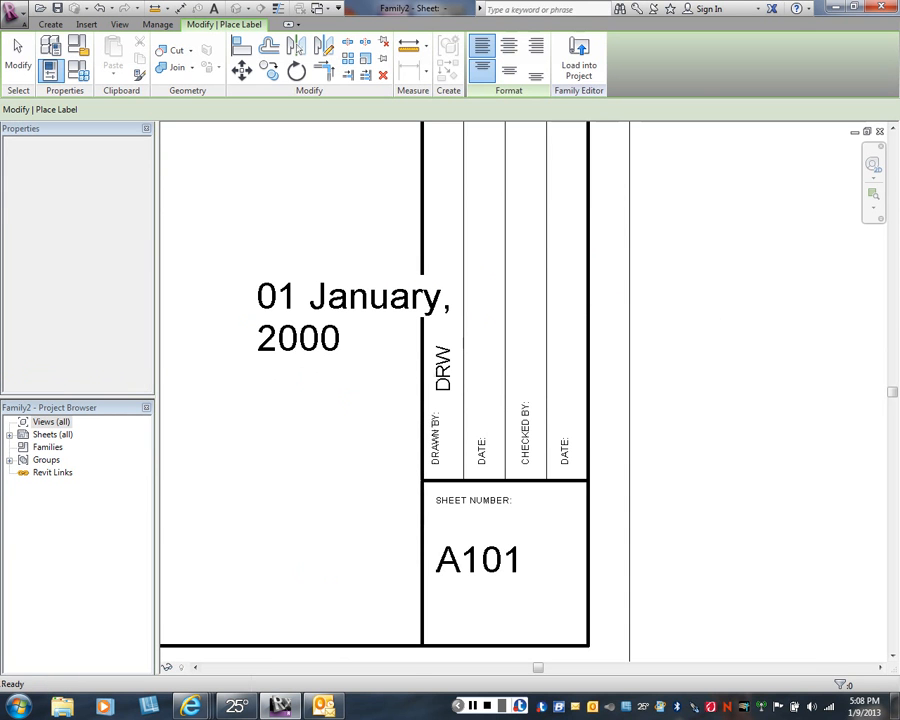
# Change the type of the new sheet issue date label to Tag 2.
pyautogui.click(297, 310)
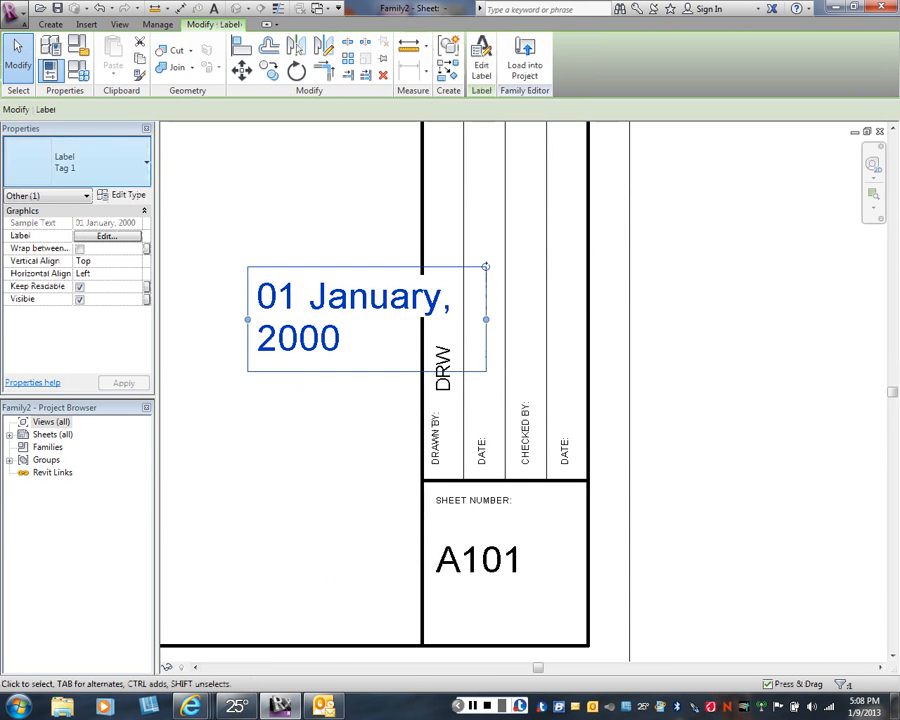
pyautogui.click(90, 163)
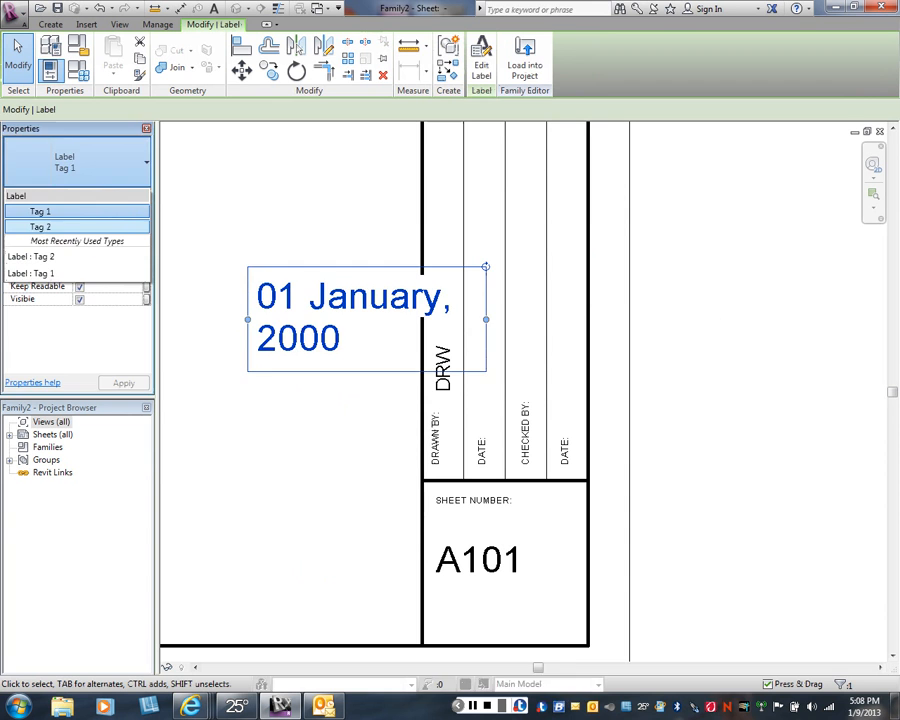
pyautogui.click(40, 227)
pyautogui.press('Escape')
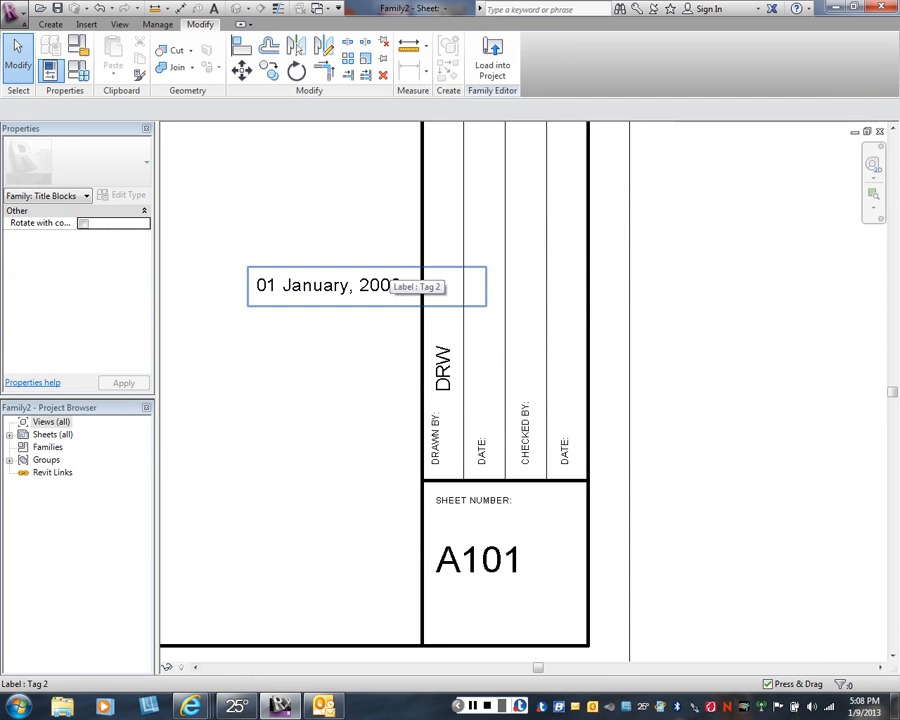
# Rotate the sheet issue date label to vertical and position it in the DATE column next to DRAWN BY.
pyautogui.click(388, 282)
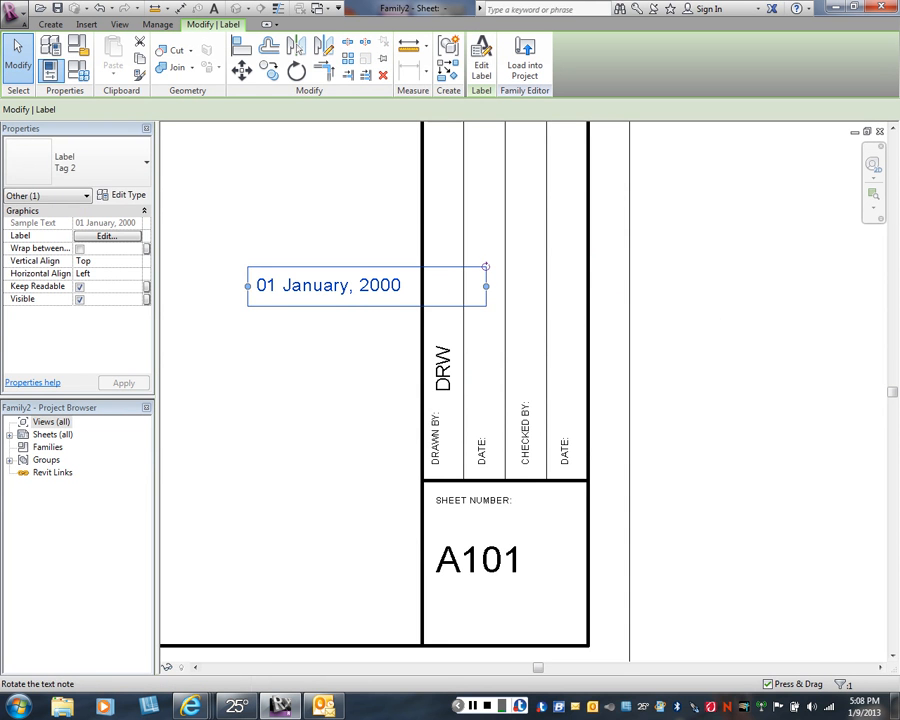
pyautogui.moveTo(485, 267); pyautogui.dragTo(467, 162)
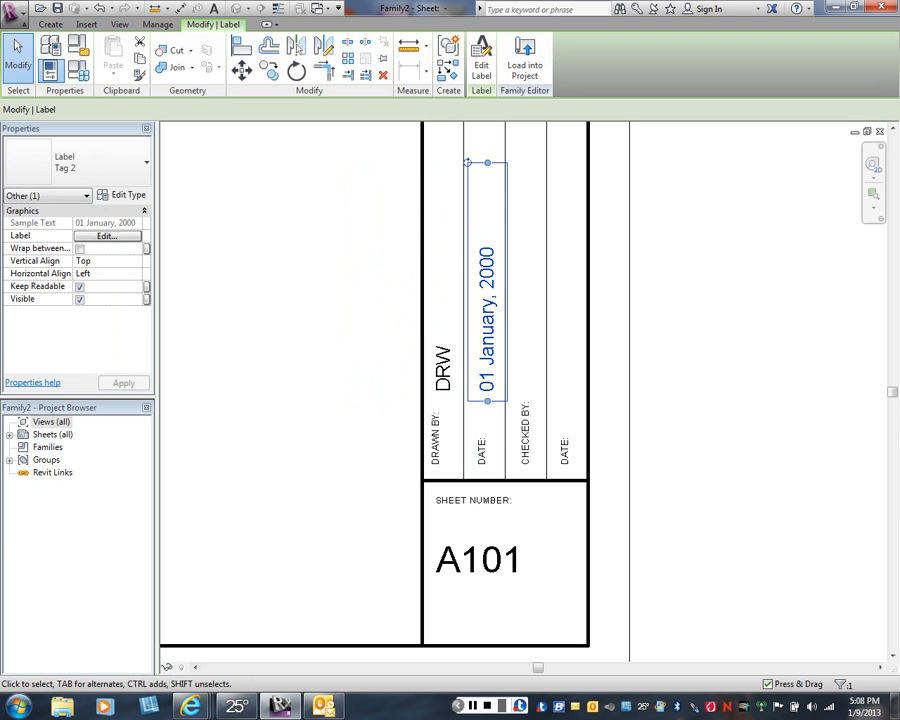
pyautogui.press('Escape')
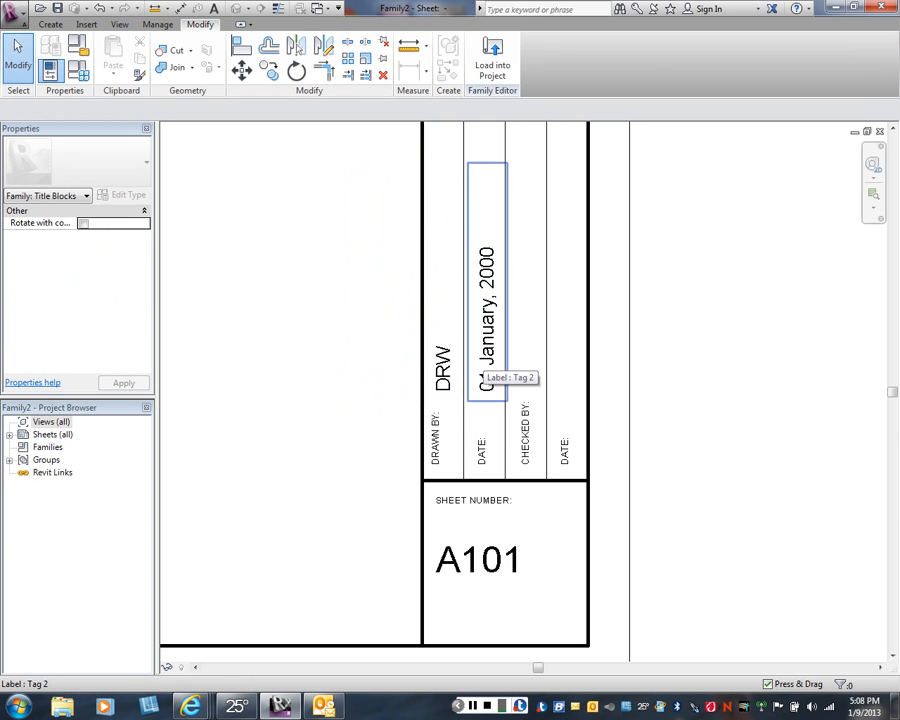
# Copy the vertical date label into the DATE column next to CHECKED BY.
pyautogui.click(482, 381)
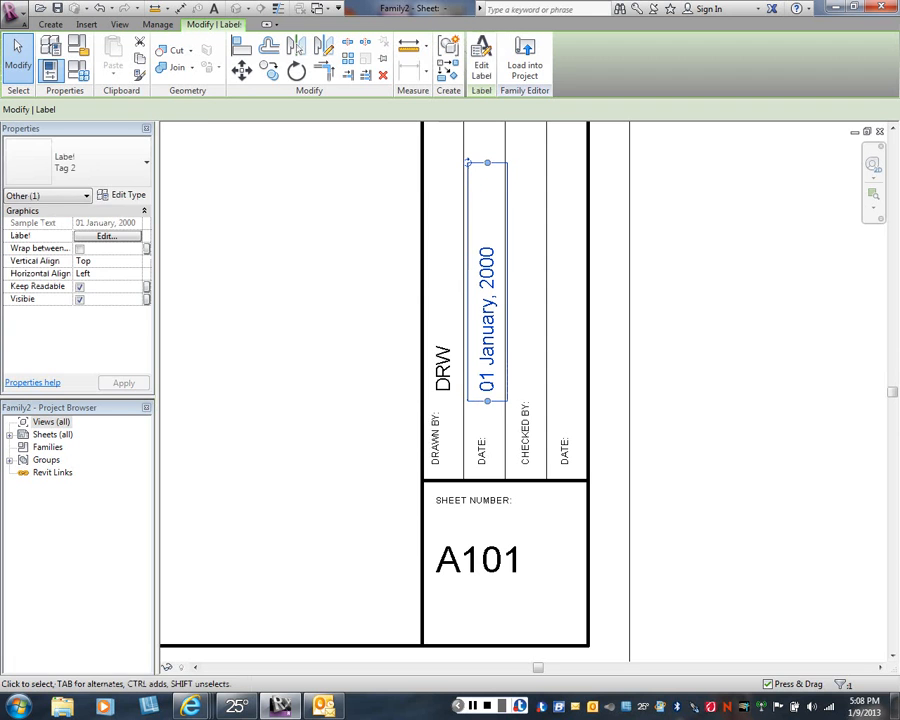
pyautogui.press('m')
pyautogui.press('v')
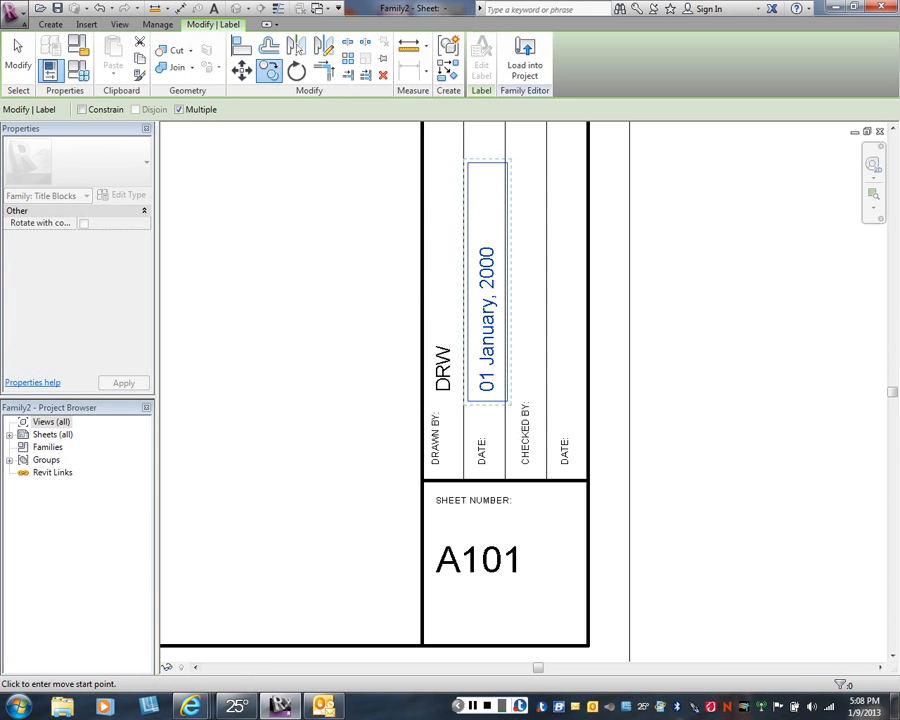
pyautogui.click(512, 368)
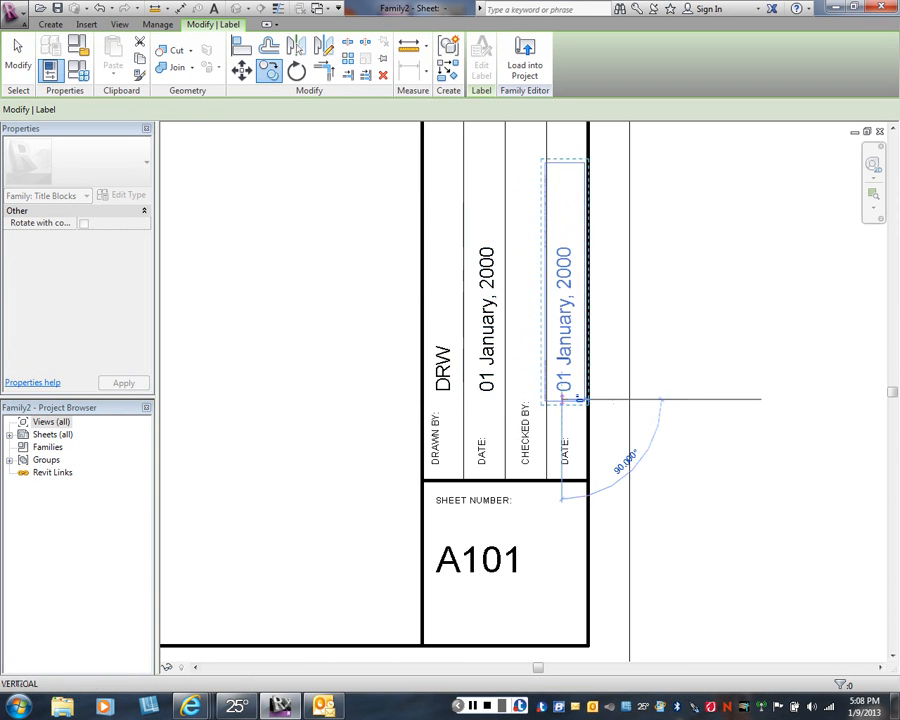
pyautogui.rightClick(679, 360)
pyautogui.click(706, 368)
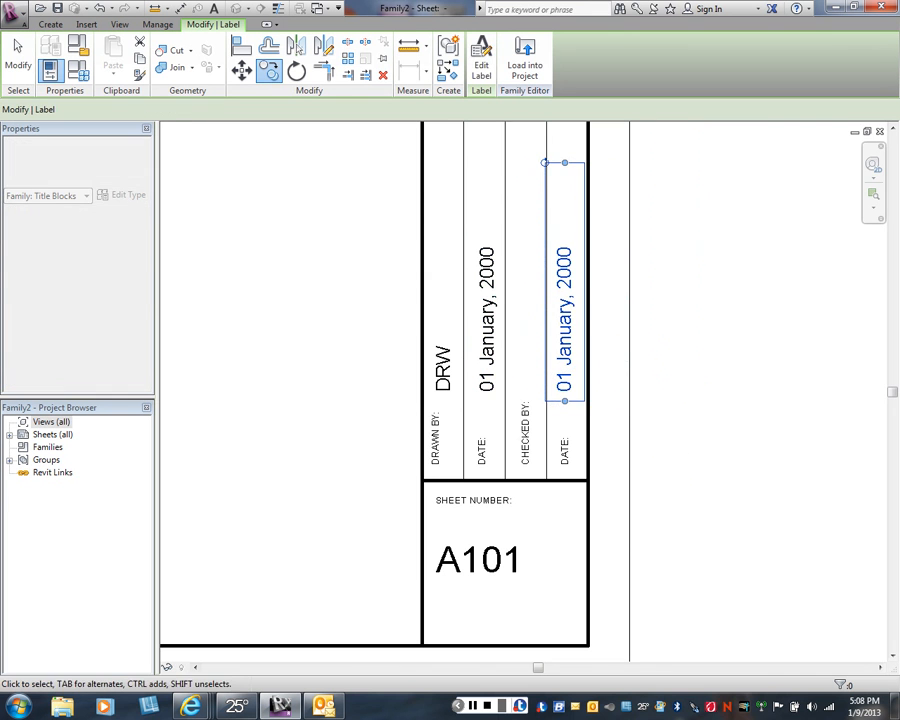
pyautogui.rightClick(302, 288)
pyautogui.click(331, 297)
# Place a label with the Checked By parameter at the CHECKED BY column, keeping CHK as the sample value.
pyautogui.scroll(2, 587, 398)
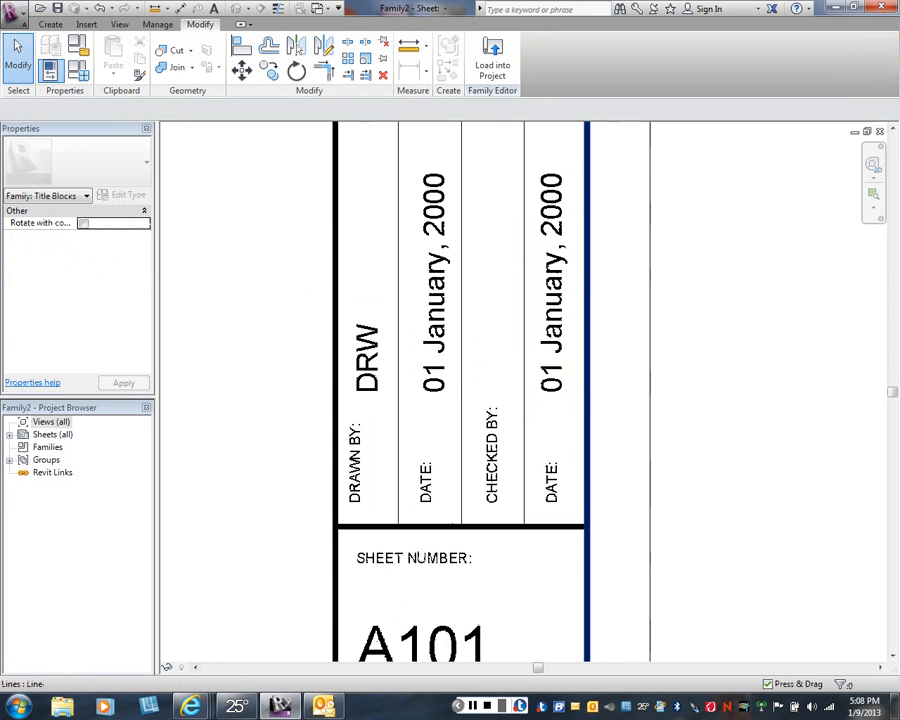
pyautogui.scroll(-1, 587, 386)
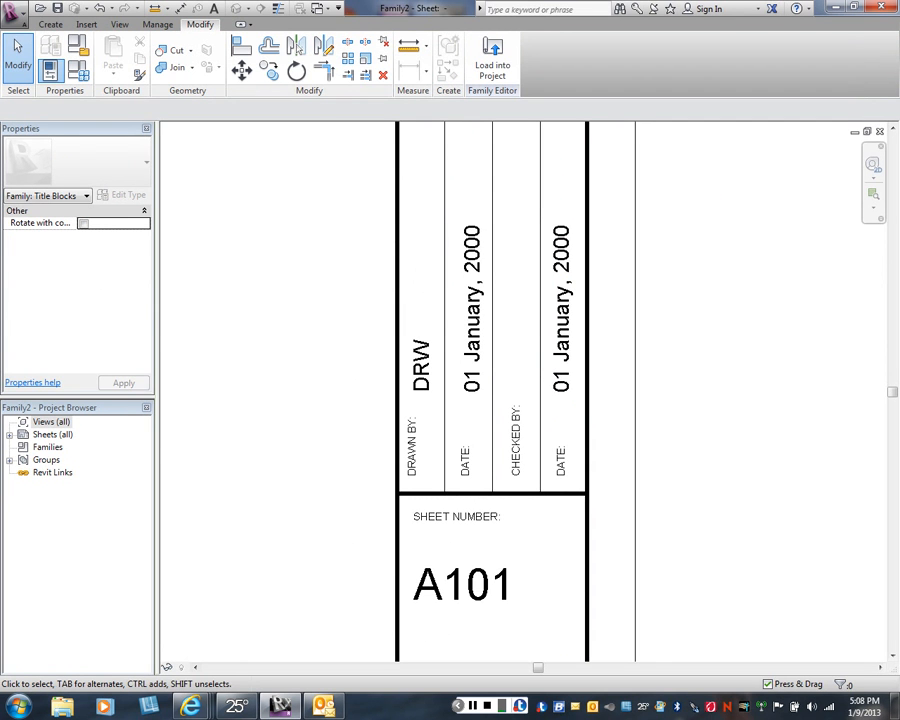
pyautogui.click(50, 24)
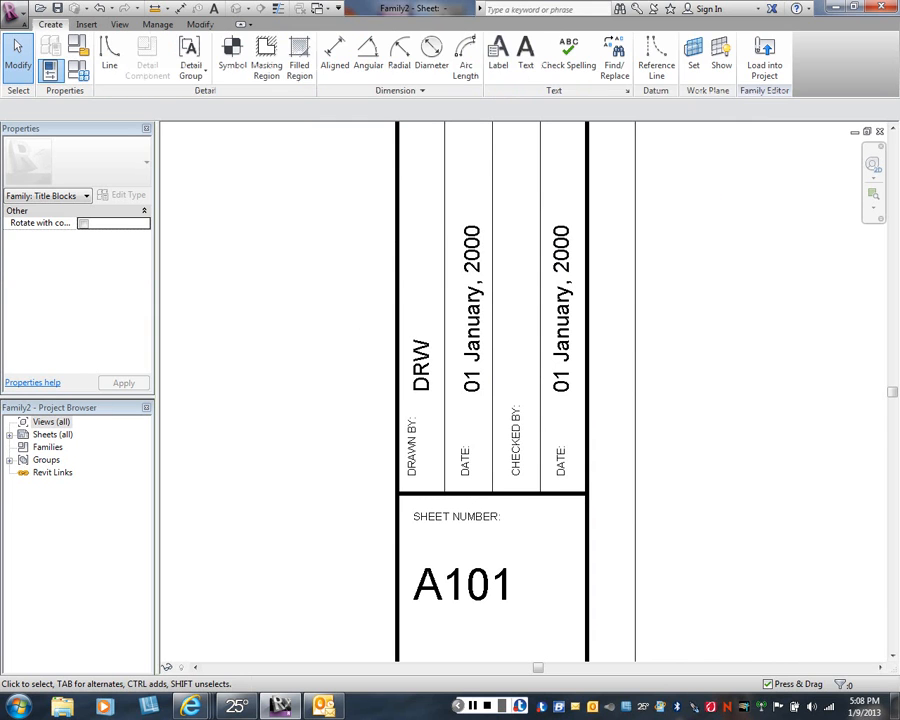
pyautogui.click(498, 55)
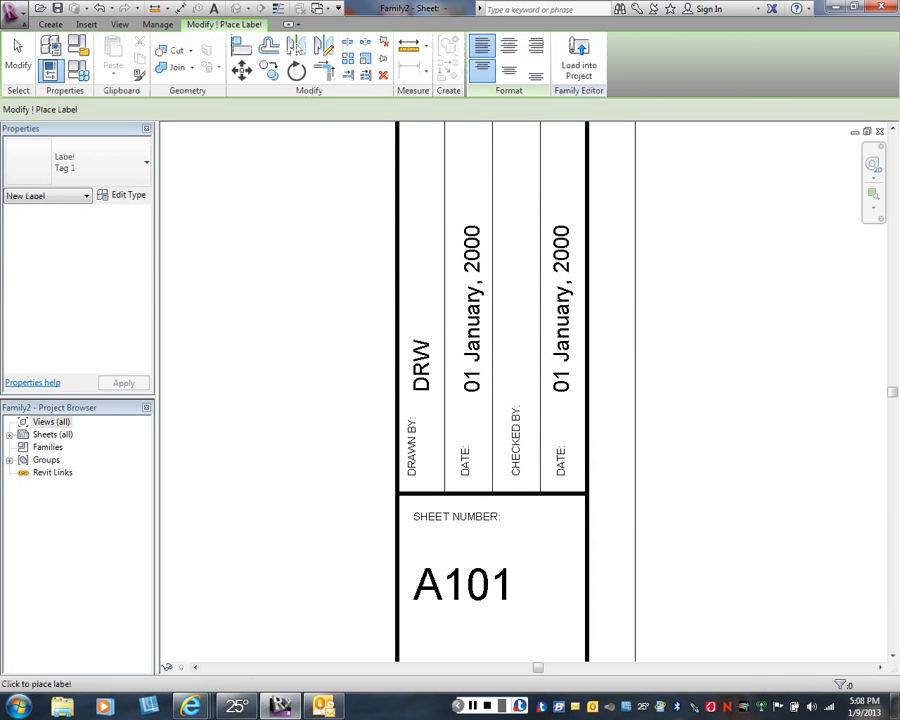
pyautogui.click(517, 380)
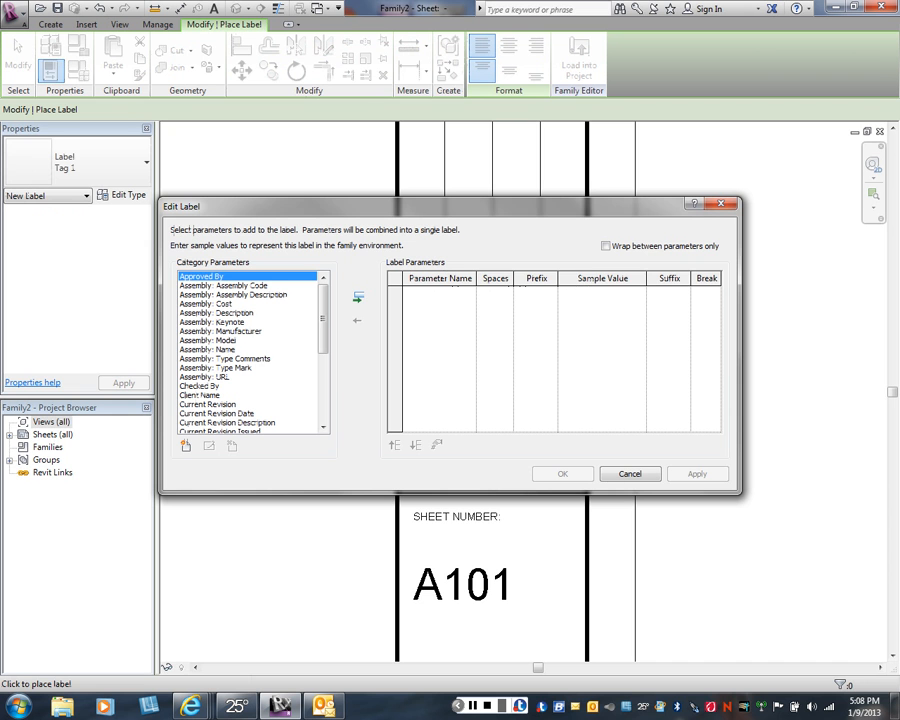
pyautogui.click(201, 386)
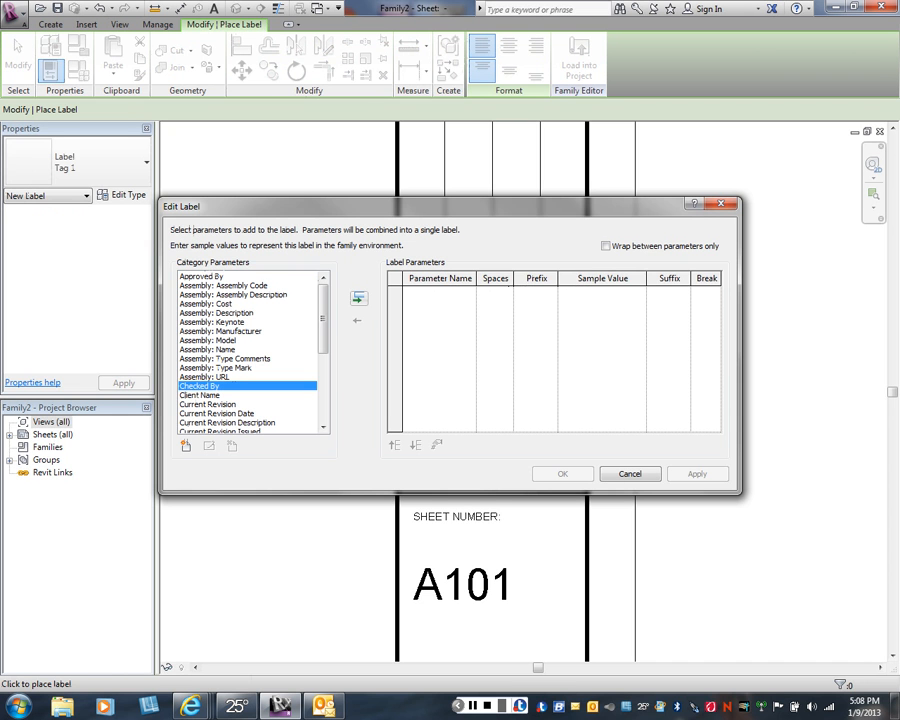
pyautogui.click(358, 297)
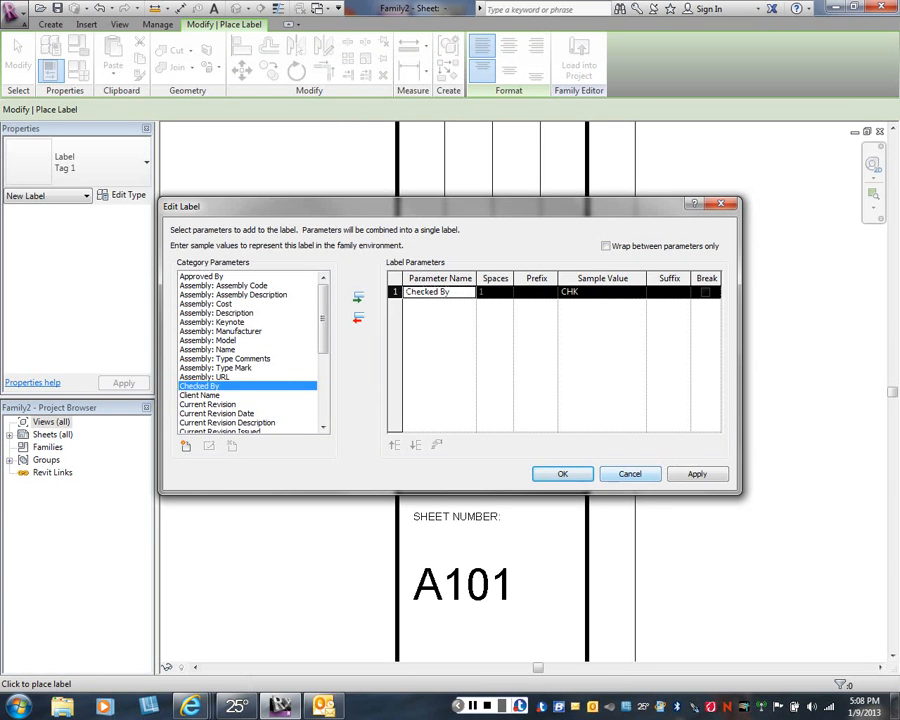
pyautogui.click(697, 474)
pyautogui.click(563, 474)
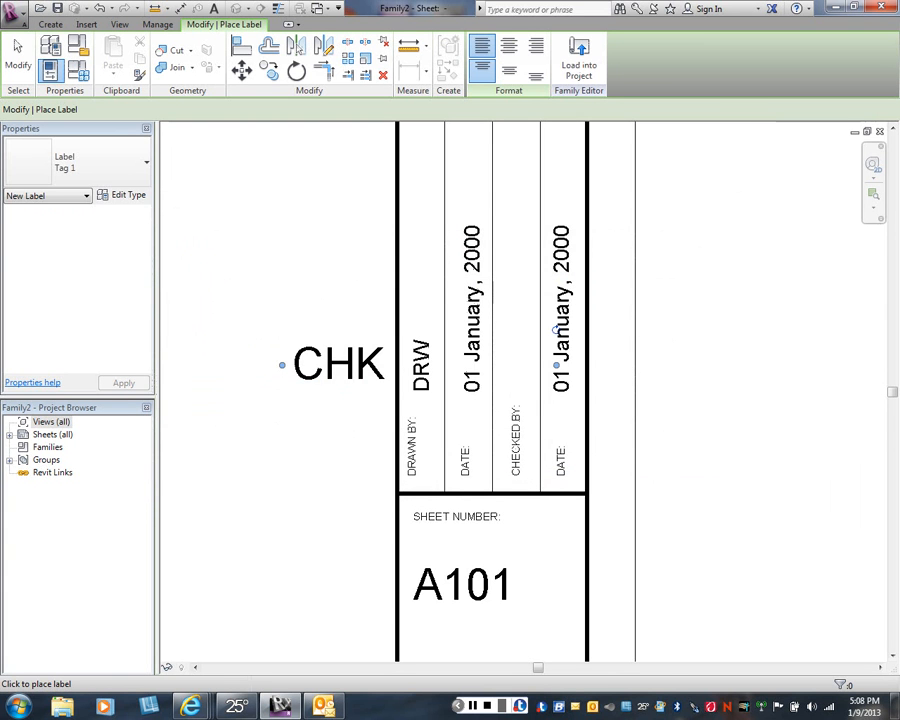
pyautogui.rightClick(315, 388)
pyautogui.click(342, 400)
pyautogui.rightClick(326, 402)
pyautogui.click(352, 413)
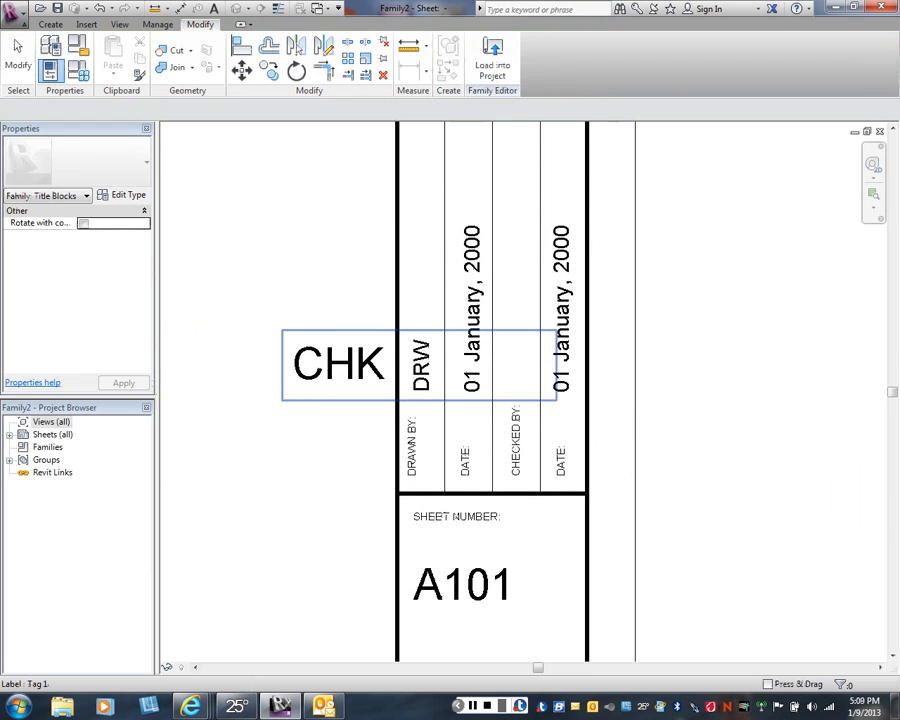
# Change the type of the Checked By label to Tag 2.
pyautogui.click(346, 382)
pyautogui.click(95, 162)
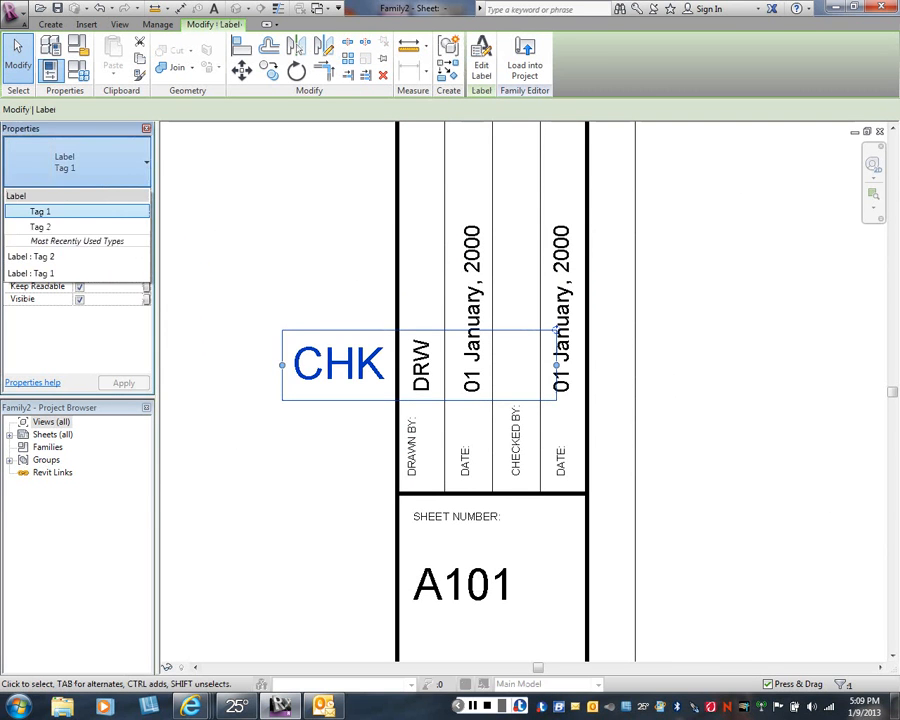
pyautogui.click(60, 227)
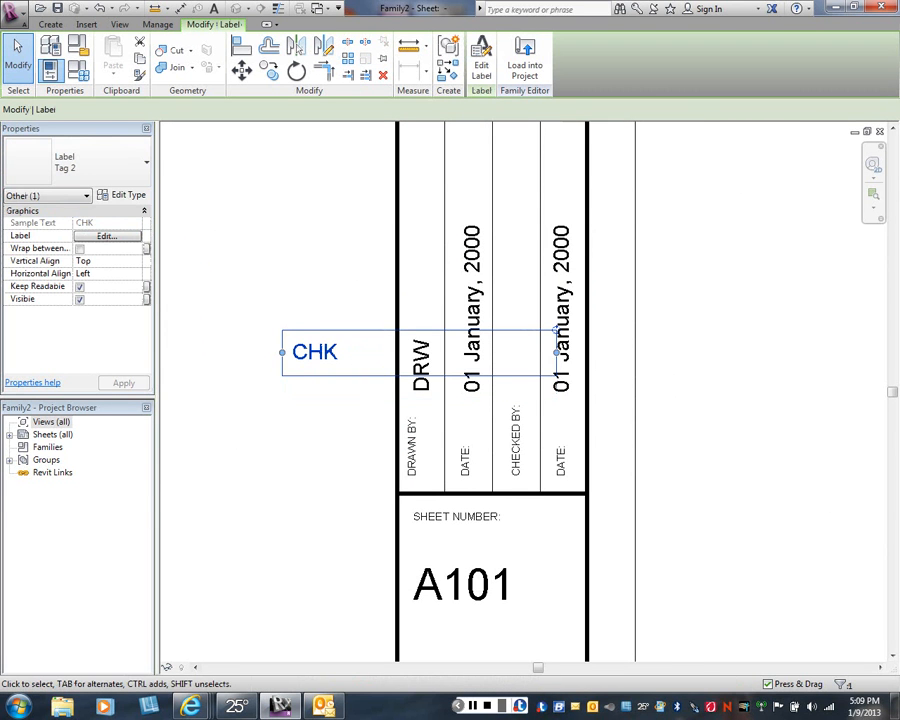
# Rotate the CHK label to vertical and position it in the CHECKED BY column, just above the CHECKED BY: text.
pyautogui.moveTo(556, 330)
pyautogui.mouseDown()
pyautogui.moveTo(518, 257)
pyautogui.moveTo(419, 215)
pyautogui.mouseUp()
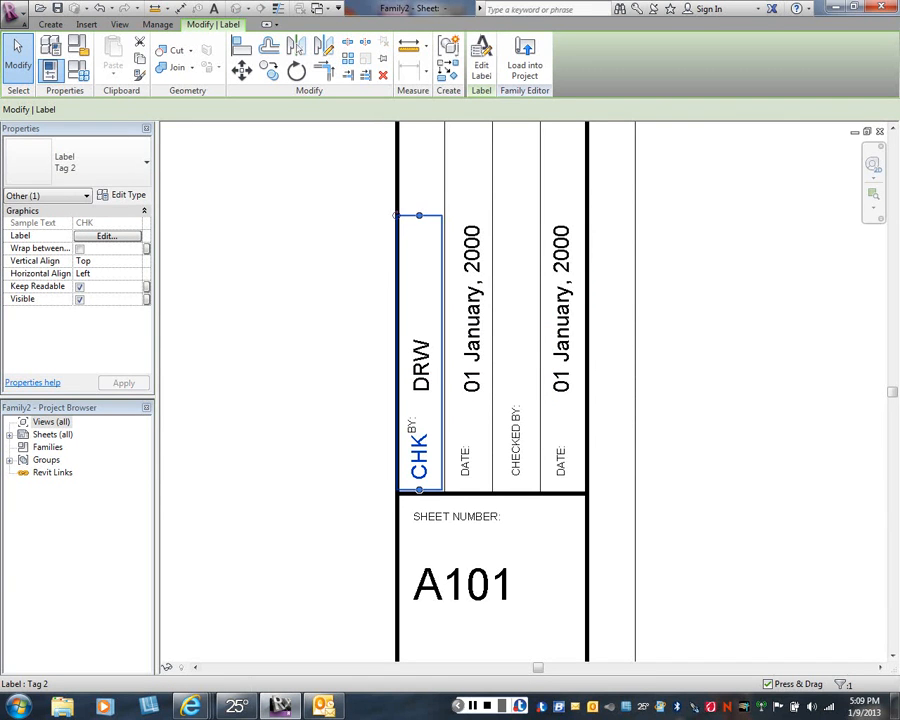
pyautogui.moveTo(419, 457)
pyautogui.mouseDown()
pyautogui.moveTo(482, 457)
pyautogui.moveTo(515, 357)
pyautogui.moveTo(515, 370)
pyautogui.mouseUp()
pyautogui.click(664, 370)
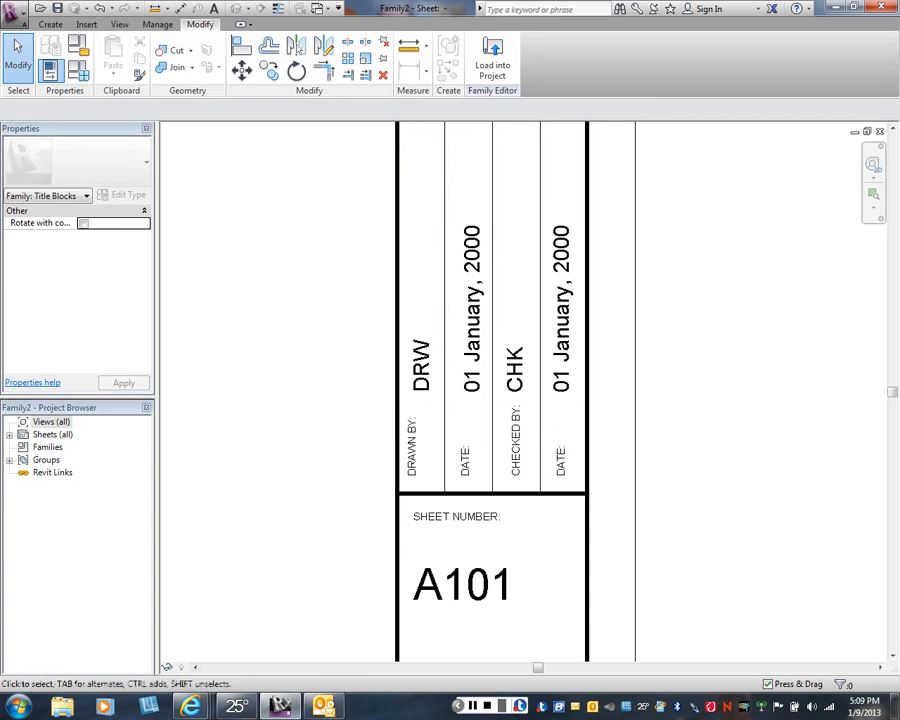
# Draw a vertical Thin Lines divider through the middle of the empty title block box directly above the drawn by and date columns.
pyautogui.scroll(-3, 355, 349)
pyautogui.moveTo(355, 349); pyautogui.dragTo(537, 412, button='middle')
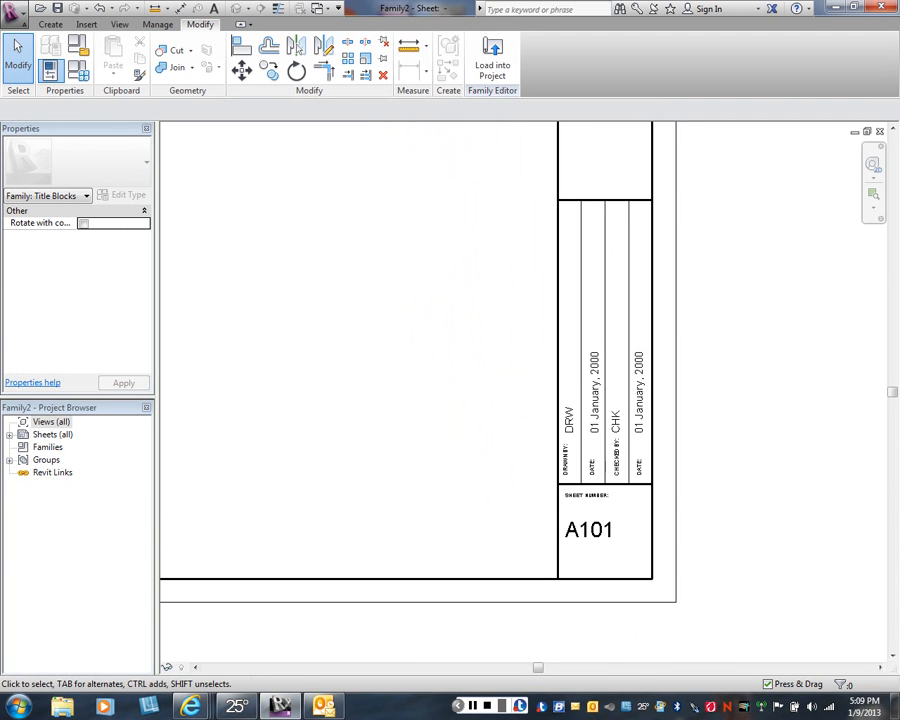
pyautogui.scroll(-1, 499, 402)
pyautogui.scroll(-2, 469, 379)
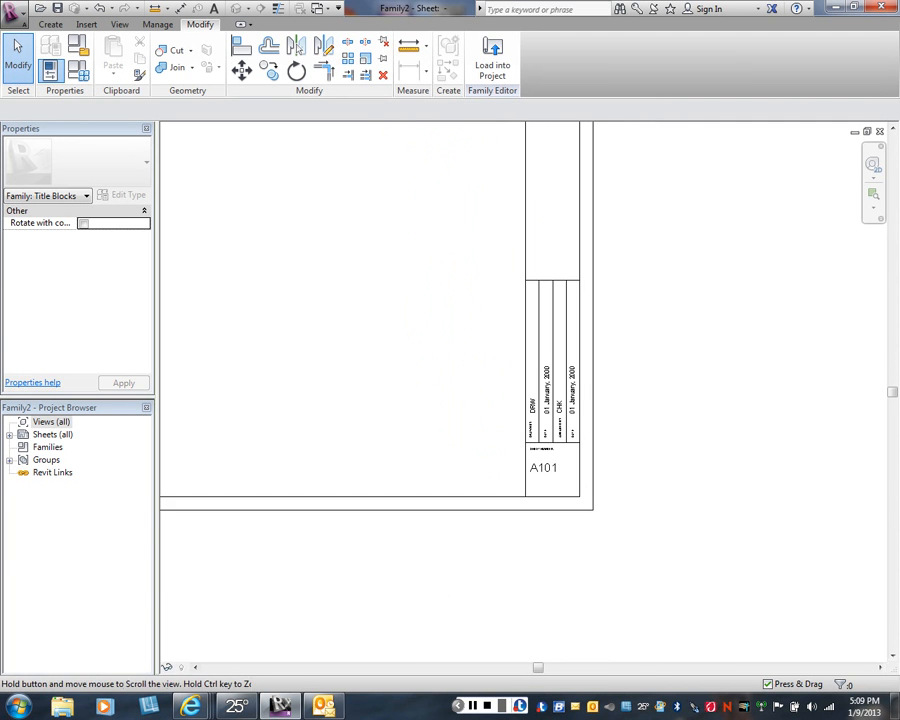
pyautogui.moveTo(469, 379); pyautogui.dragTo(462, 431, button='middle')
pyautogui.scroll(-1, 462, 431)
pyautogui.scroll(-2, 437, 400)
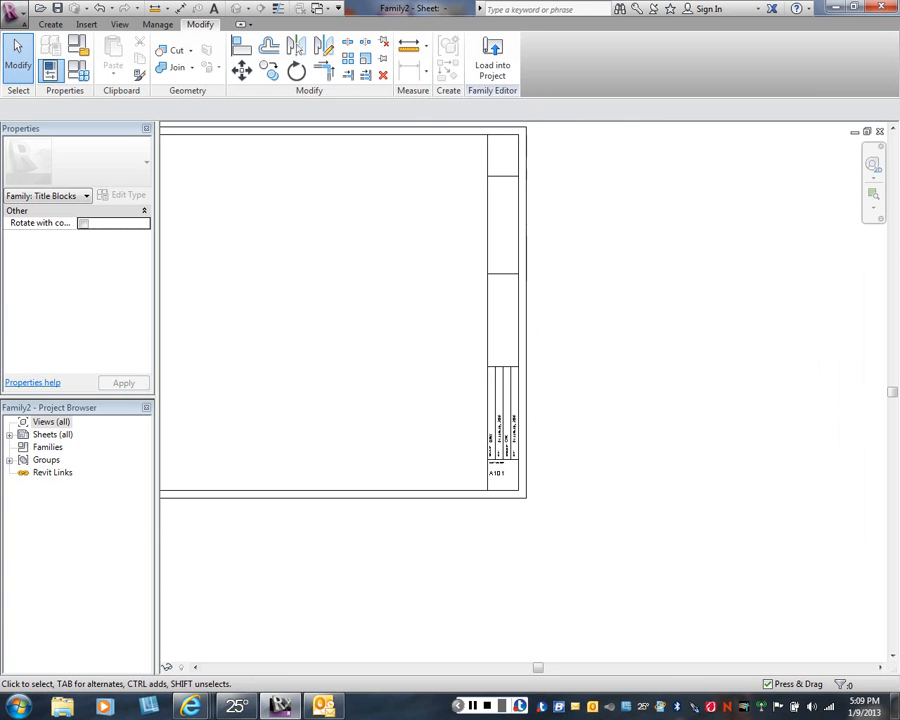
pyautogui.moveTo(455, 384); pyautogui.dragTo(531, 410, button='middle')
pyautogui.scroll(-1, 531, 410)
pyautogui.scroll(1, 497, 419)
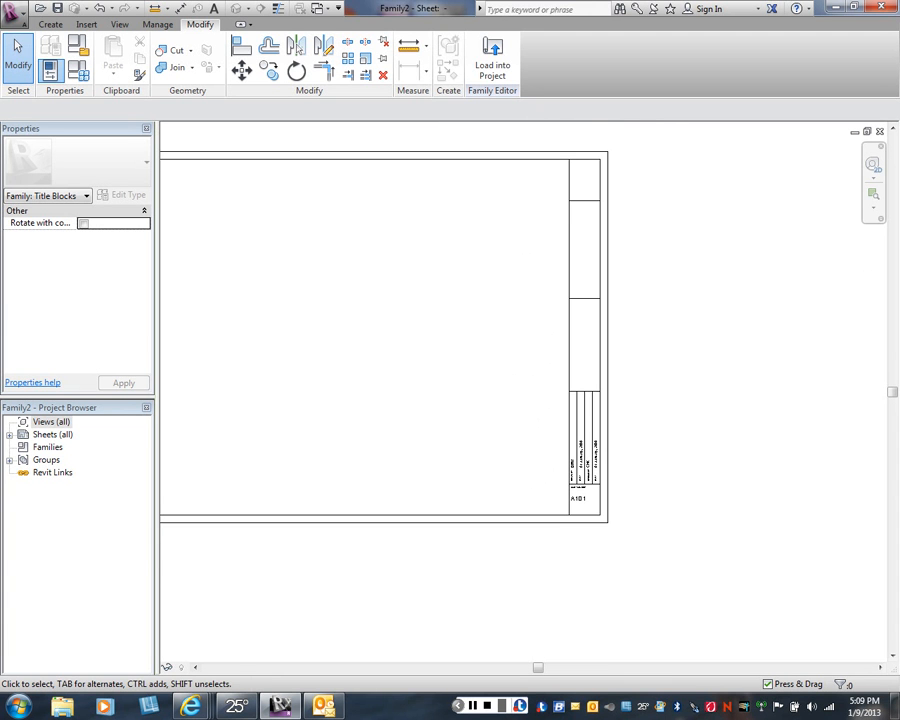
pyautogui.scroll(1, 499, 380)
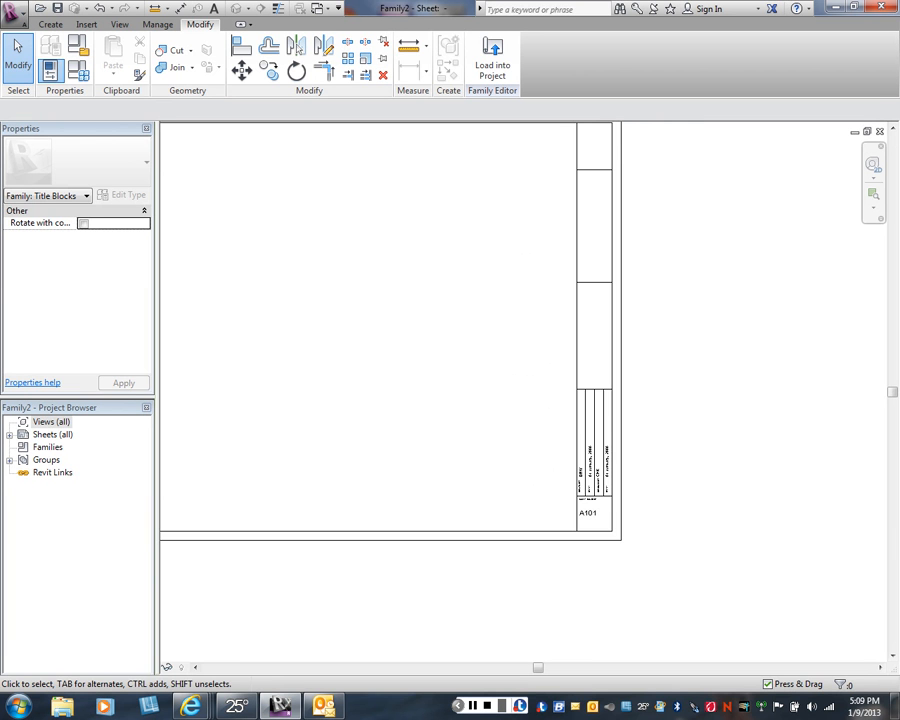
pyautogui.moveTo(499, 380); pyautogui.dragTo(486, 405, button='middle')
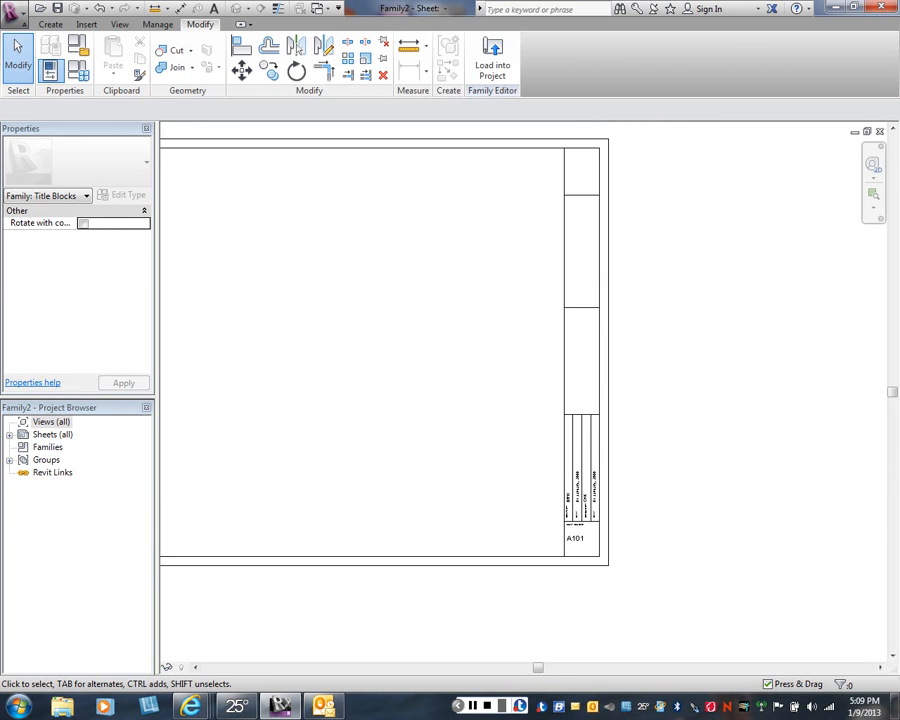
pyautogui.click(50, 24)
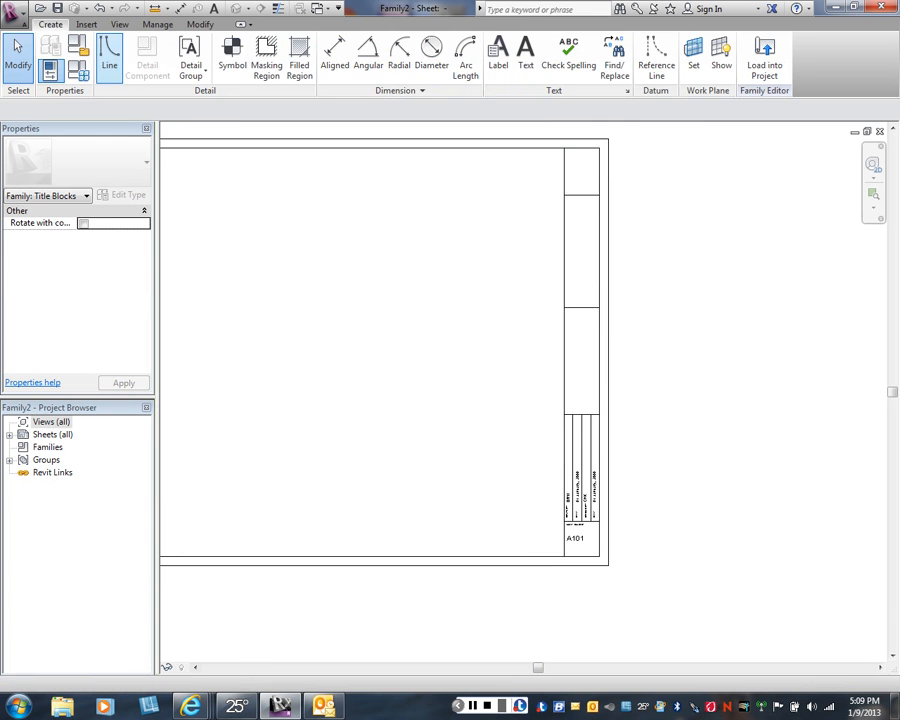
pyautogui.click(109, 55)
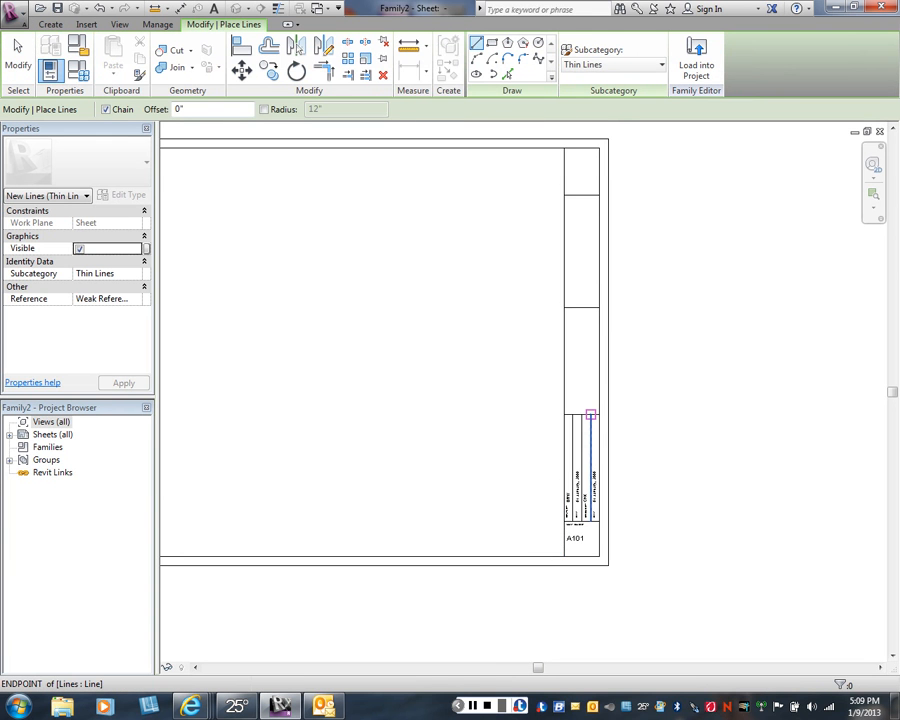
pyautogui.scroll(2, 588, 395)
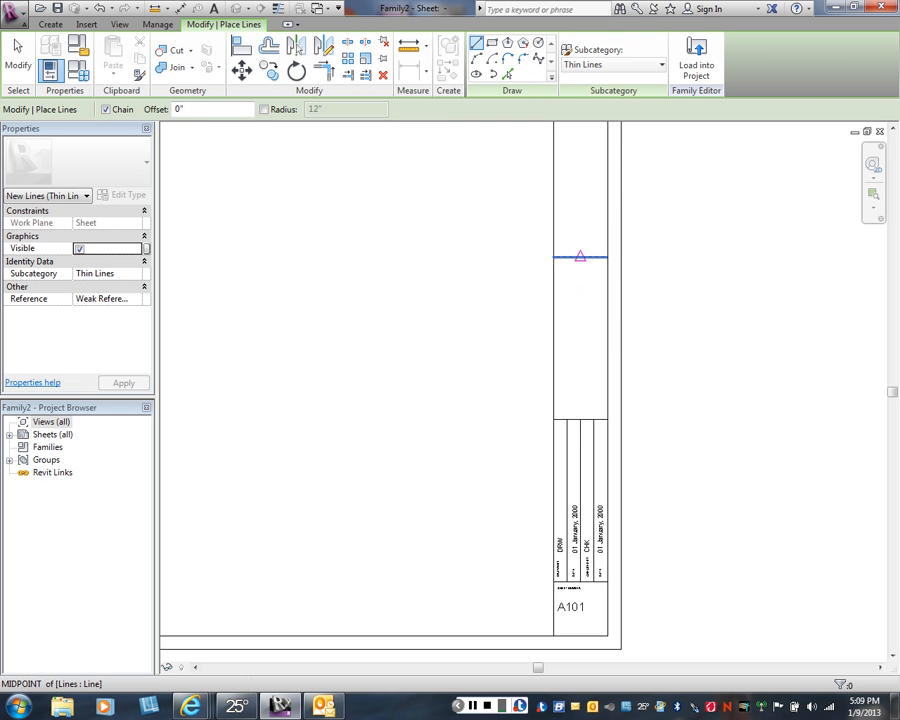
pyautogui.click(580, 257)
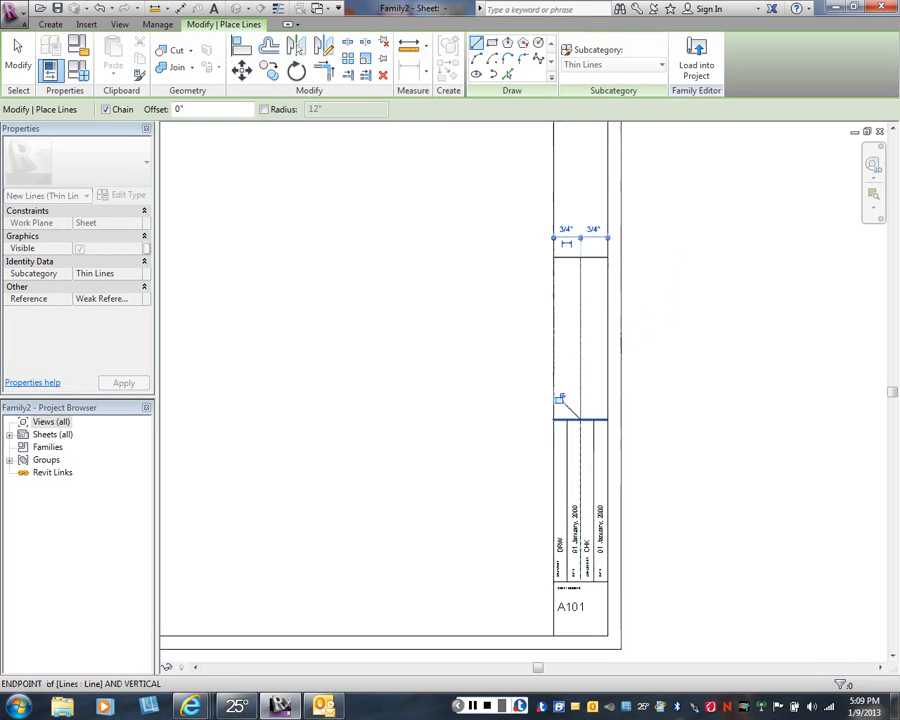
pyautogui.rightClick(518, 341)
pyautogui.click(546, 350)
pyautogui.rightClick(485, 337)
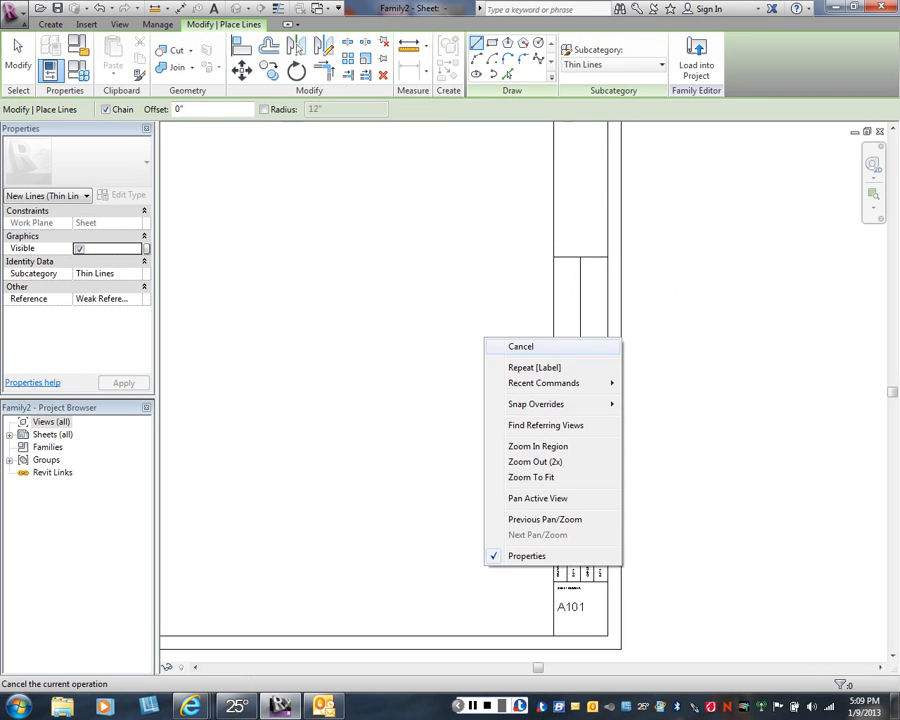
pyautogui.click(514, 346)
pyautogui.moveTo(594, 468); pyautogui.dragTo(524, 420, button='middle')
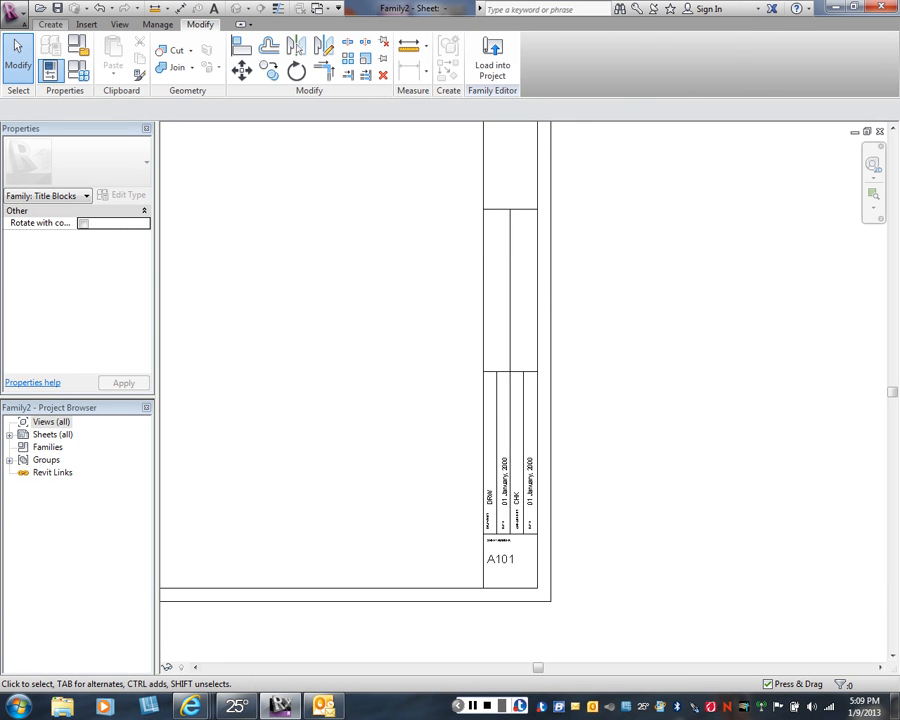
pyautogui.click(50, 24)
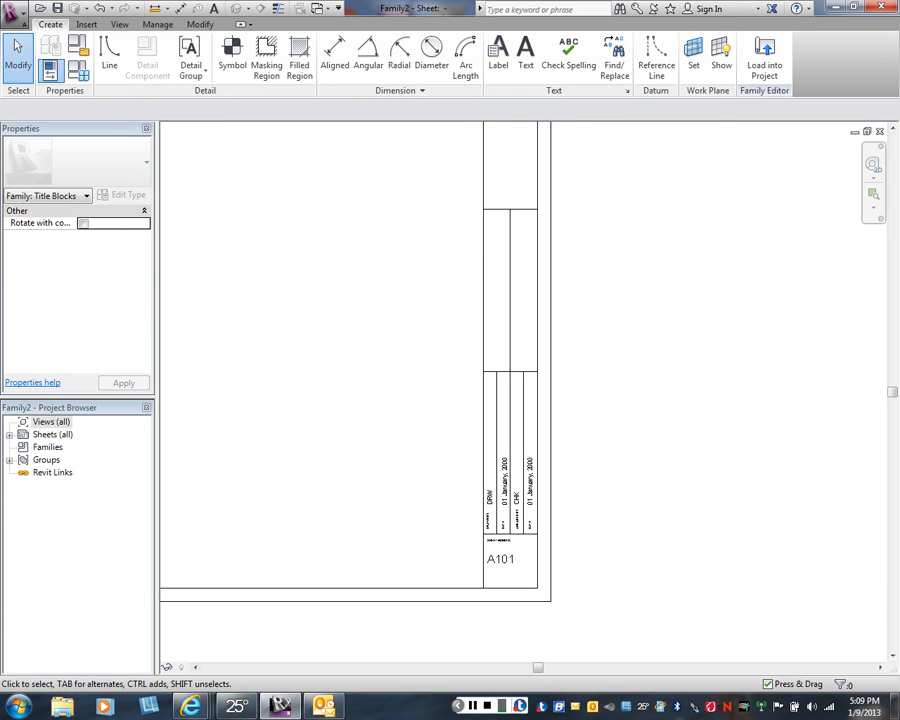
pyautogui.click(525, 52)
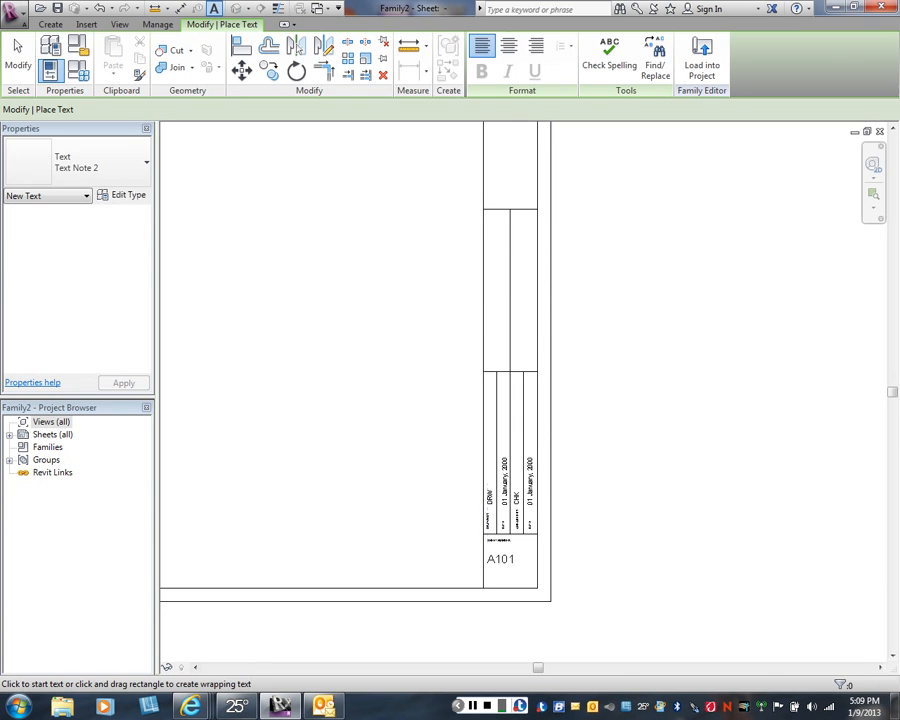
pyautogui.rightClick(370, 183)
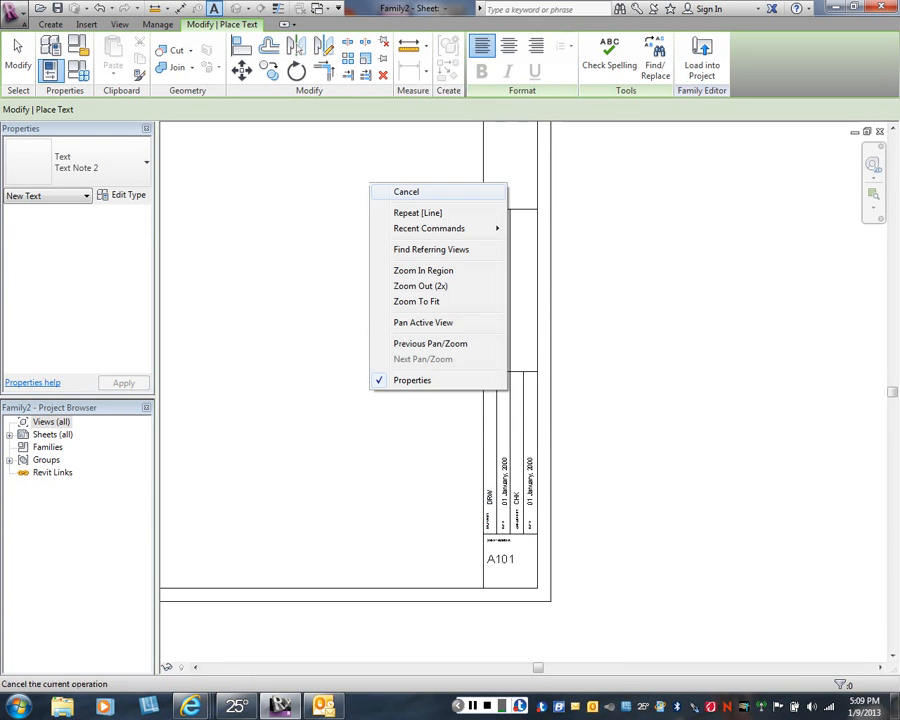
pyautogui.click(402, 192)
# Copy the DRAWN BY: and CHECKED BY: text notes straight up into the two halves of the box above.
pyautogui.moveTo(400, 360); pyautogui.dragTo(378, 281, button='middle')
pyautogui.scroll(1, 443, 419)
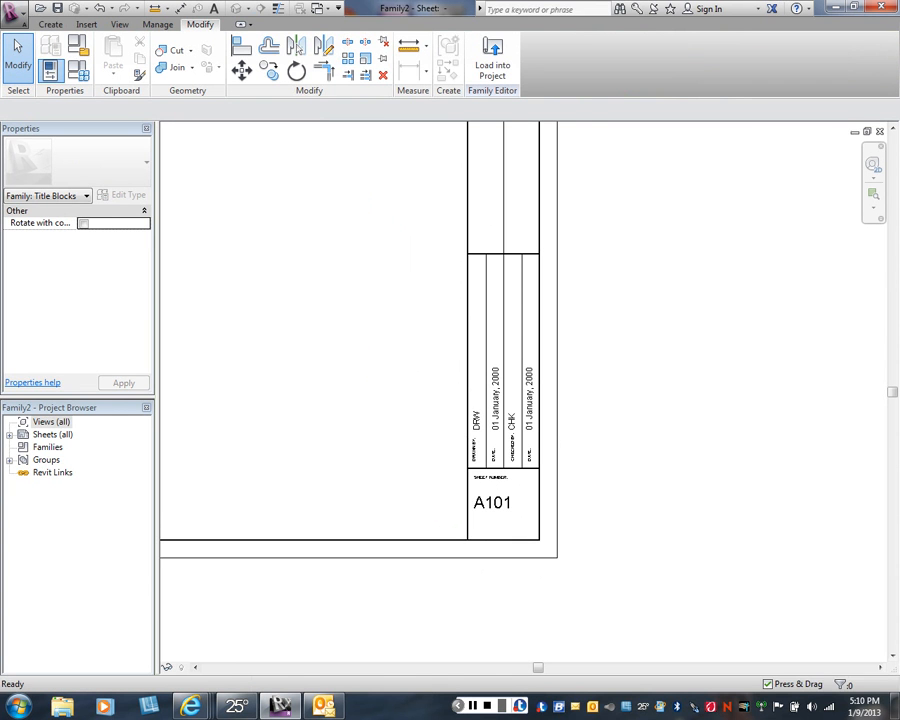
pyautogui.click(474, 450)
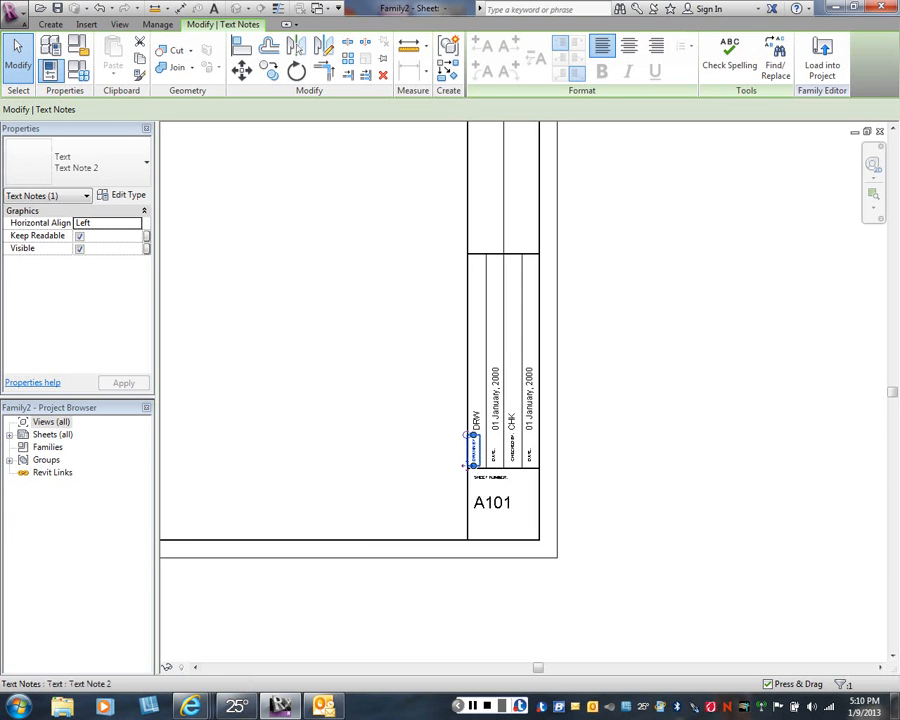
pyautogui.keyDown('ctrl'); pyautogui.click(512, 446); pyautogui.keyUp('ctrl')
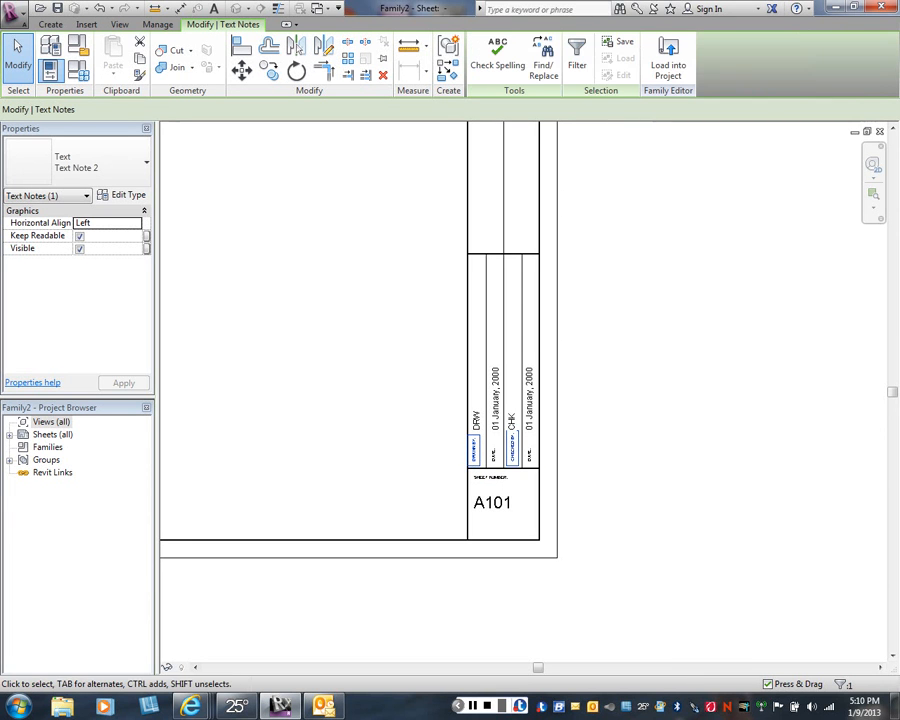
pyautogui.click(269, 71)
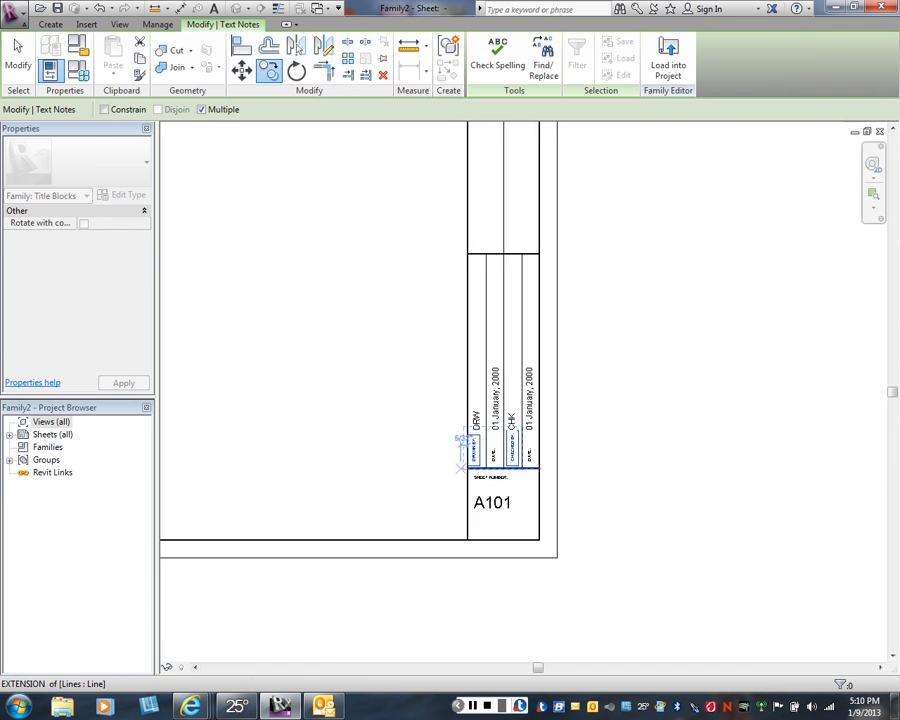
pyautogui.click(468, 468)
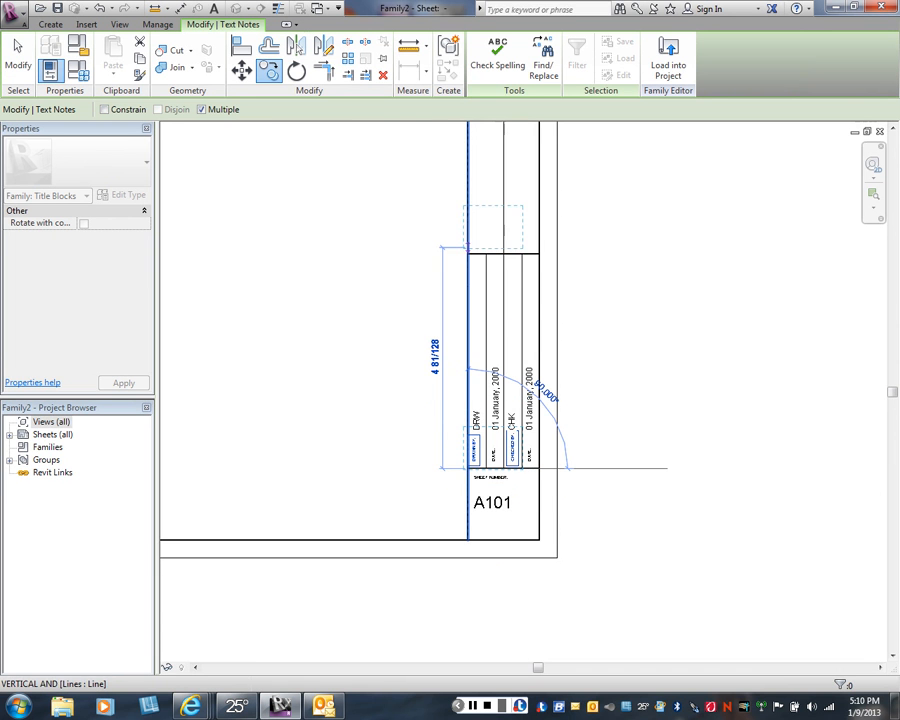
pyautogui.click(468, 253)
pyautogui.rightClick(407, 250)
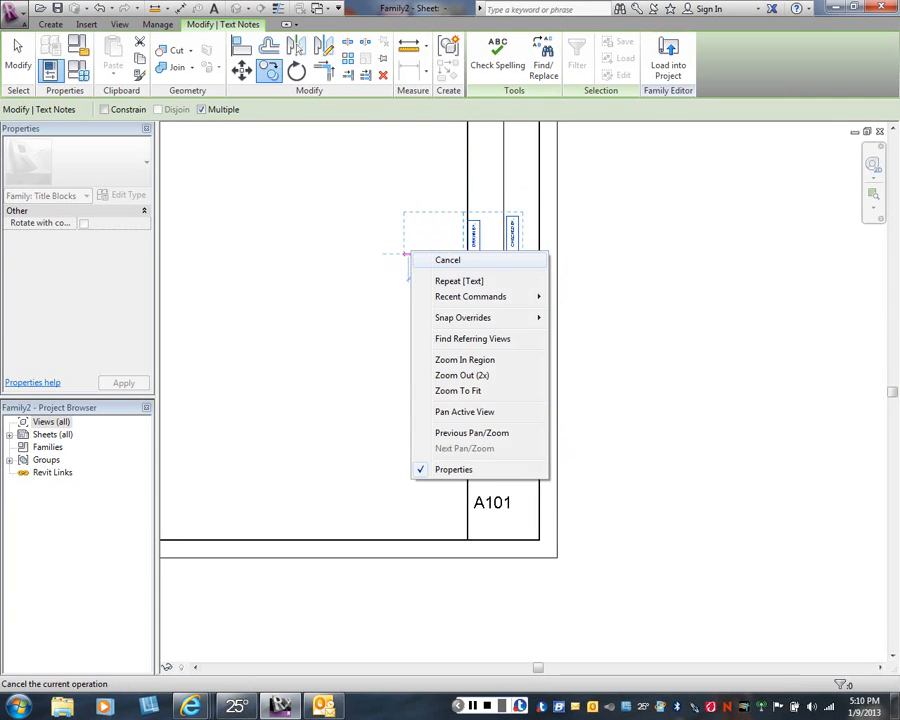
pyautogui.click(440, 257)
pyautogui.rightClick(405, 251)
pyautogui.click(438, 258)
# Replace the copied DRAWN BY: text in the upper box with PROJECT:.
pyautogui.scroll(2, 483, 257)
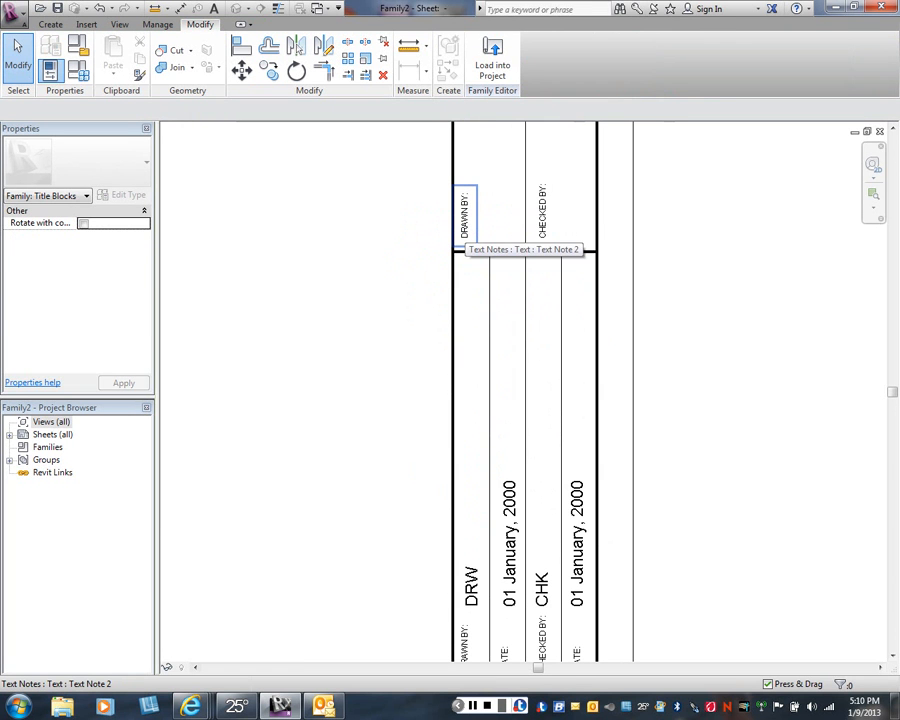
pyautogui.doubleClick(463, 232)
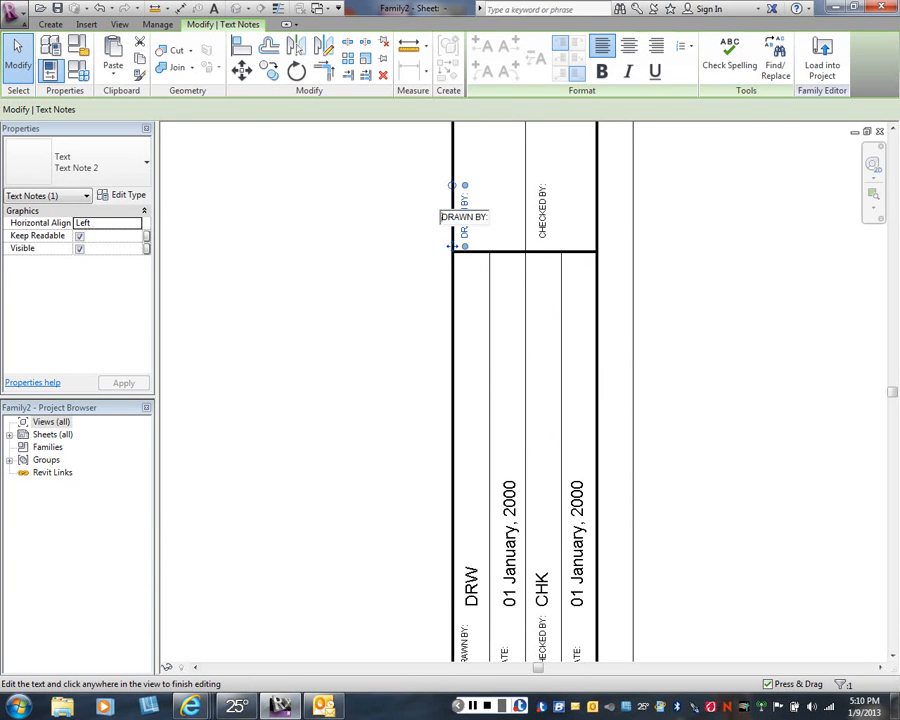
pyautogui.write('Project')
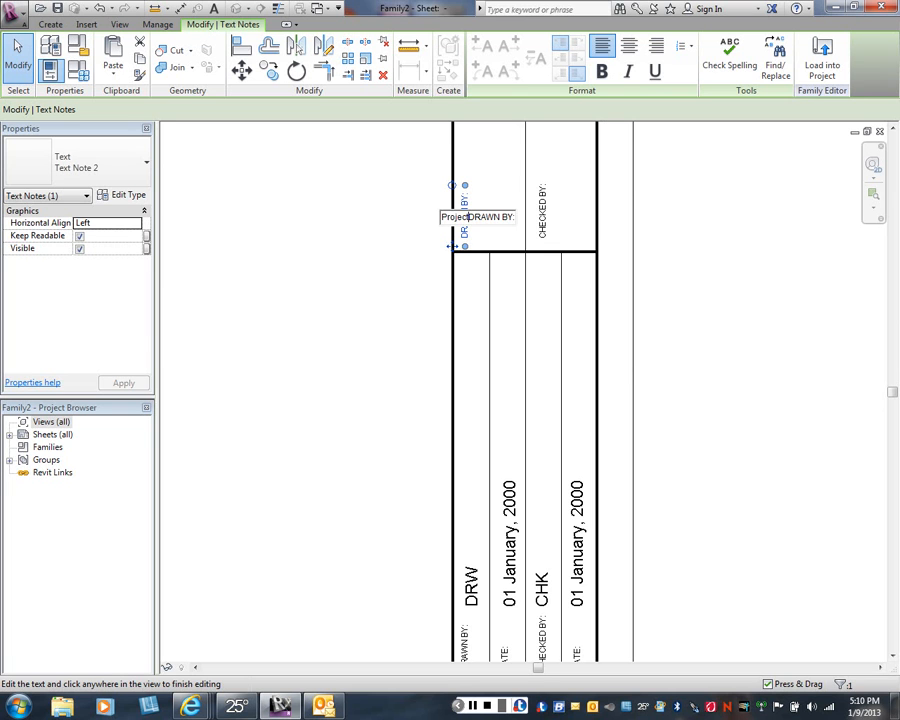
pyautogui.press('BackSpace')
pyautogui.press('BackSpace')
pyautogui.press('BackSpace')
pyautogui.press('BackSpace')
pyautogui.press('BackSpace')
pyautogui.press('BackSpace')
pyautogui.press('BackSpace')
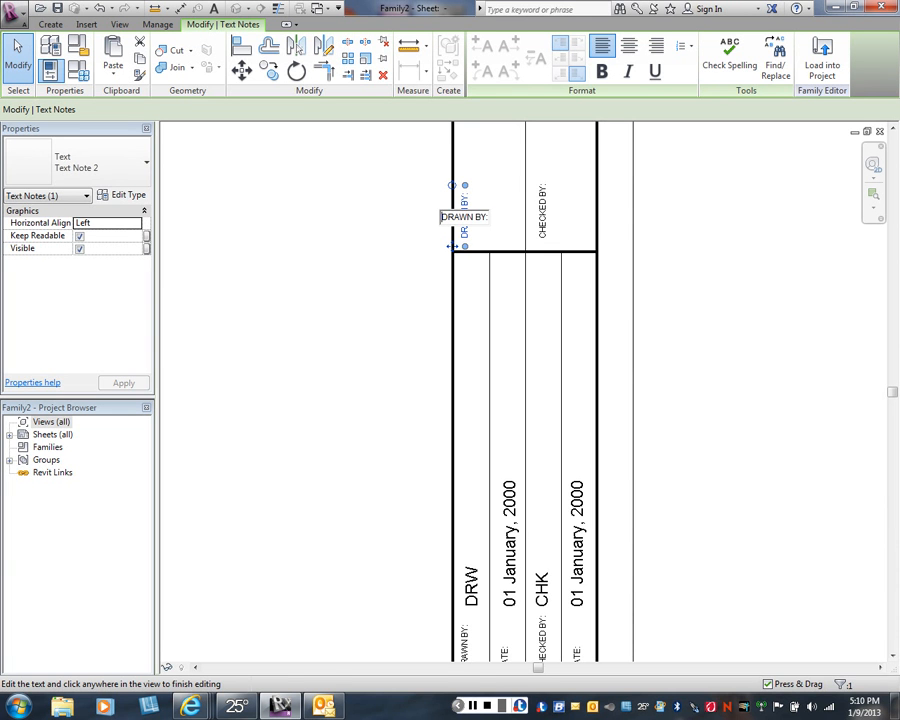
pyautogui.press('Delete')
pyautogui.press('Delete')
pyautogui.press('Delete')
pyautogui.press('Delete')
pyautogui.press('Delete')
pyautogui.press('Delete')
pyautogui.press('Delete')
pyautogui.press('Delete')
pyautogui.press('Delete')
pyautogui.write('PROJECT:')
pyautogui.click(561, 335)
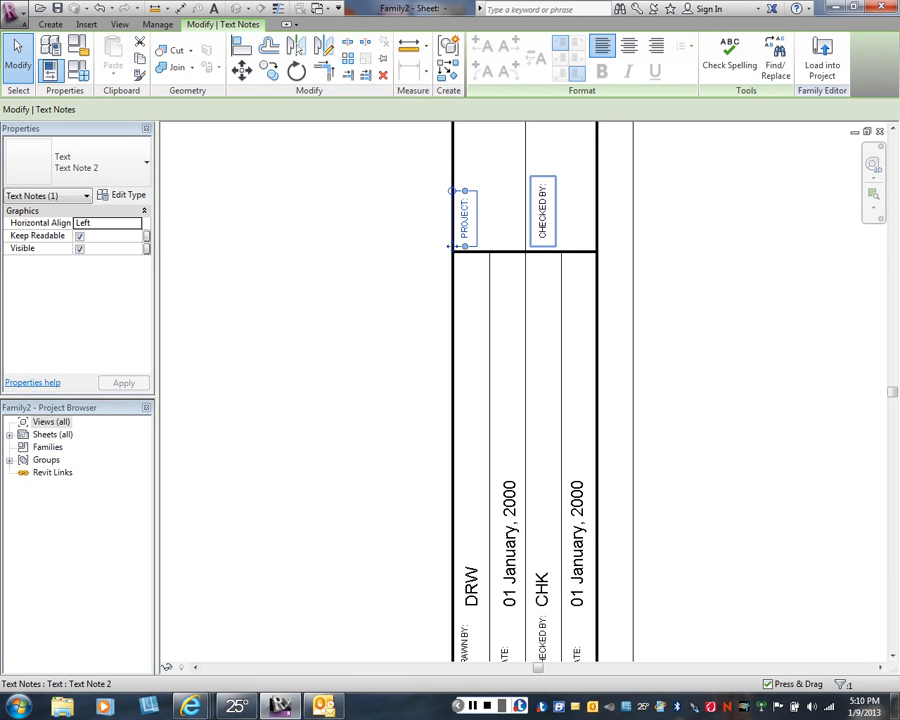
# Replace the copied CHECKED BY: text in the upper box with LOCATION:.
pyautogui.doubleClick(541, 210)
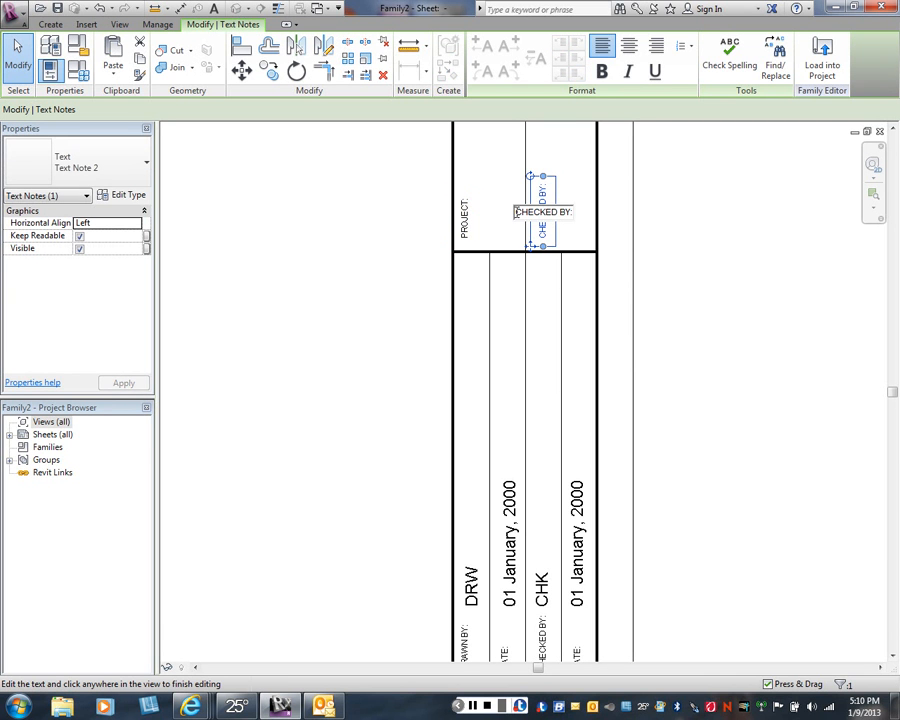
pyautogui.press('Delete')
pyautogui.press('Delete')
pyautogui.press('Delete')
pyautogui.press('Delete')
pyautogui.press('Delete')
pyautogui.press('Delete')
pyautogui.press('Delete')
pyautogui.press('Delete')
pyautogui.press('Delete')
pyautogui.press('Delete')
pyautogui.write('LOCATION:')
pyautogui.click(500, 212)
pyautogui.click(500, 212)
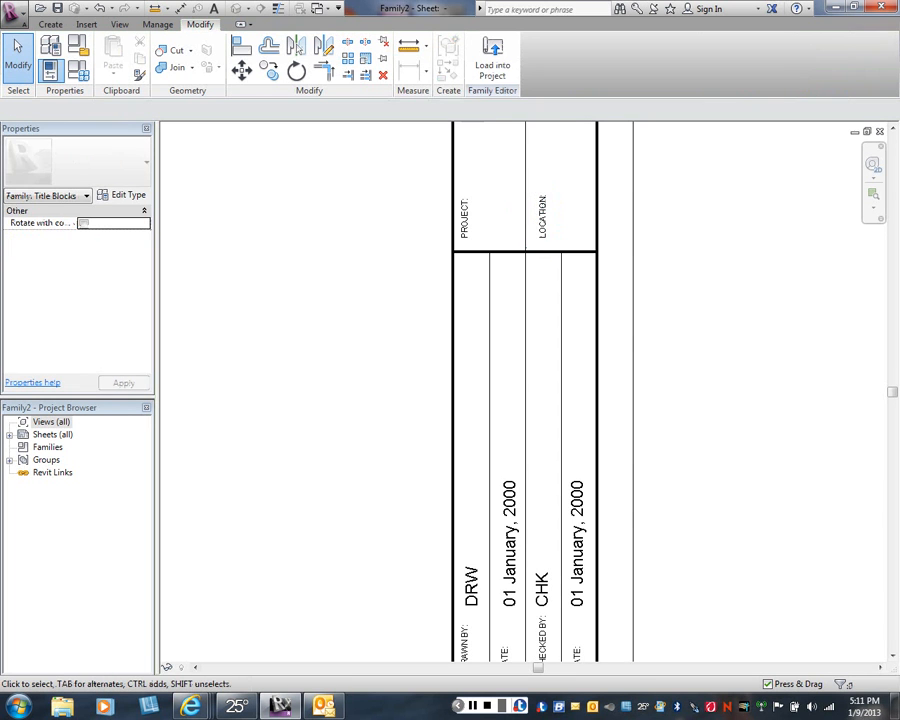
# Place a label with the Project Name parameter in the empty area beside the title block.
pyautogui.scroll(-1, 394, 301)
pyautogui.moveTo(394, 301); pyautogui.dragTo(536, 388, button='middle')
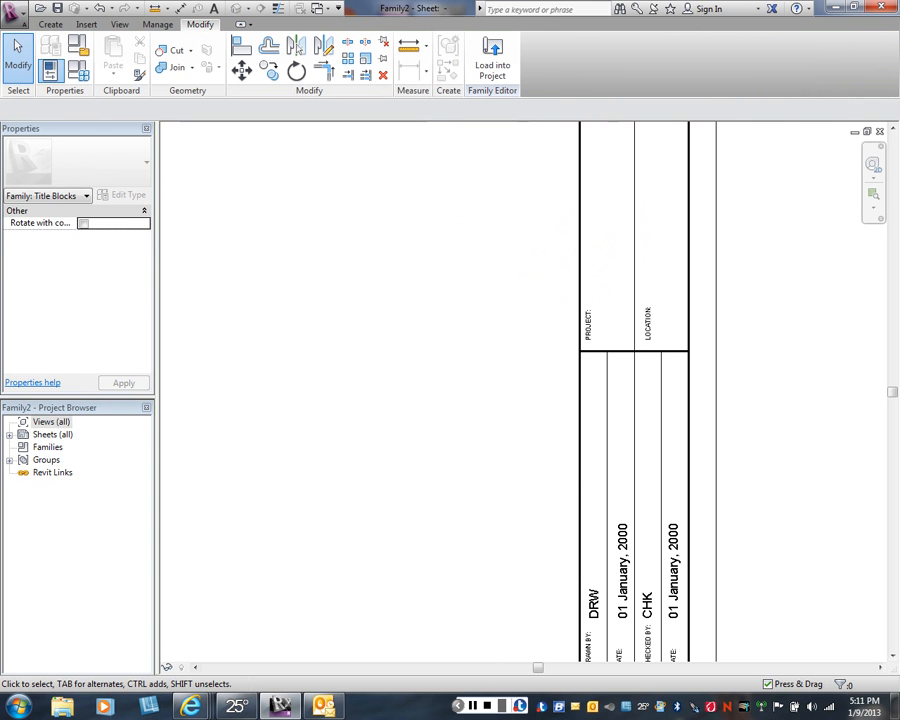
pyautogui.click(50, 24)
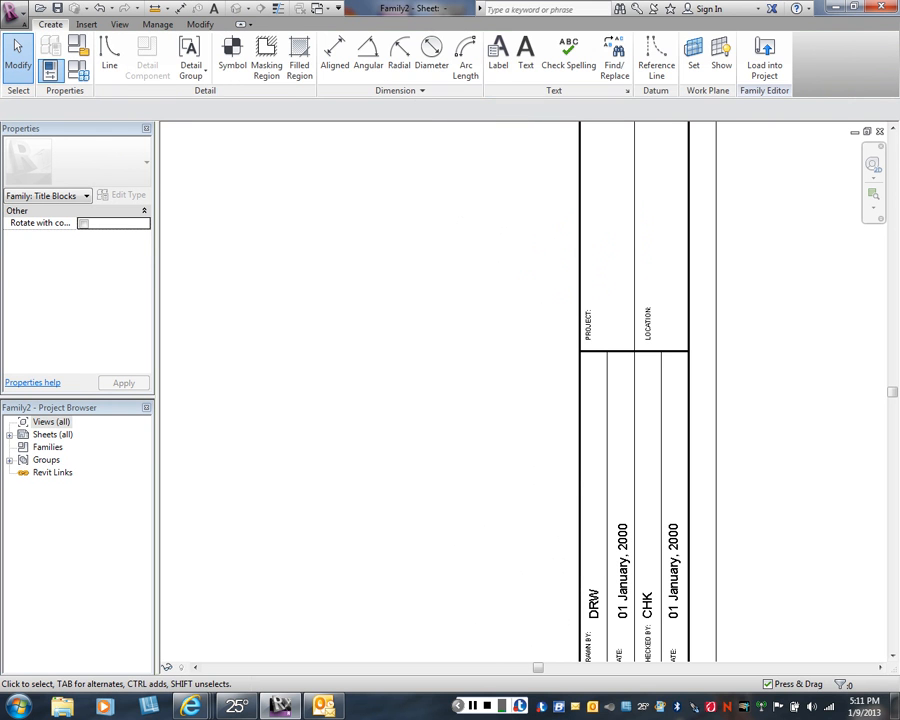
pyautogui.click(494, 52)
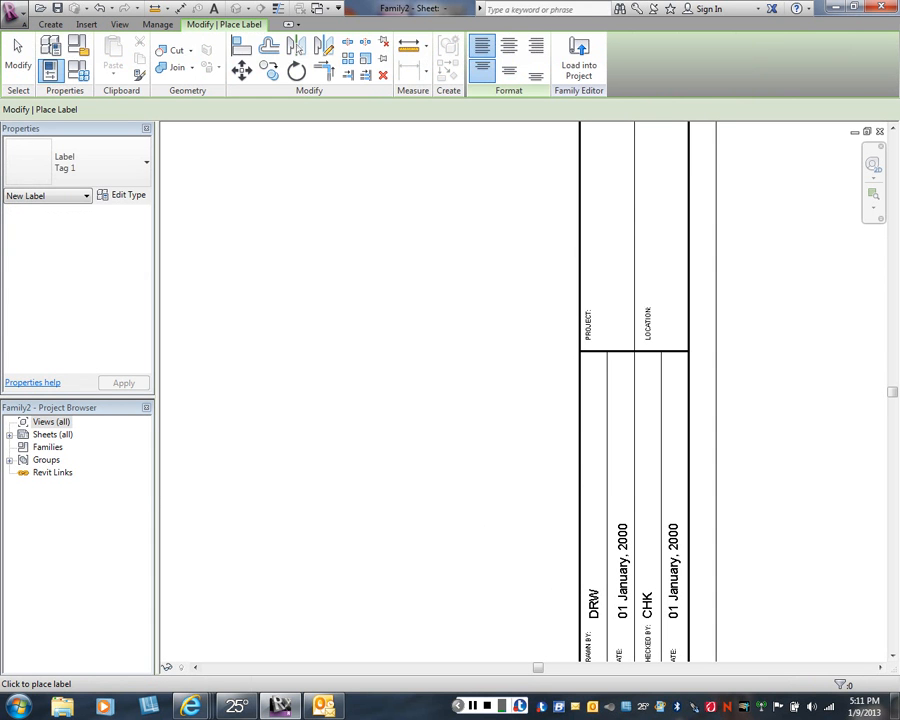
pyautogui.click(399, 290)
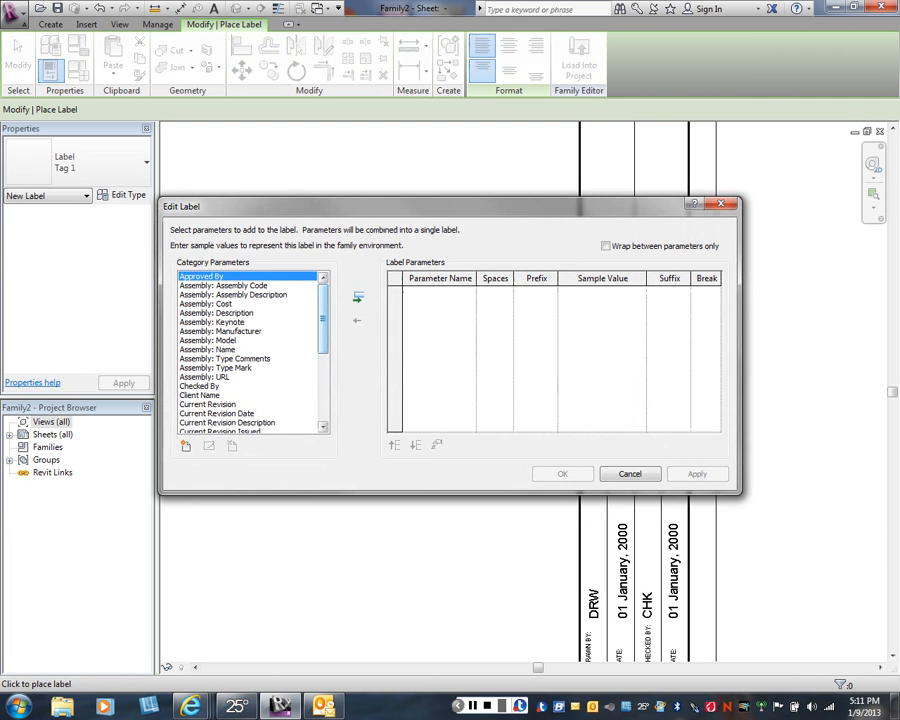
pyautogui.scroll(-3, 250, 350)
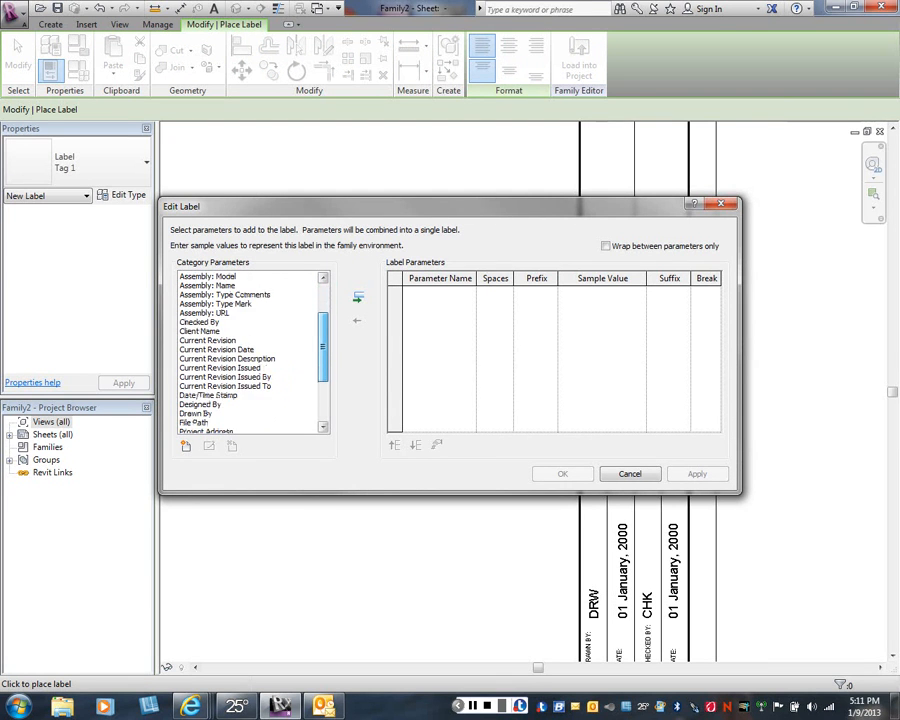
pyautogui.scroll(-3, 250, 350)
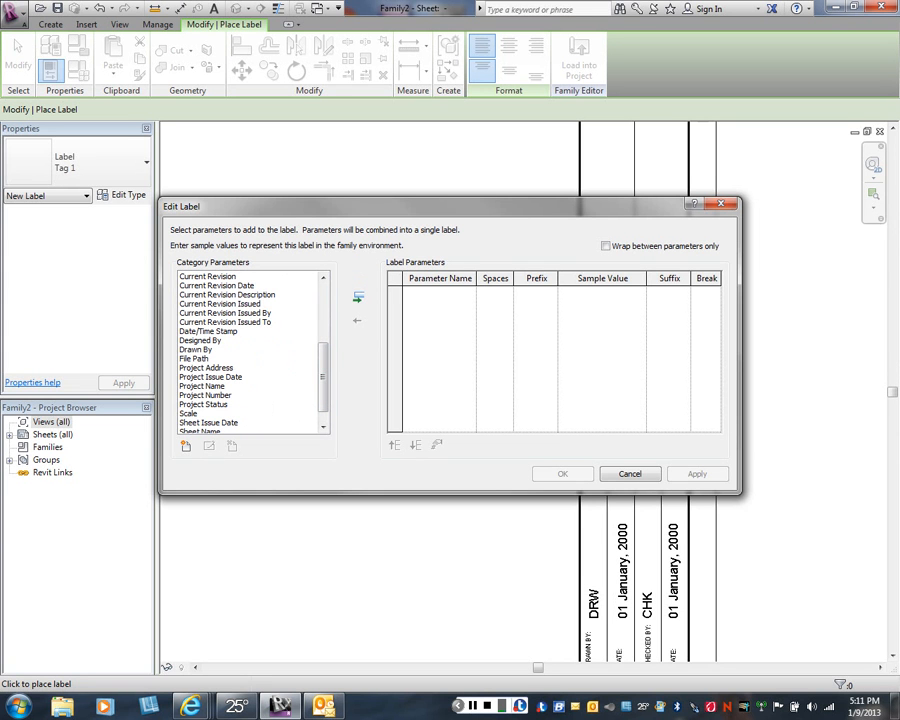
pyautogui.click(204, 386)
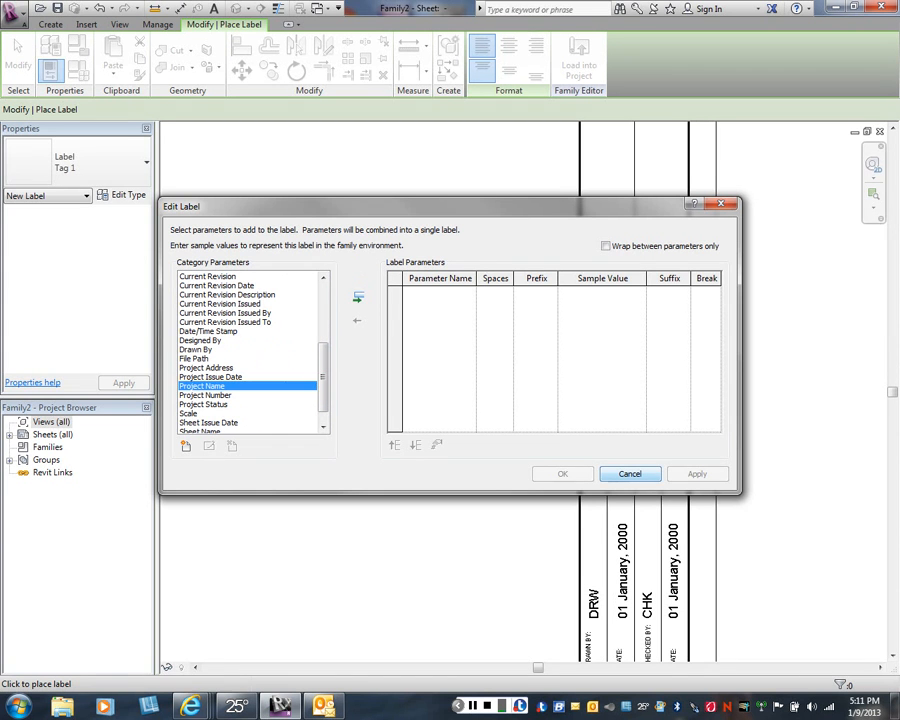
pyautogui.click(358, 297)
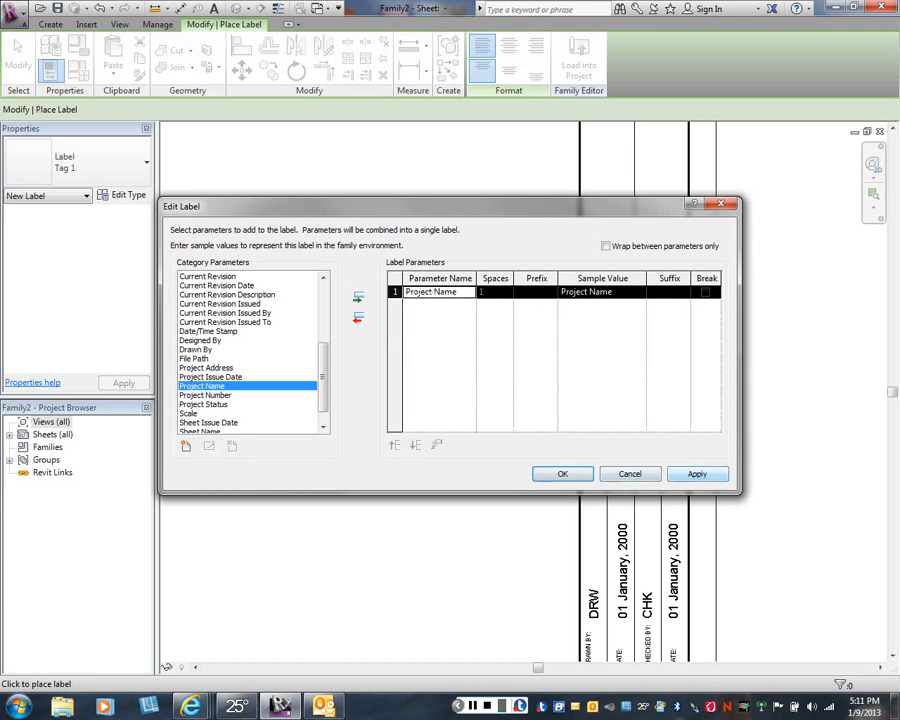
pyautogui.click(697, 474)
pyautogui.click(563, 474)
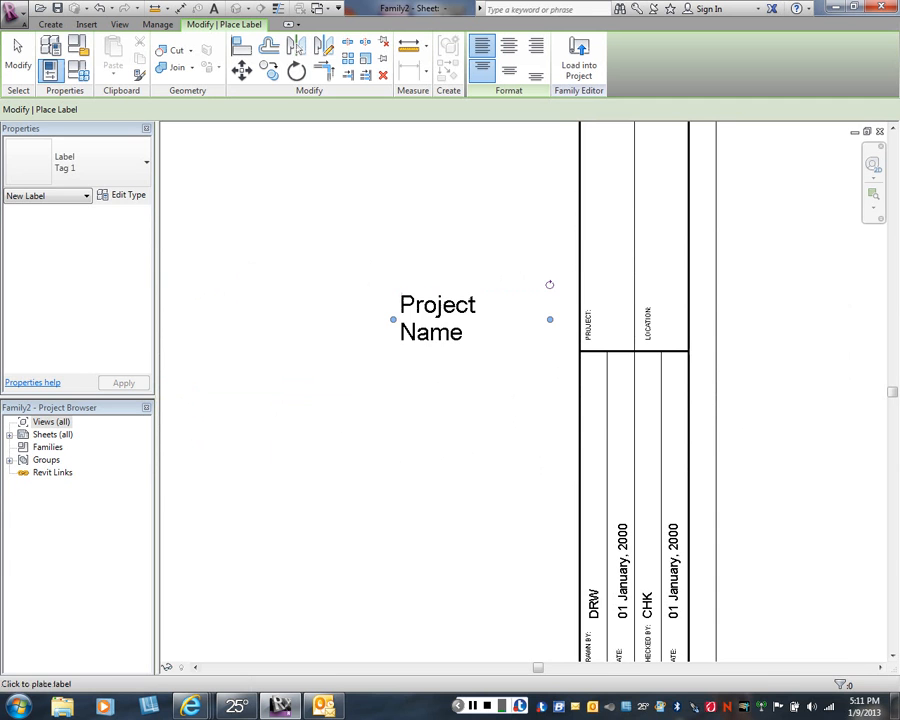
# Rotate the Project Name label 90 degrees to read vertically and move it into the PROJECT: column above its heading.
pyautogui.moveTo(549, 284); pyautogui.dragTo(437, 241)
pyautogui.rightClick(448, 410)
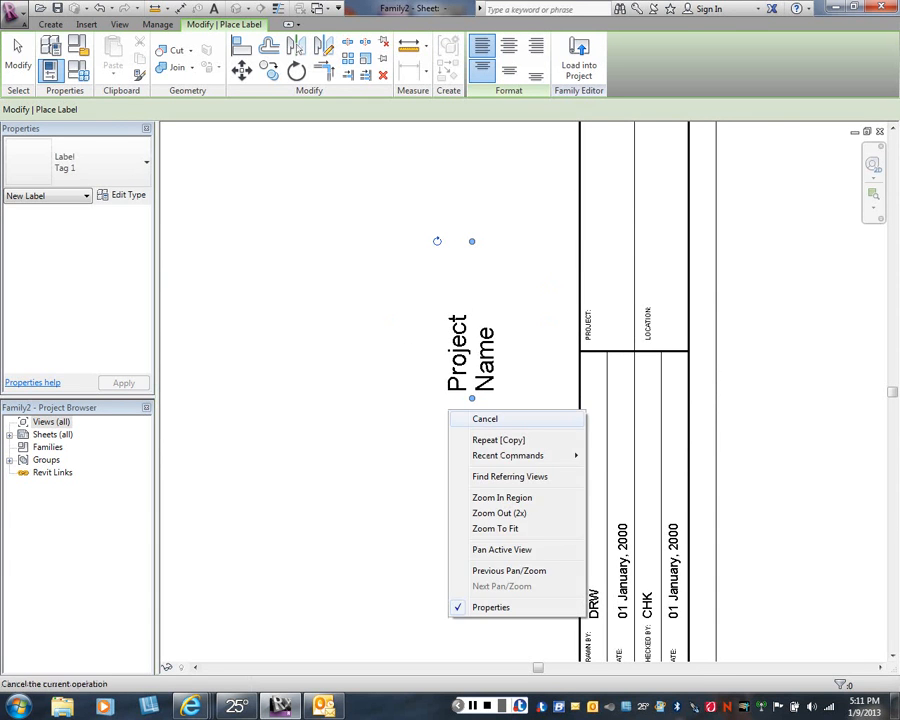
pyautogui.click(485, 419)
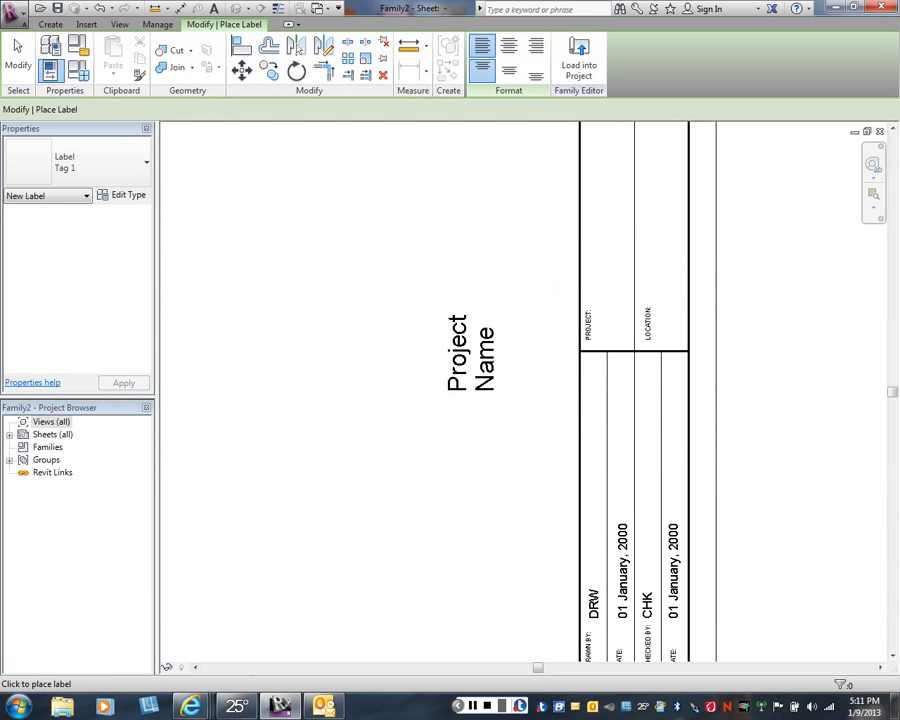
pyautogui.rightClick(353, 379)
pyautogui.click(366, 388)
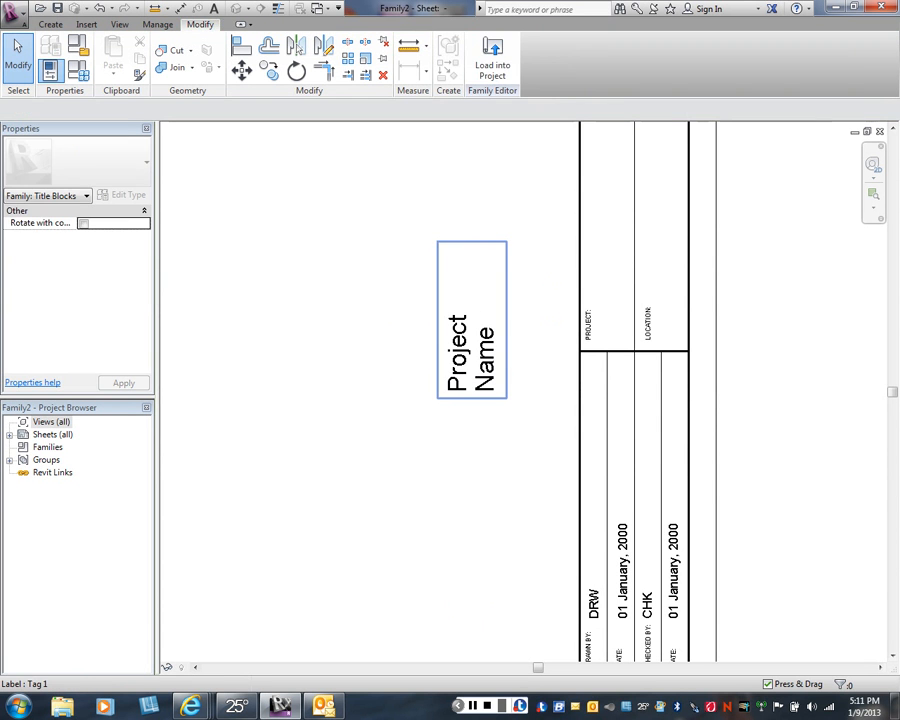
pyautogui.moveTo(471, 350); pyautogui.dragTo(606, 251)
pyautogui.press('Escape')
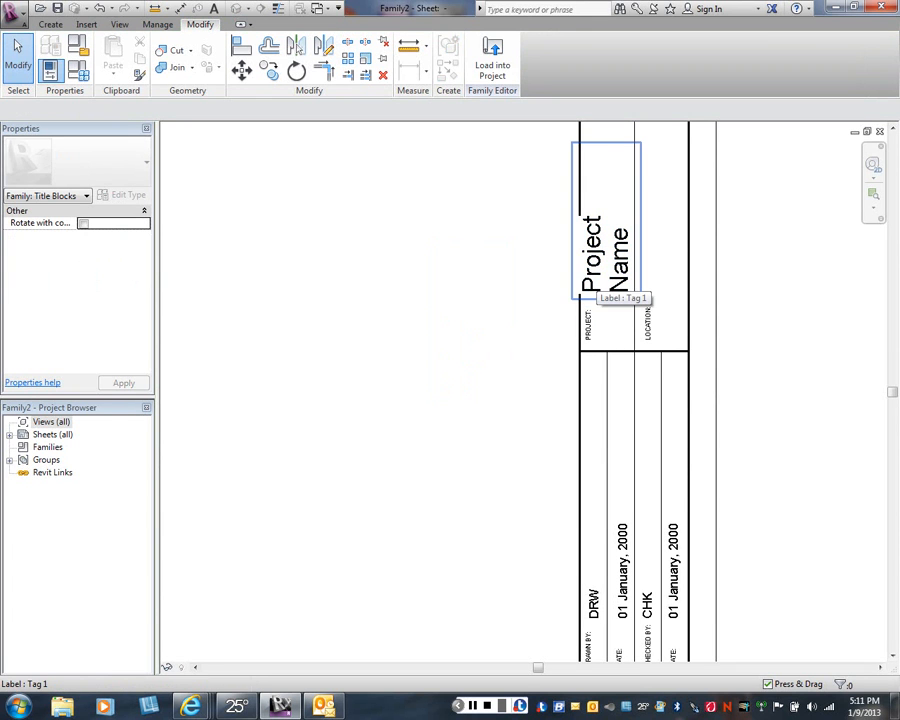
# Lengthen the Project Name label's text box upward so it fits on one line, and centre it between the PROJECT: column's lines.
pyautogui.scroll(-1, 486, 281)
pyautogui.scroll(-1, 486, 281)
pyautogui.moveTo(486, 281); pyautogui.dragTo(476, 386, button='middle')
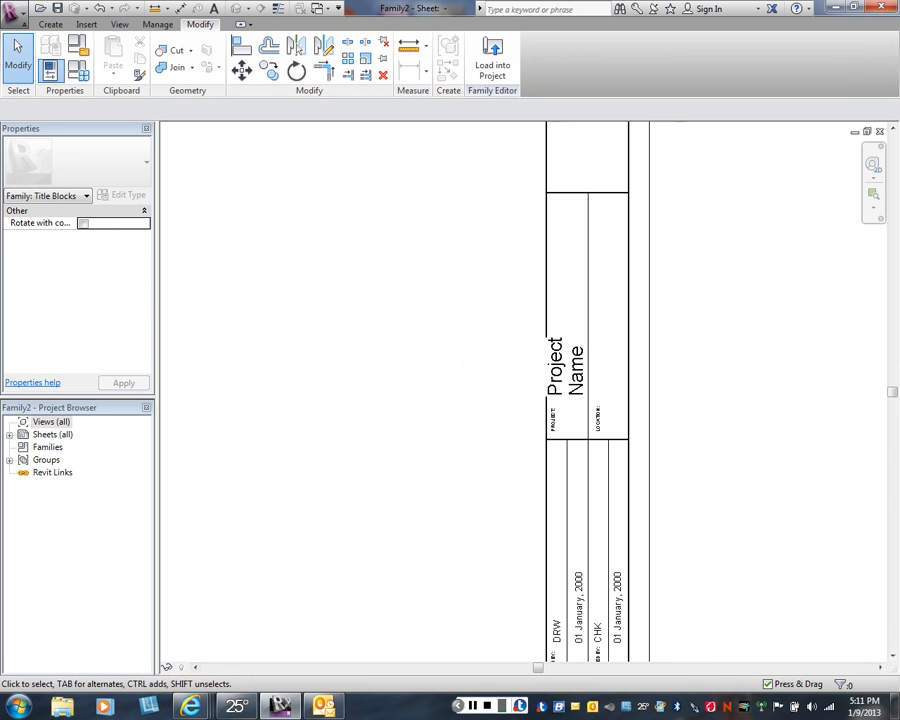
pyautogui.click(566, 304)
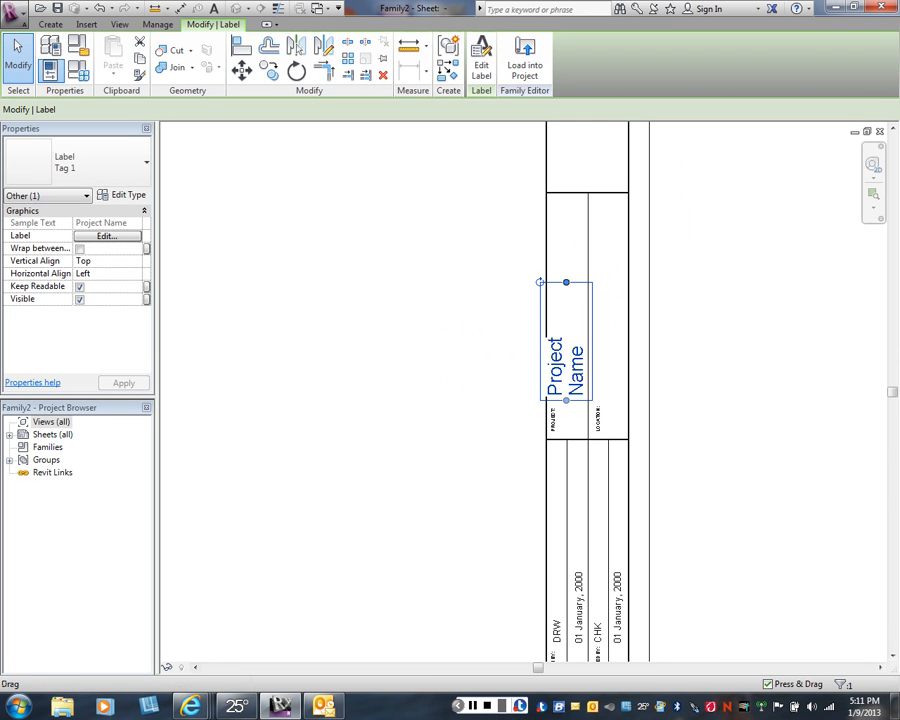
pyautogui.moveTo(566, 304); pyautogui.dragTo(566, 202)
pyautogui.click(604, 280)
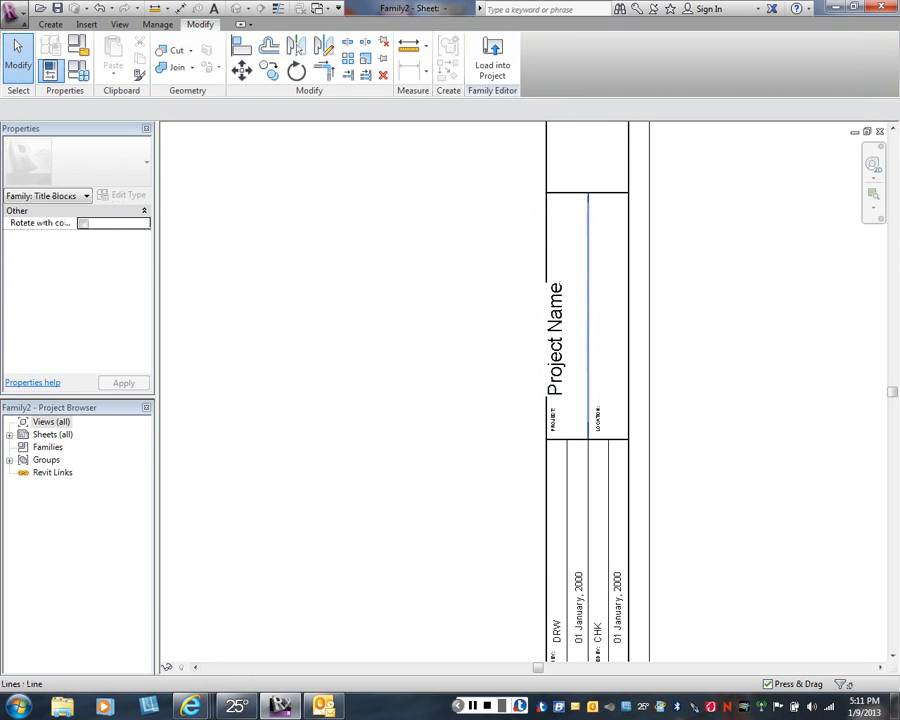
pyautogui.click(557, 340)
pyautogui.moveTo(557, 340); pyautogui.dragTo(571, 340)
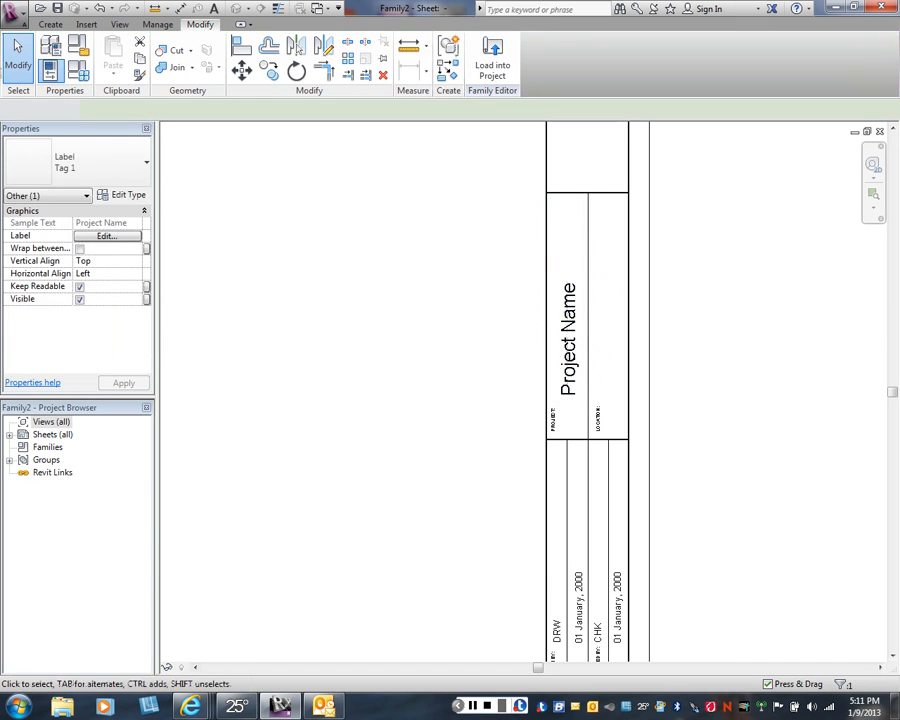
# Change the Project Name label's type to Tag 2.
pyautogui.click(569, 340)
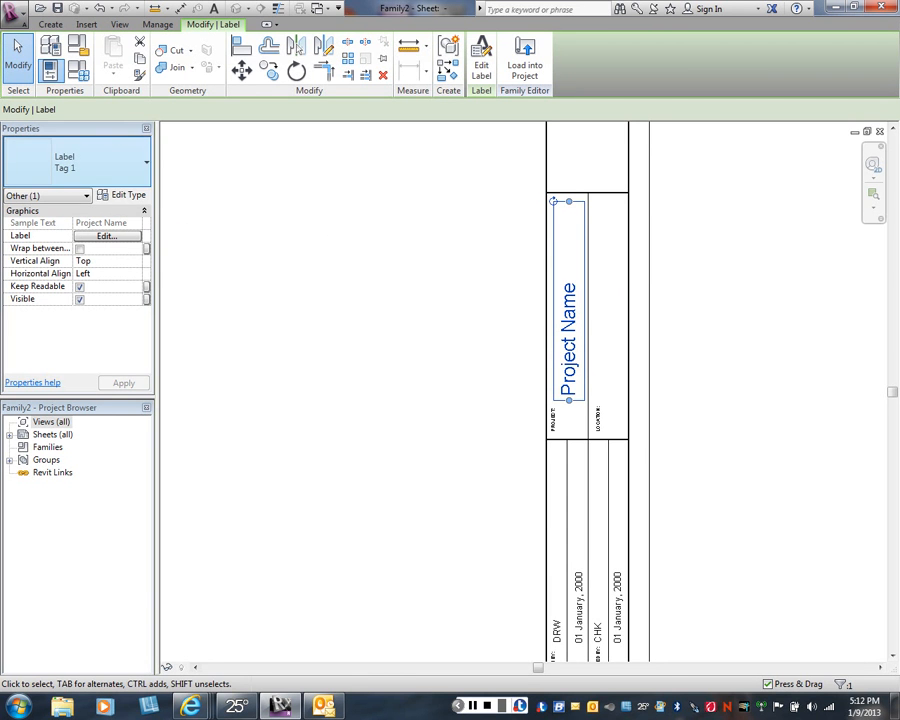
pyautogui.click(75, 162)
pyautogui.click(40, 226)
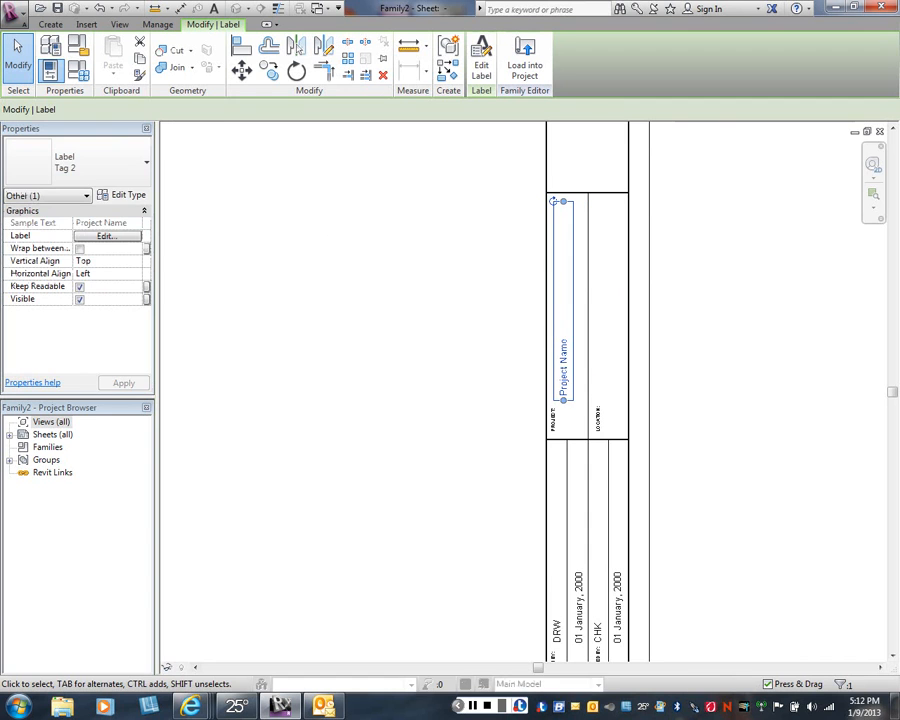
pyautogui.press('Escape')
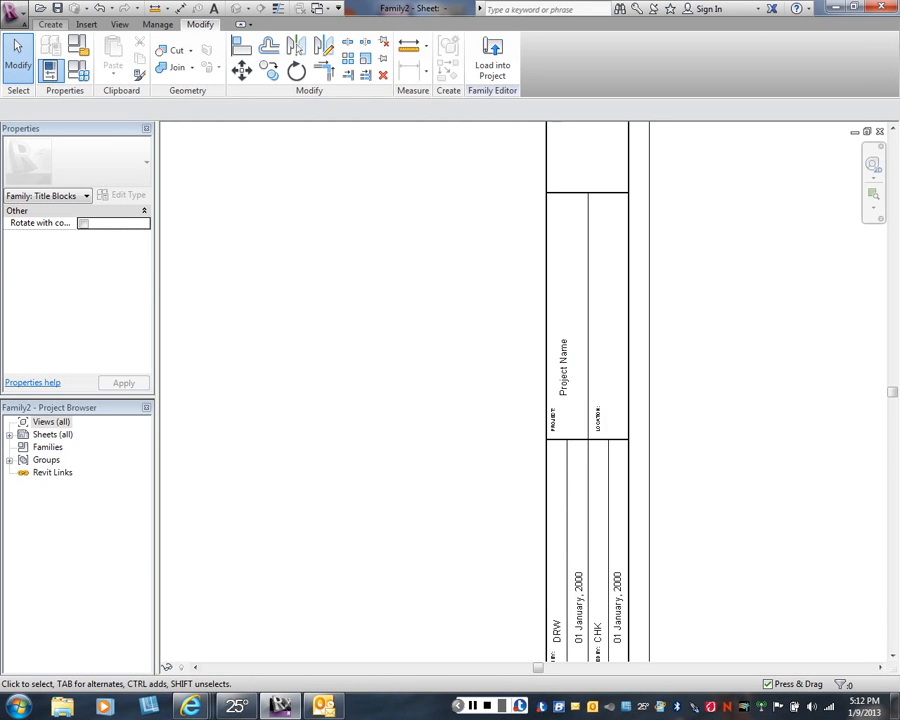
# Place a label with the Project Address parameter and end label placement.
pyautogui.click(50, 24)
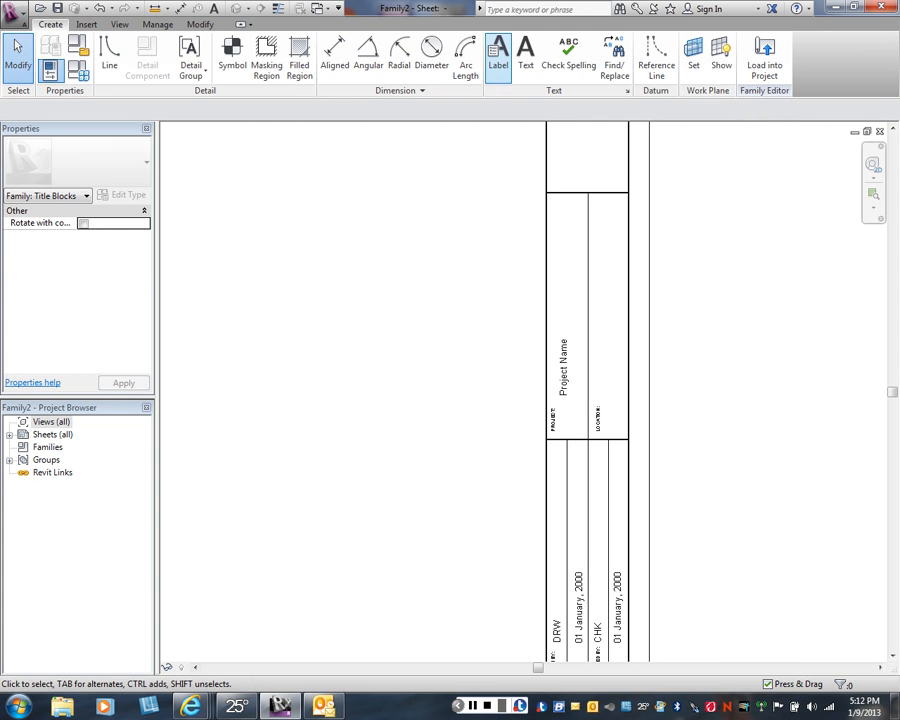
pyautogui.click(498, 57)
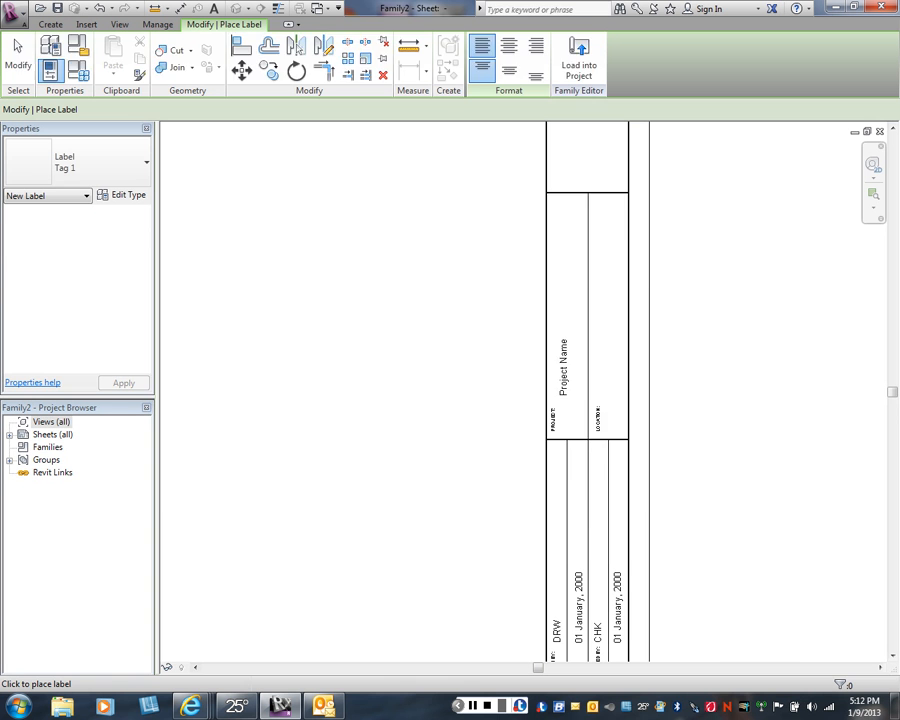
pyautogui.click(606, 368)
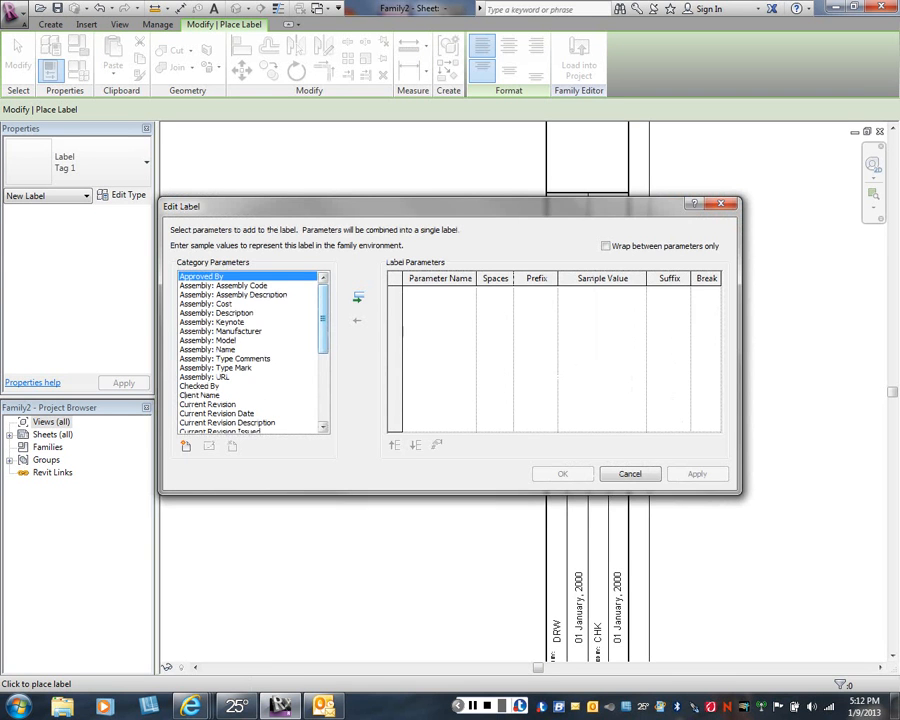
pyautogui.scroll(-1, 250, 350)
pyautogui.scroll(-3, 250, 350)
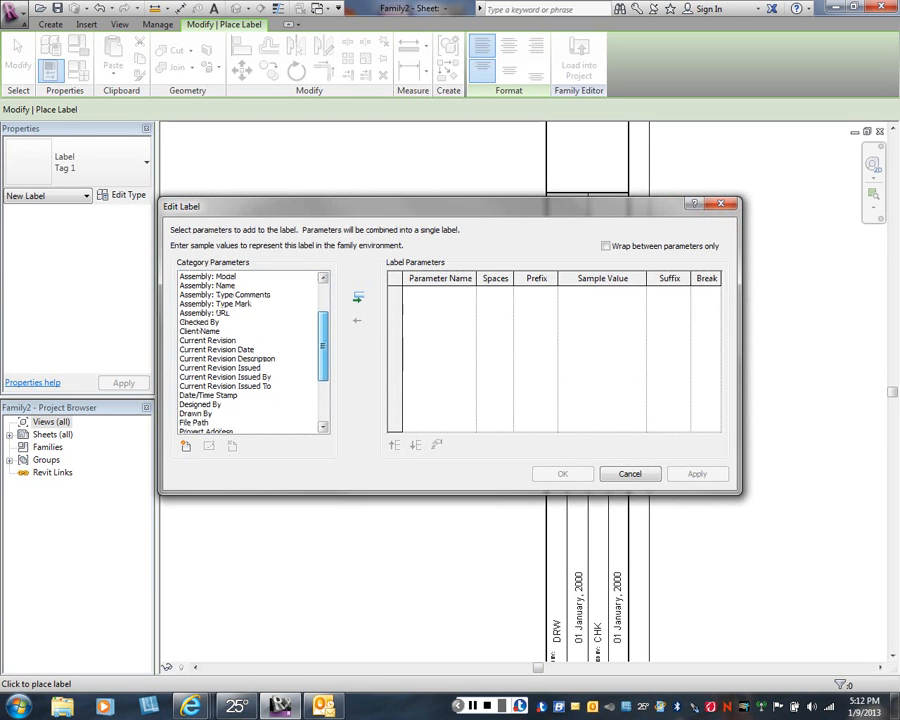
pyautogui.scroll(-1, 250, 350)
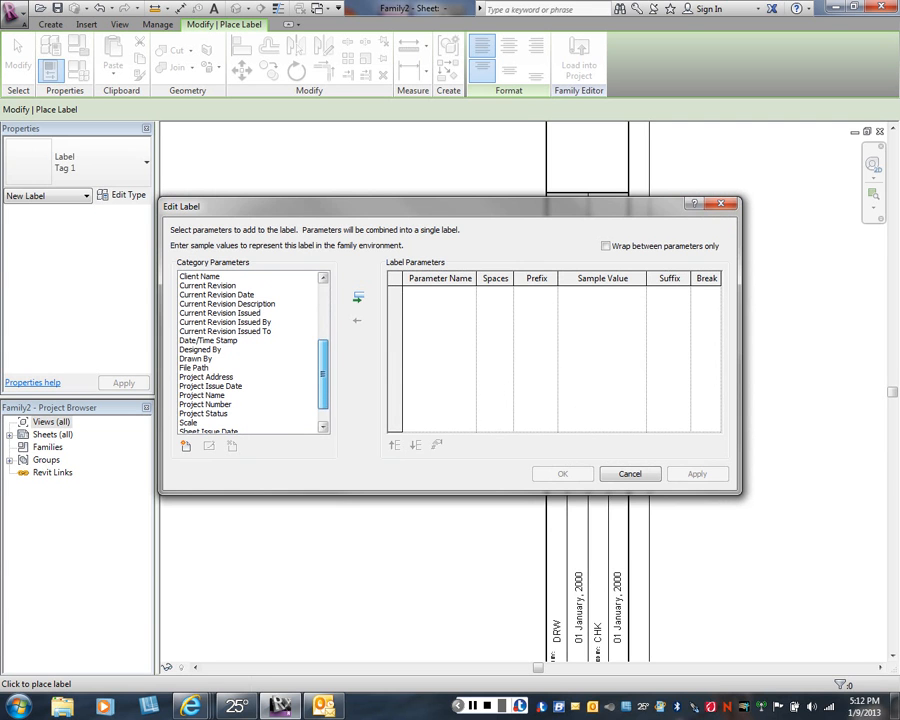
pyautogui.click(206, 376)
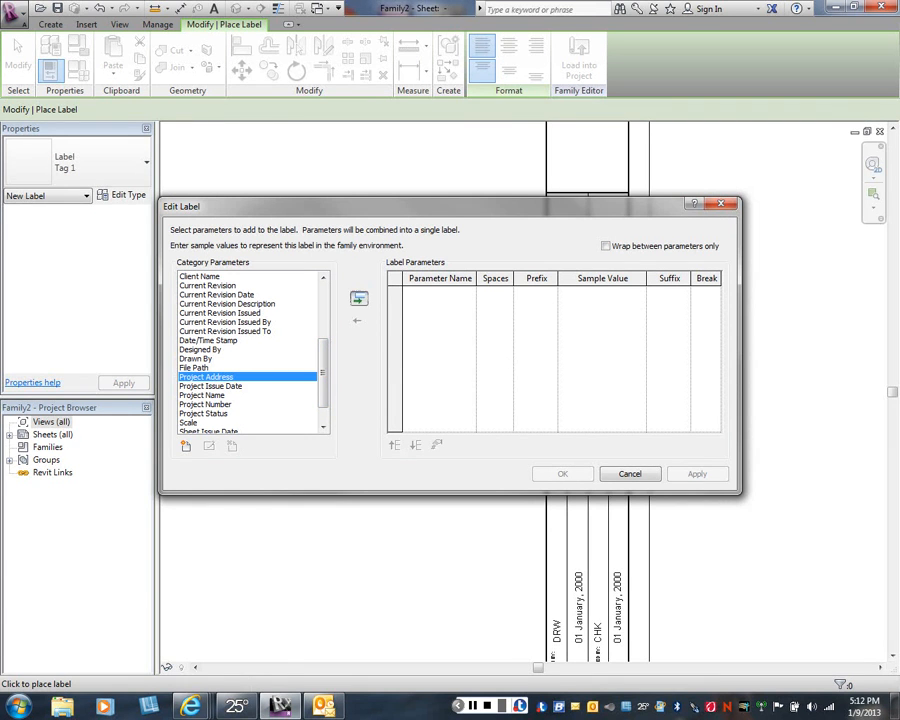
pyautogui.click(358, 297)
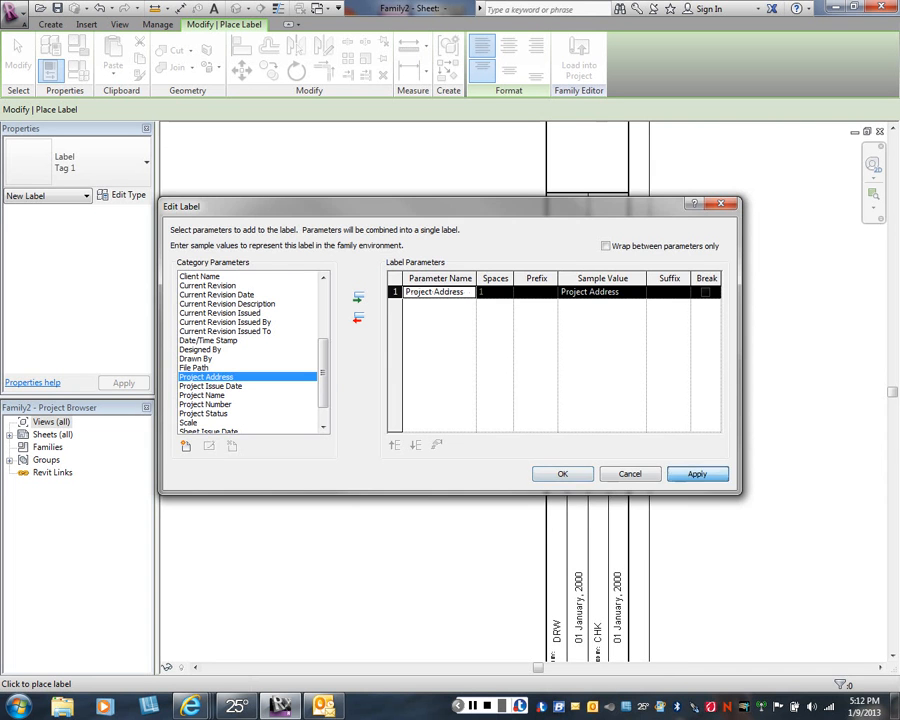
pyautogui.click(697, 474)
pyautogui.click(563, 474)
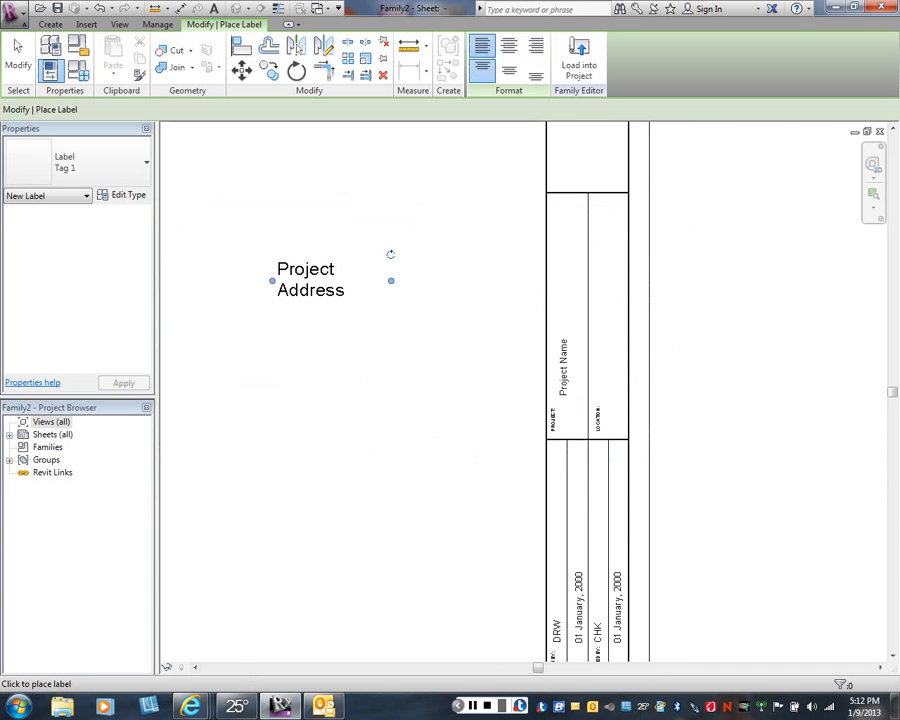
pyautogui.rightClick(282, 328)
pyautogui.click(312, 338)
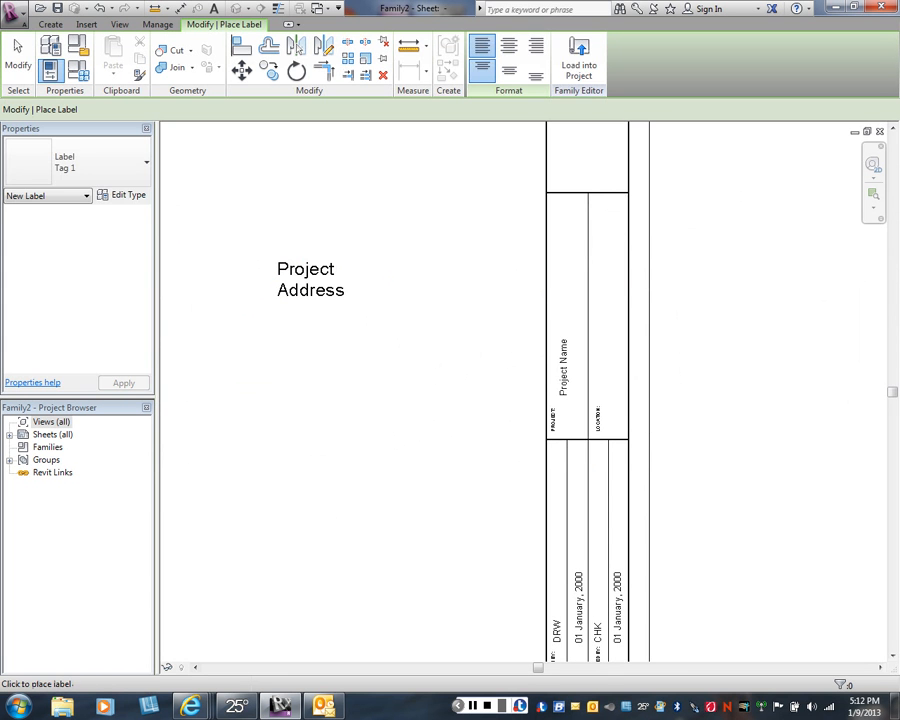
pyautogui.press('Escape')
# Change the Project Address label's type to Tag 2.
pyautogui.click(315, 282)
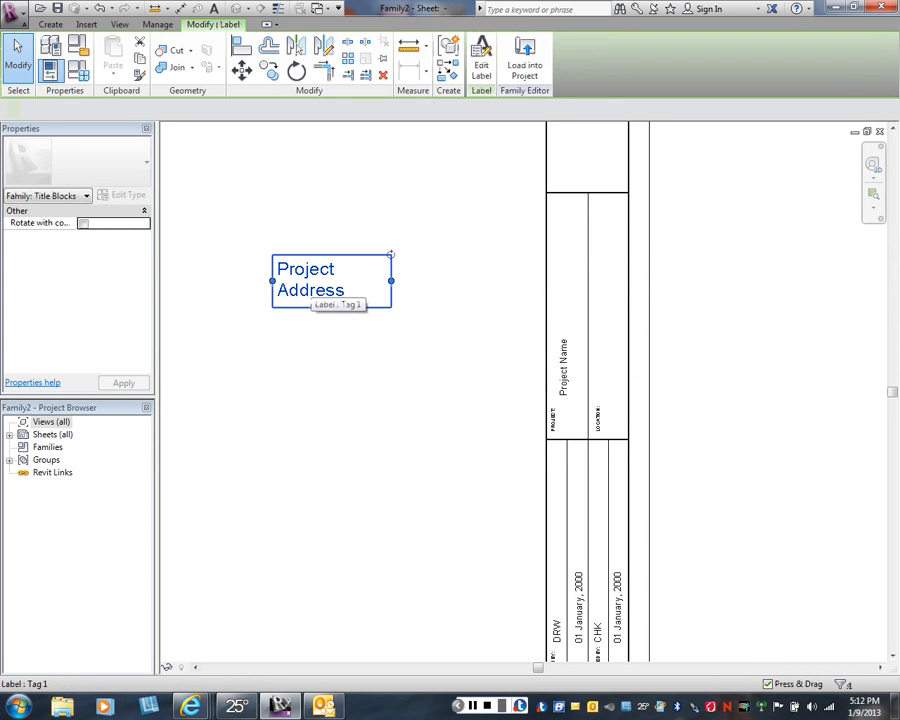
pyautogui.click(146, 162)
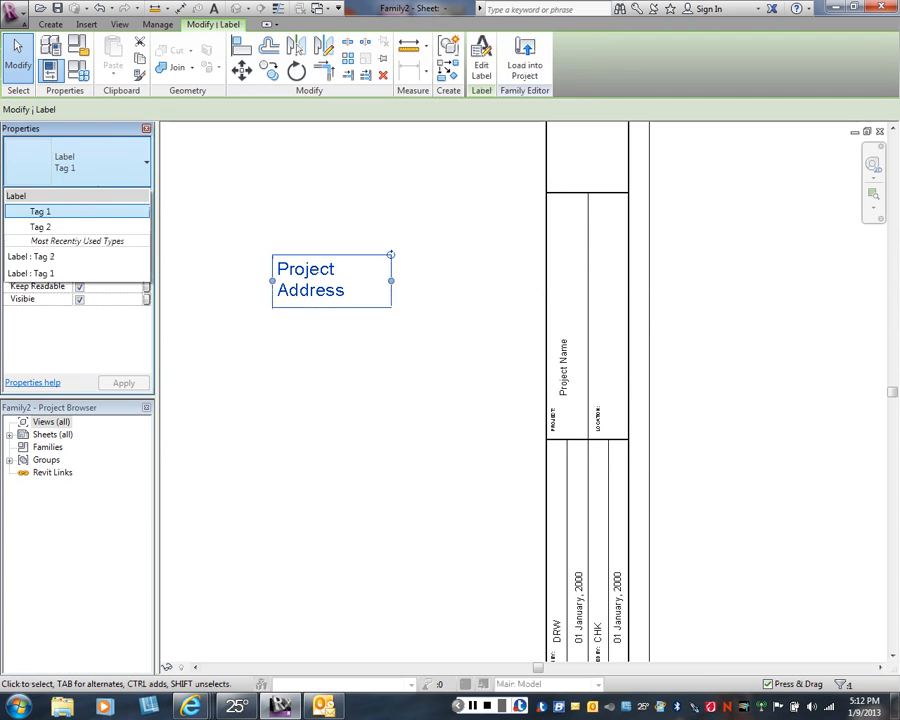
pyautogui.click(40, 227)
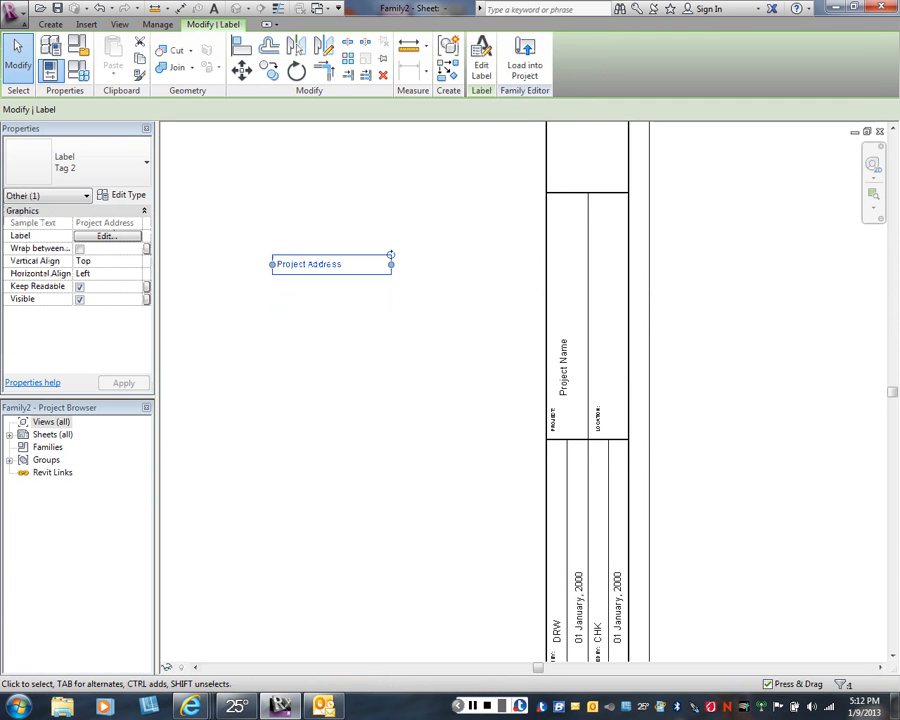
# Rotate the Project Address label 90 degrees to read vertically and position it in the LOCATION: column, level with the Project Name label.
pyautogui.moveTo(390, 255); pyautogui.dragTo(348, 208)
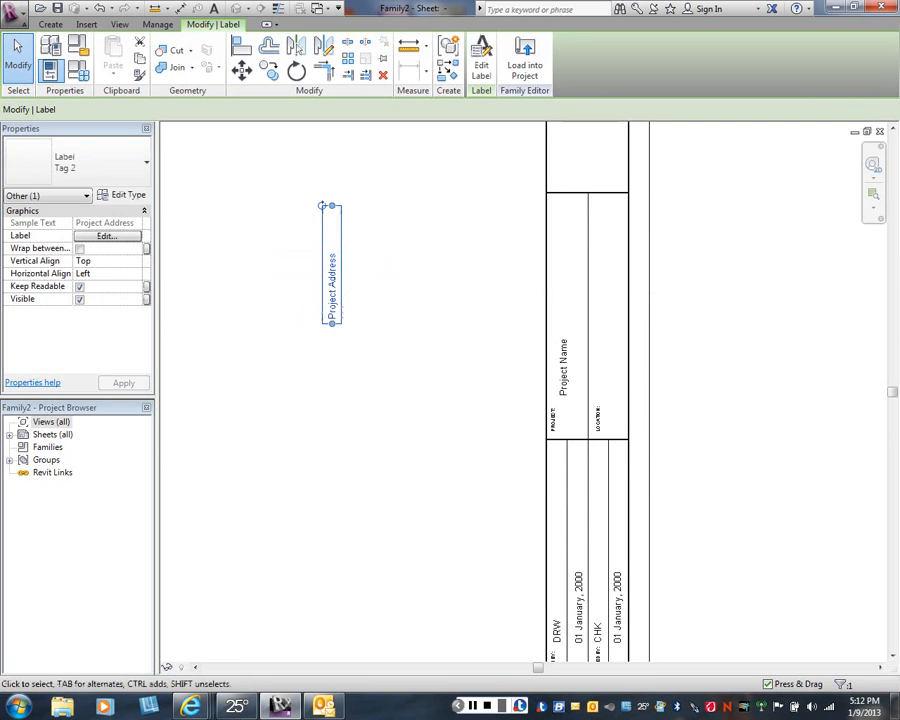
pyautogui.moveTo(330, 285); pyautogui.dragTo(598, 338)
pyautogui.moveTo(592, 258); pyautogui.dragTo(601, 283)
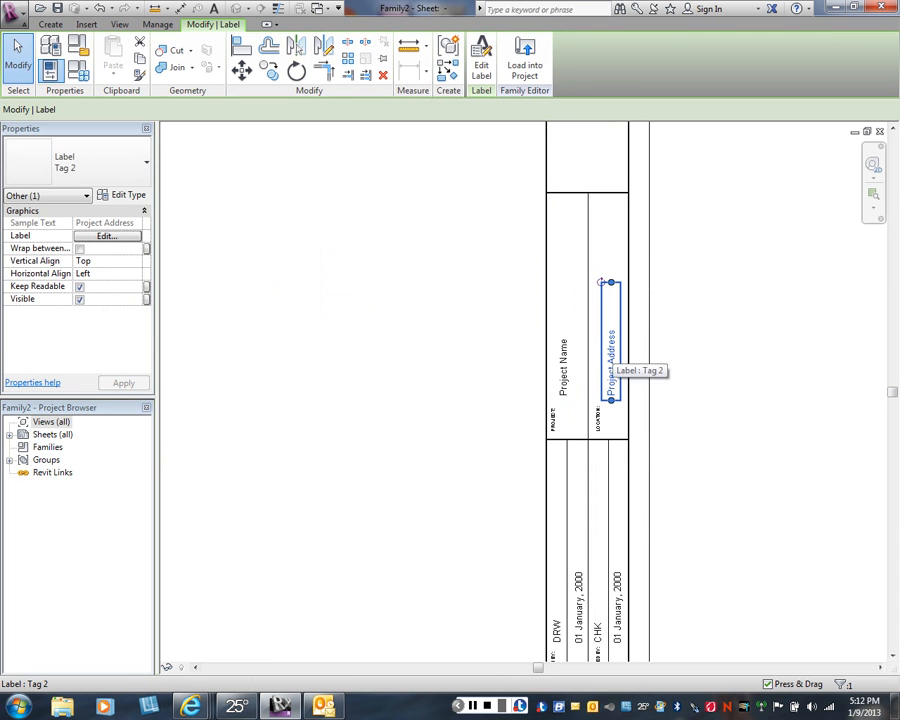
pyautogui.moveTo(601, 283); pyautogui.dragTo(590, 283)
pyautogui.press('Escape')
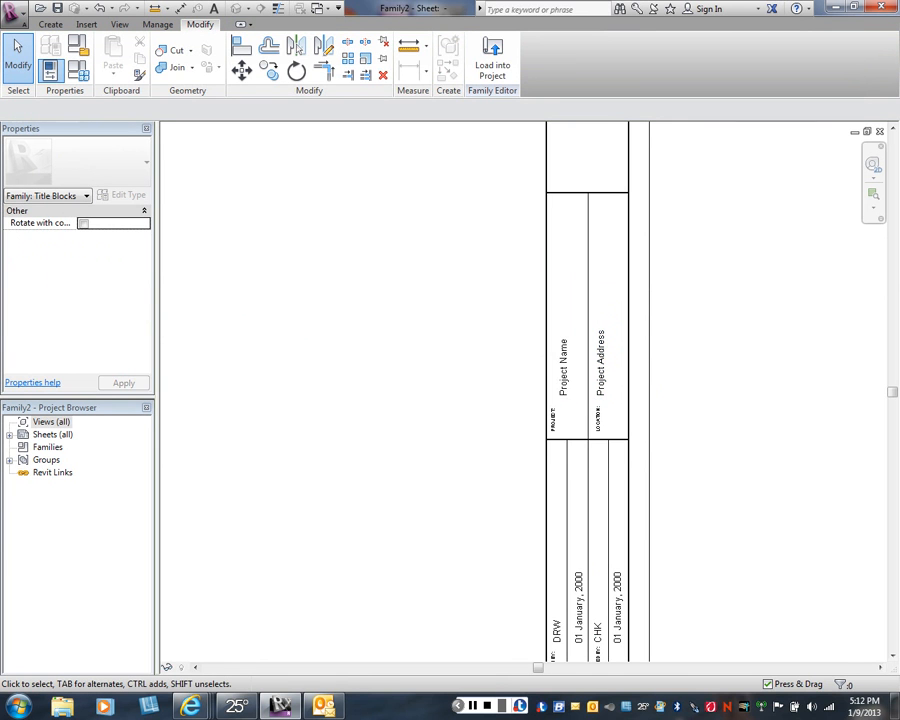
# Start a new text note and duplicate the Text Note 1 type as Text Note 3.
pyautogui.scroll(-1, 464, 380)
pyautogui.moveTo(460, 299); pyautogui.dragTo(512, 391, button='middle')
pyautogui.scroll(-2, 442, 389)
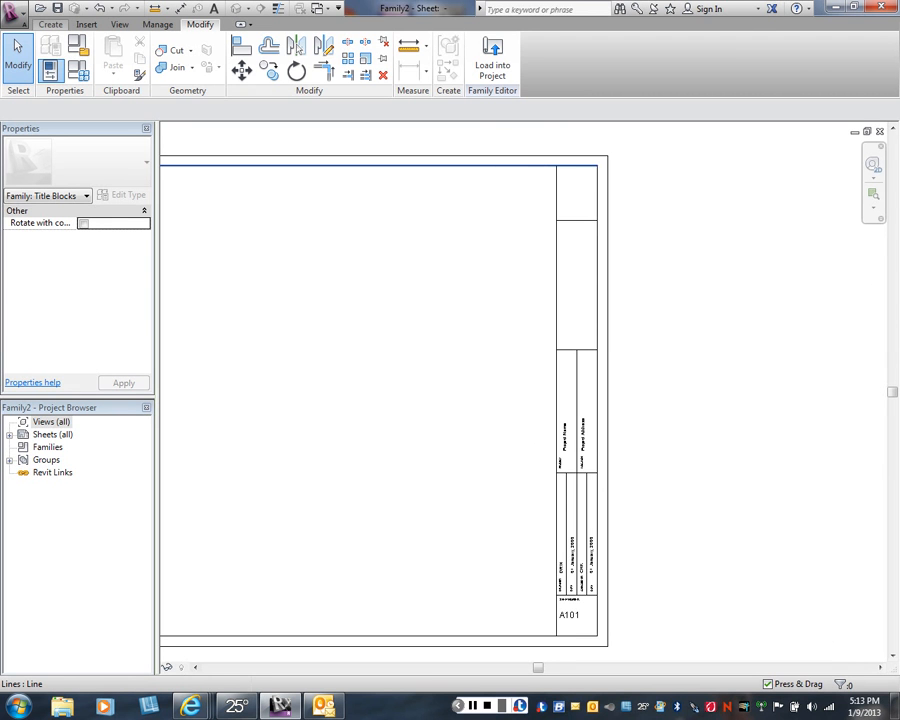
pyautogui.click(50, 24)
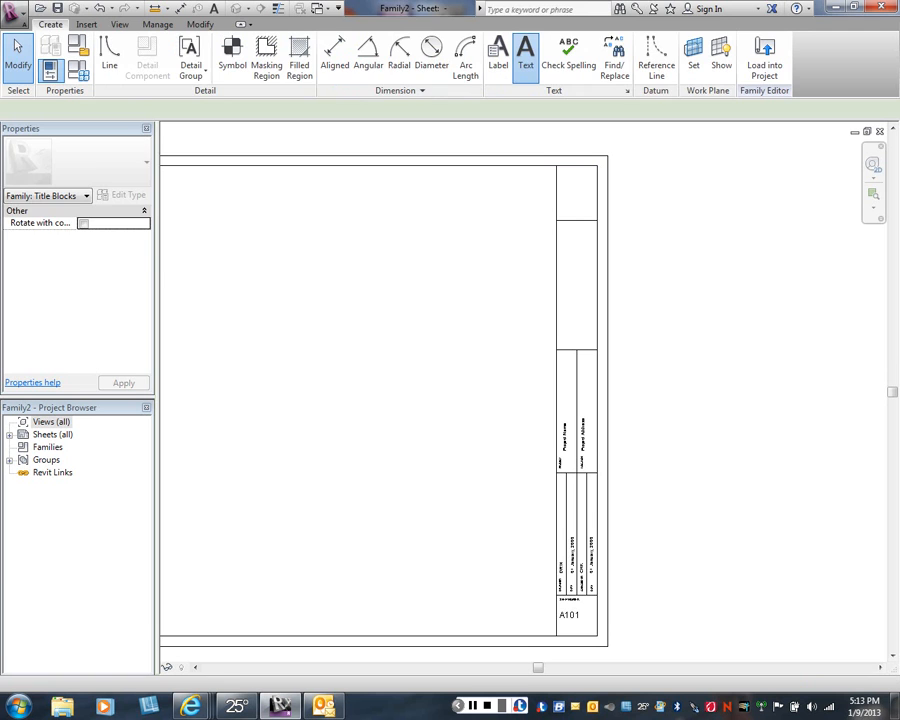
pyautogui.click(525, 57)
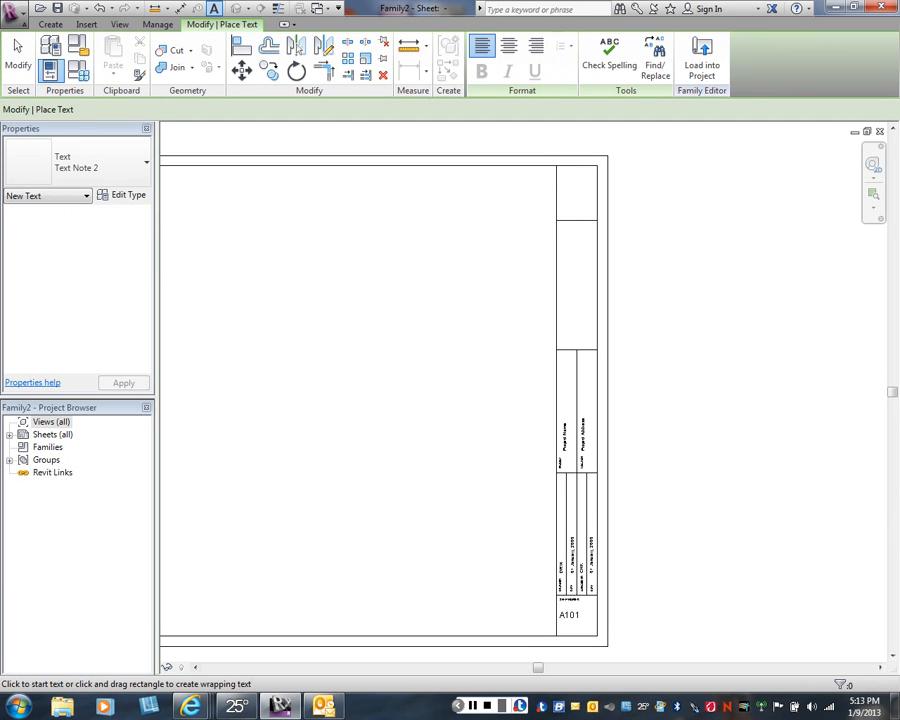
pyautogui.click(140, 165)
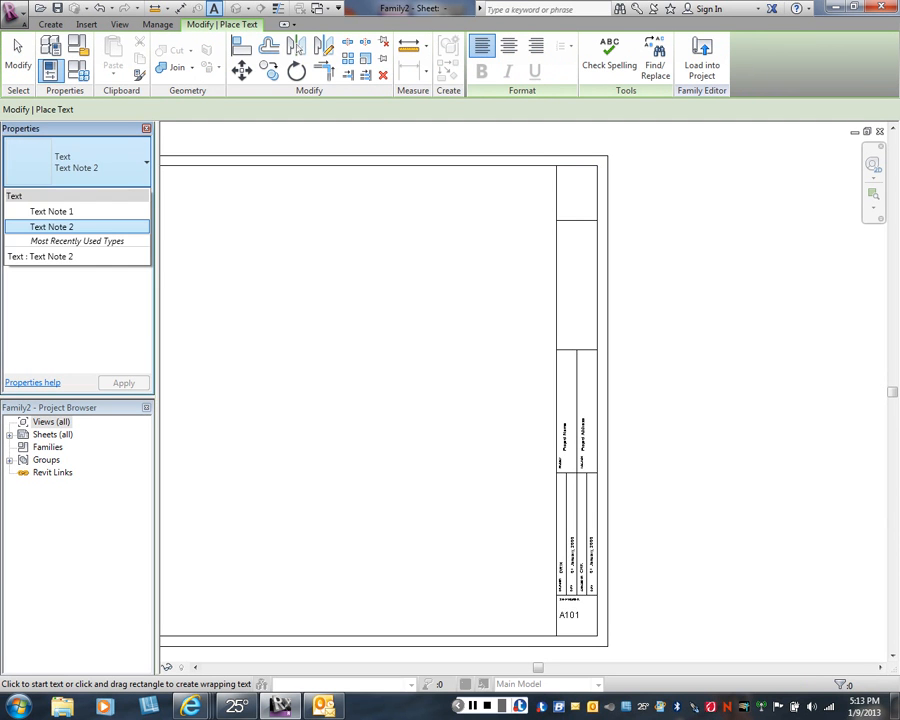
pyautogui.click(140, 165)
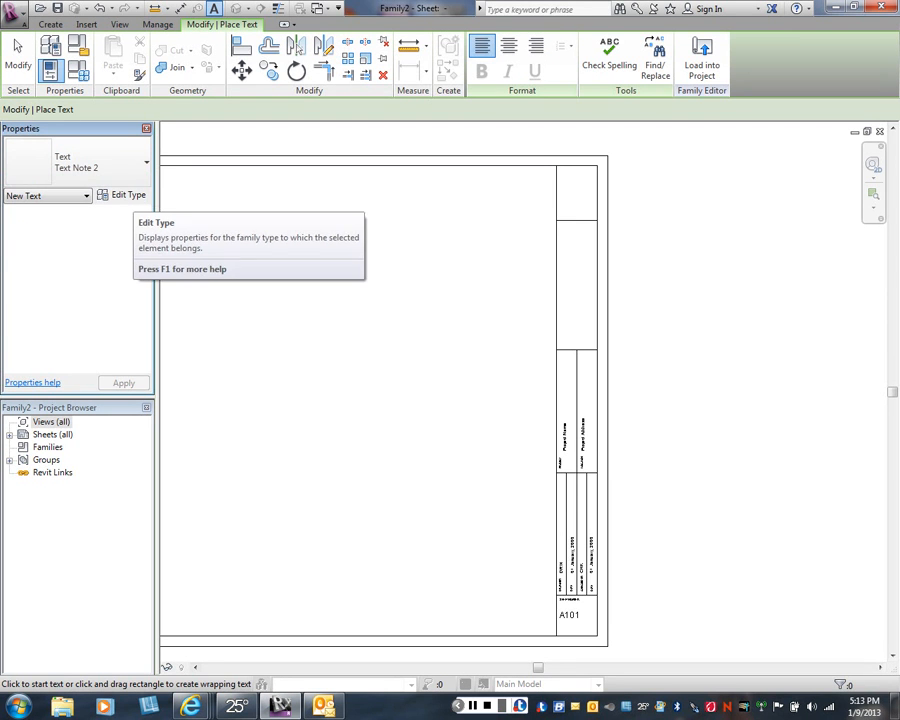
pyautogui.click(132, 165)
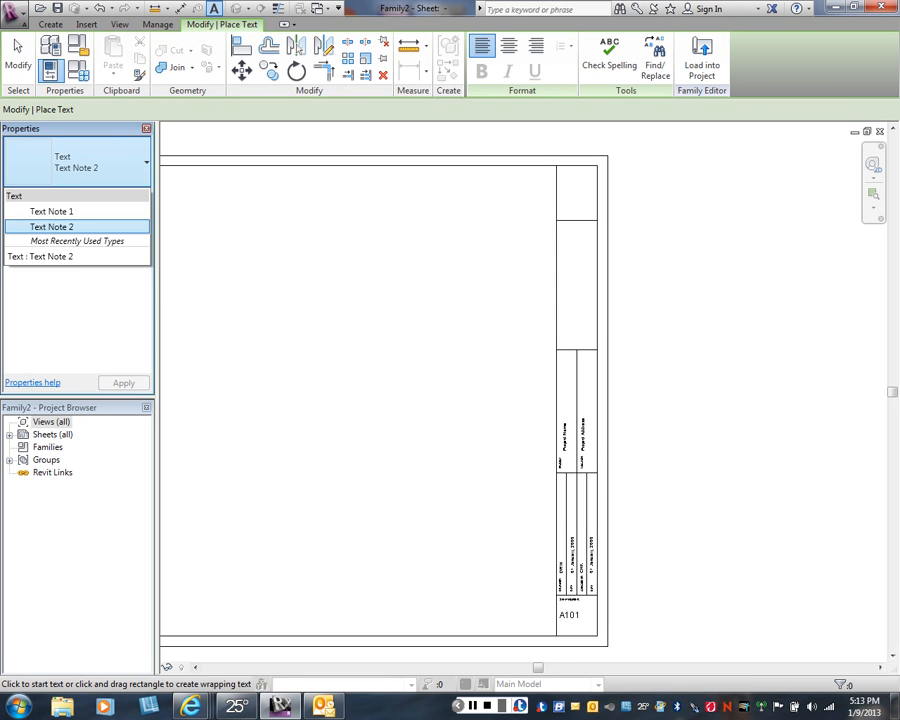
pyautogui.click(51, 211)
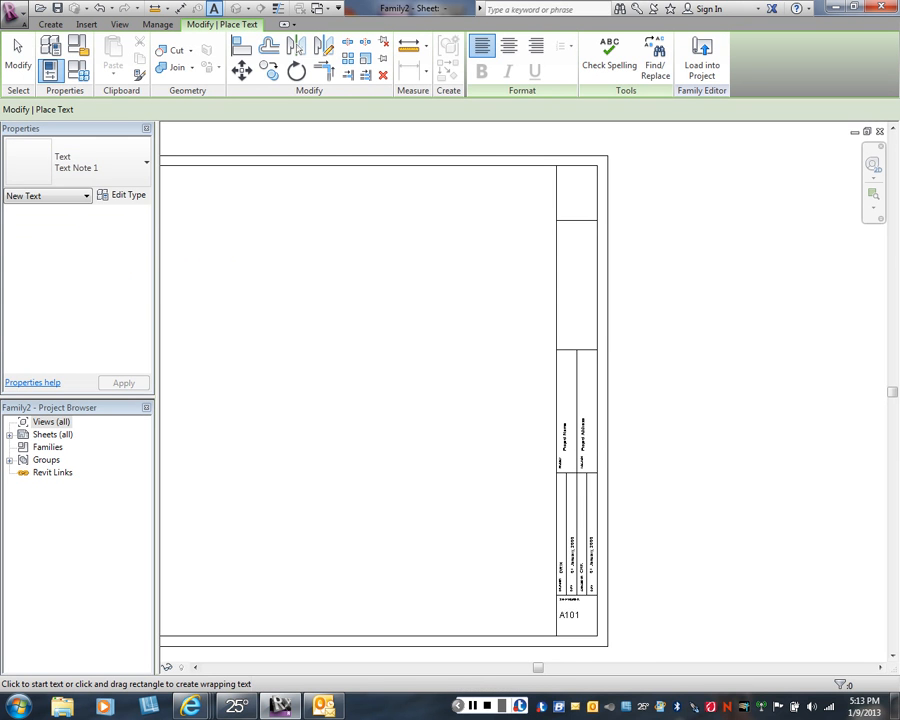
pyautogui.click(124, 195)
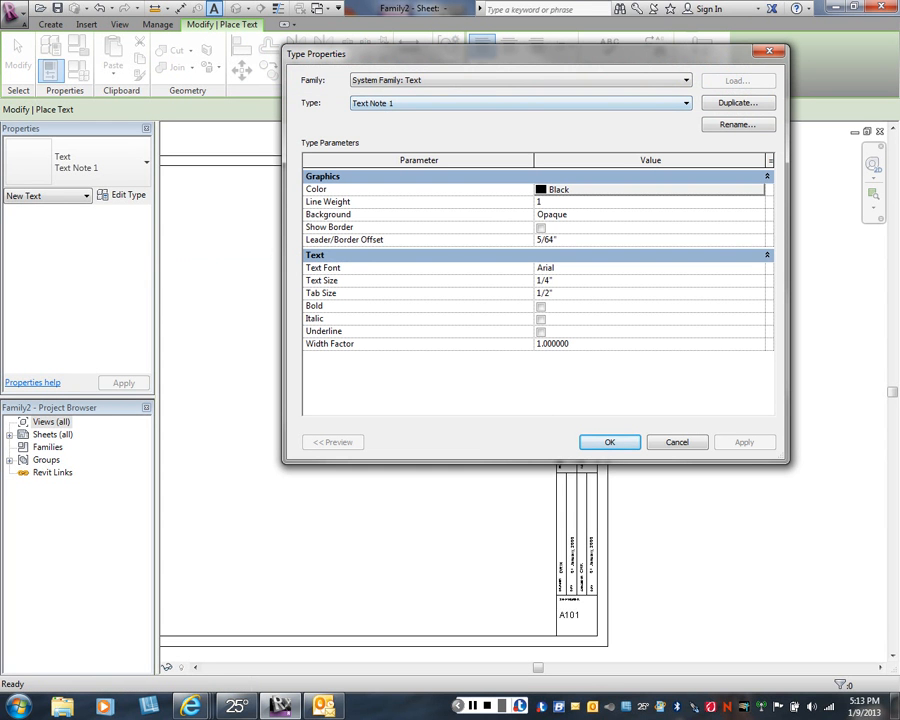
pyautogui.click(737, 102)
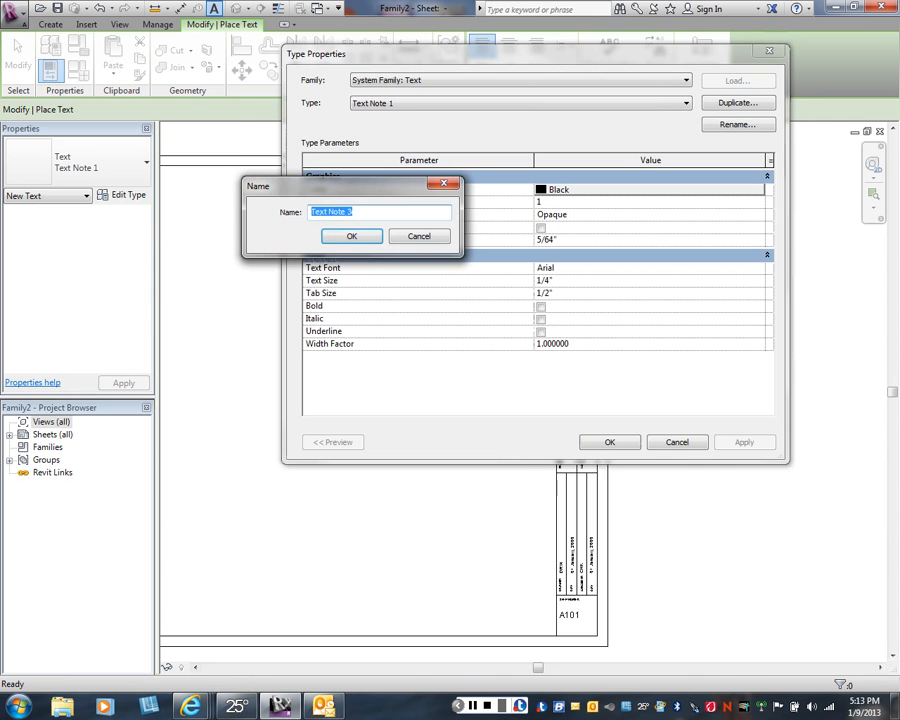
pyautogui.press('Return')
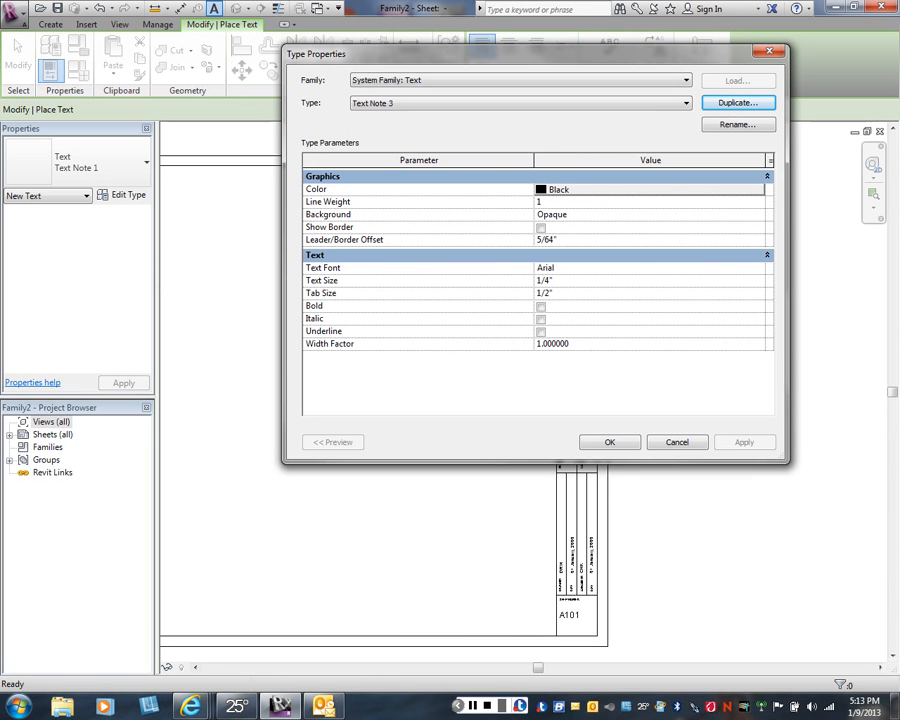
# Set the Text Note 3 type to 5/16" text size and Arial Black font, with bold and italic enabled.
pyautogui.click(548, 281)
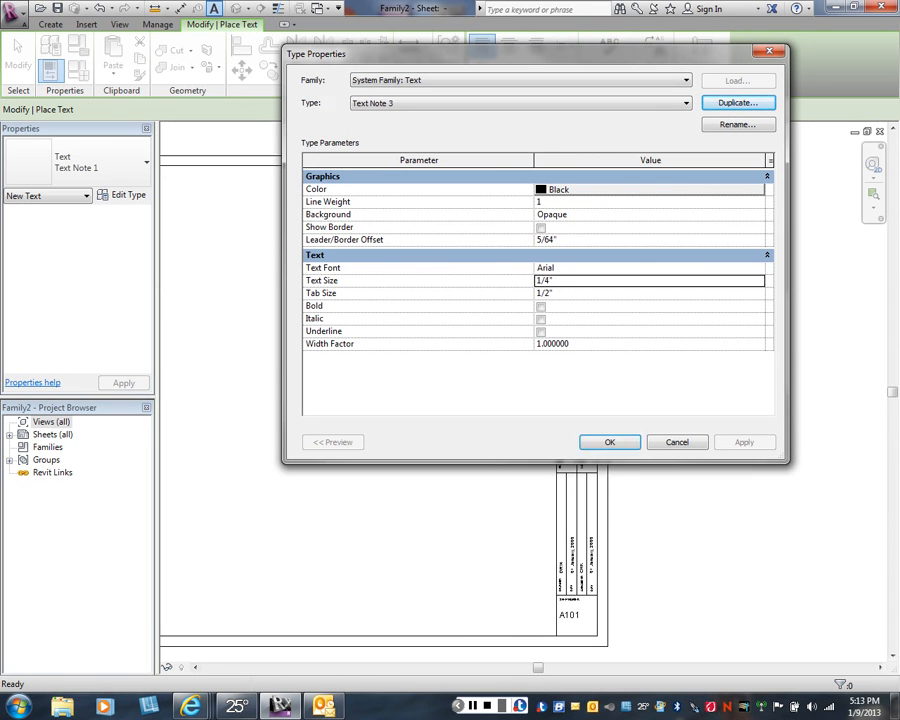
pyautogui.moveTo(549, 281); pyautogui.dragTo(532, 282)
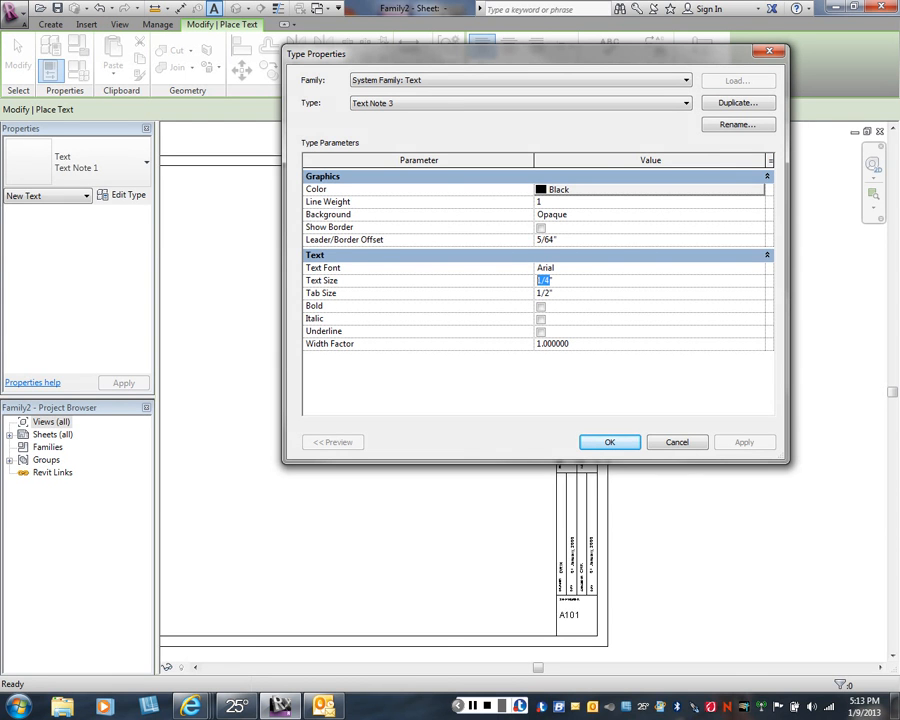
pyautogui.write('5/16')
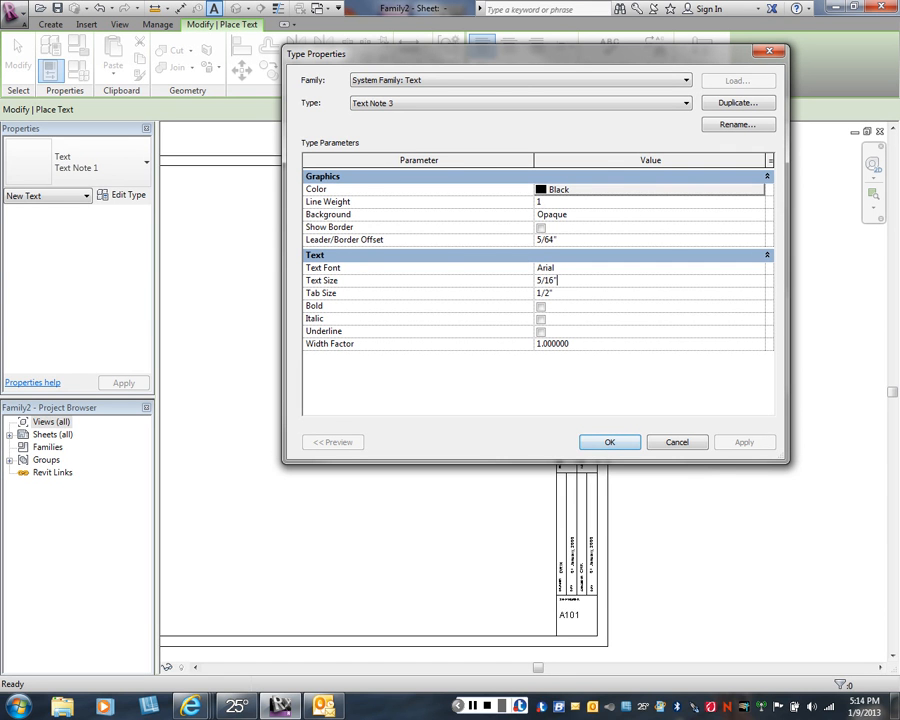
pyautogui.click(605, 267)
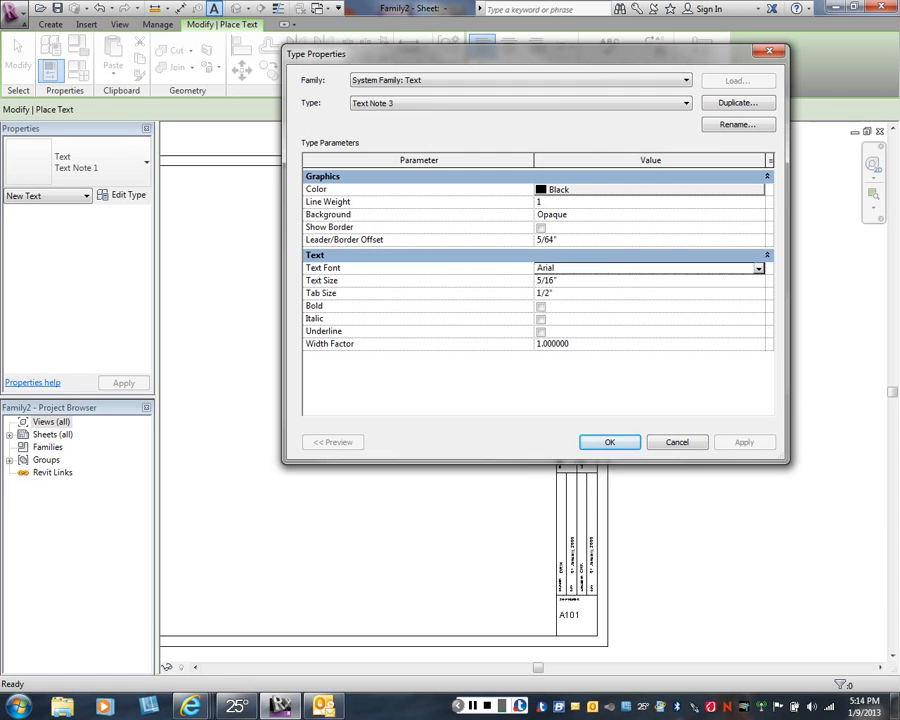
pyautogui.click(759, 268)
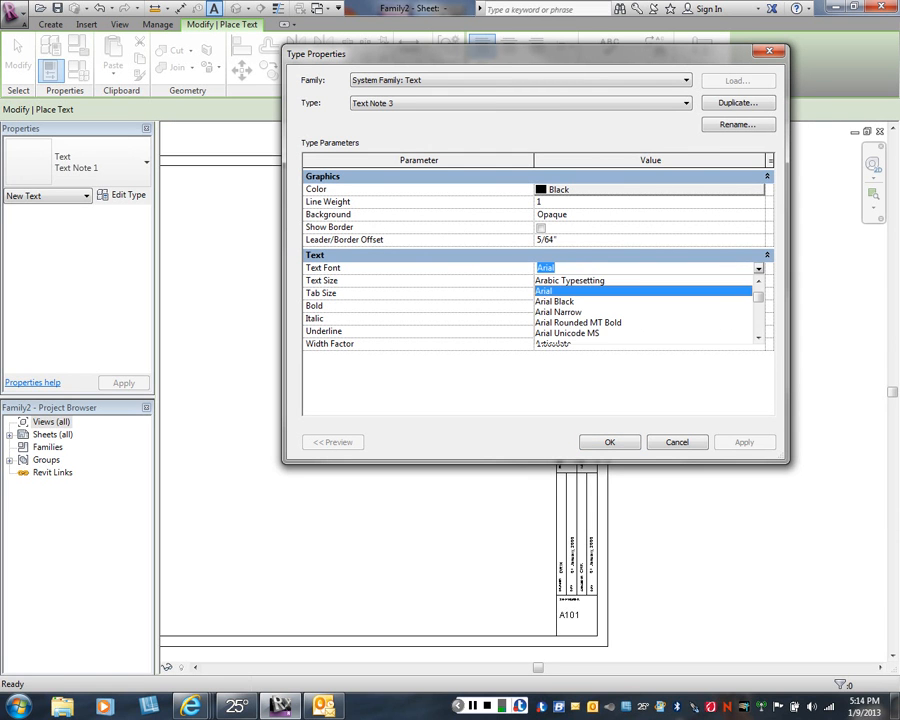
pyautogui.click(555, 302)
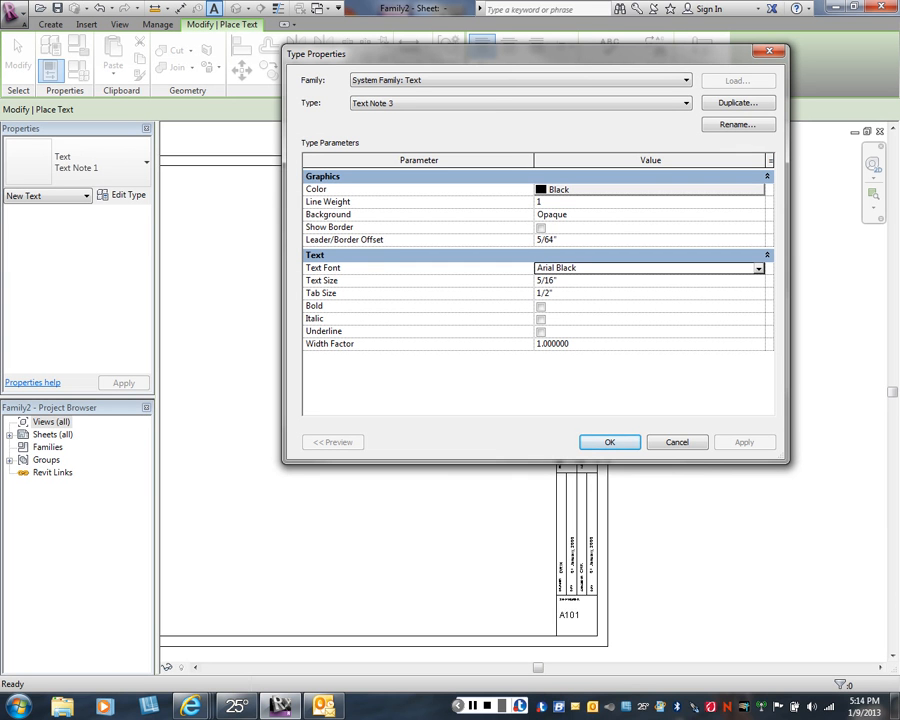
pyautogui.click(541, 319)
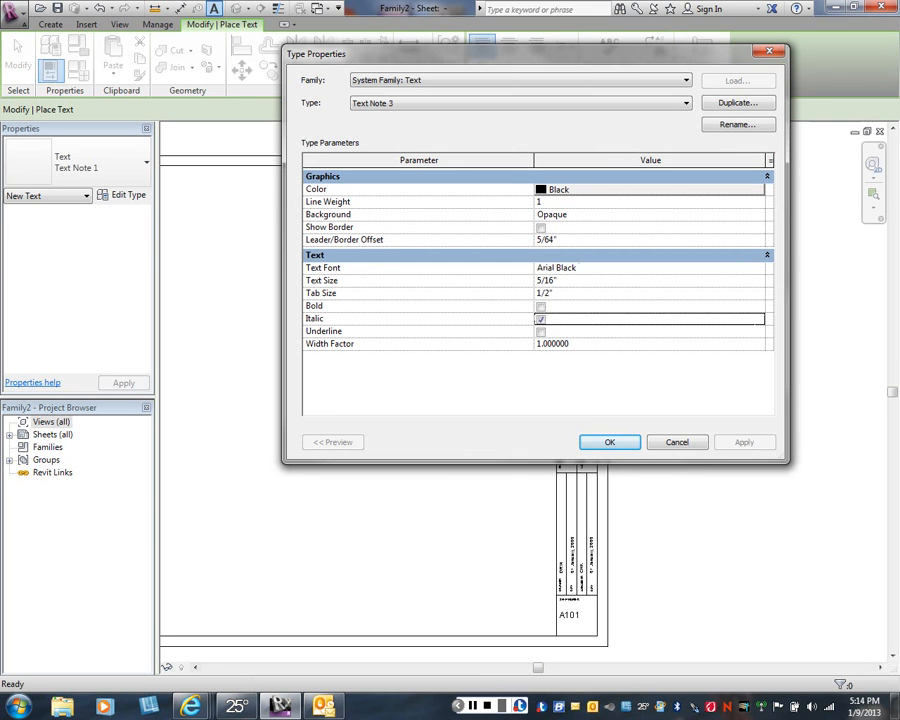
pyautogui.click(541, 307)
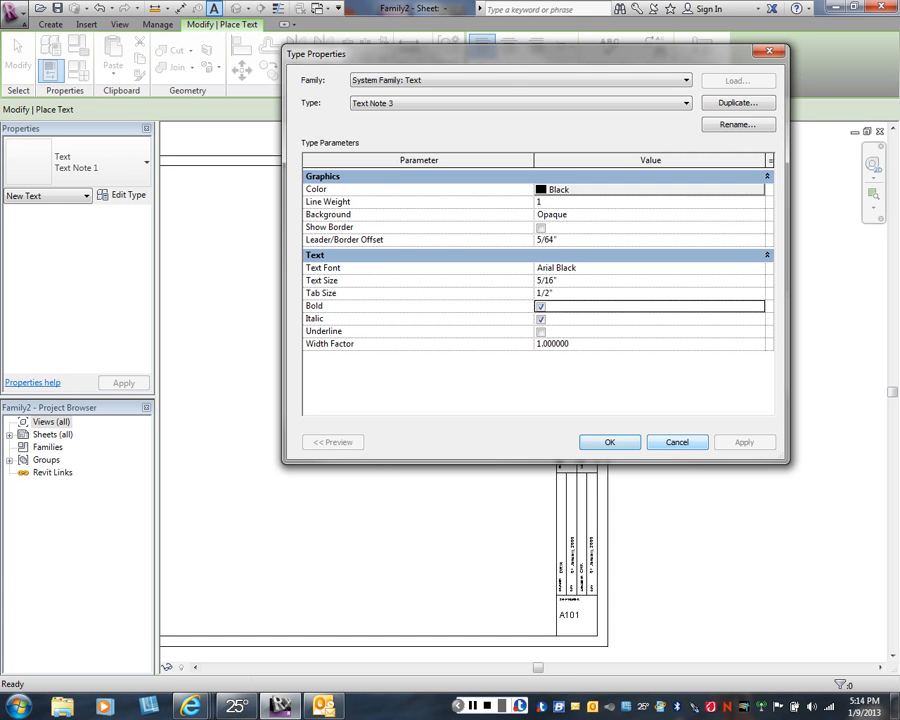
pyautogui.click(609, 442)
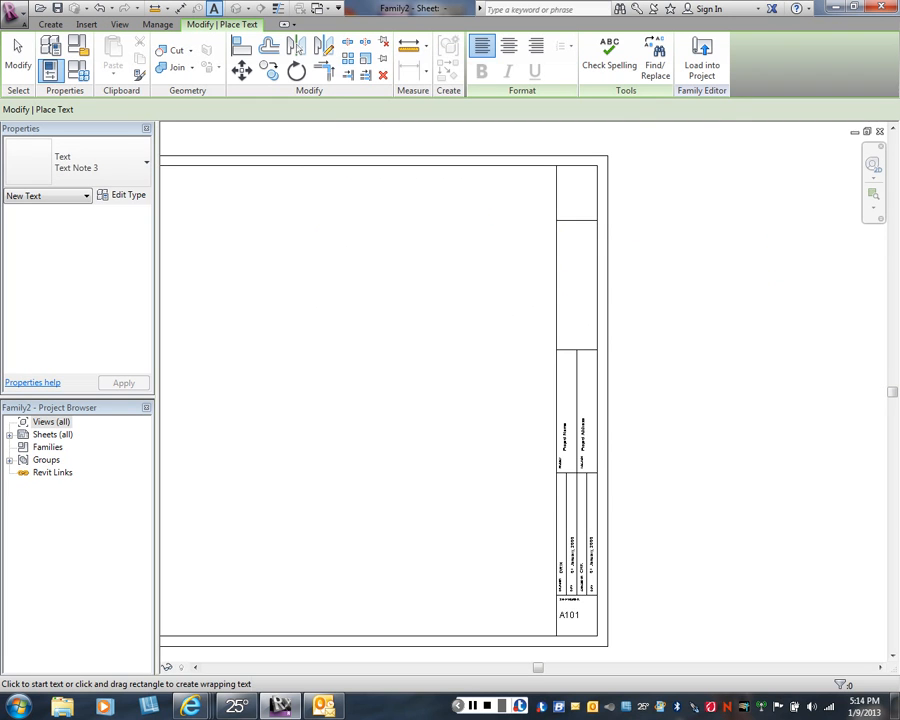
# Place the text "Custom Designs" in the empty title block cell above the Project Name and Project Address labels.
pyautogui.click(567, 332)
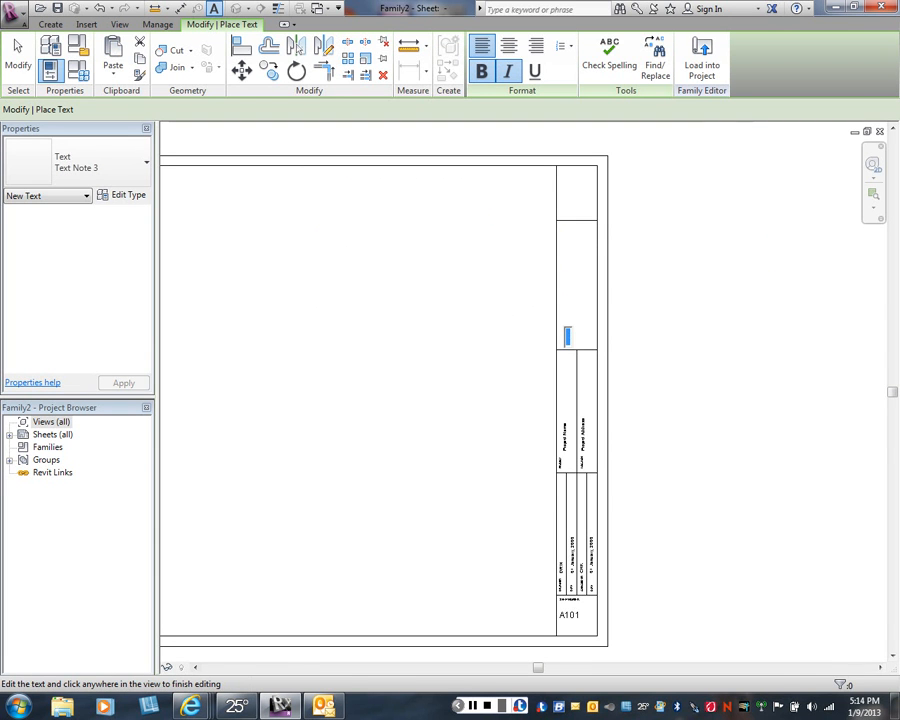
pyautogui.write('c')
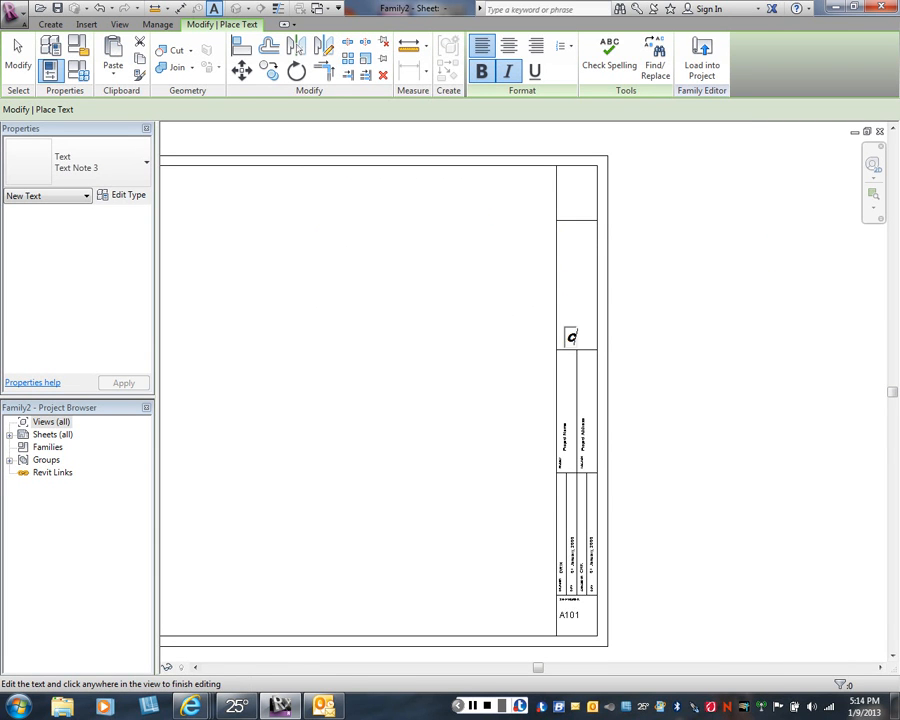
pyautogui.write('ustom Des')
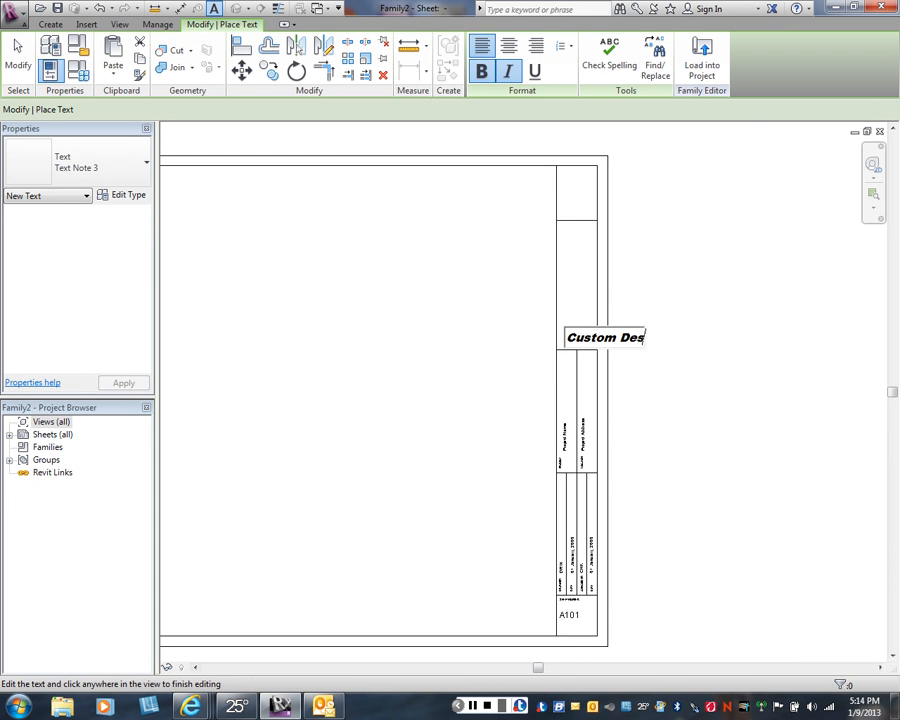
pyautogui.write('igns')
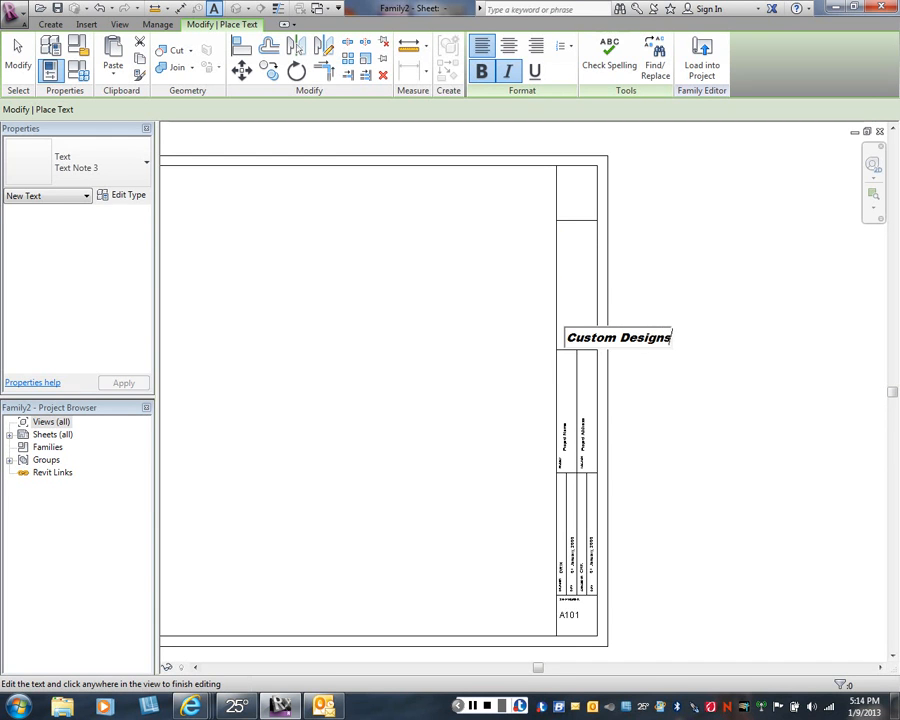
pyautogui.press('Escape')
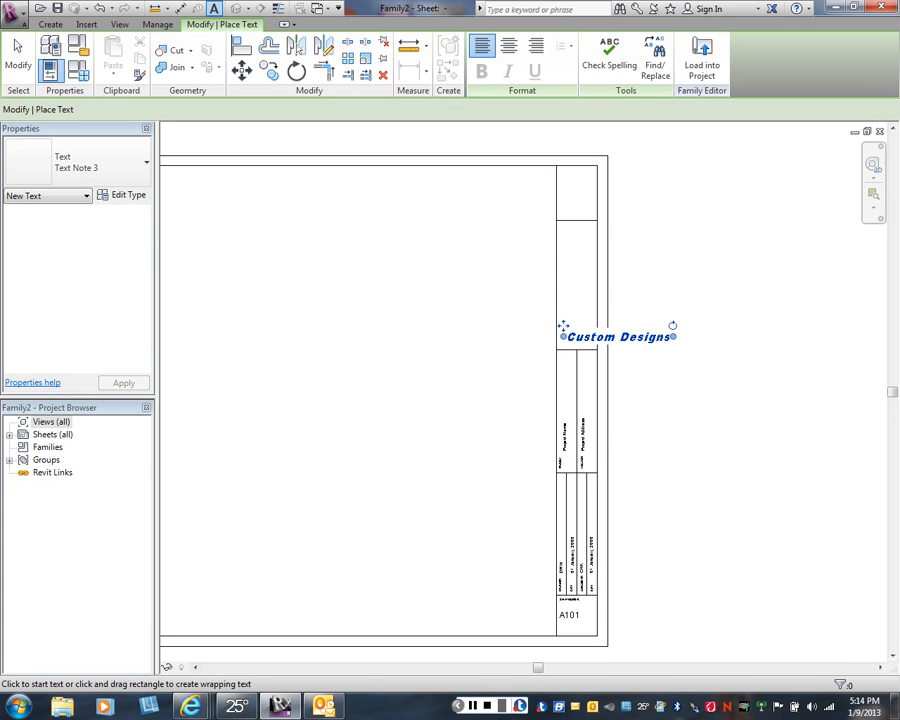
# Rotate the Custom Designs text 90 degrees to read vertically and move it into the cell above the project labels.
pyautogui.moveTo(672, 325); pyautogui.dragTo(607, 391)
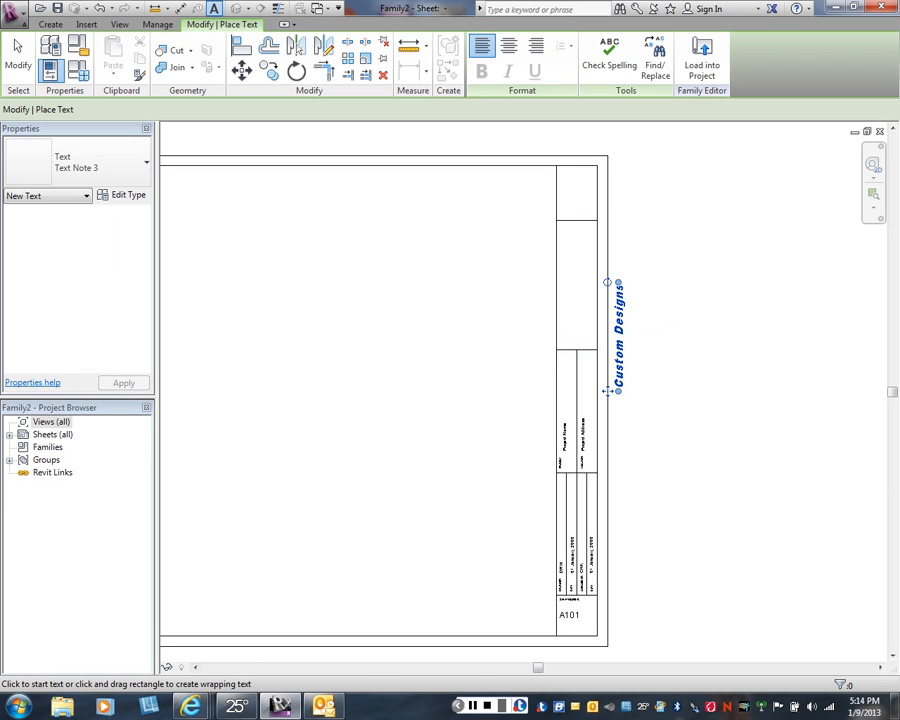
pyautogui.press('Escape')
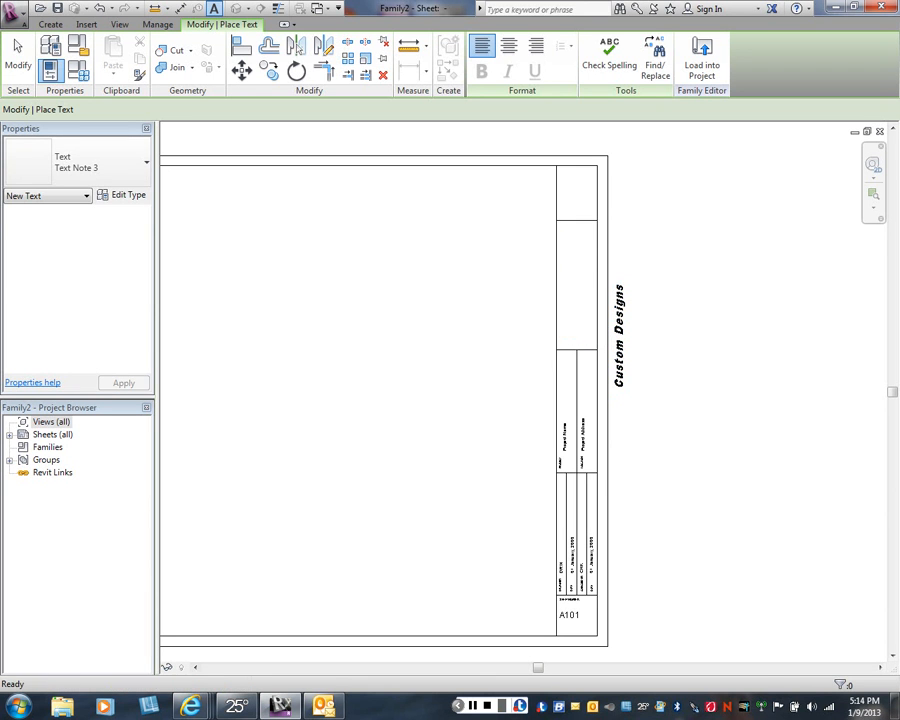
pyautogui.press('Escape')
pyautogui.scroll(2, 630, 365)
pyautogui.moveTo(601, 396); pyautogui.dragTo(536, 340)
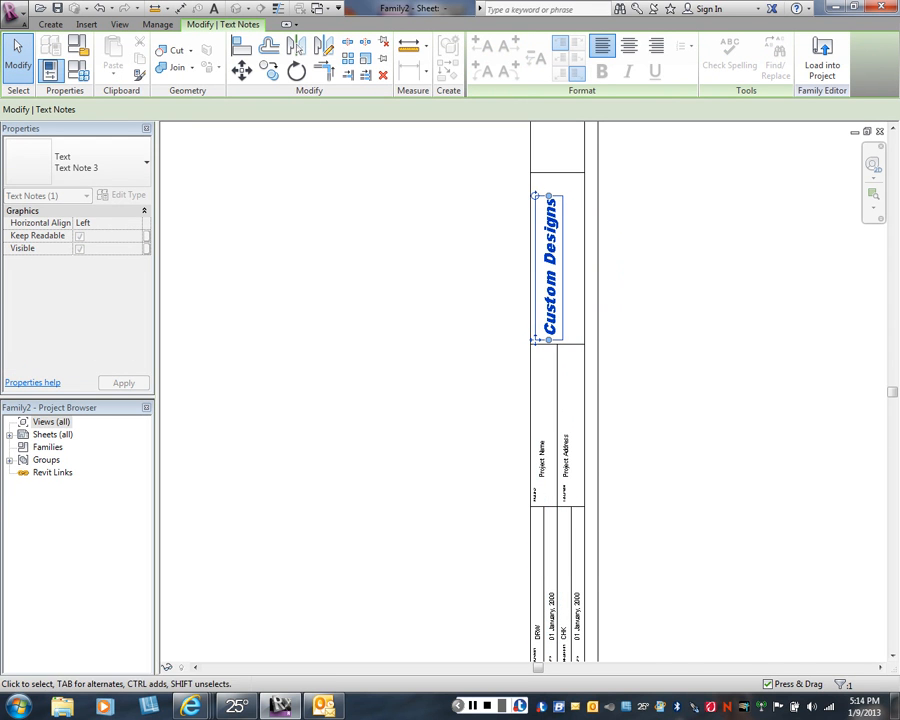
pyautogui.click(626, 333)
# Shorten the Custom Designs text box so the two words wrap onto separate lines.
pyautogui.scroll(-3, 626, 333)
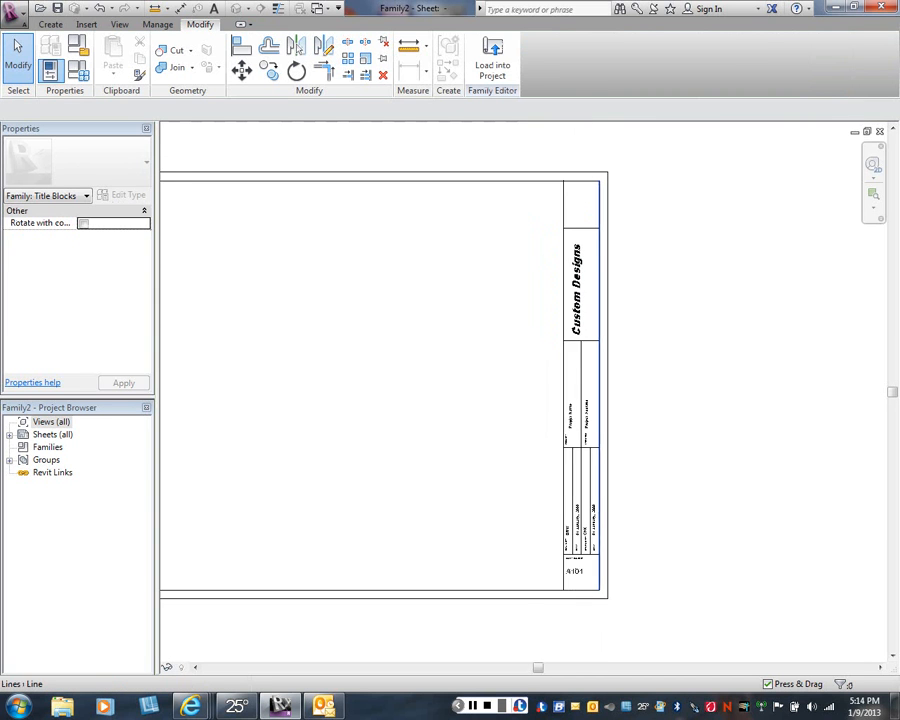
pyautogui.moveTo(594, 269); pyautogui.dragTo(564, 314, button='middle')
pyautogui.scroll(1, 563, 314)
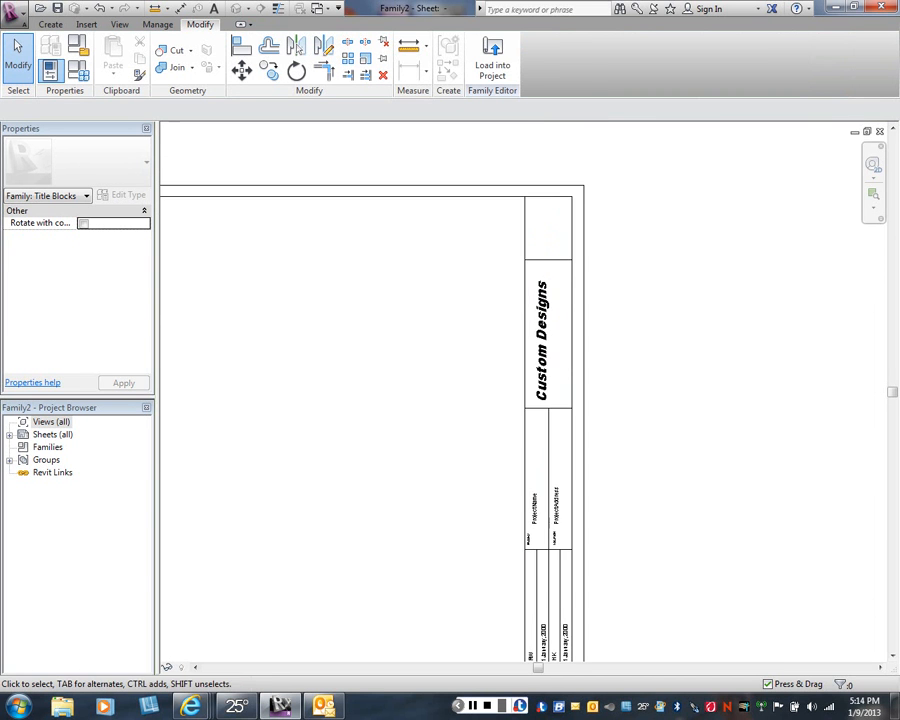
pyautogui.scroll(1, 558, 321)
pyautogui.click(543, 332)
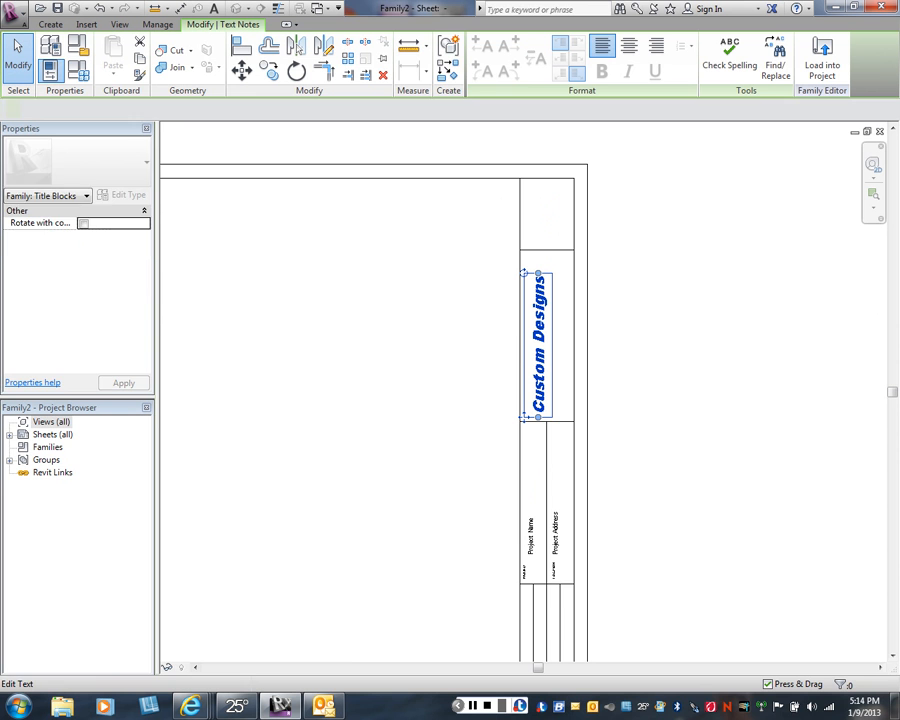
pyautogui.moveTo(538, 273); pyautogui.dragTo(538, 332)
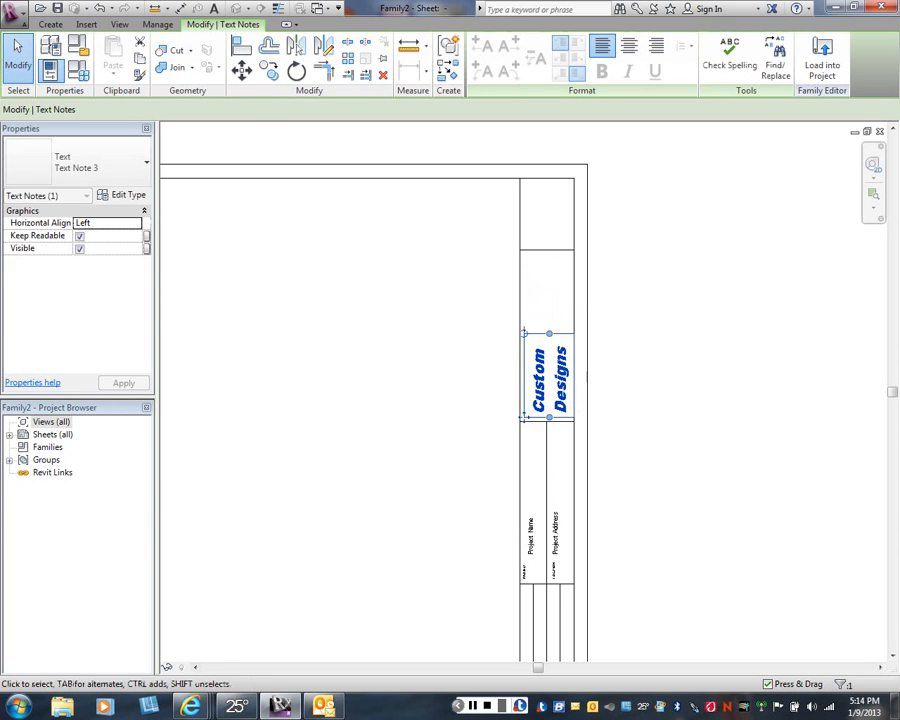
pyautogui.press('Escape')
pyautogui.moveTo(556, 352); pyautogui.dragTo(576, 322, button='middle')
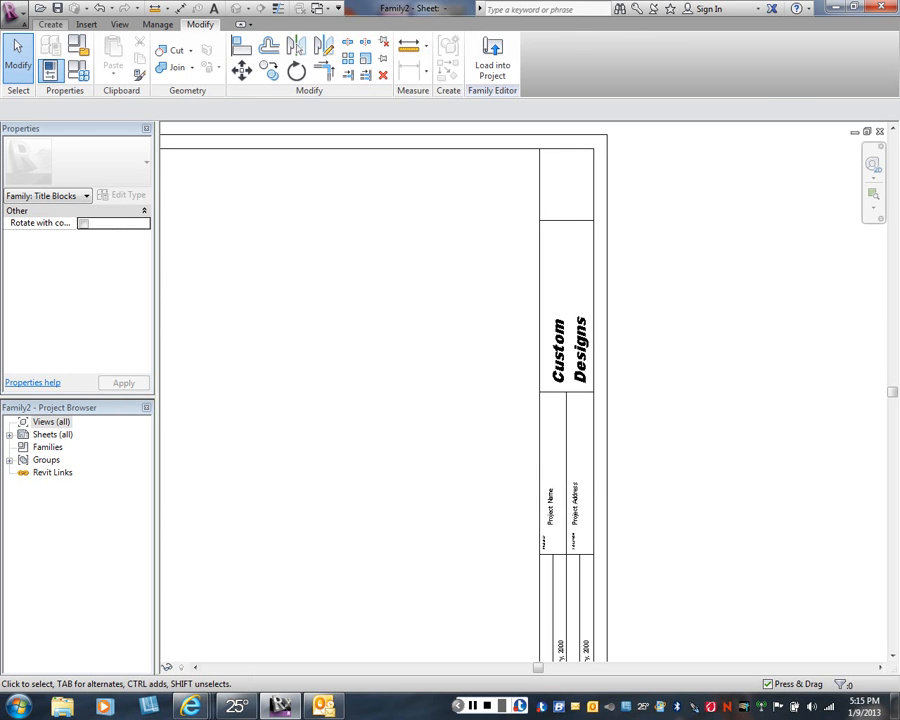
# Start an image import and browse the documents to the Green folder inside arct201's Images folder.
pyautogui.click(86, 24)
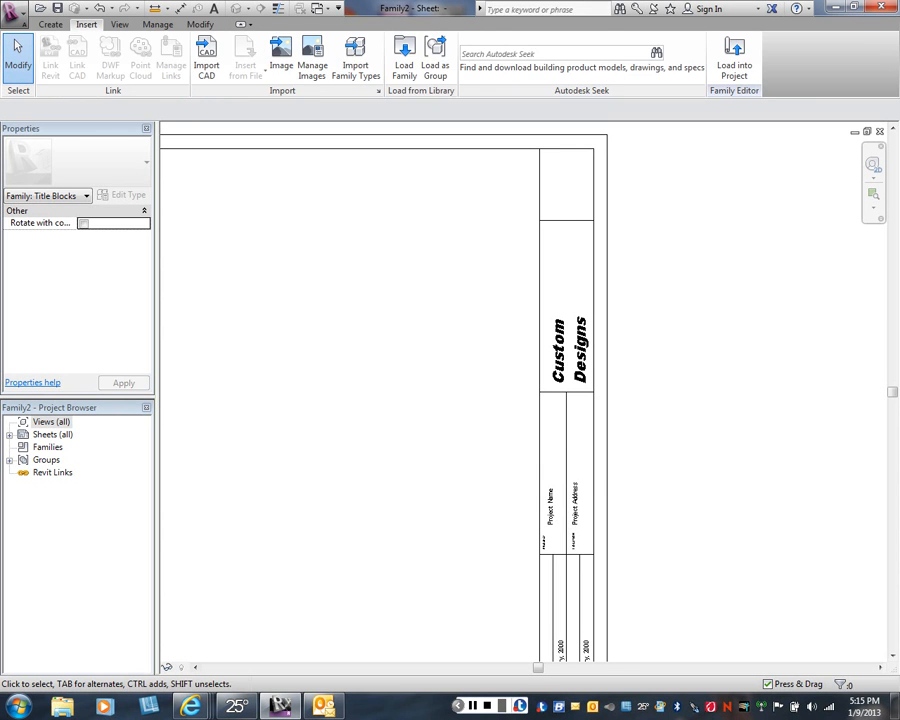
pyautogui.click(281, 62)
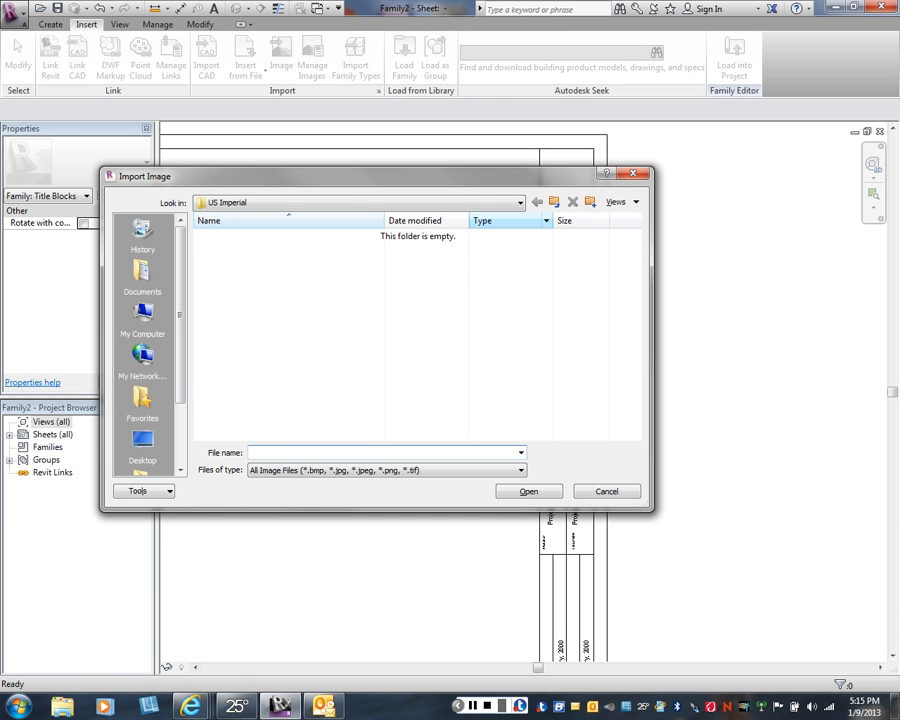
pyautogui.click(350, 202)
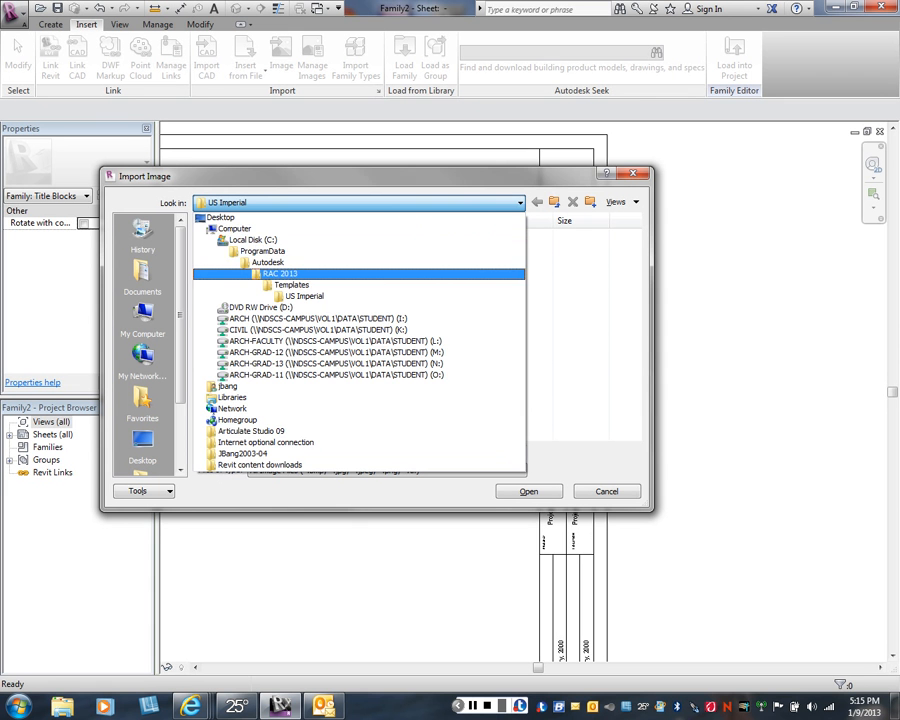
pyautogui.click(143, 275)
pyautogui.click(143, 275)
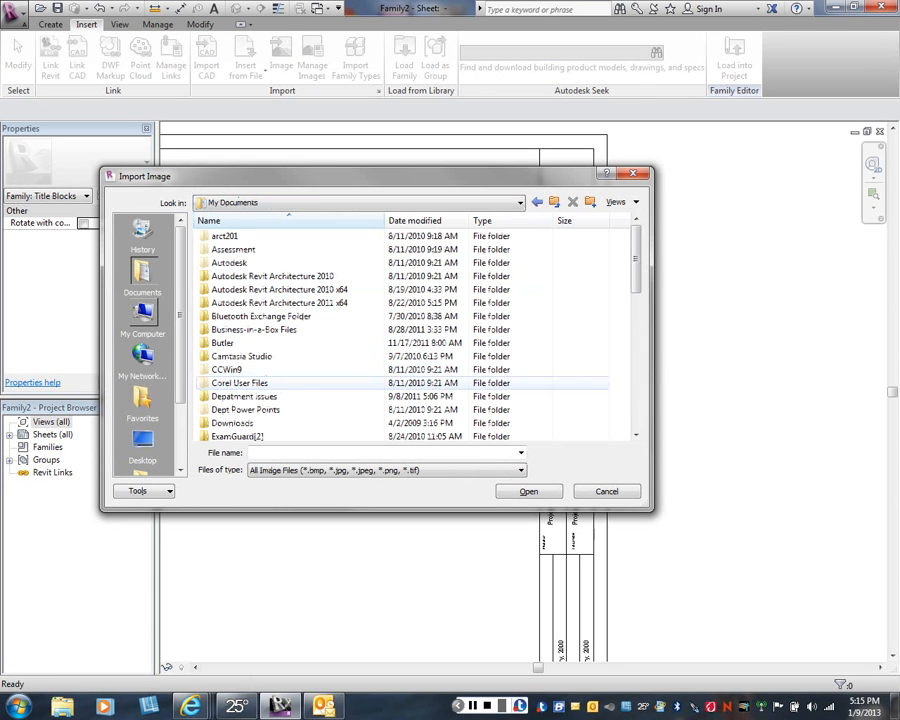
pyautogui.scroll(-4, 400, 342)
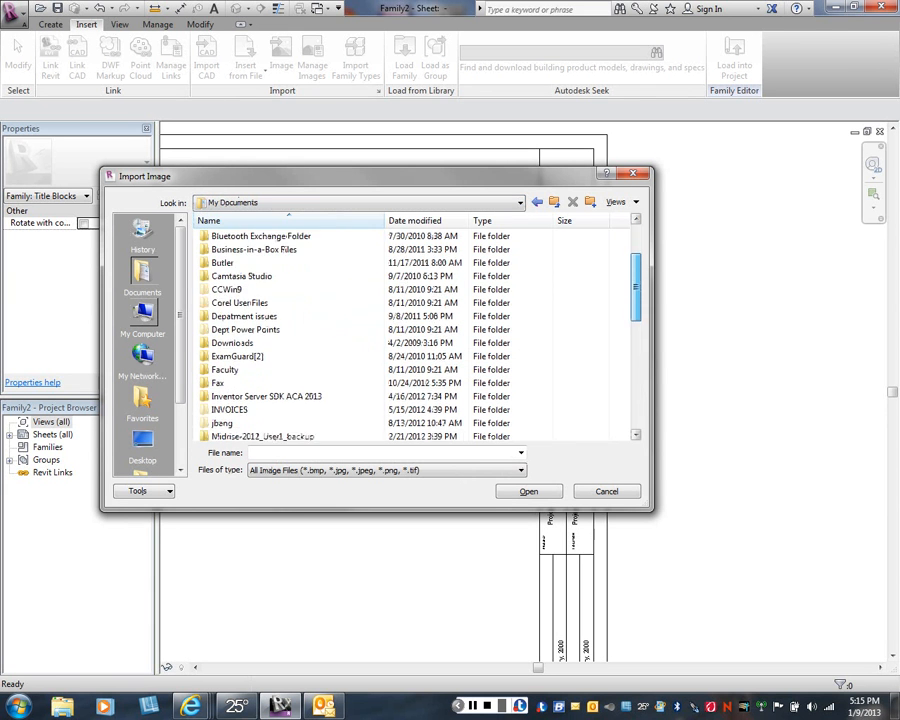
pyautogui.doubleClick(222, 356)
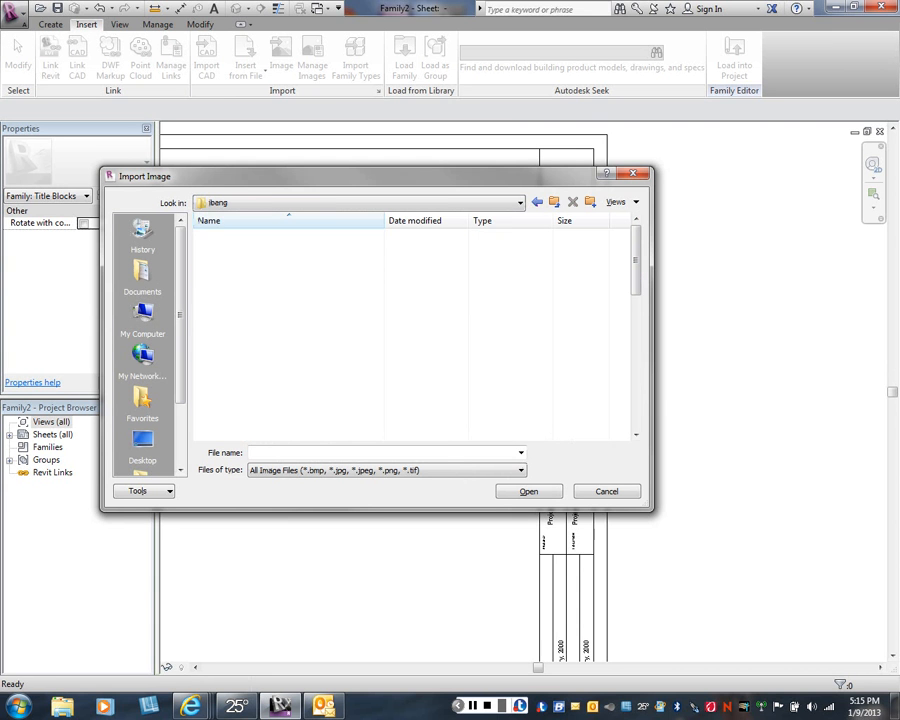
pyautogui.scroll(-3, 415, 330)
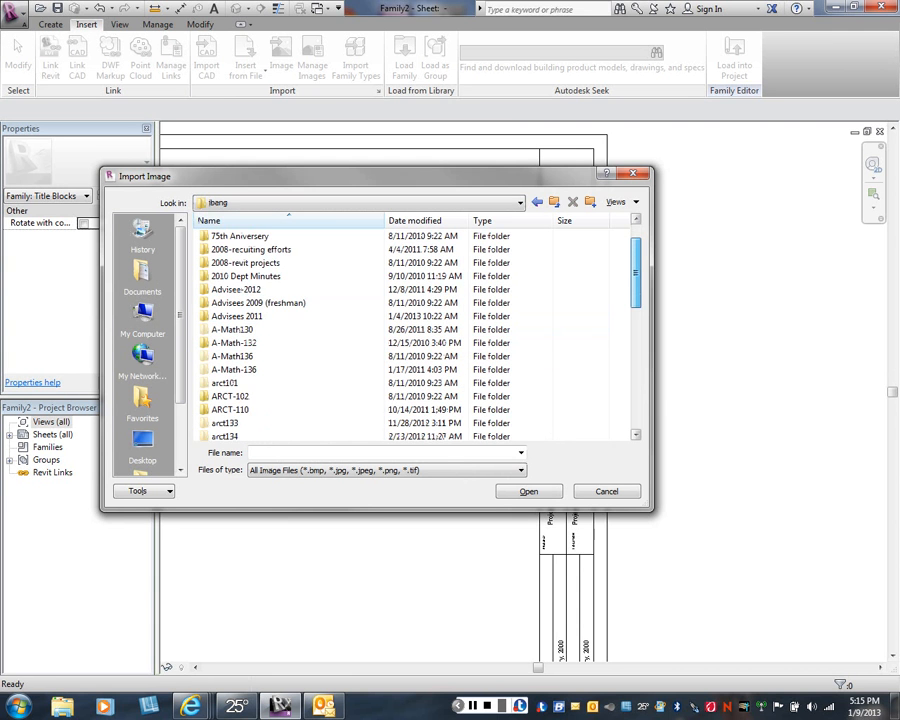
pyautogui.scroll(-1, 300, 418)
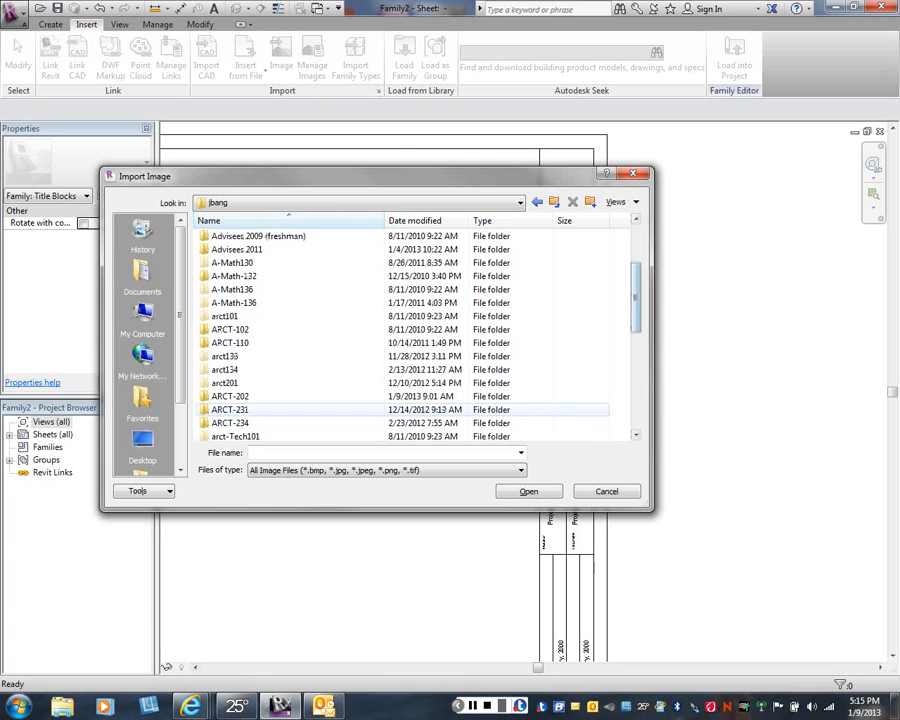
pyautogui.doubleClick(226, 383)
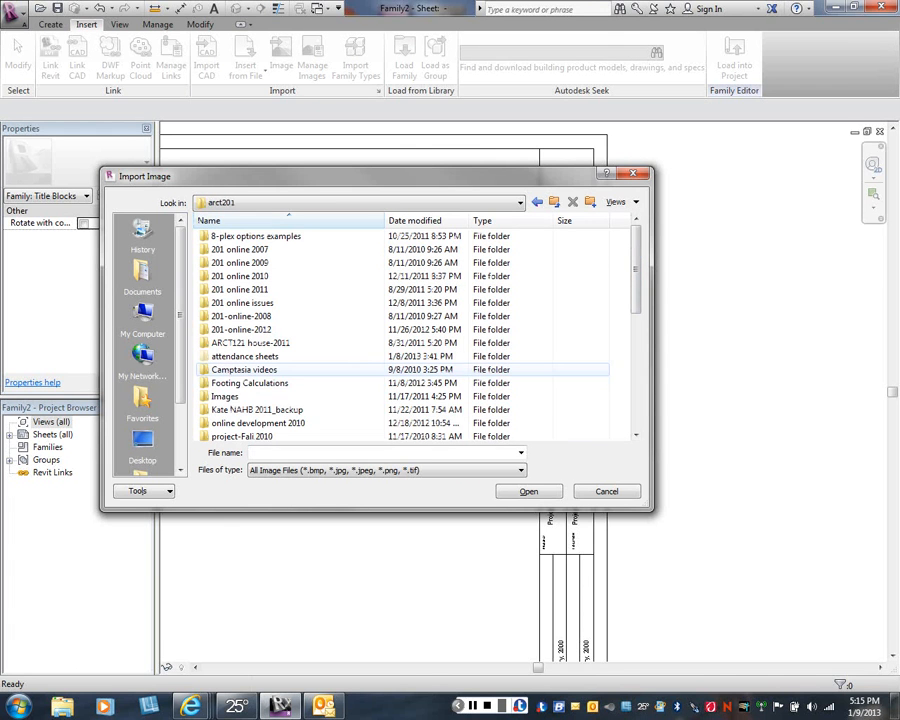
pyautogui.doubleClick(224, 396)
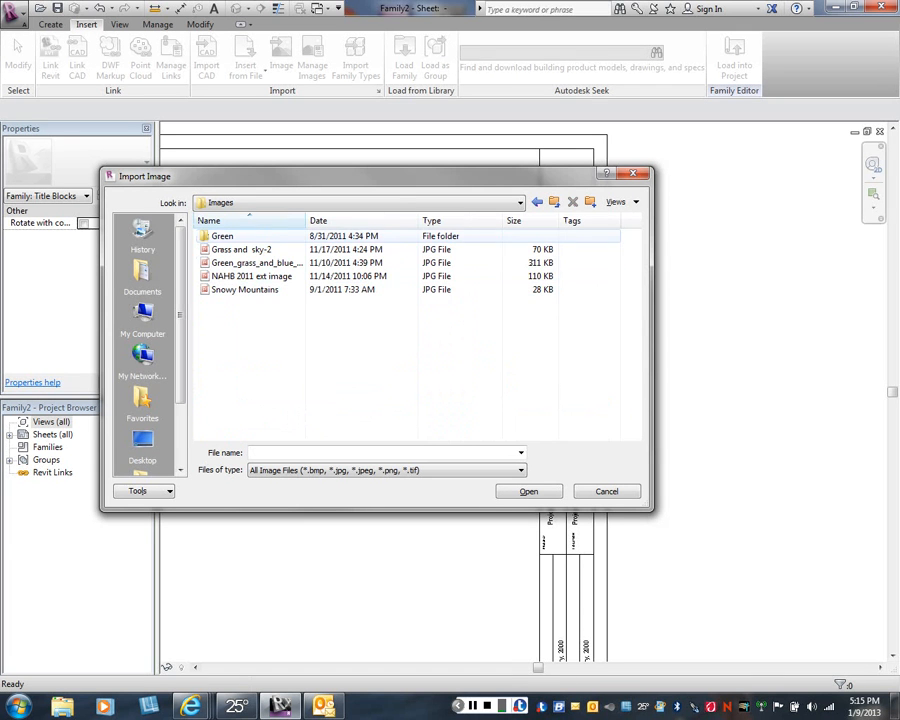
pyautogui.doubleClick(222, 236)
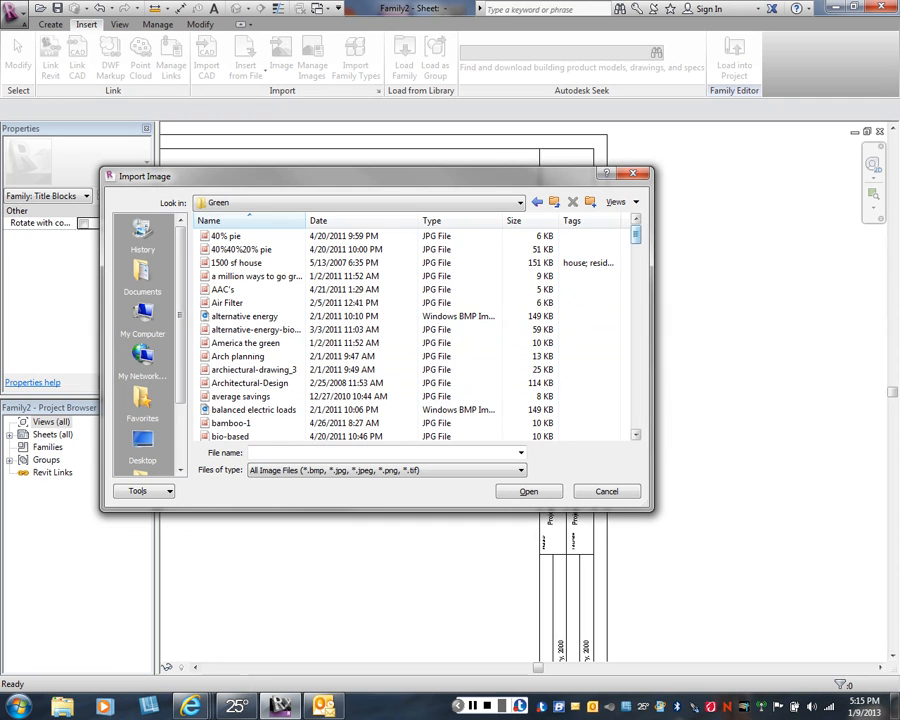
# Import the drafting JPG image and place it in the empty sheet area beside the title block column.
pyautogui.scroll(-2, 415, 330)
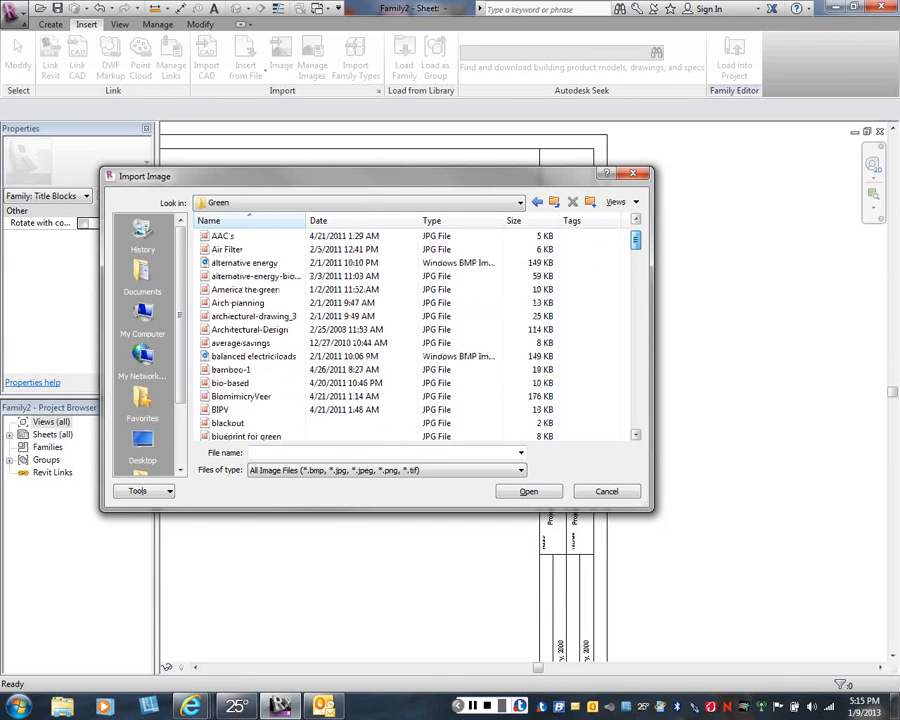
pyautogui.scroll(-3, 415, 330)
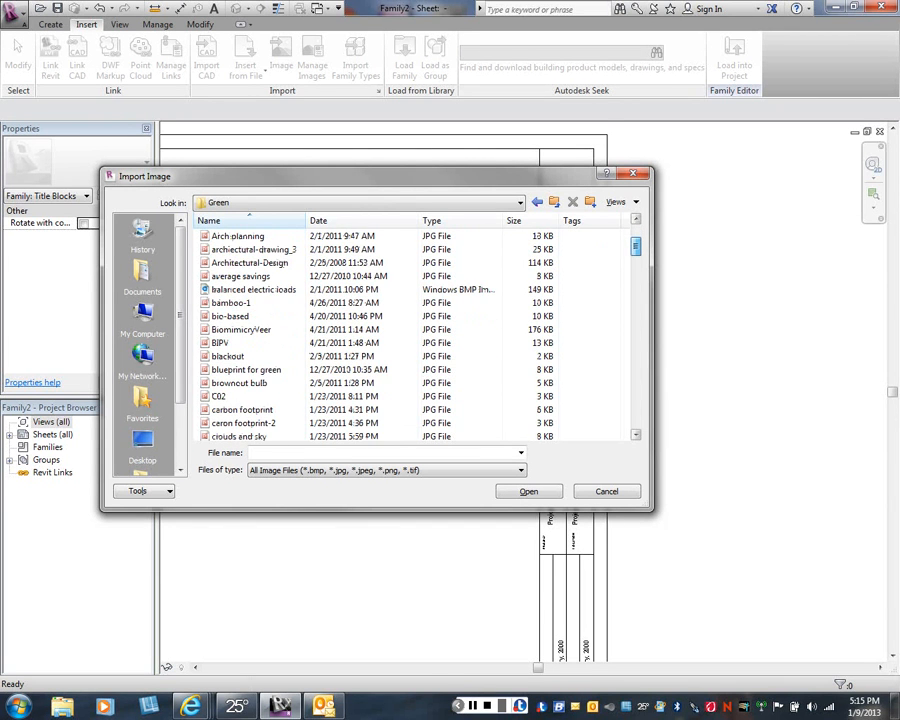
pyautogui.scroll(-3, 415, 330)
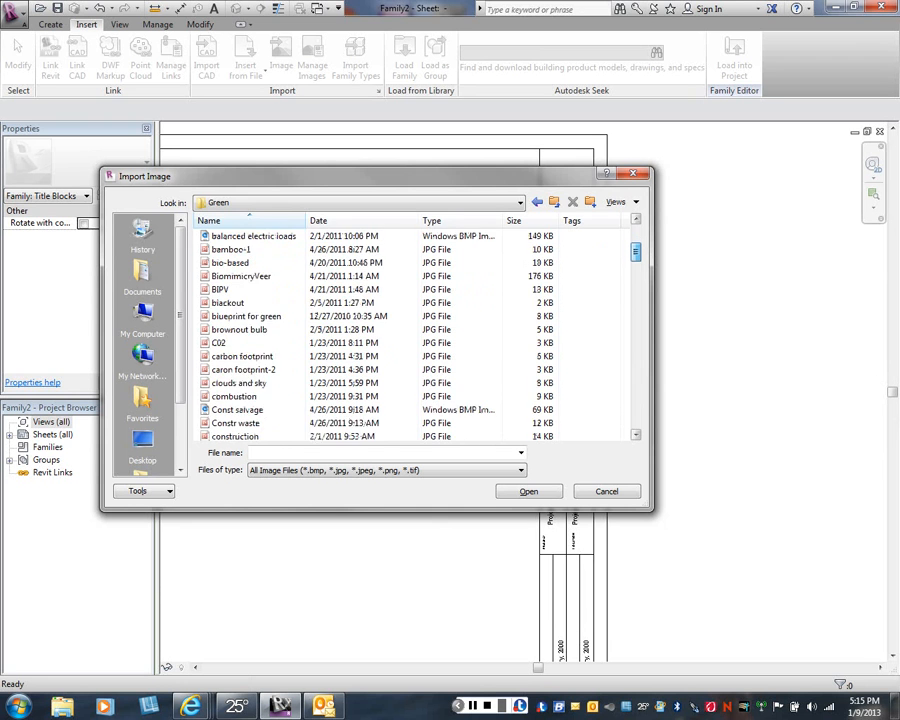
pyautogui.scroll(-1, 415, 330)
pyautogui.scroll(-4, 415, 330)
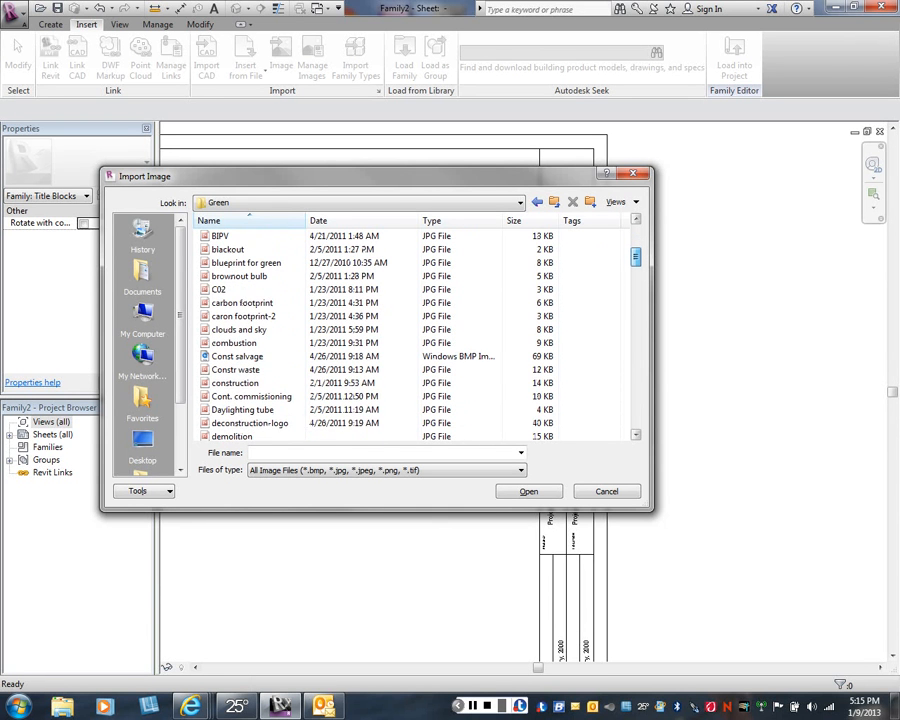
pyautogui.scroll(-1, 415, 330)
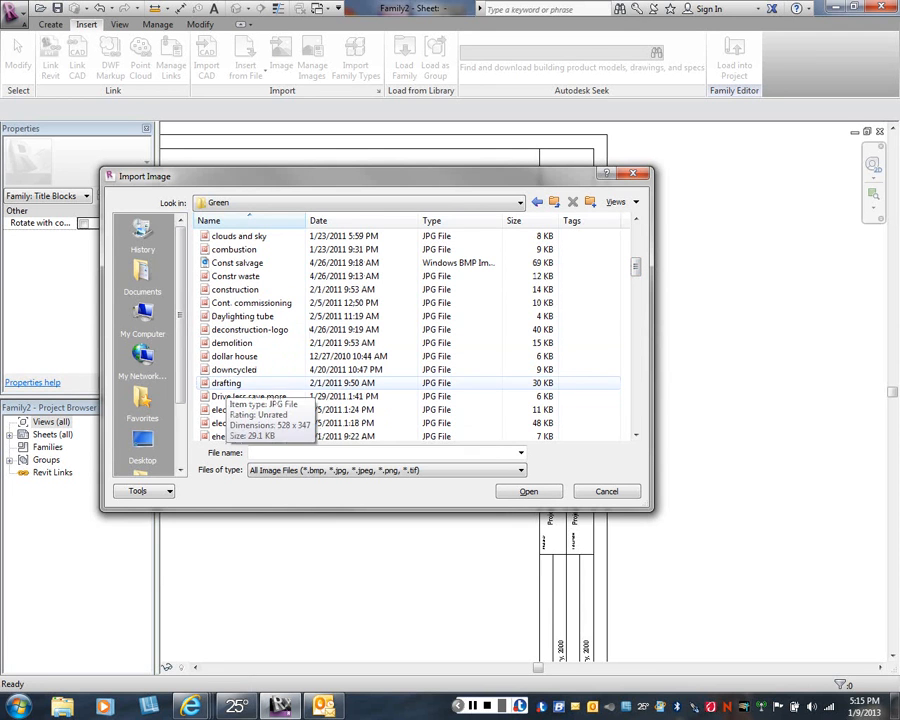
pyautogui.click(226, 383)
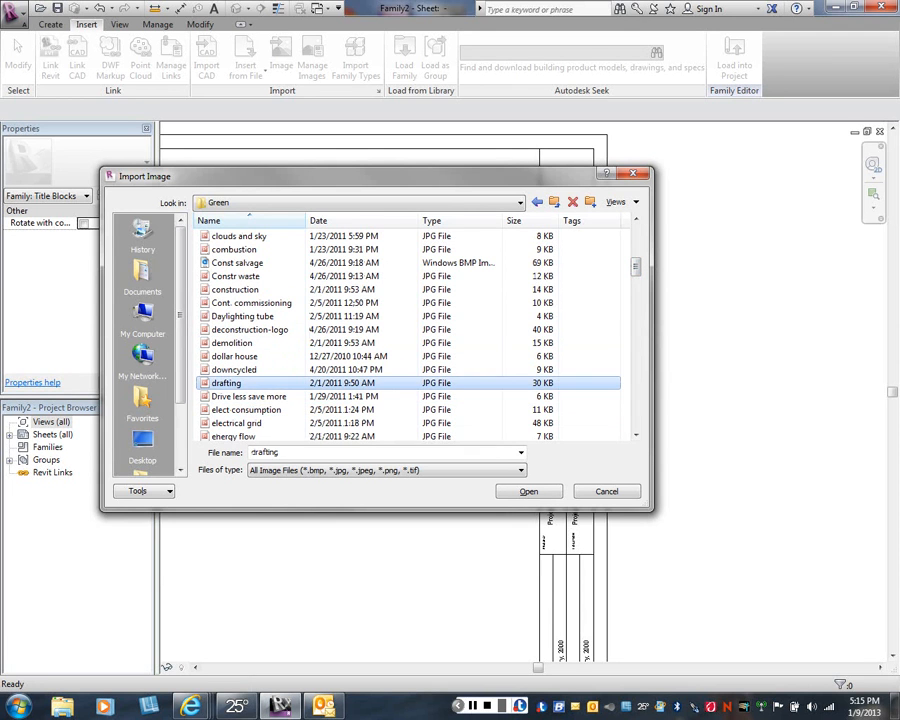
pyautogui.click(528, 491)
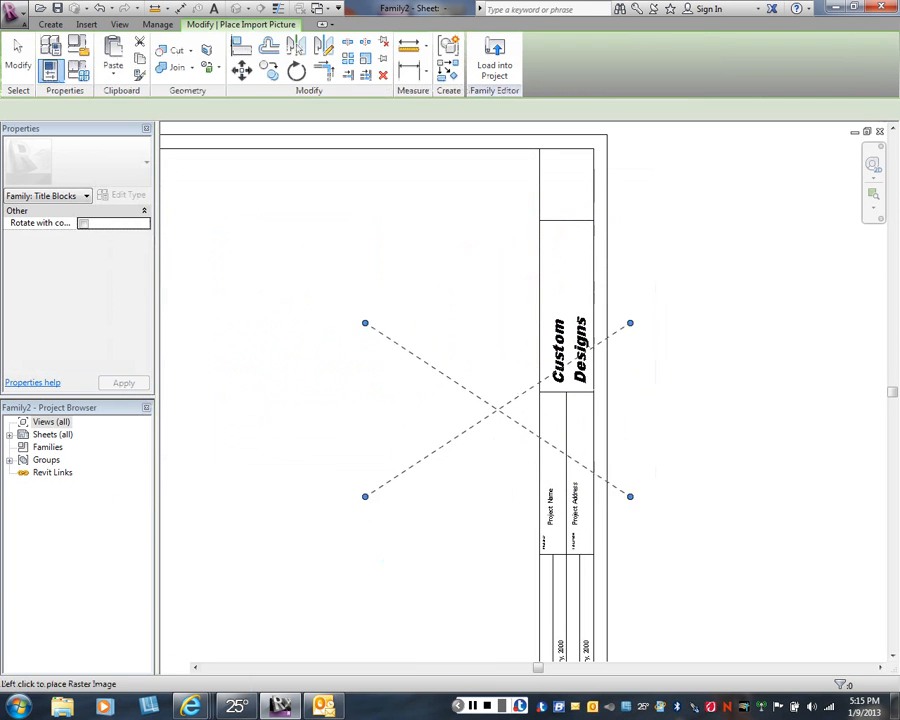
pyautogui.click(358, 360)
pyautogui.rightClick(358, 169)
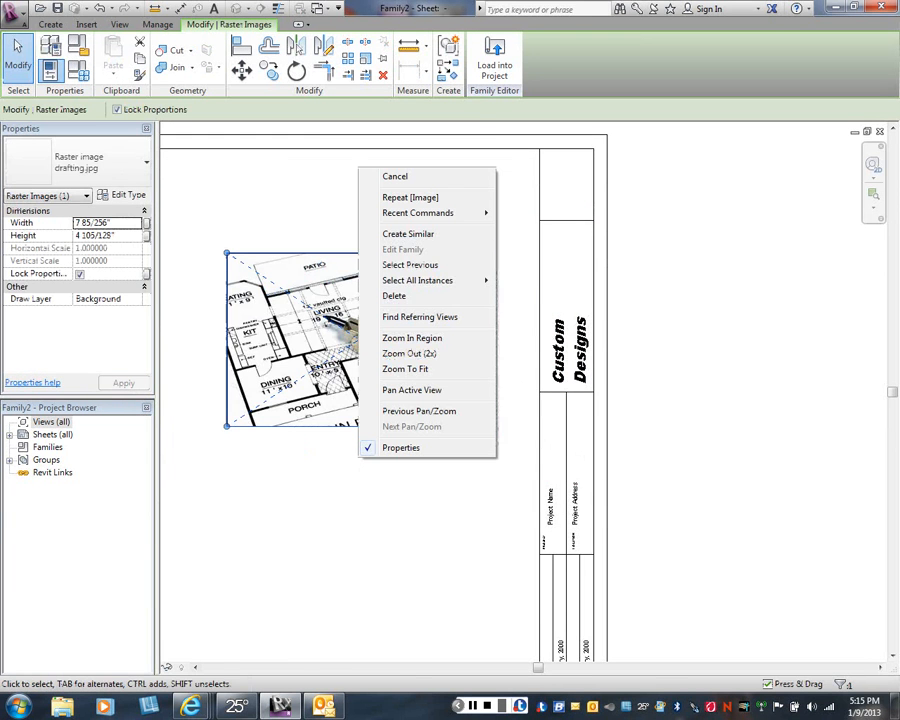
pyautogui.click(395, 176)
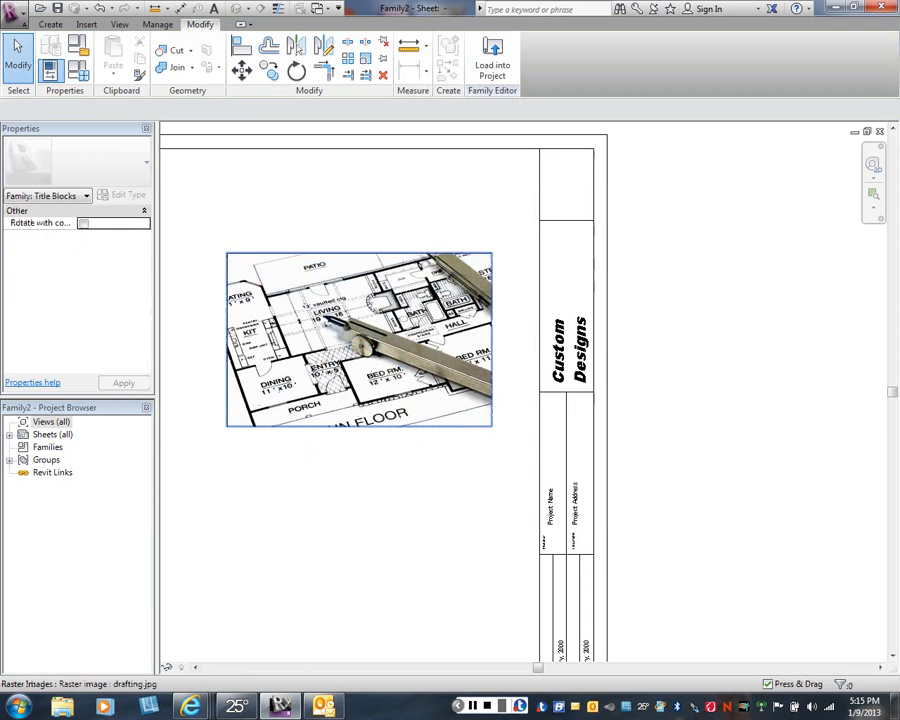
# Shrink the drafting image proportionally to about 1 1/2" wide by 1" high.
pyautogui.scroll(1, 435, 445)
pyautogui.scroll(-2, 435, 445)
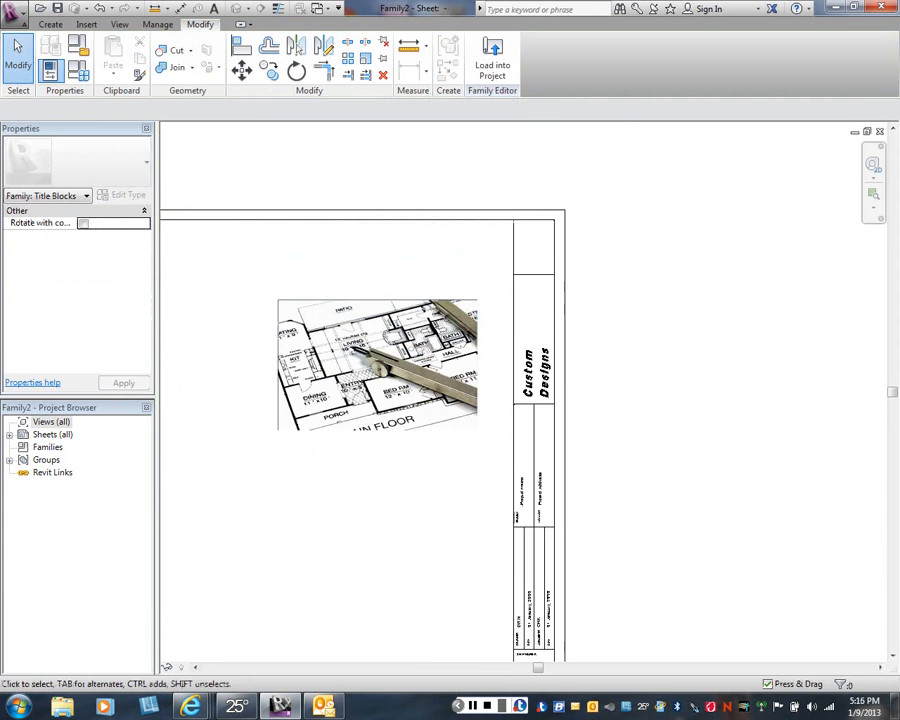
pyautogui.click(360, 352)
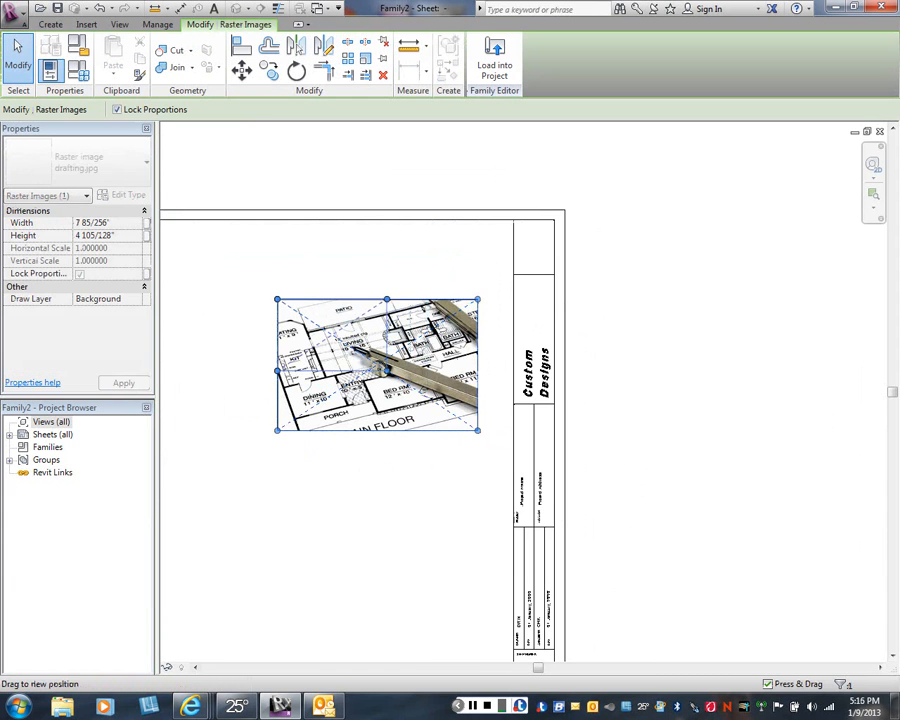
pyautogui.moveTo(363, 355); pyautogui.dragTo(350, 347)
pyautogui.moveTo(478, 430); pyautogui.dragTo(320, 326)
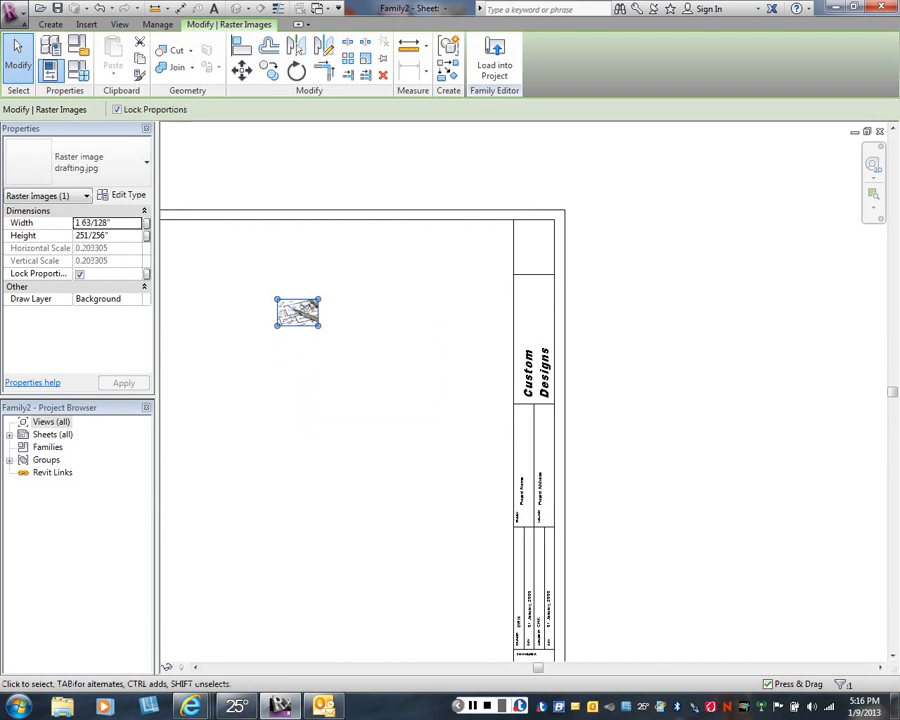
# Rotate the drafting image 90 degrees counterclockwise and move it into the title block cell above the Custom Designs text.
pyautogui.click(296, 70)
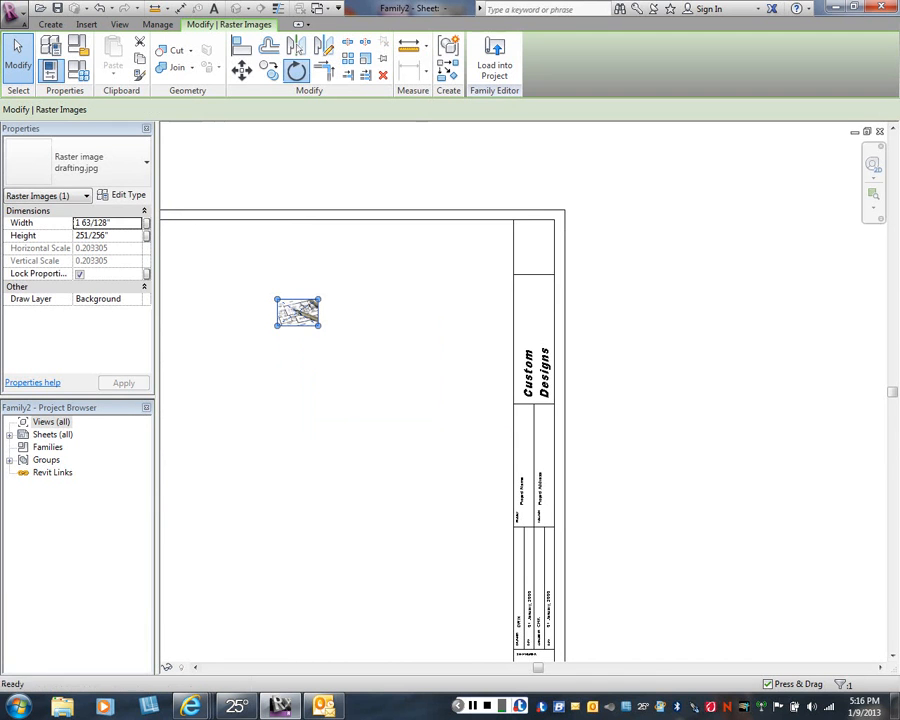
pyautogui.click(497, 312)
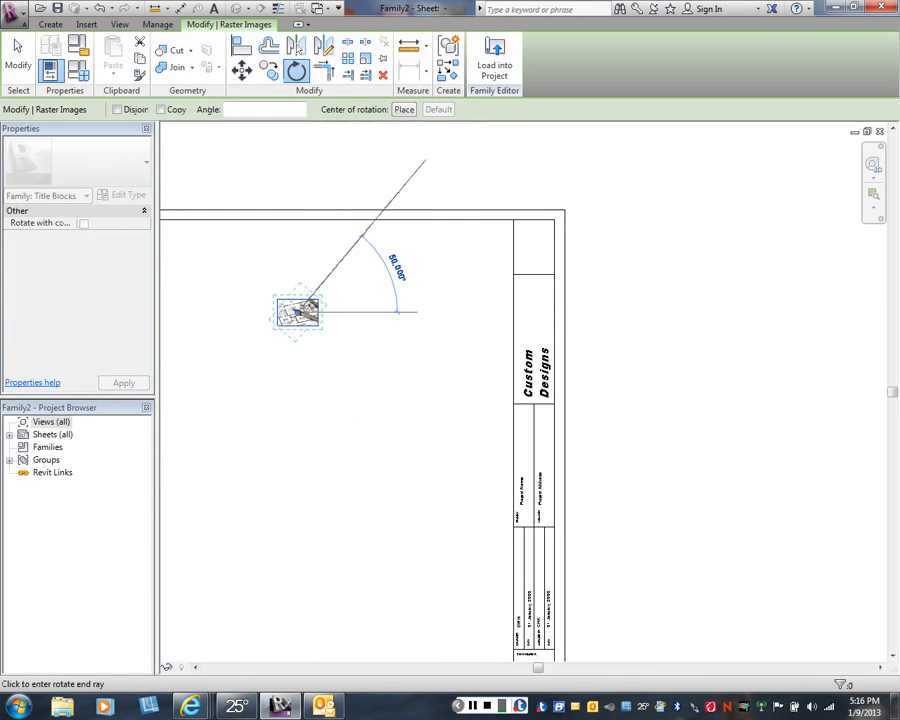
pyautogui.click(297, 165)
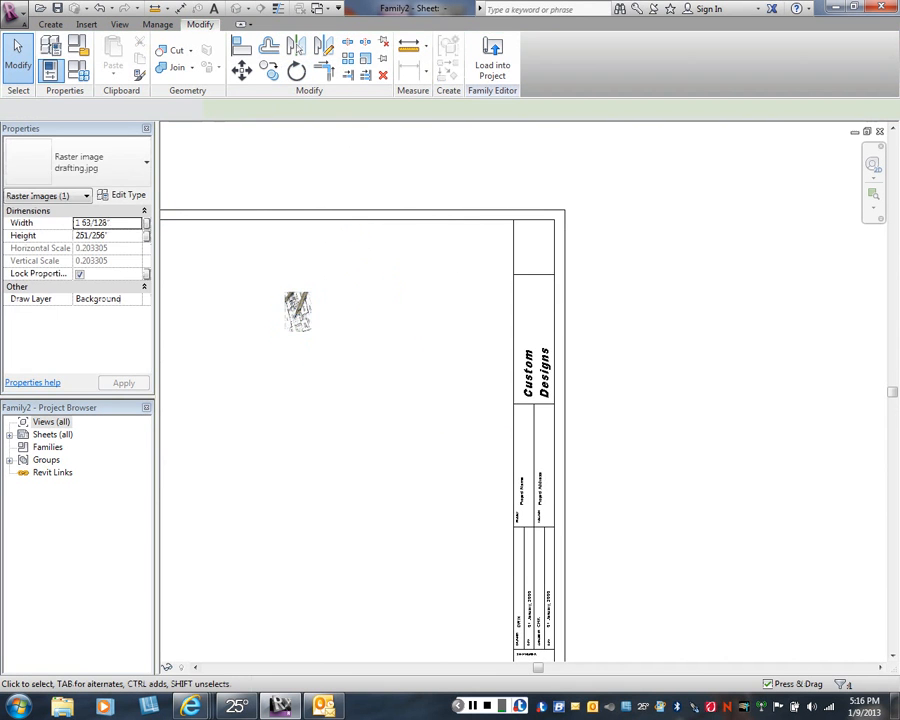
pyautogui.click(297, 312)
pyautogui.moveTo(297, 312); pyautogui.dragTo(532, 311)
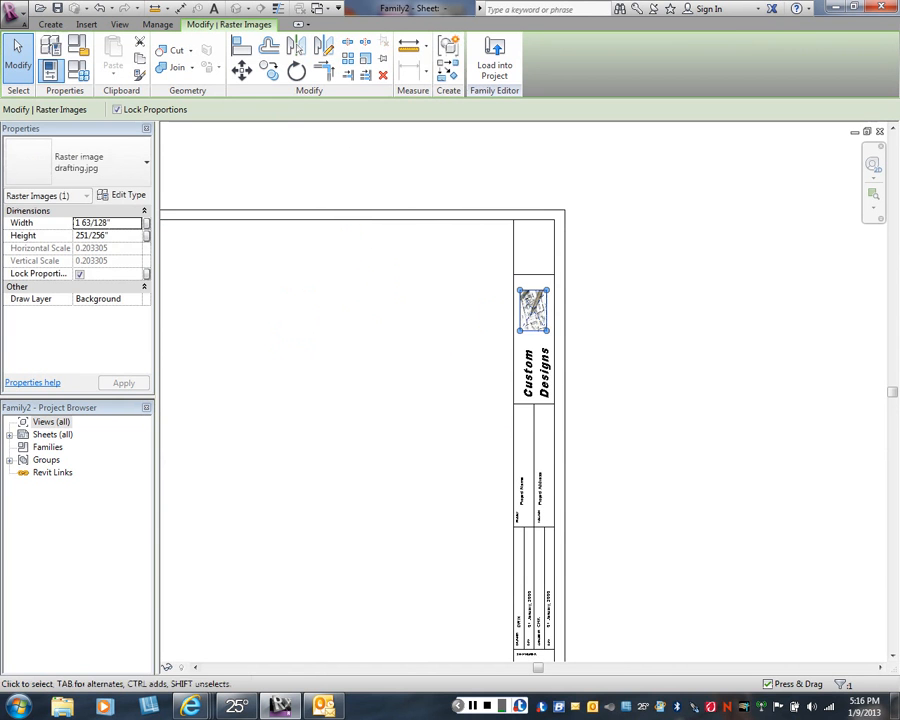
pyautogui.press('Escape')
# Enlarge the drafting image proportionally from two opposite corners to nearly fill the cell width above Custom Designs.
pyautogui.scroll(2, 543, 329)
pyautogui.scroll(2, 547, 323)
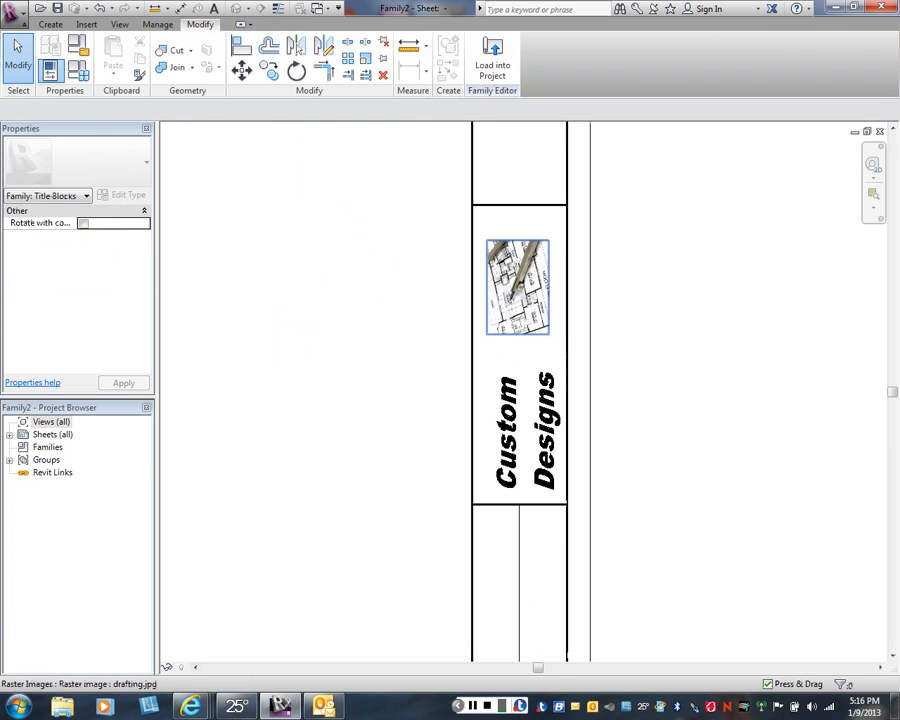
pyautogui.click(546, 322)
pyautogui.moveTo(549, 334); pyautogui.dragTo(560, 351)
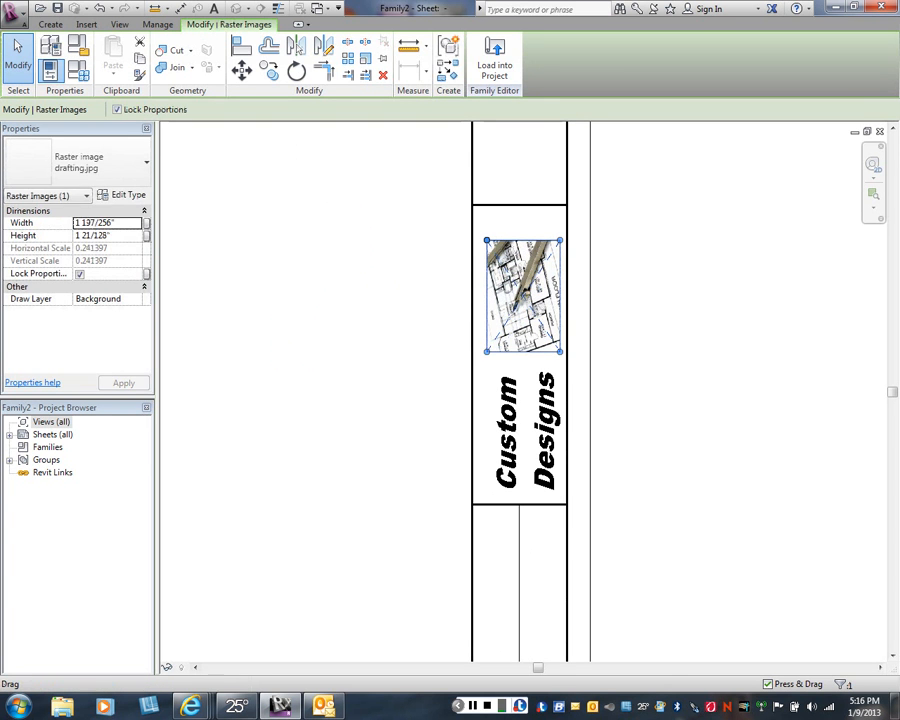
pyautogui.moveTo(486, 241); pyautogui.dragTo(478, 228)
pyautogui.press('Escape')
# Copy the SHEET NUMBER heading from the upper-left corner of its cell to the same corner of the empty top cell.
pyautogui.scroll(-1, 400, 326)
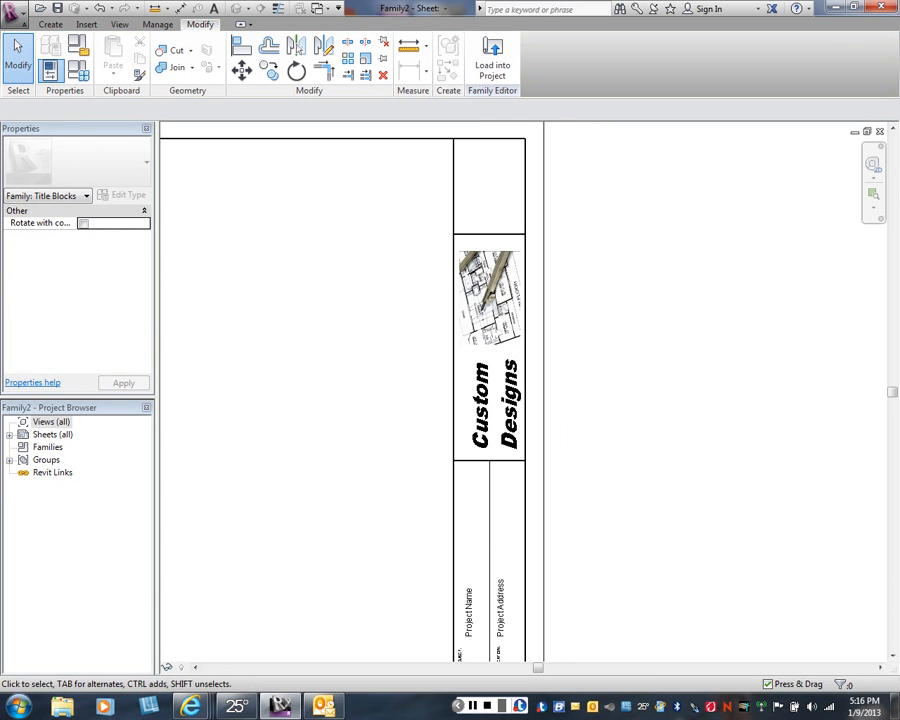
pyautogui.scroll(-1, 579, 325)
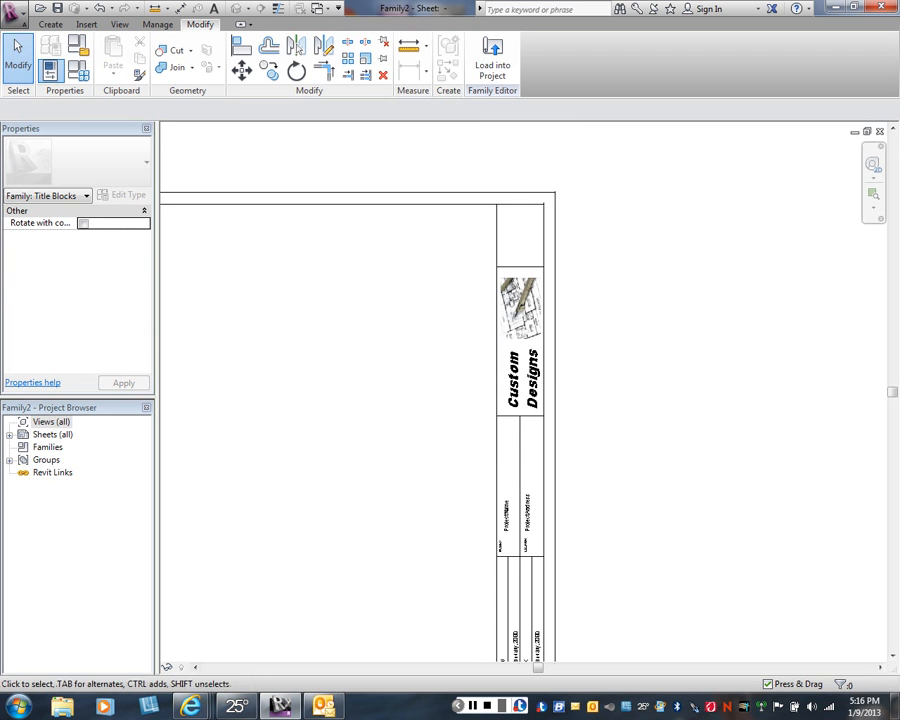
pyautogui.moveTo(557, 345); pyautogui.dragTo(557, 320, button='middle')
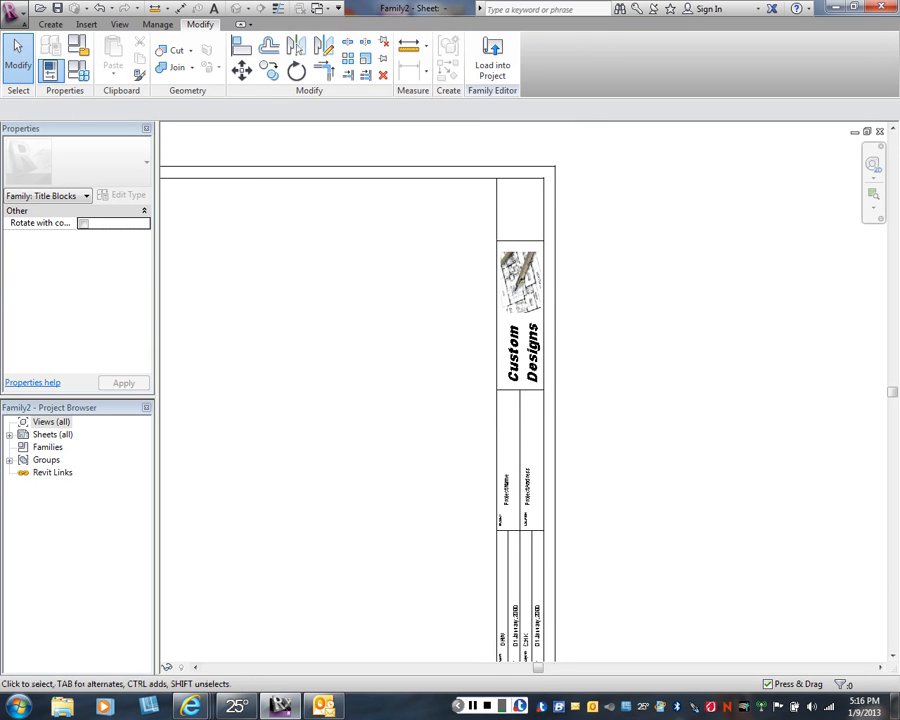
pyautogui.moveTo(467, 577); pyautogui.dragTo(475, 457, button='middle')
pyautogui.click(520, 558)
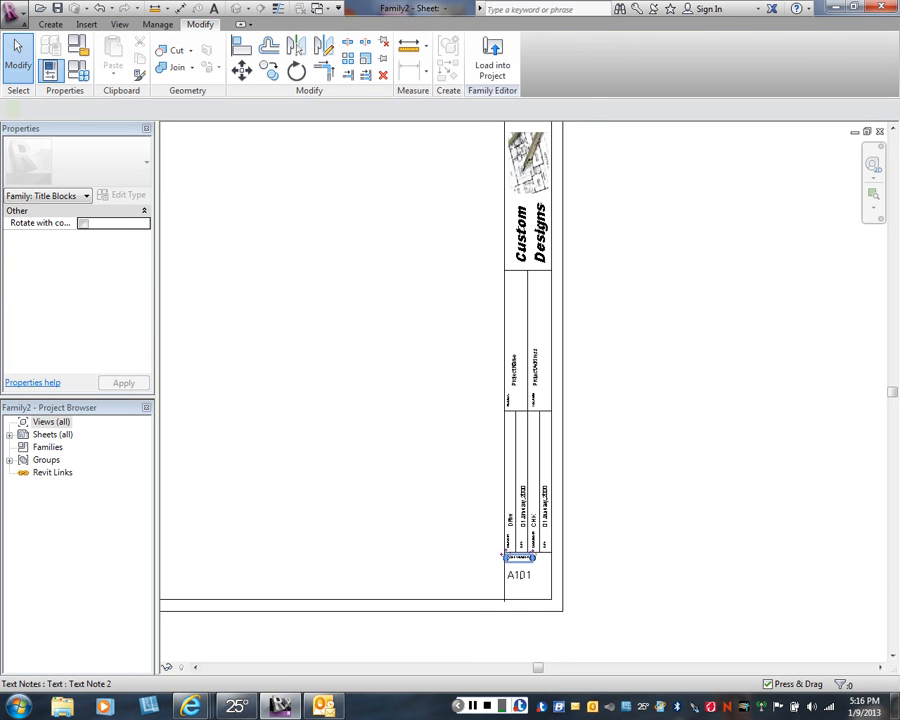
pyautogui.press('c')
pyautogui.press('o')
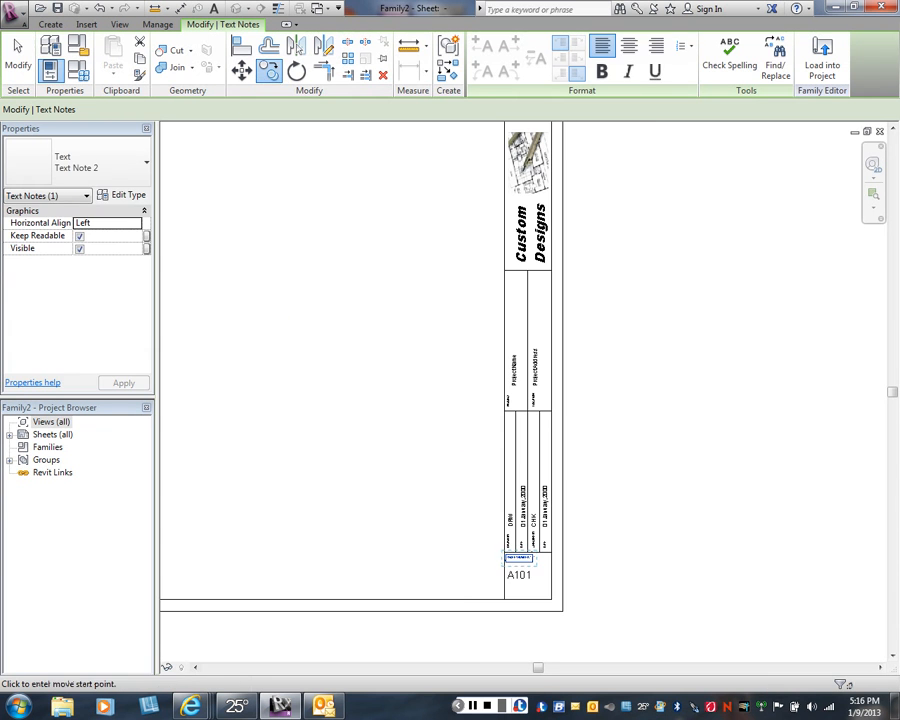
pyautogui.click(504, 552)
pyautogui.scroll(-1, 415, 247)
pyautogui.moveTo(415, 247); pyautogui.dragTo(411, 439, button='middle')
pyautogui.scroll(2, 476, 305)
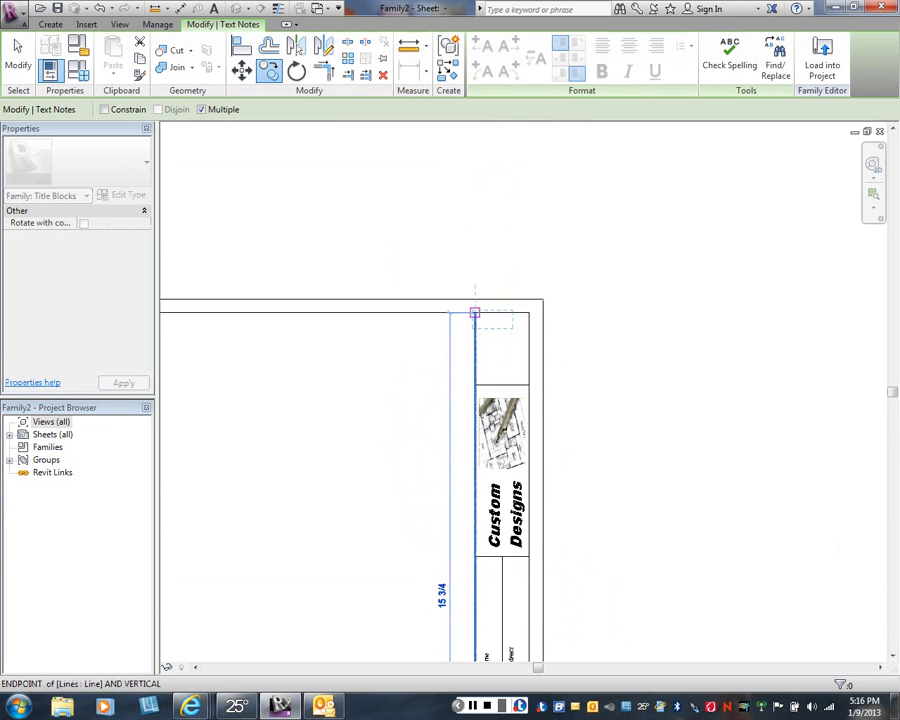
pyautogui.click(475, 313)
pyautogui.rightClick(574, 332)
pyautogui.click(604, 340)
pyautogui.rightClick(584, 341)
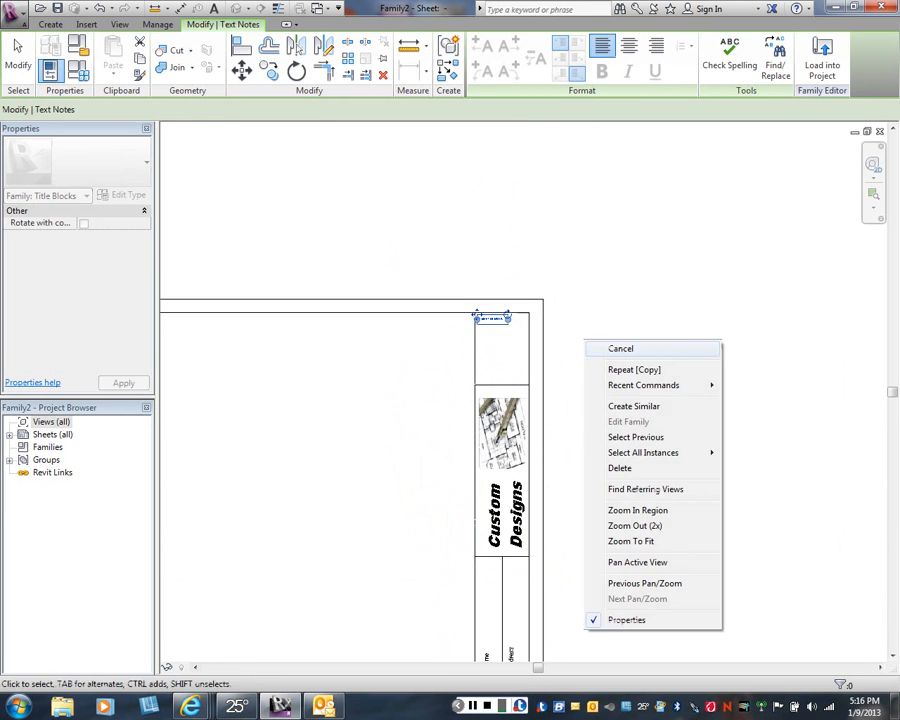
pyautogui.click(620, 348)
# Change the copied heading in the top title block cell to read "Revisions:".
pyautogui.scroll(1, 529, 329)
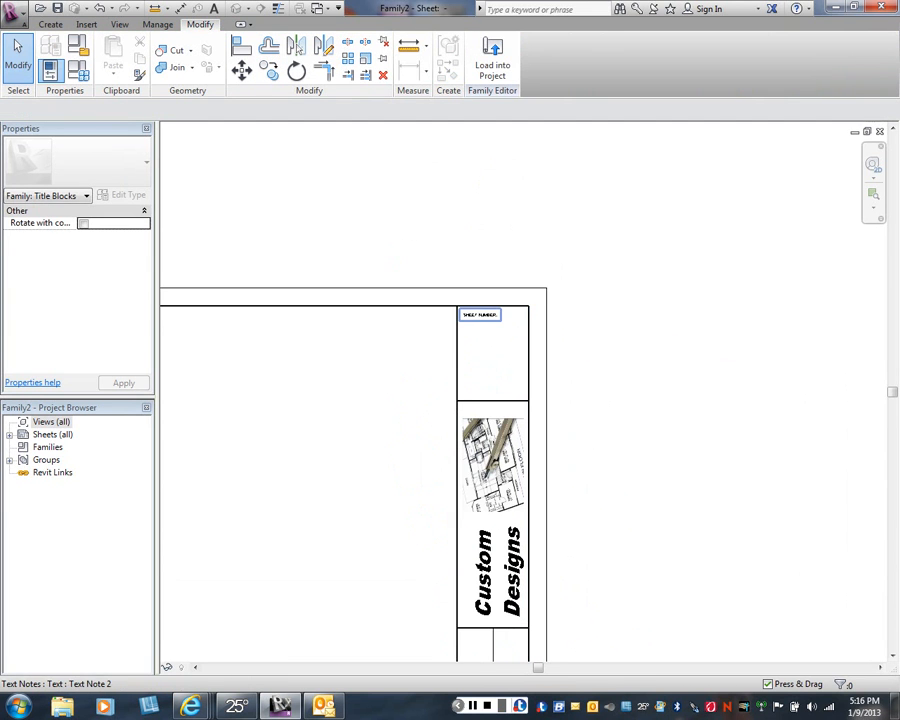
pyautogui.click(480, 314)
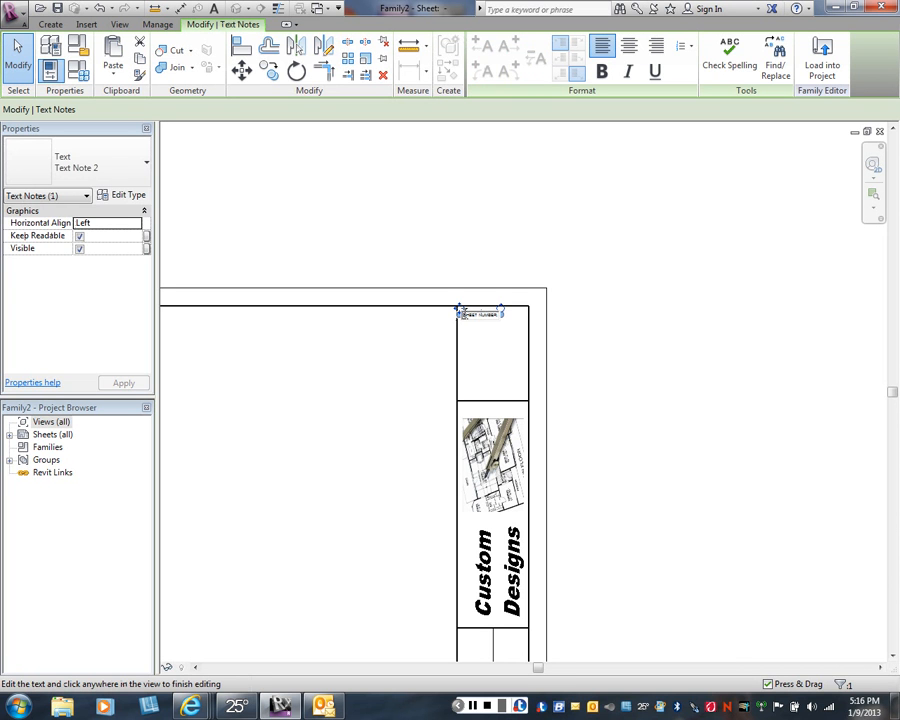
pyautogui.moveTo(461, 312); pyautogui.dragTo(499, 316)
pyautogui.write('Rev')
pyautogui.click(492, 330)
pyautogui.scroll(2, 492, 330)
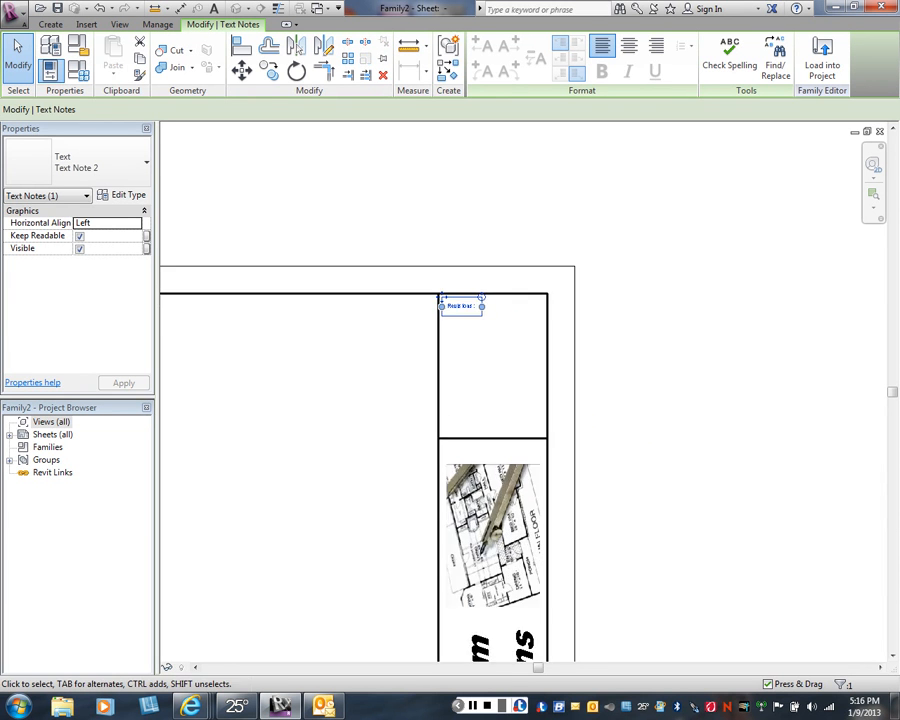
pyautogui.scroll(6, 450, 335)
pyautogui.click(398, 330)
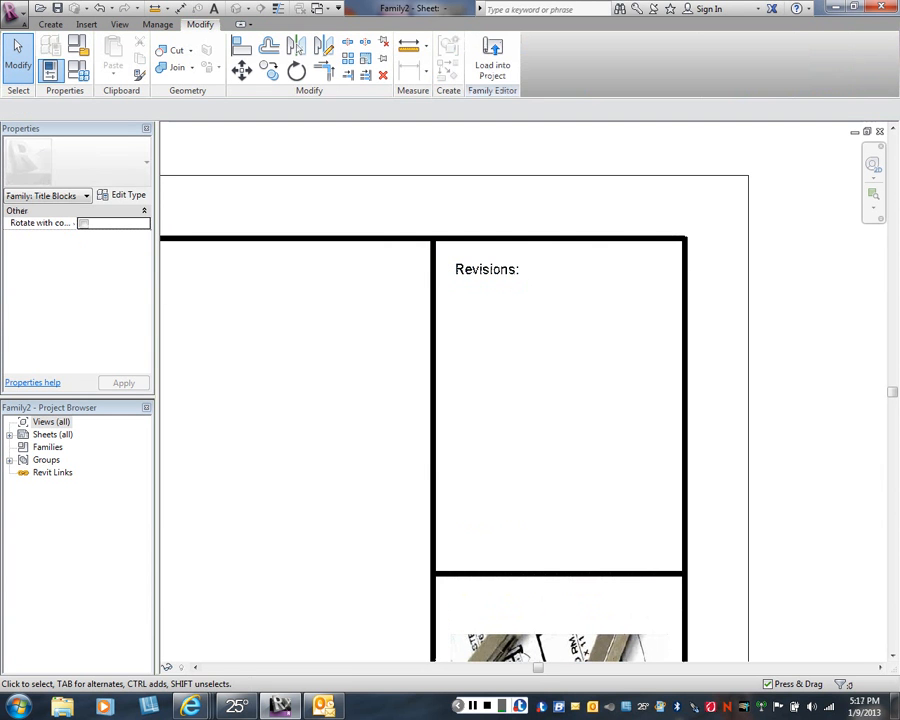
# Draw five horizontal Thin Lines across the full width of the top cell below the Revisions heading, roughly 5/16" apart.
pyautogui.click(50, 24)
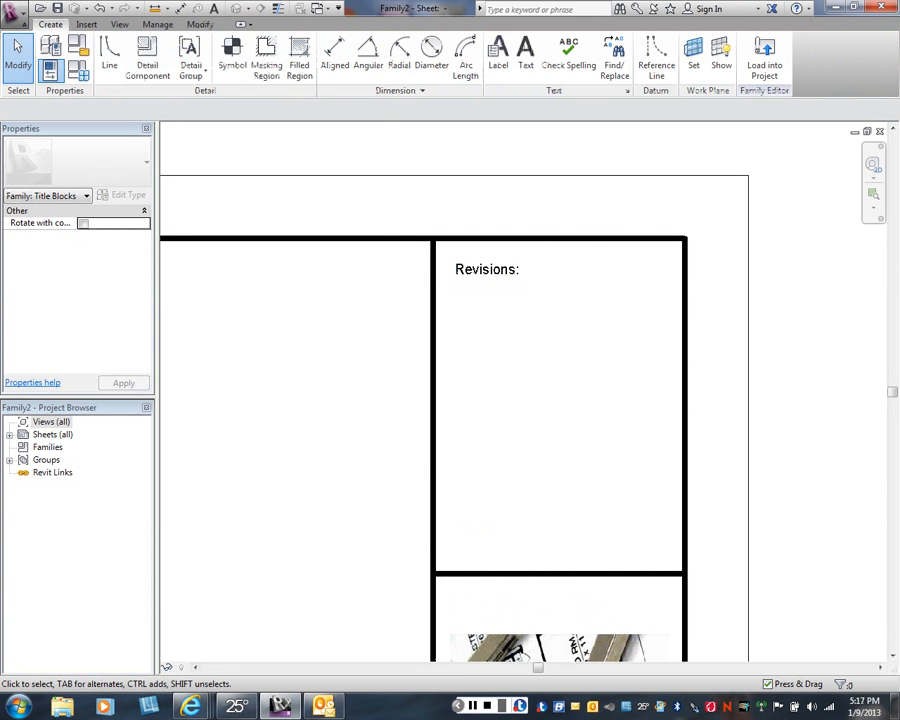
pyautogui.click(109, 55)
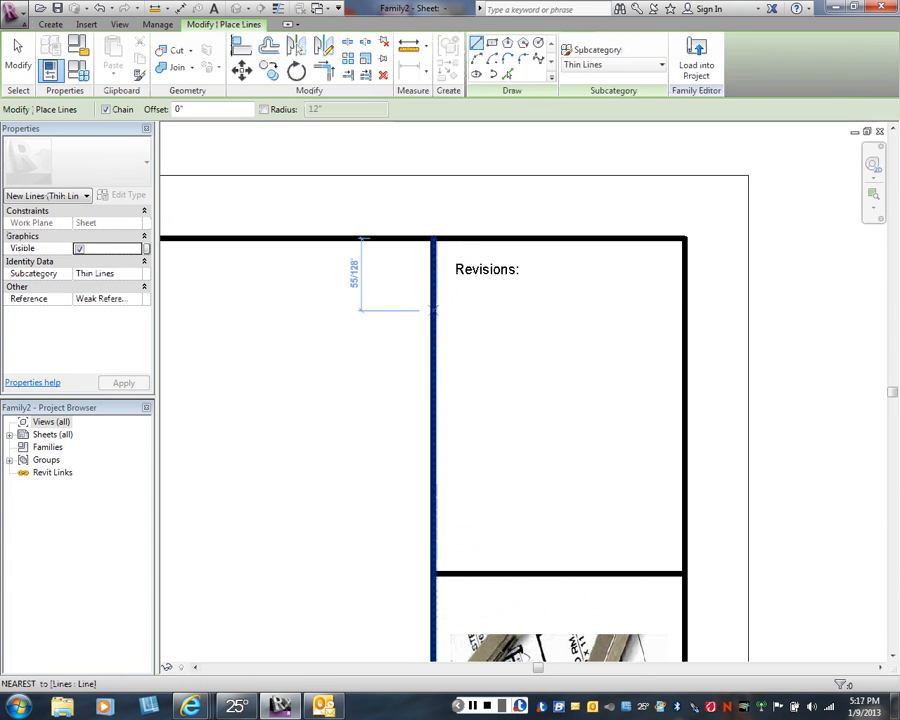
pyautogui.click(432, 309)
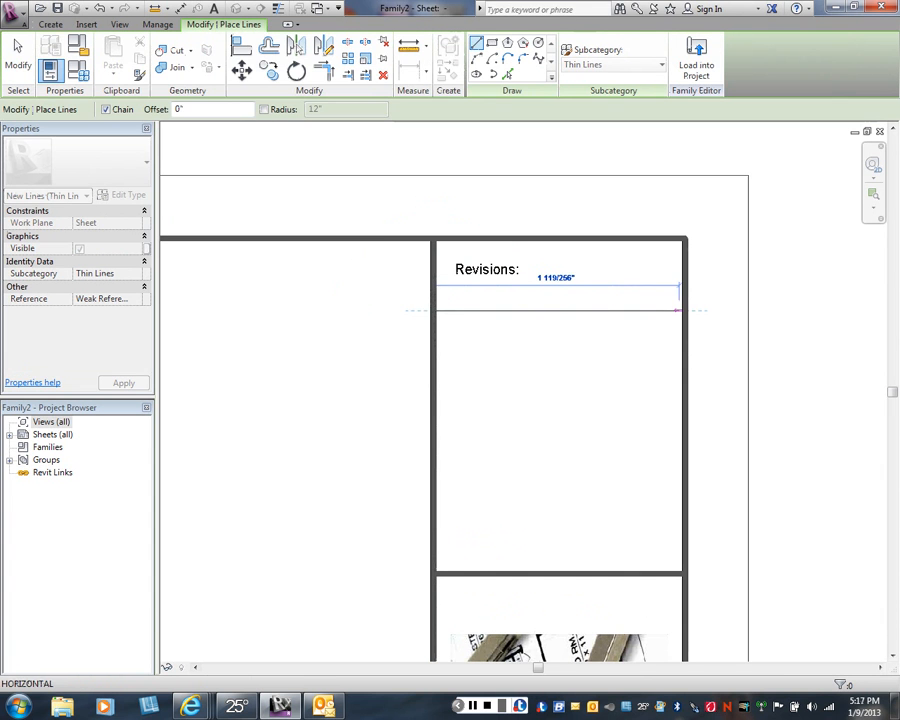
pyautogui.click(682, 310)
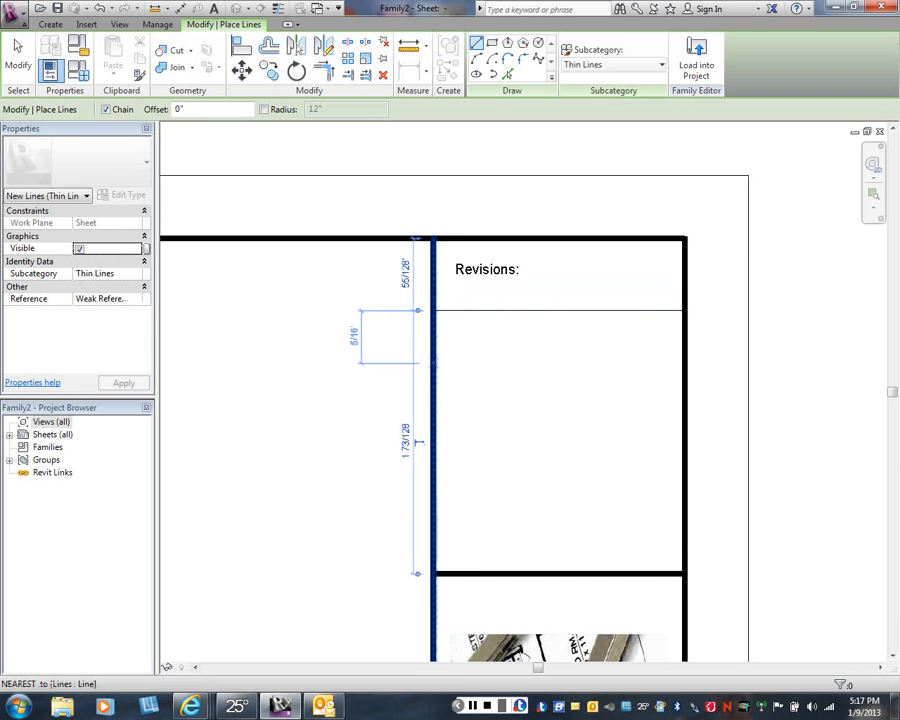
pyautogui.click(433, 362)
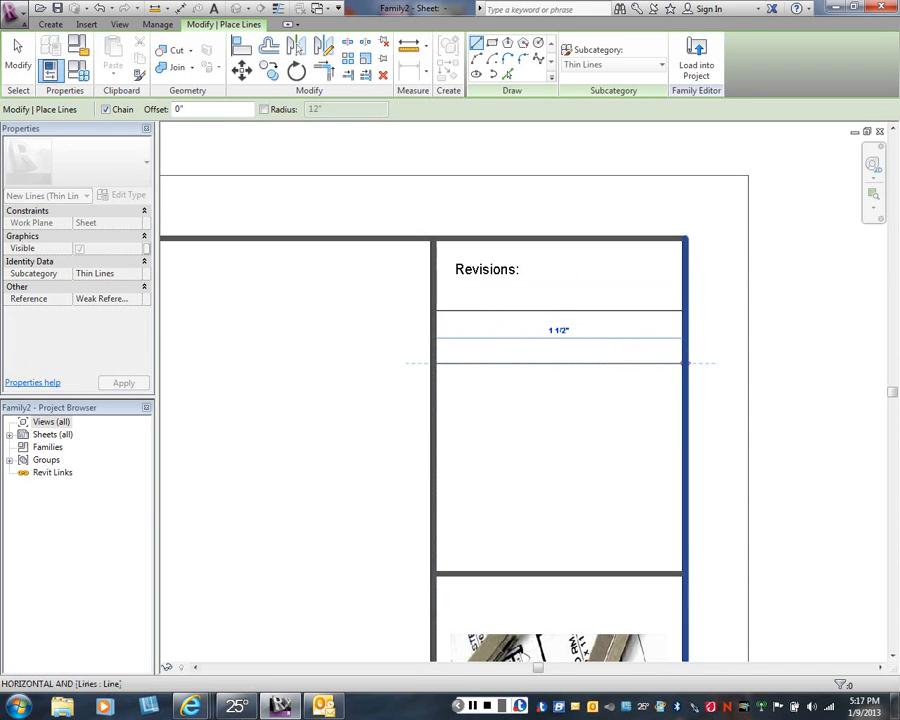
pyautogui.click(682, 362)
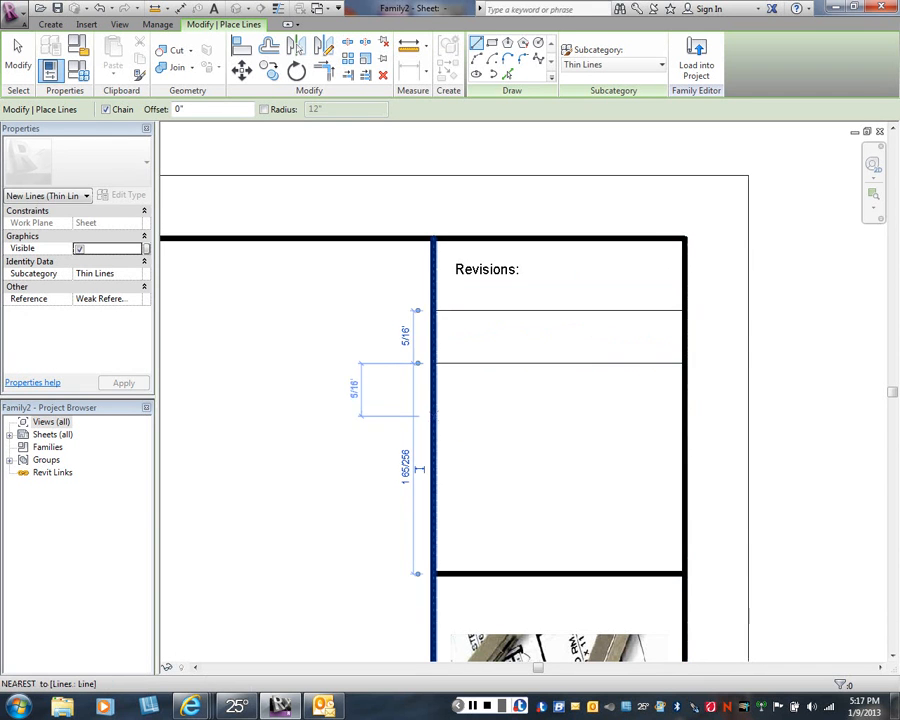
pyautogui.click(433, 415)
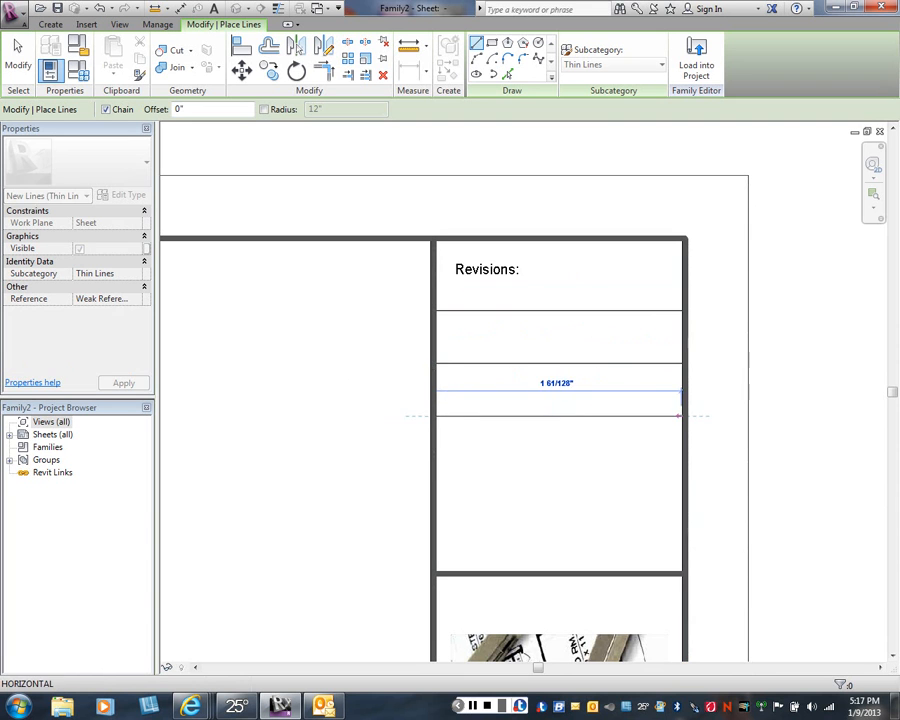
pyautogui.click(683, 415)
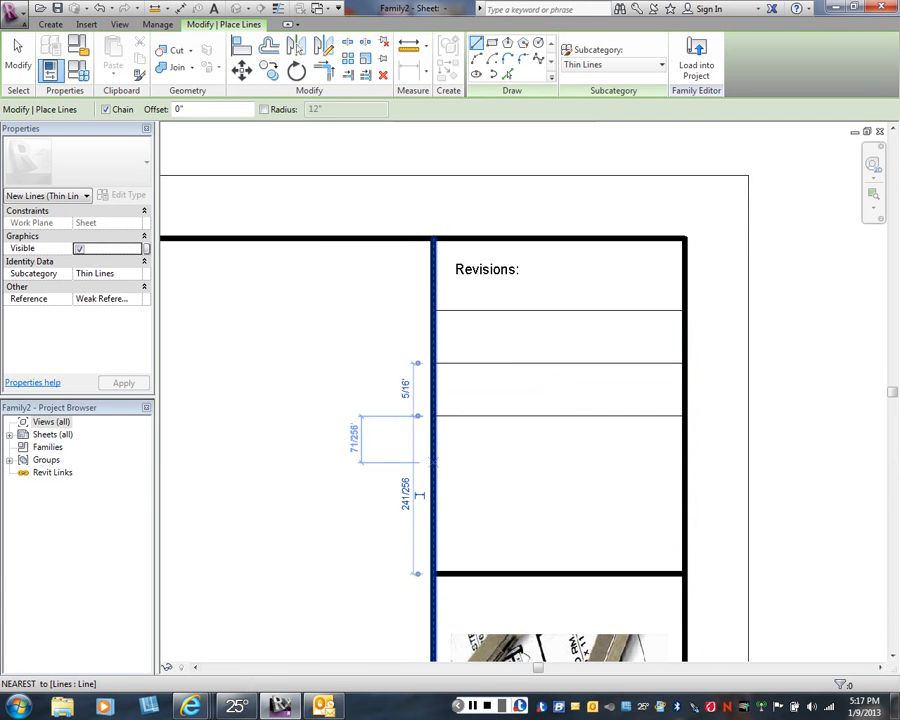
pyautogui.click(433, 462)
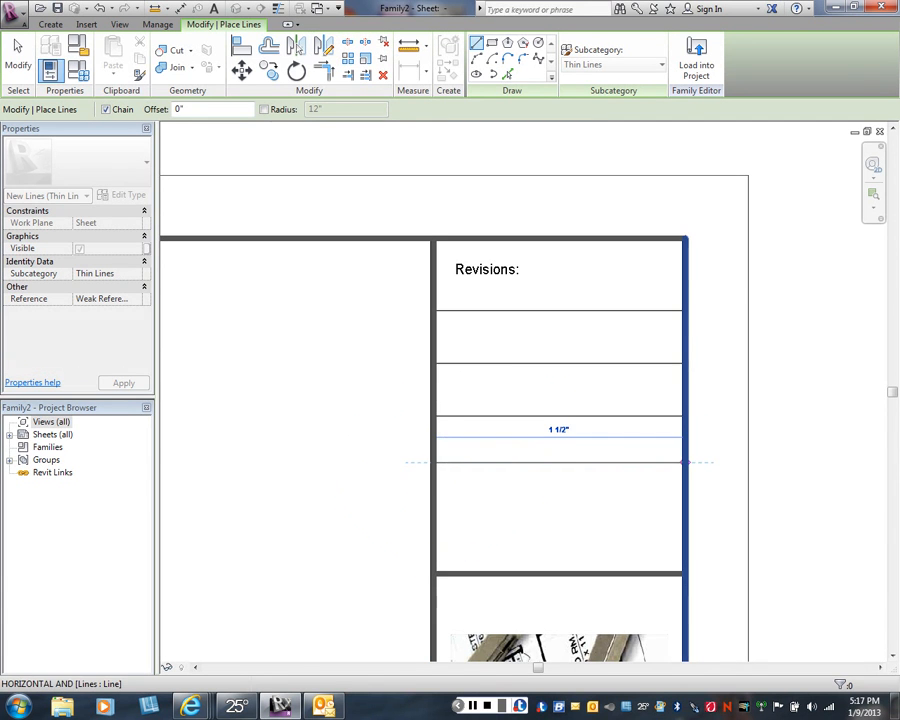
pyautogui.press('Escape')
pyautogui.click(436, 517)
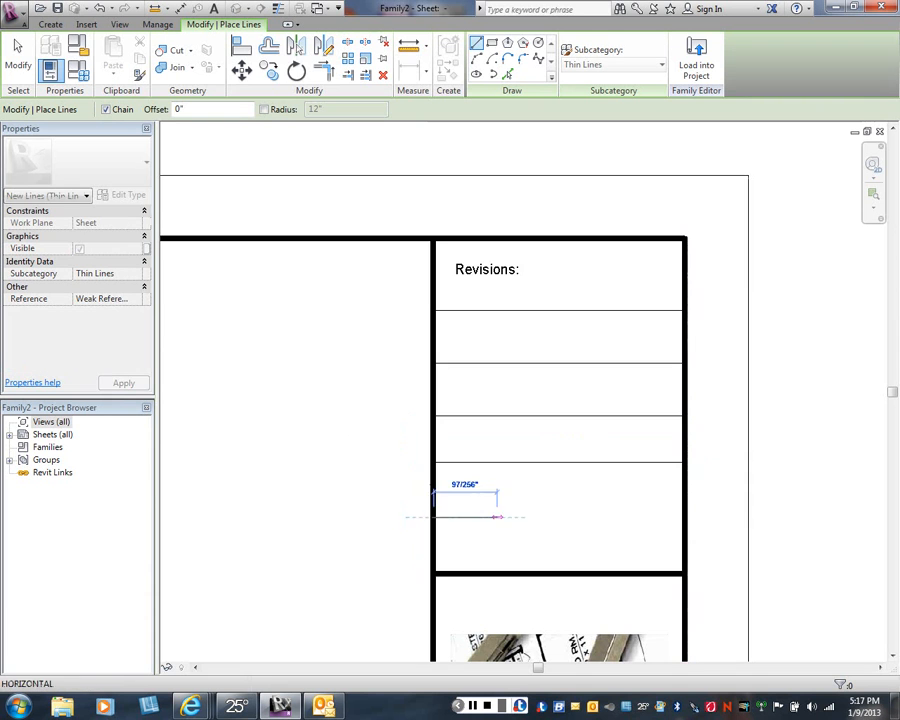
pyautogui.click(680, 517)
pyautogui.press('Escape')
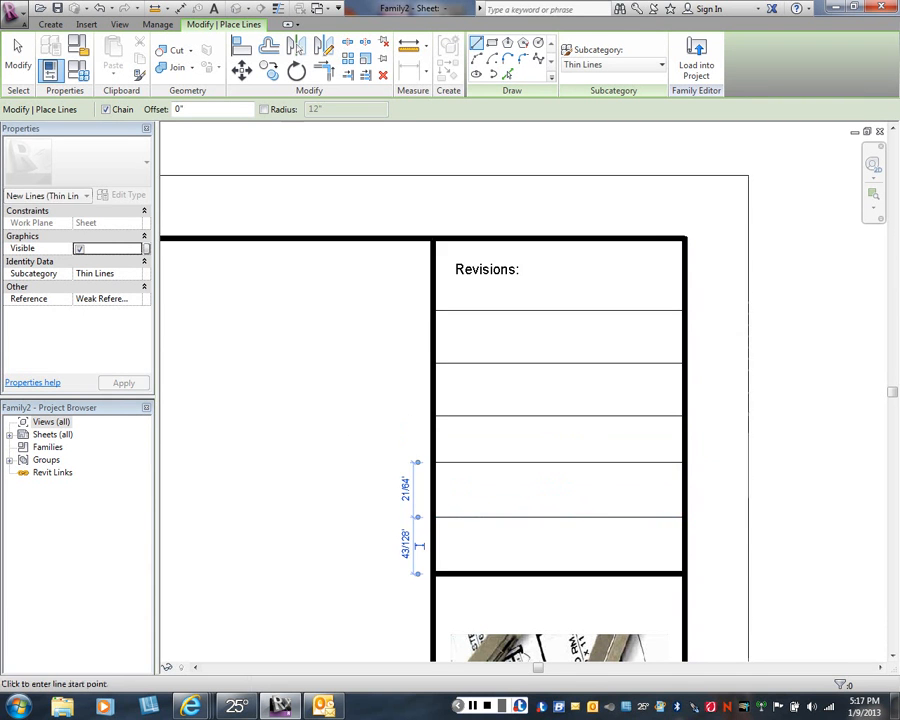
pyautogui.rightClick(716, 253)
pyautogui.click(750, 264)
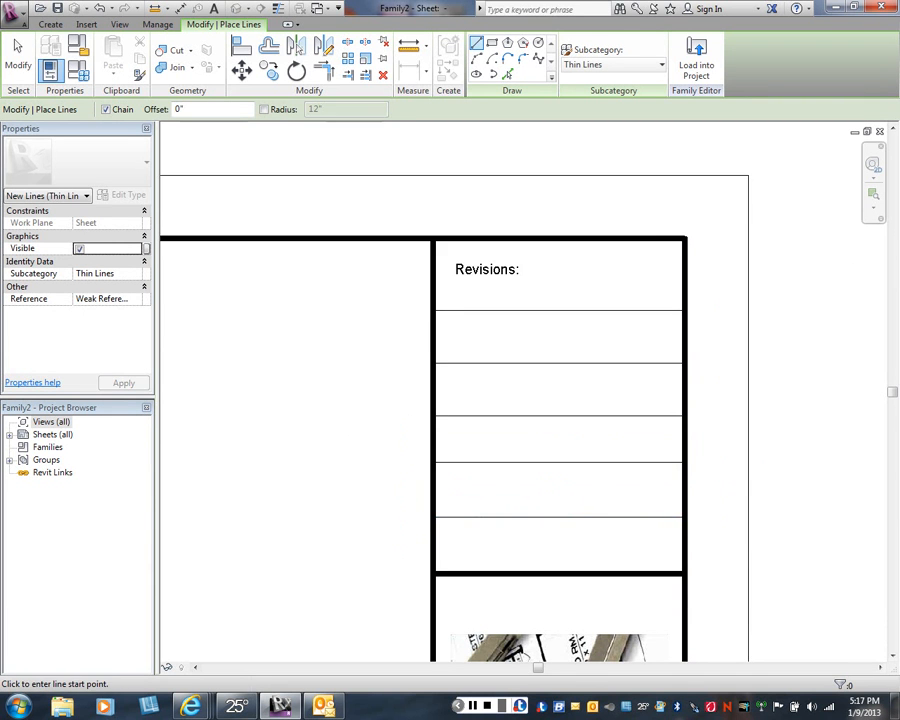
pyautogui.press('Escape')
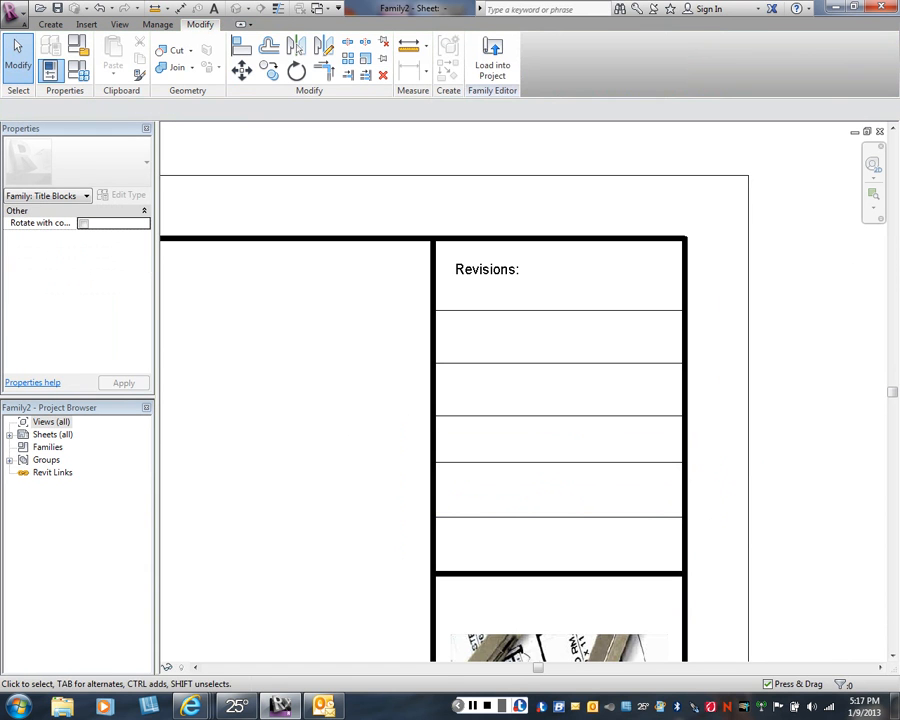
# Place an aligned dimension string from the cell's bottom border through all five revision lines and set its segments equal.
pyautogui.click(180, 8)
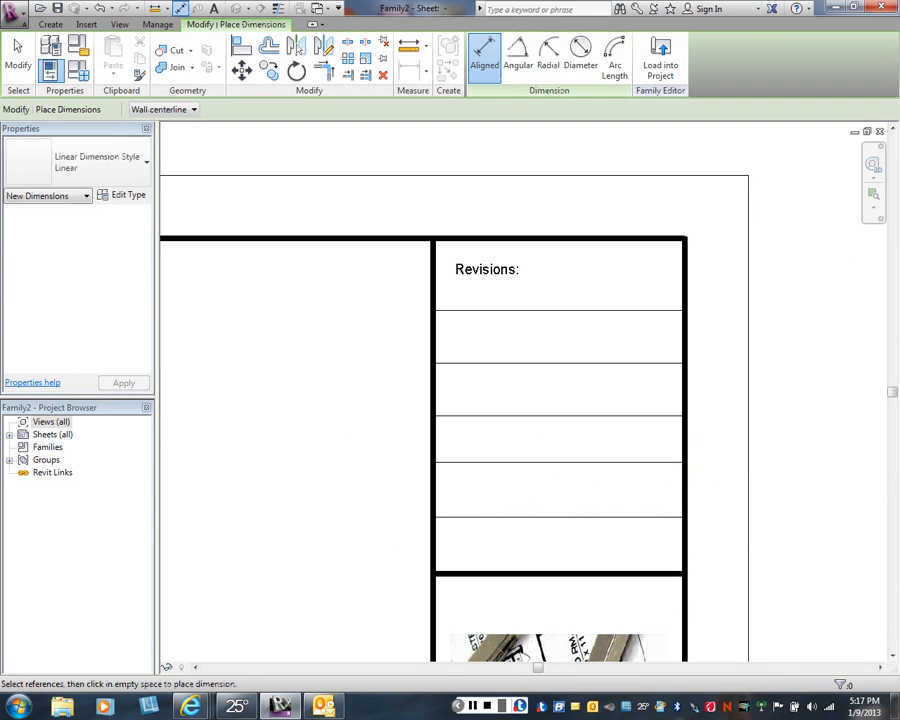
pyautogui.click(562, 573)
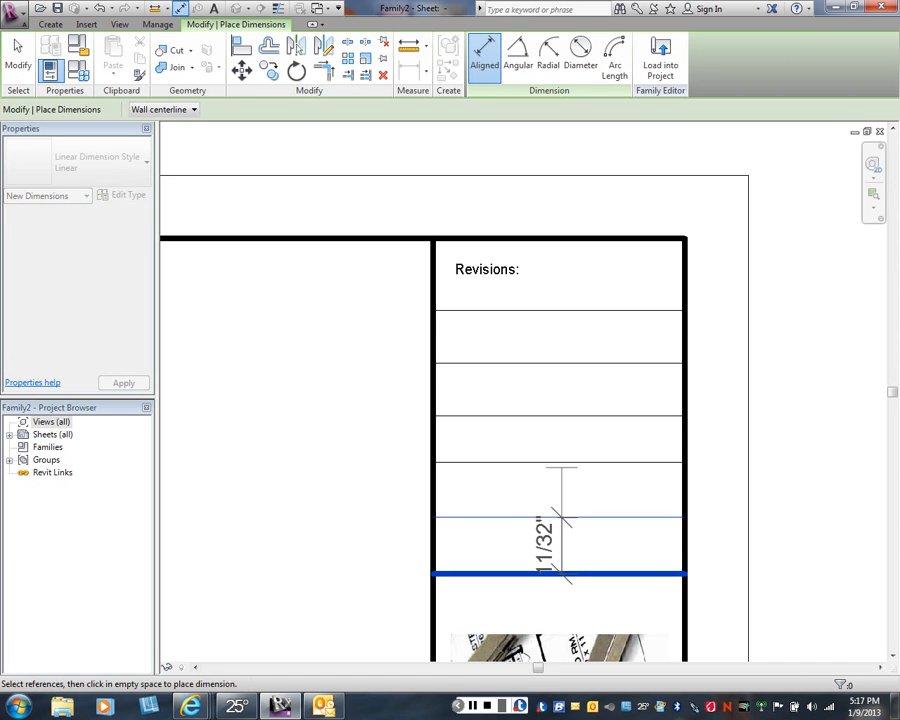
pyautogui.click(562, 462)
pyautogui.click(575, 415)
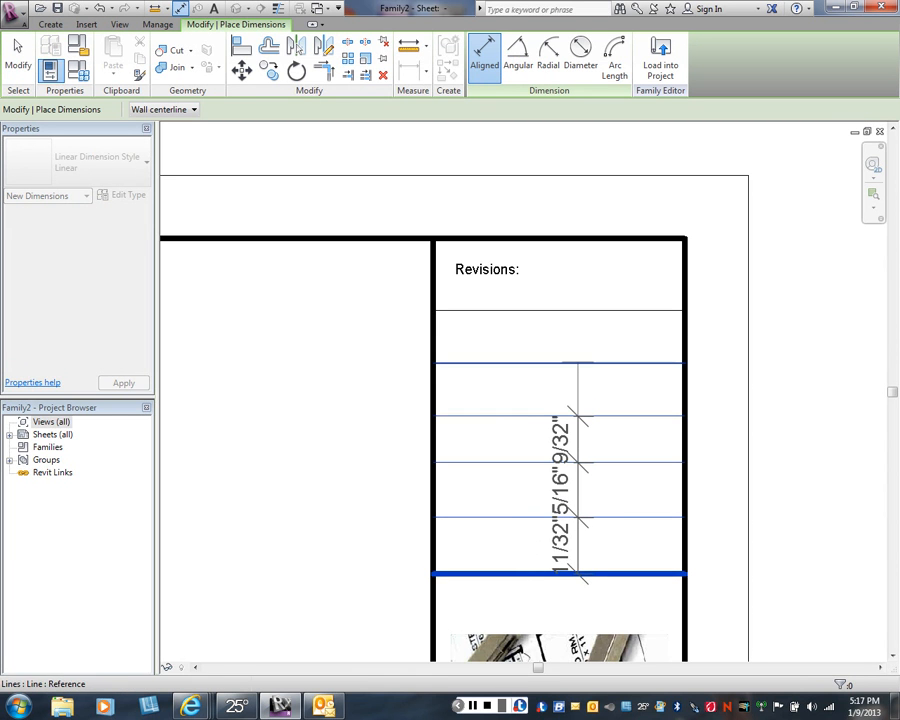
pyautogui.click(579, 363)
pyautogui.click(570, 310)
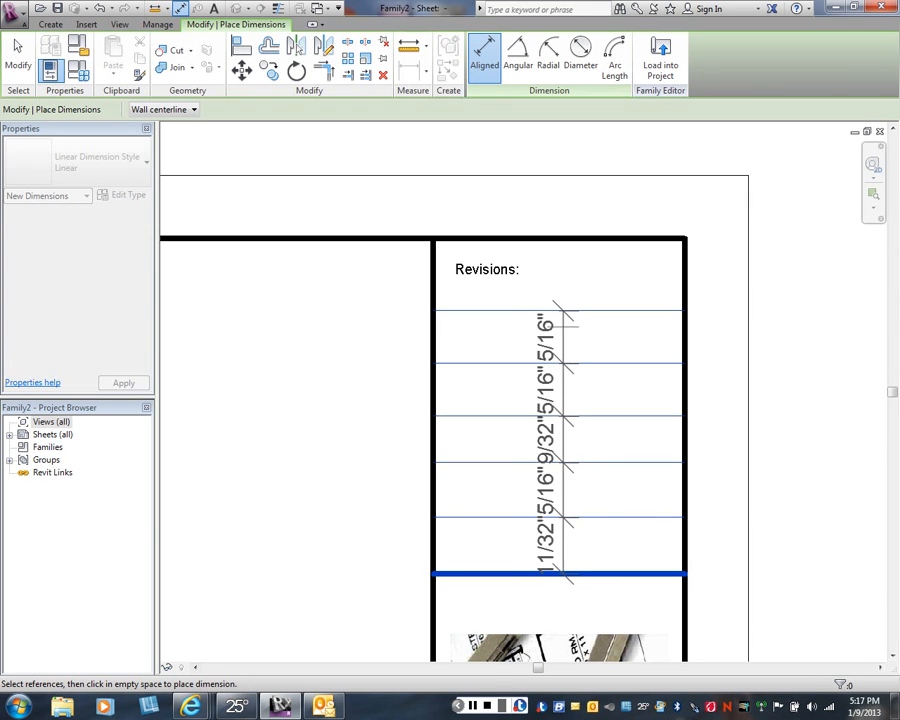
pyautogui.click(552, 318)
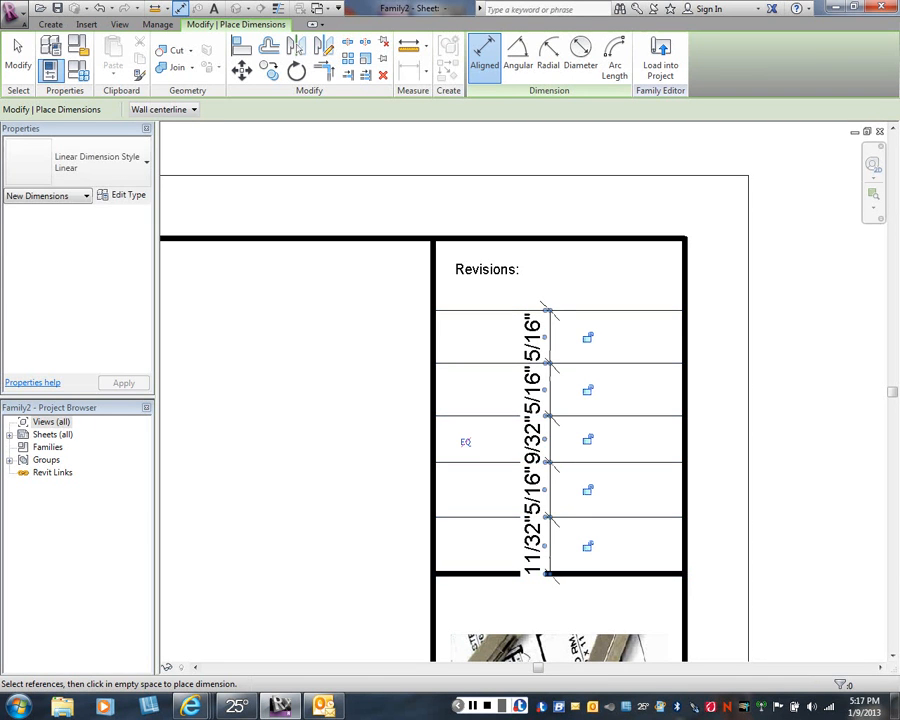
pyautogui.click(465, 441)
pyautogui.rightClick(381, 451)
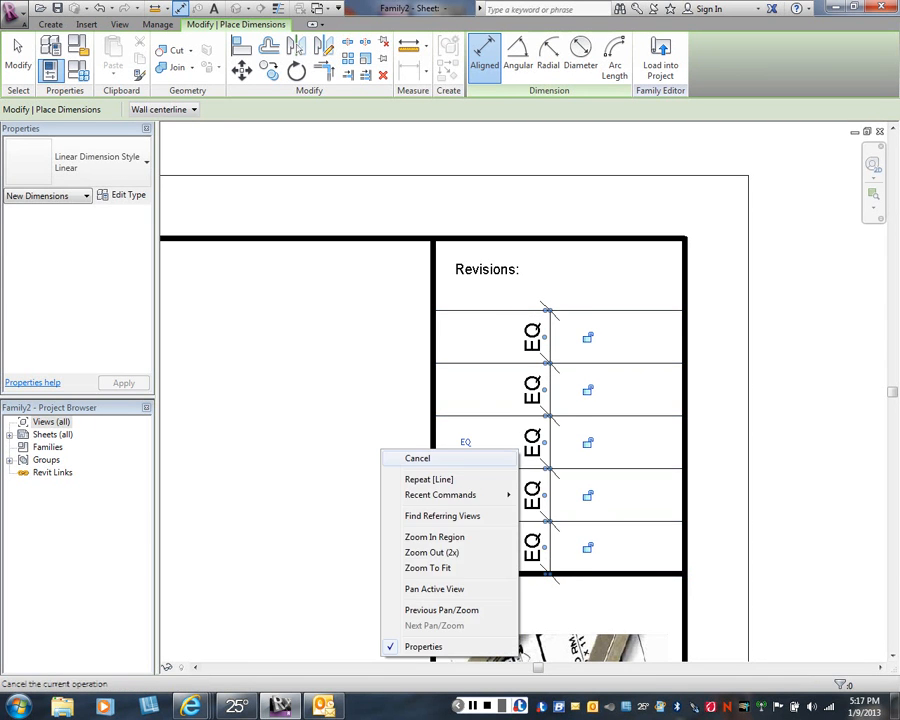
pyautogui.click(417, 458)
pyautogui.rightClick(557, 445)
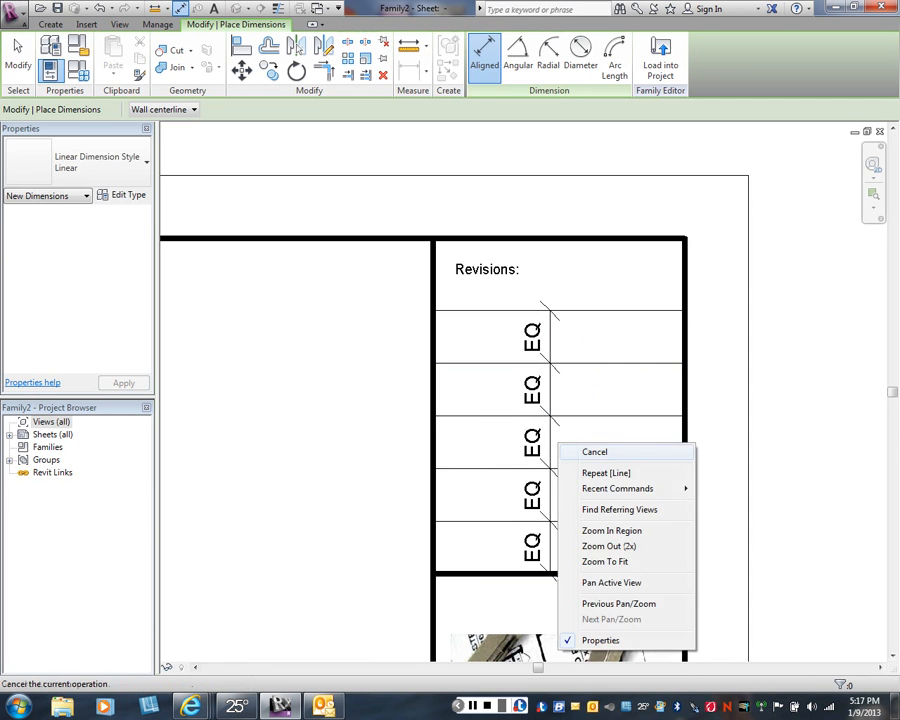
pyautogui.click(594, 452)
# Delete the equality dimension string from the revisions cell.
pyautogui.click(548, 441)
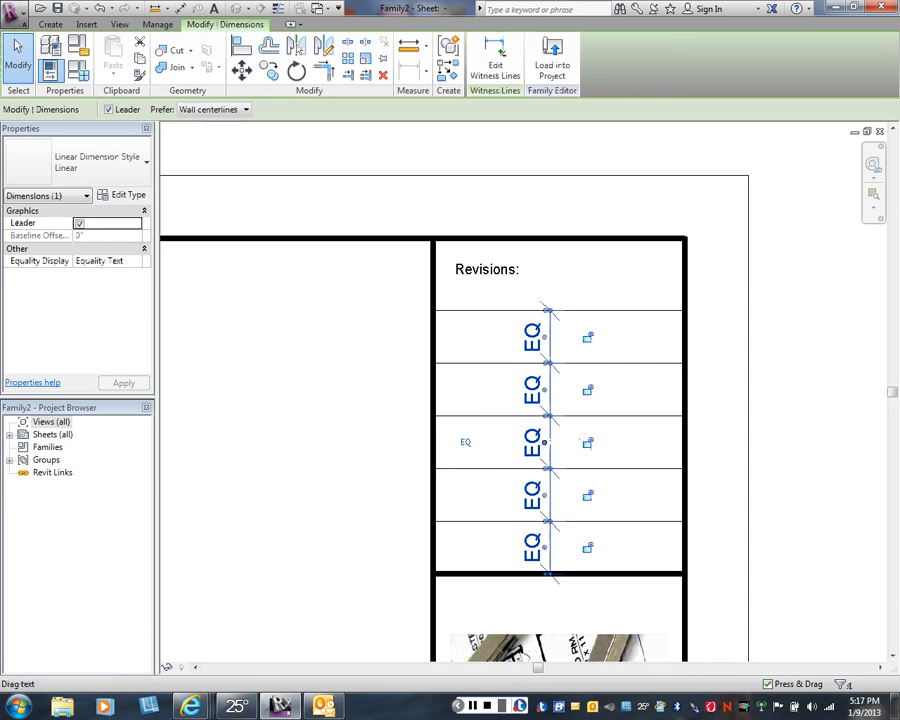
pyautogui.press('Delete')
pyautogui.scroll(-1, 434, 439)
pyautogui.scroll(-3, 565, 245)
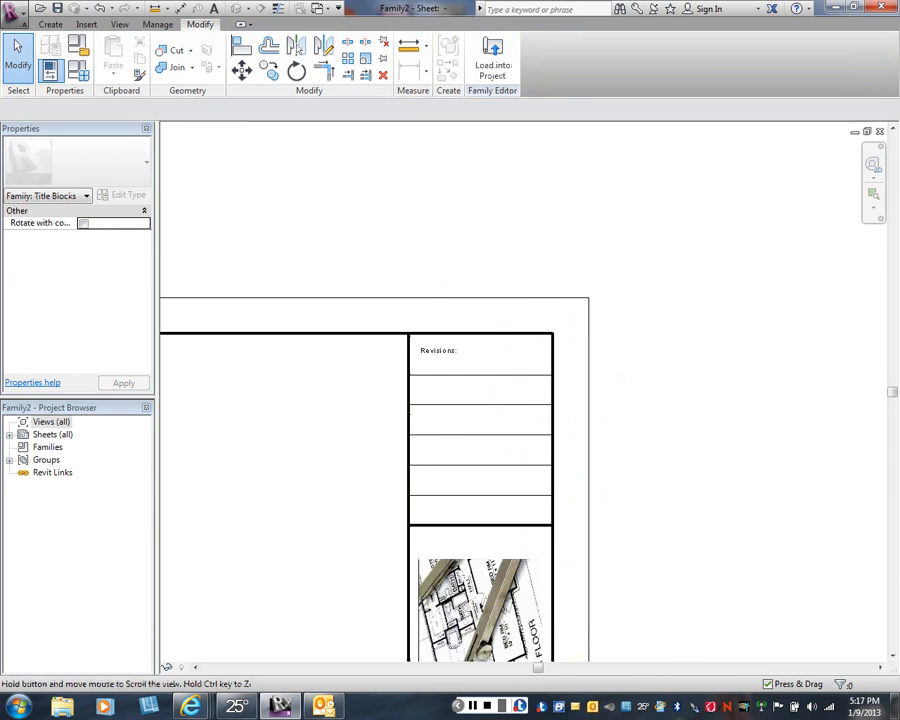
pyautogui.scroll(-5, 677, 316)
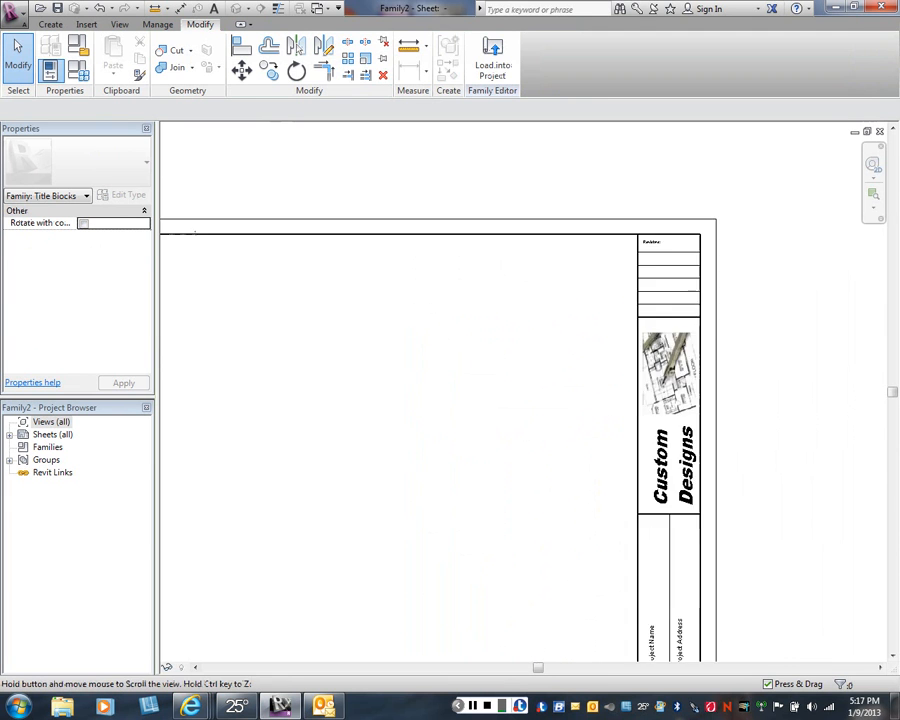
pyautogui.scroll(-1, 479, 424)
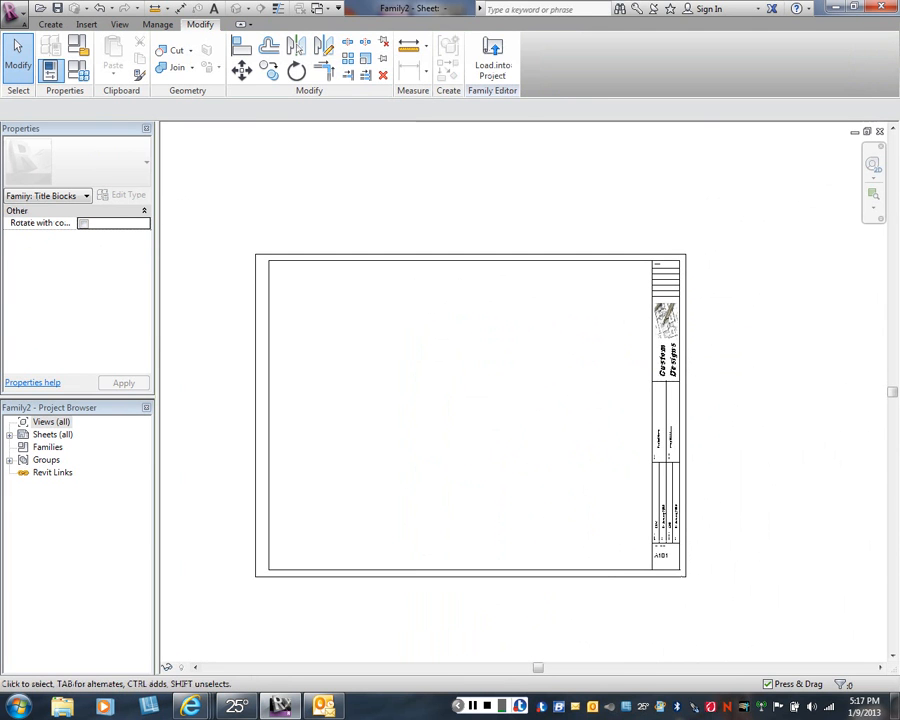
# Start saving the title block as a family file and browse to the personal user-named folder within My Documents.
pyautogui.rightClick(479, 424)
pyautogui.press('Escape')
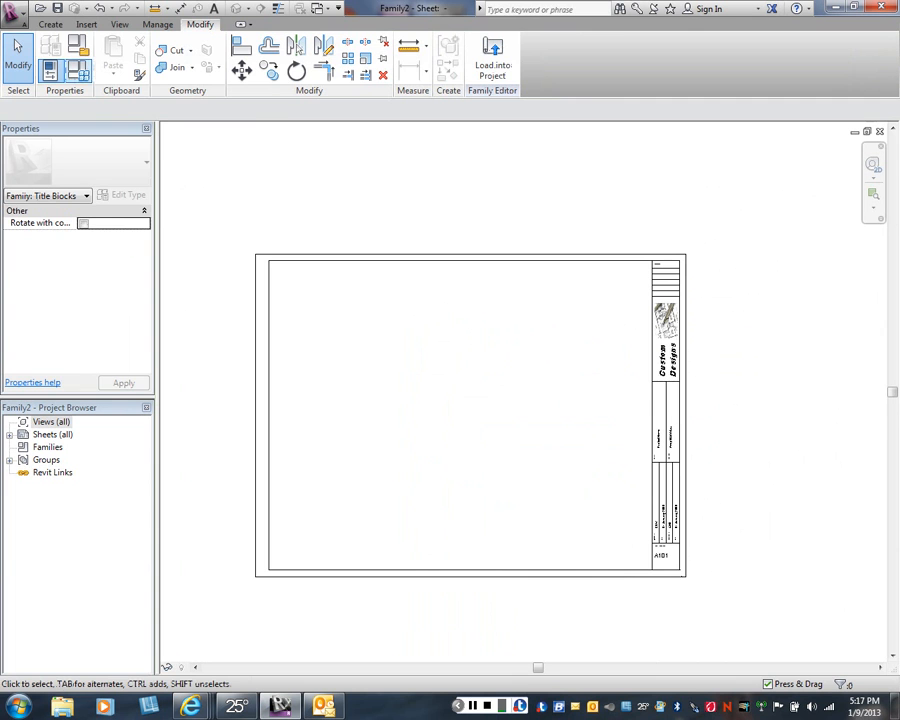
pyautogui.click(14, 14)
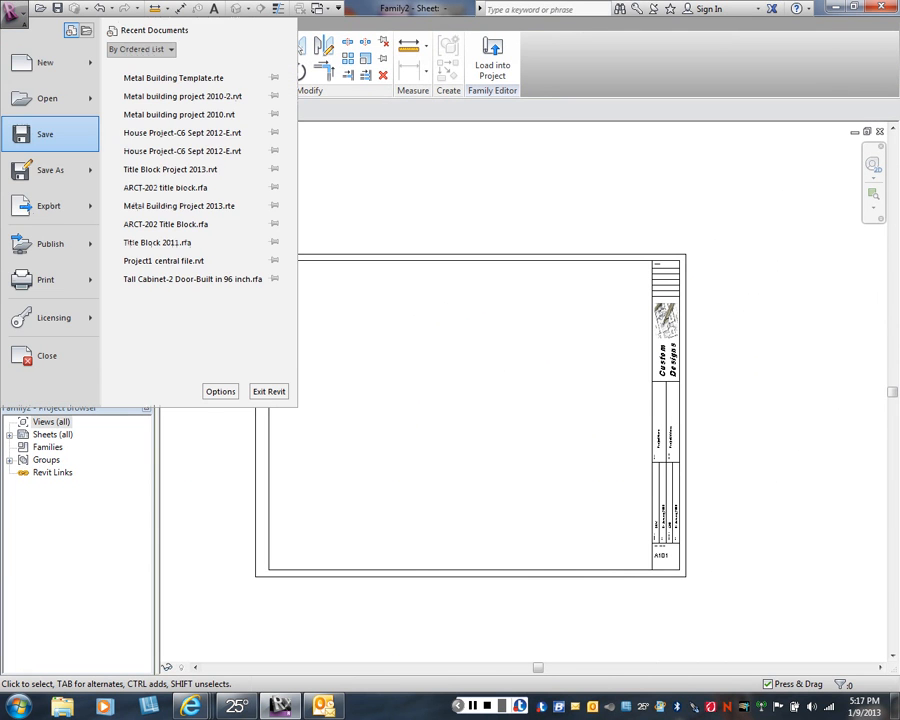
pyautogui.moveTo(50, 170)
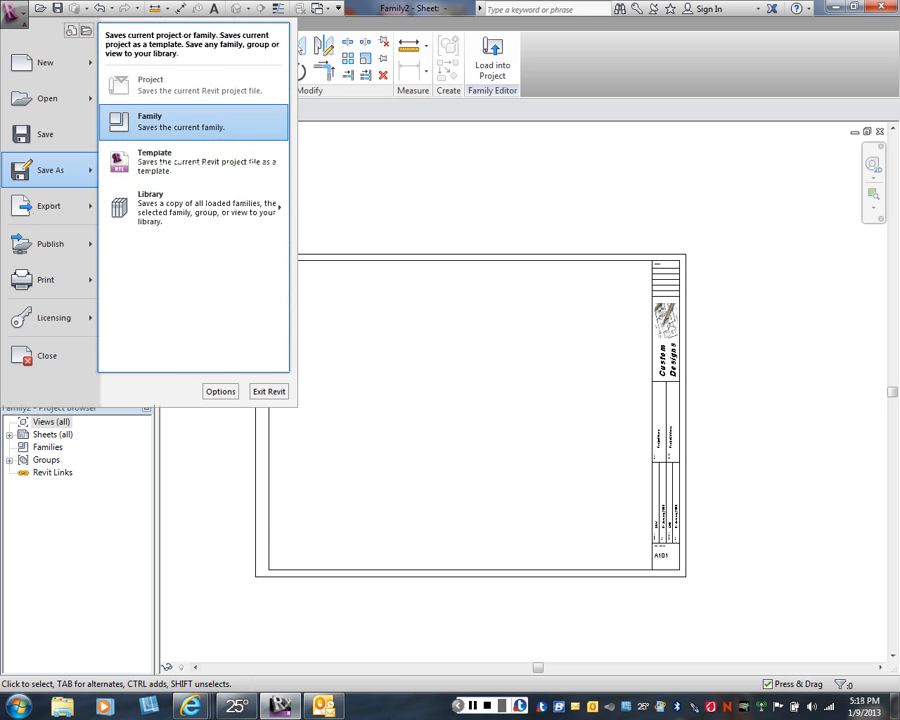
pyautogui.click(193, 122)
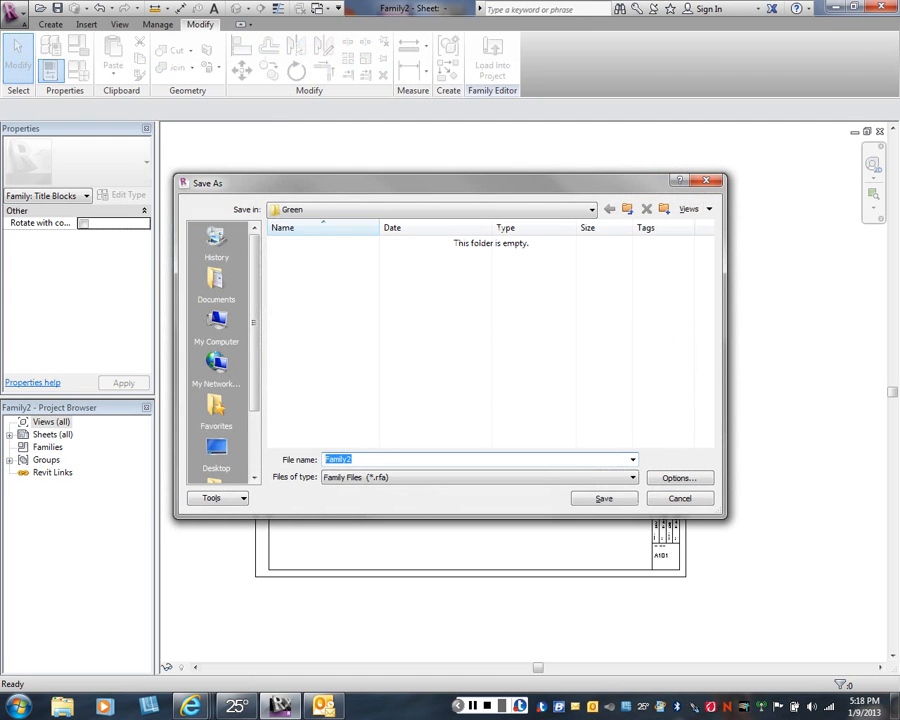
pyautogui.click(430, 209)
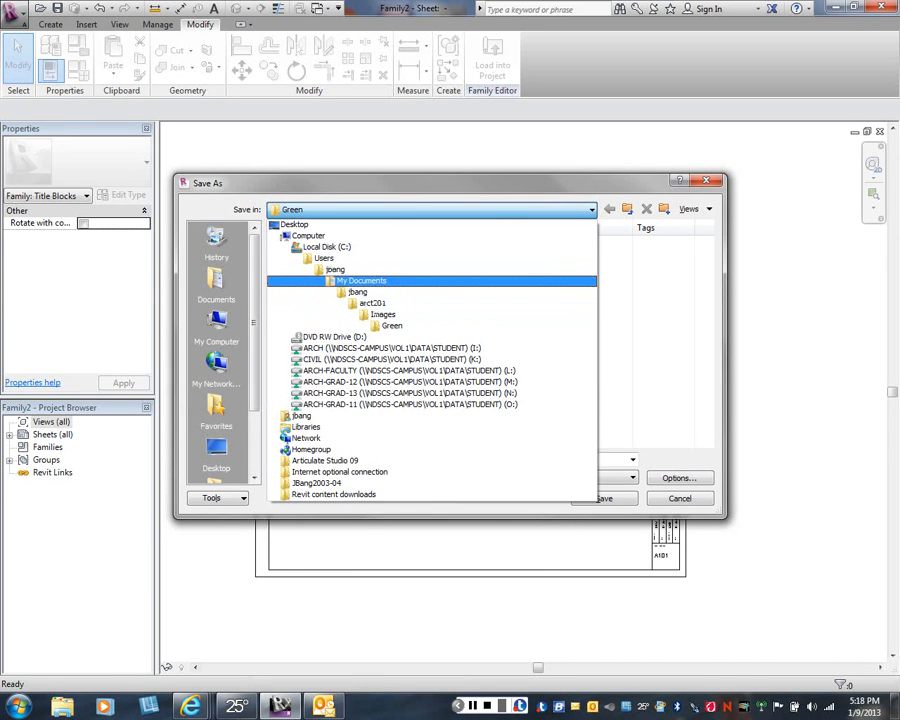
pyautogui.click(361, 281)
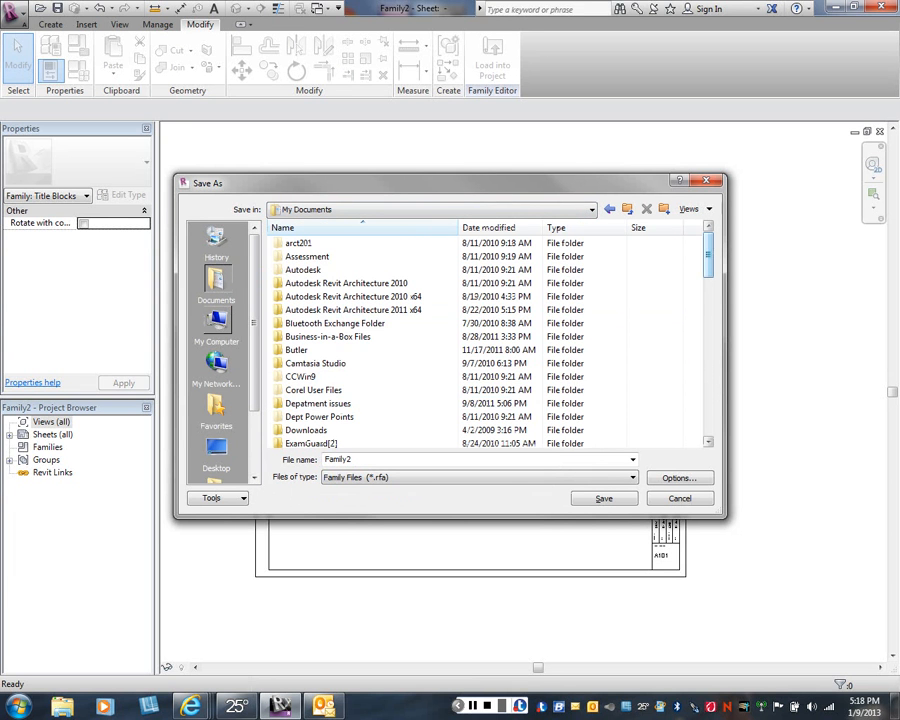
pyautogui.scroll(-1, 378, 257)
pyautogui.scroll(-3, 378, 300)
pyautogui.doubleClick(296, 376)
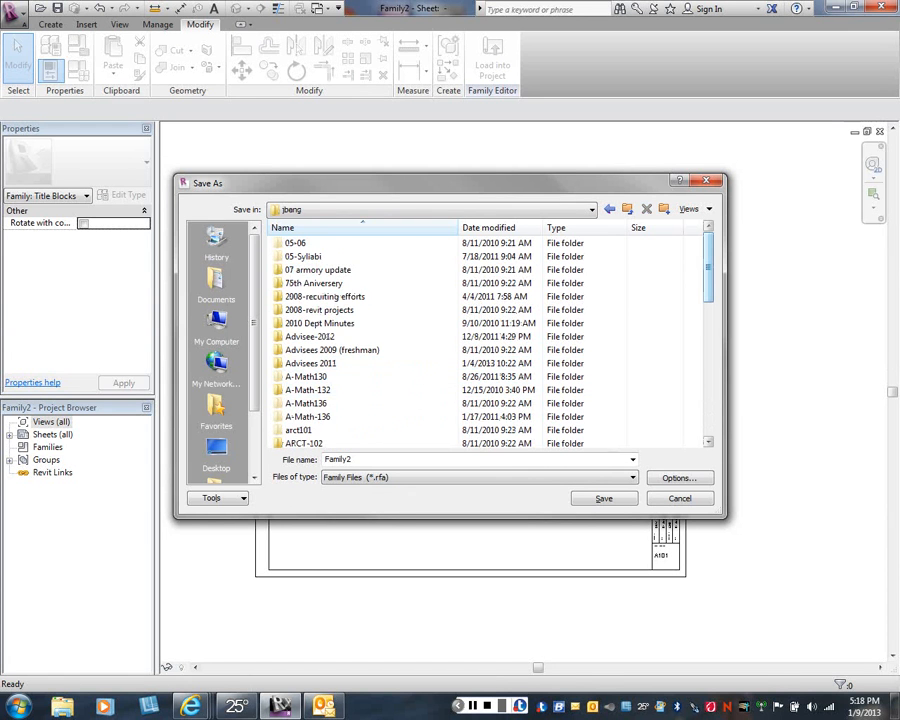
# Set the save location to the Revit Title Blocks folder inside ARCT-202.
pyautogui.scroll(-5, 378, 340)
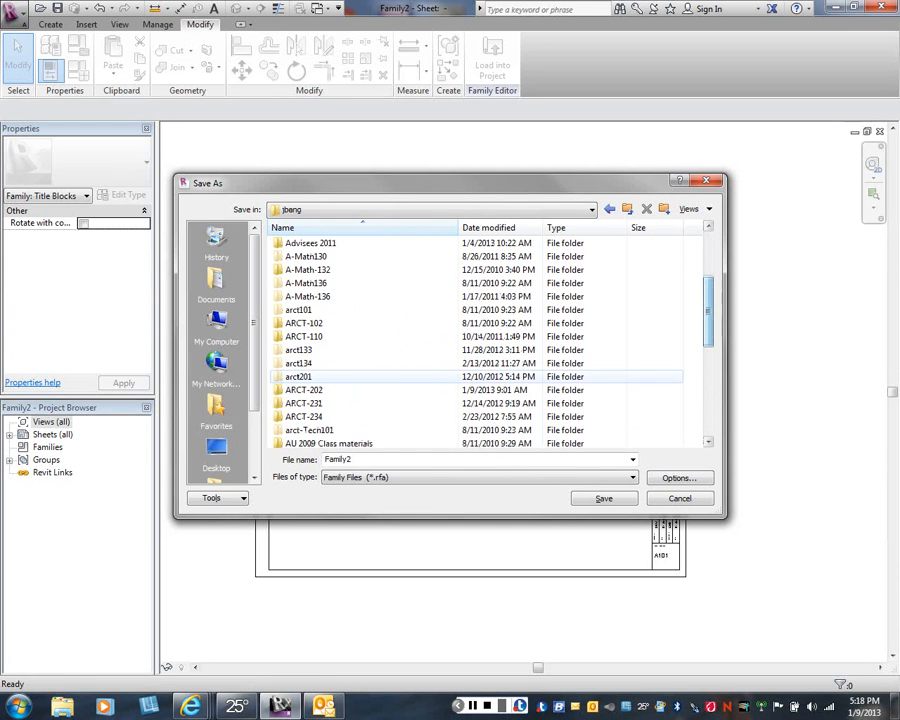
pyautogui.doubleClick(304, 389)
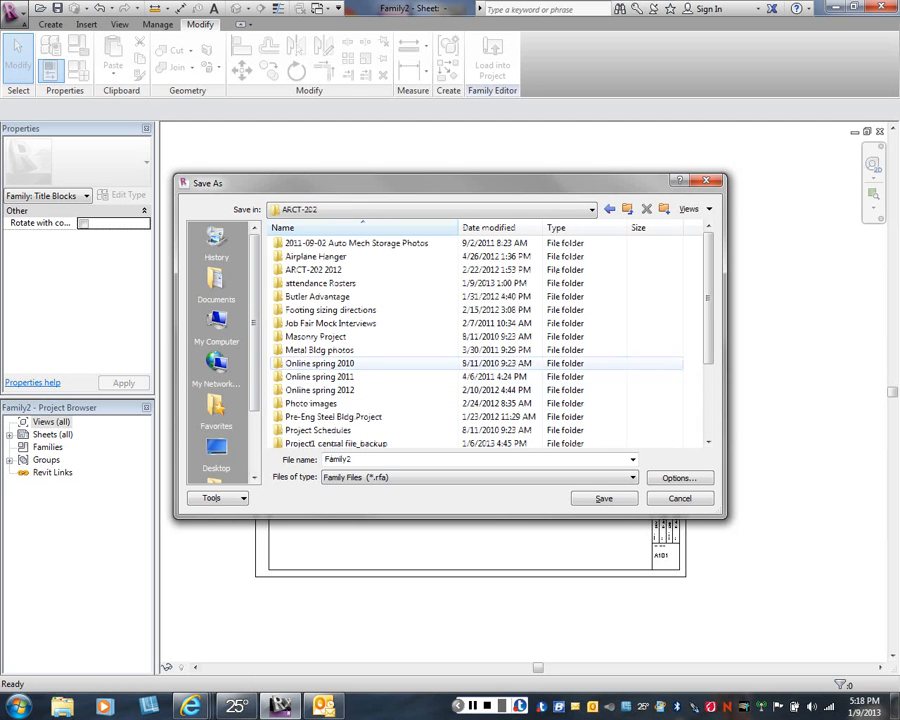
pyautogui.scroll(-2, 320, 376)
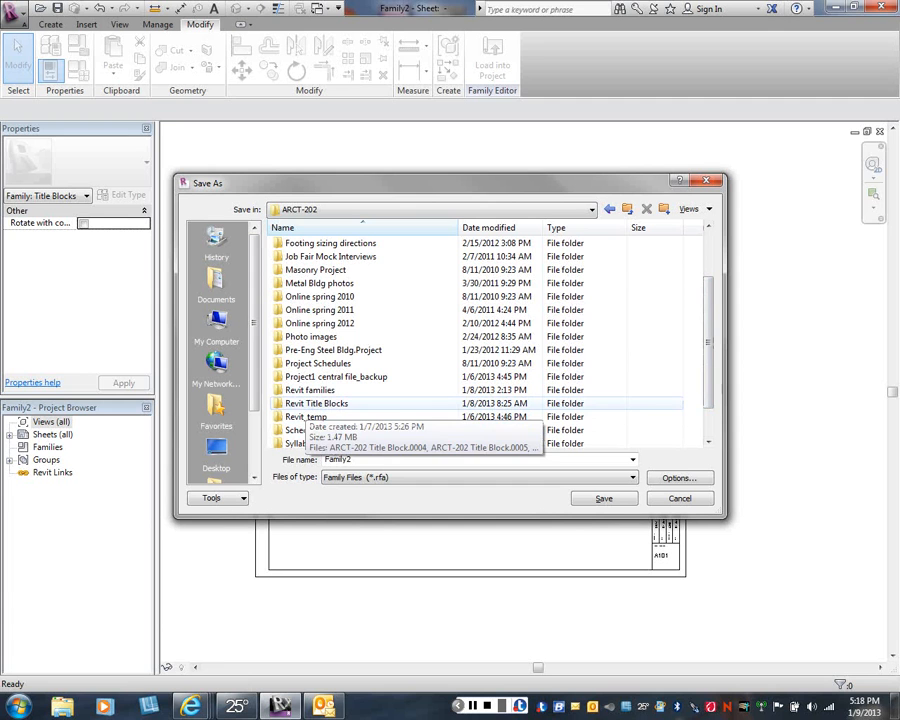
pyautogui.click(307, 403)
pyautogui.doubleClick(307, 403)
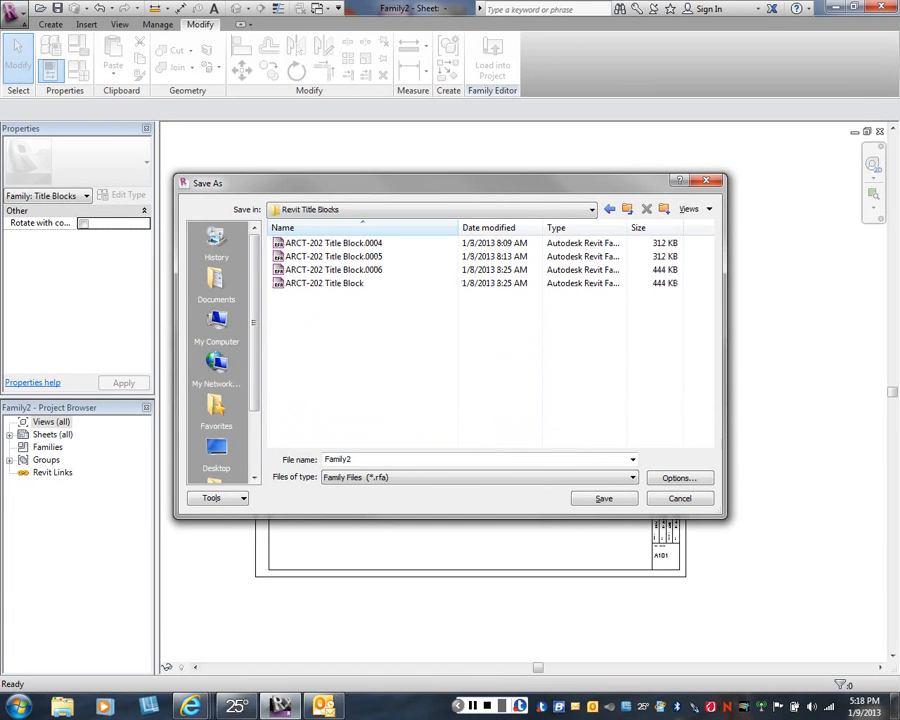
# Save the family under the file name "ARCT-202 Tile Block-2" and close it.
pyautogui.doubleClick(332, 458)
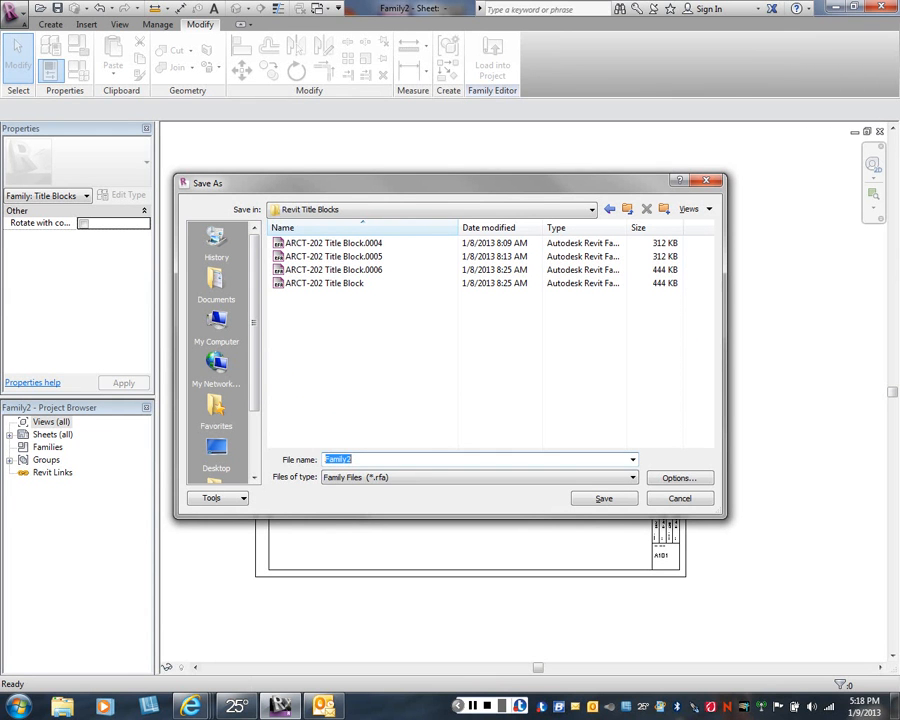
pyautogui.write('ARCT')
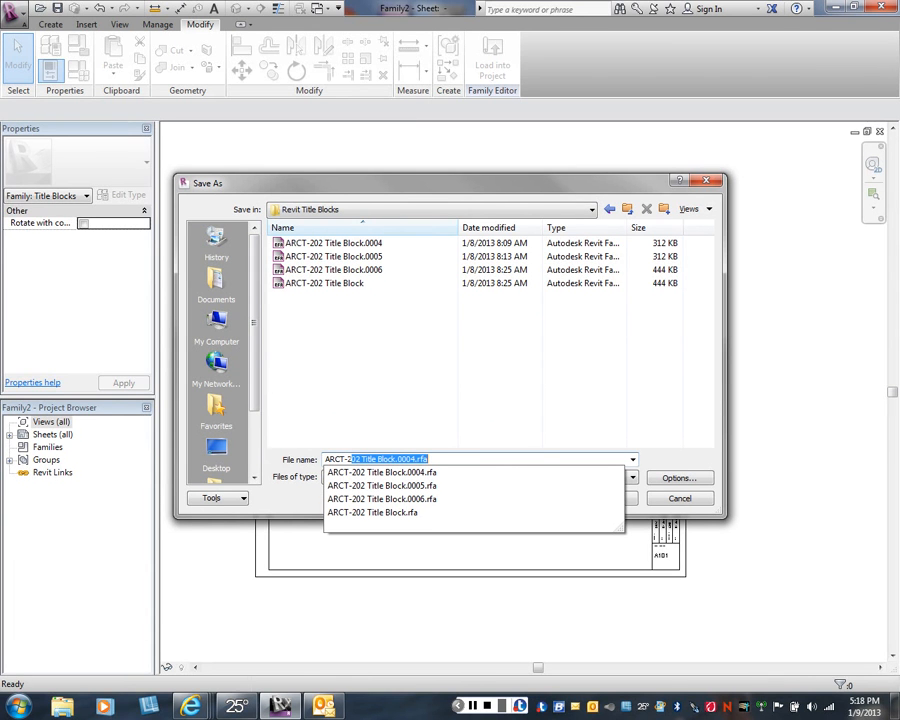
pyautogui.write('-202 Title')
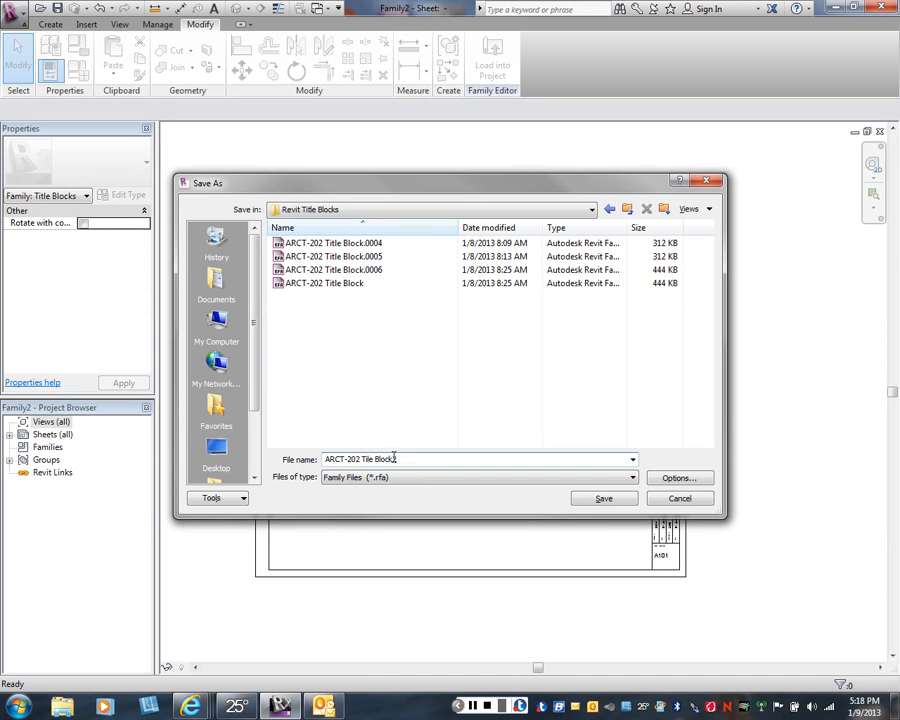
pyautogui.write('-')
pyautogui.click(604, 498)
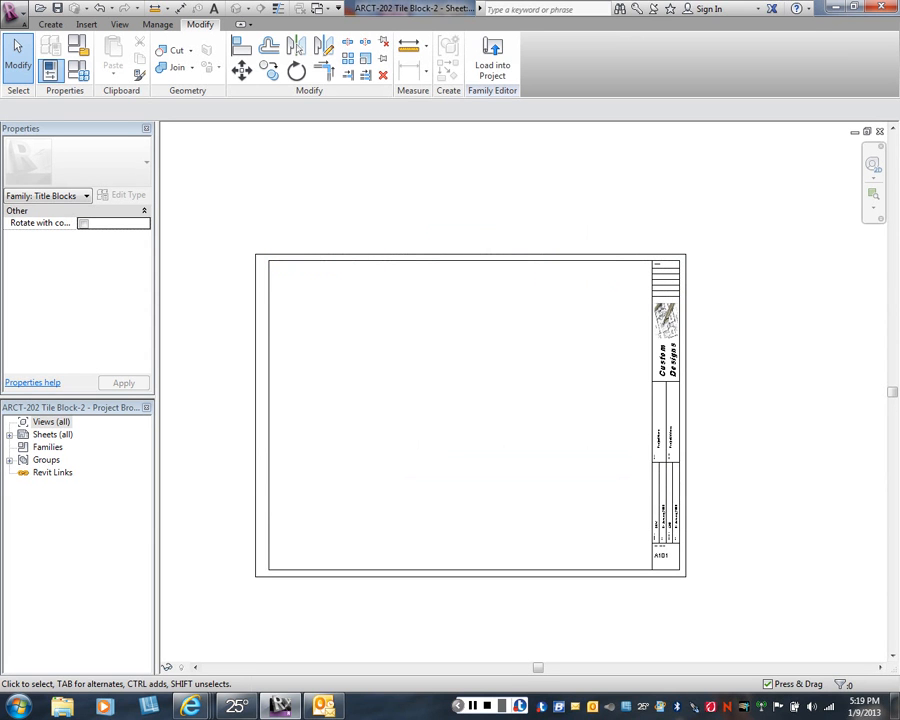
pyautogui.scroll(-1, 468, 369)
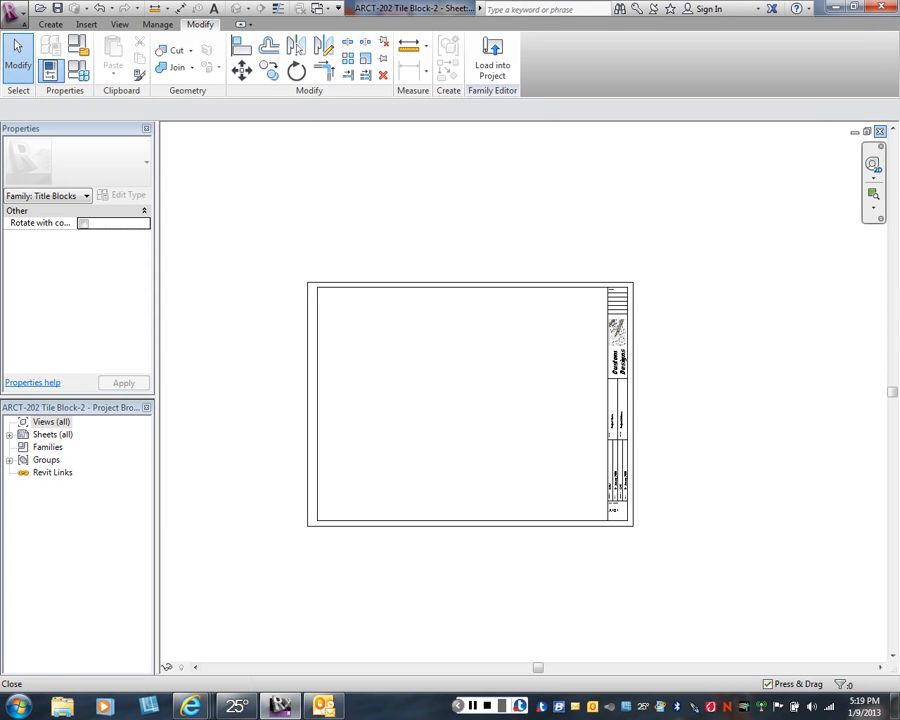
pyautogui.click(880, 132)
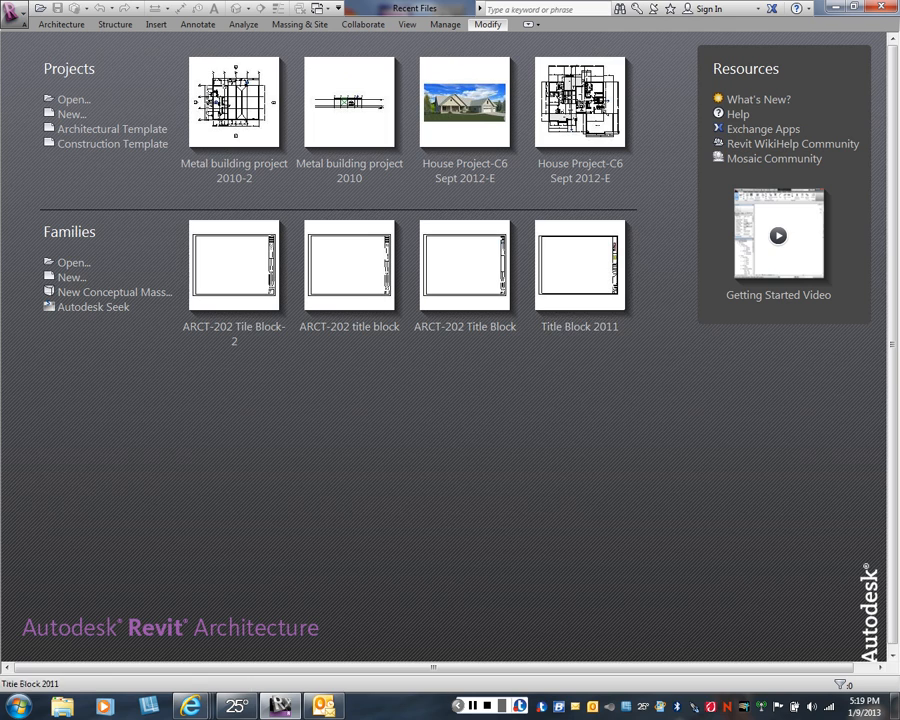